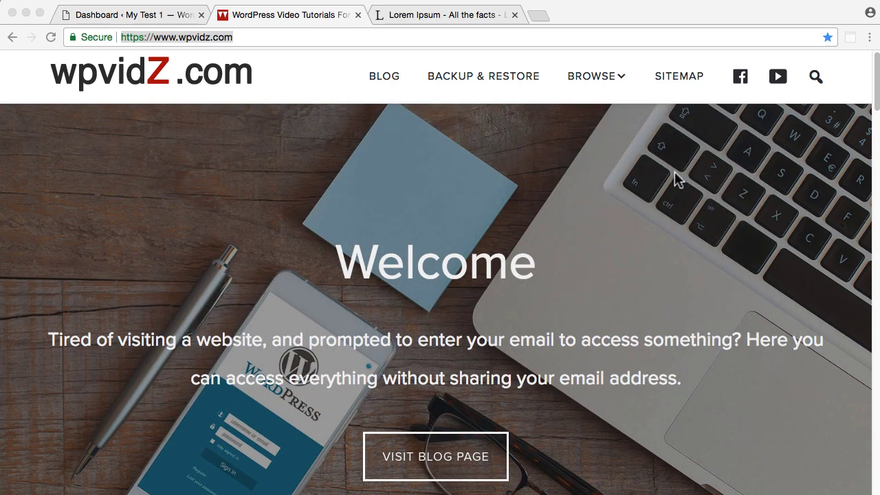
Close the WordPress video tutorials page and switch to the My Test 1 site dashboard.
left_click(358, 15)
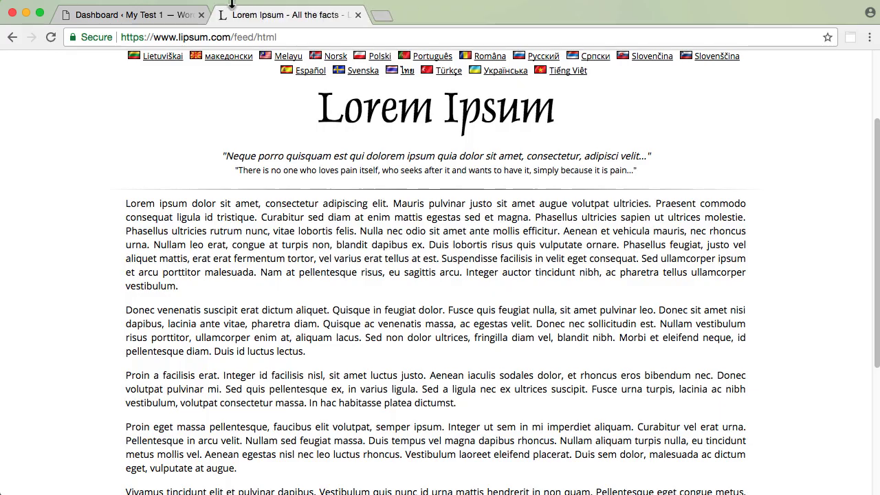
left_click(183, 15)
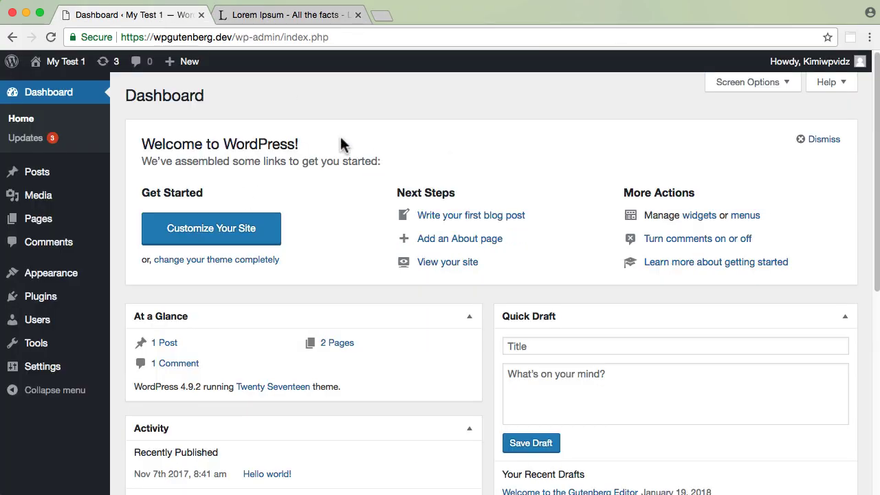
key("super+l")
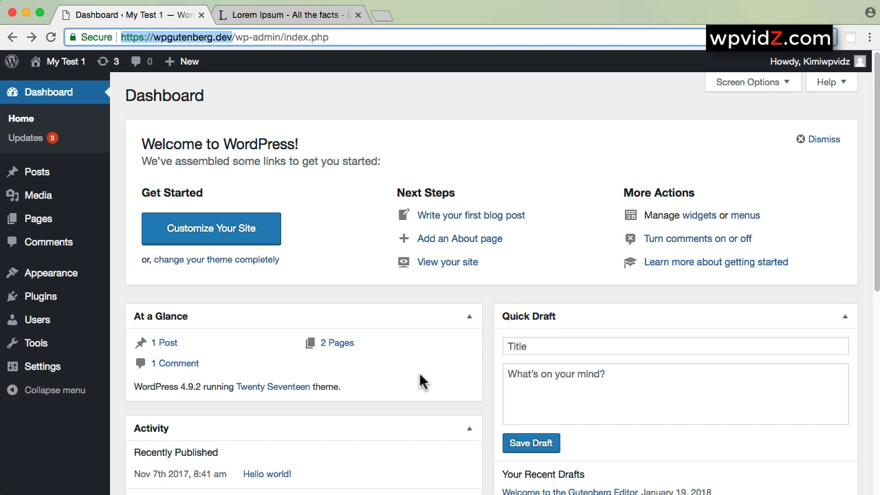
Find the Gutenberg plugin by the Gutenberg Team in the plugin directory, then install and activate it.
mouse_move(42, 310)
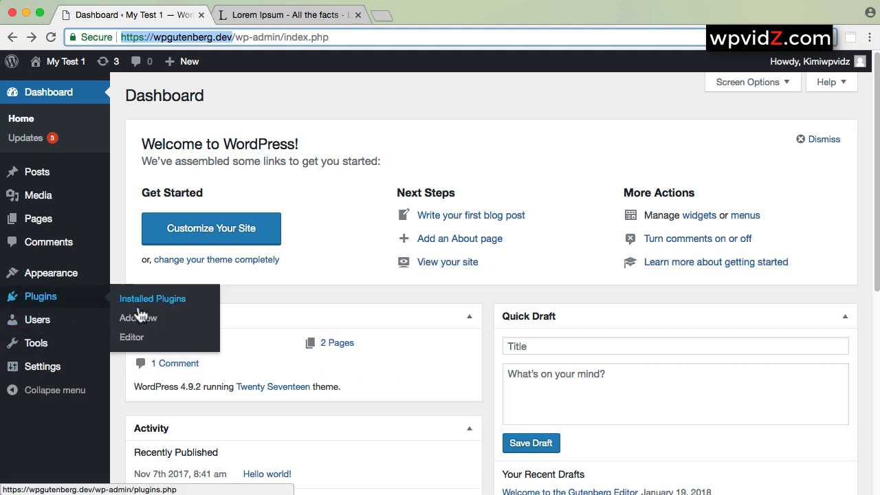
left_click(140, 326)
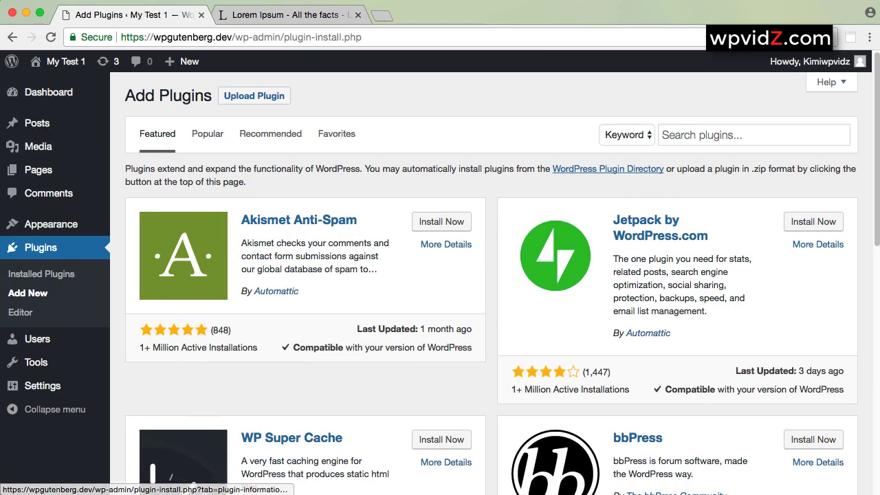
left_click(709, 135)
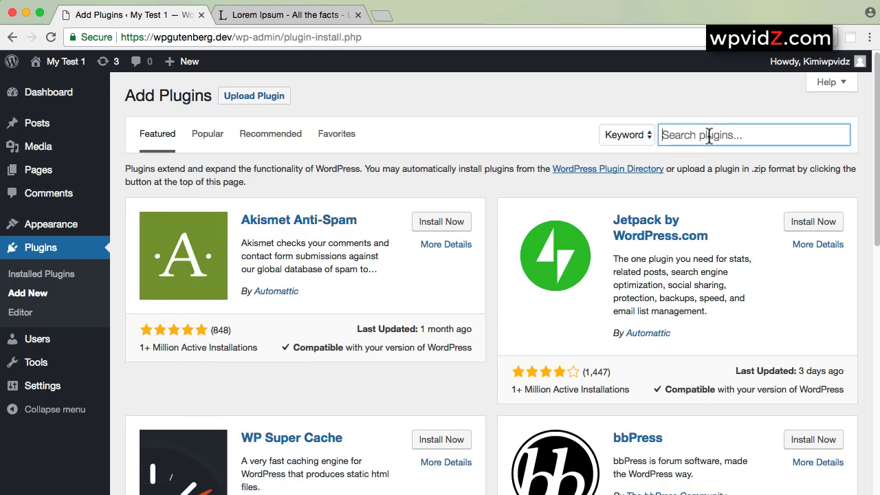
type("Guten")
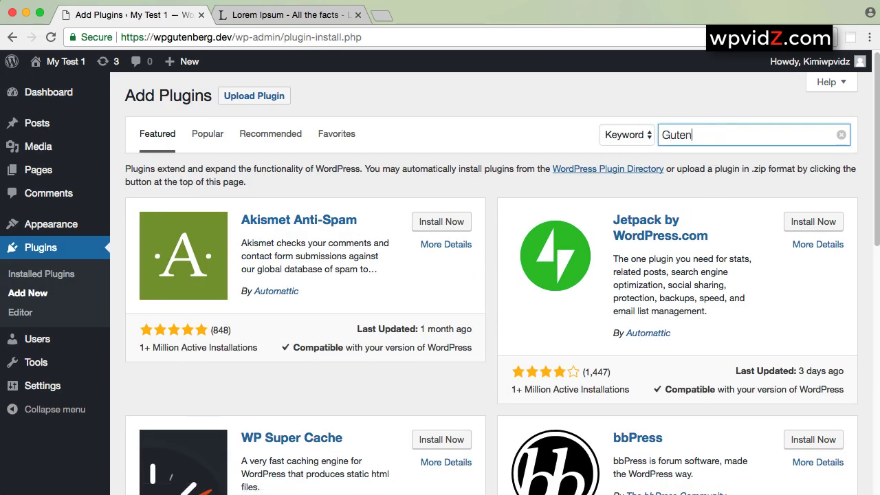
type("berg")
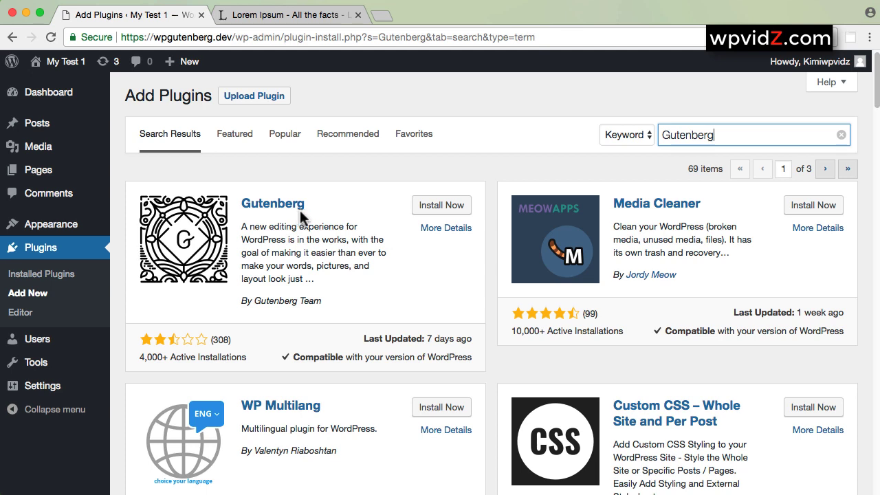
left_click(438, 208)
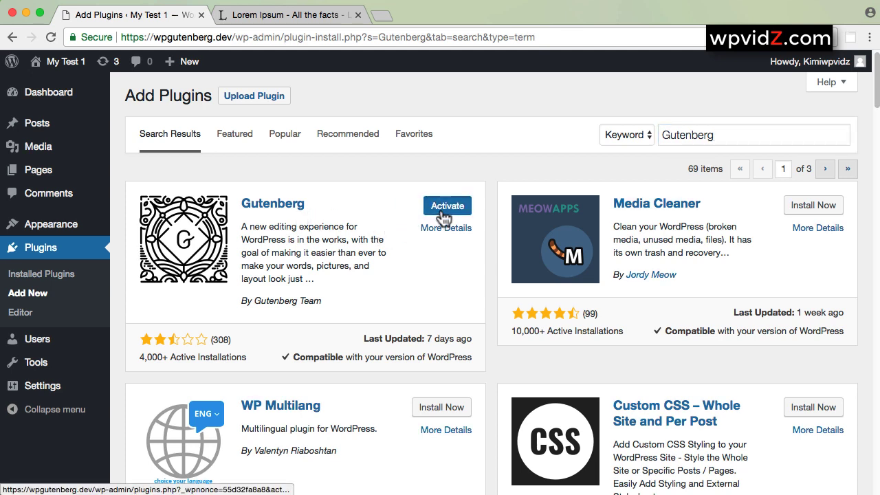
left_click(444, 214)
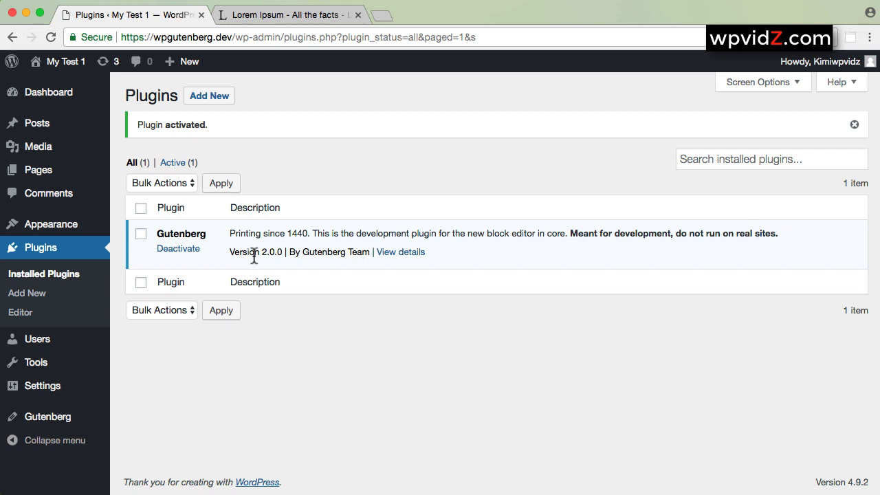
Open the Gutenberg demo post and look through its title, cover image, text and gallery blocks.
mouse_move(43, 426)
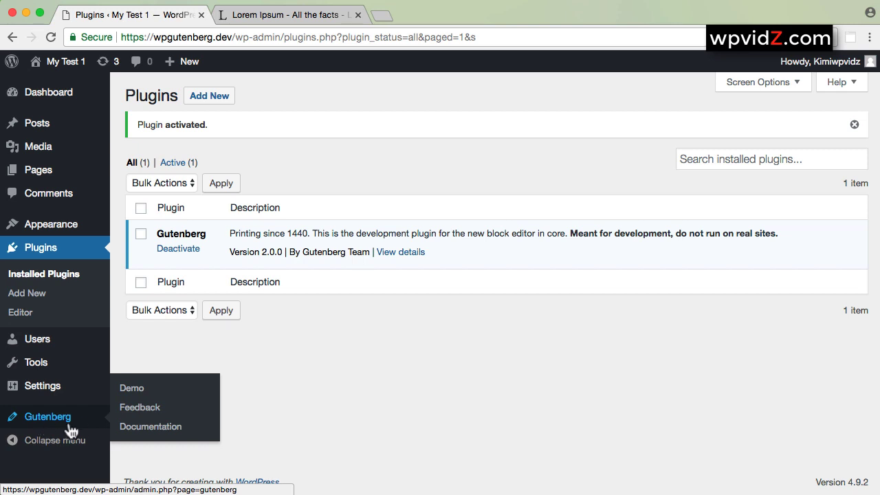
left_click(135, 393)
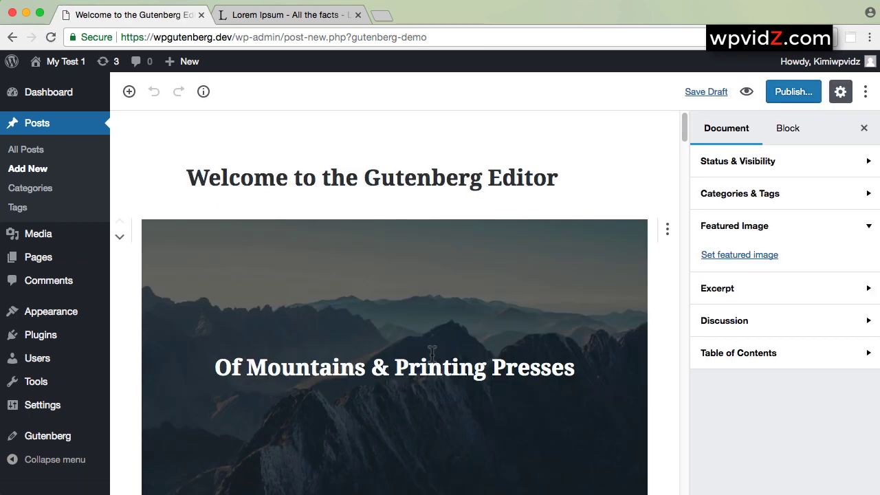
left_click(541, 193)
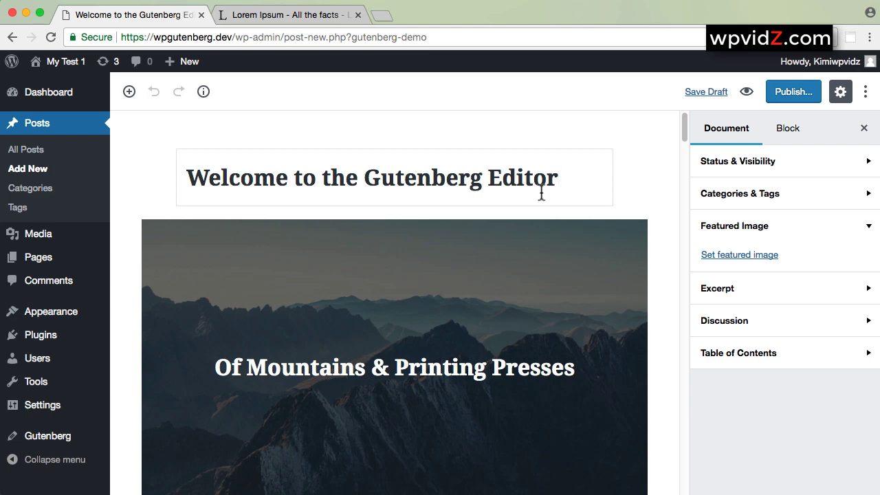
mouse_move(541, 252)
scroll(563, 319, "down", 3)
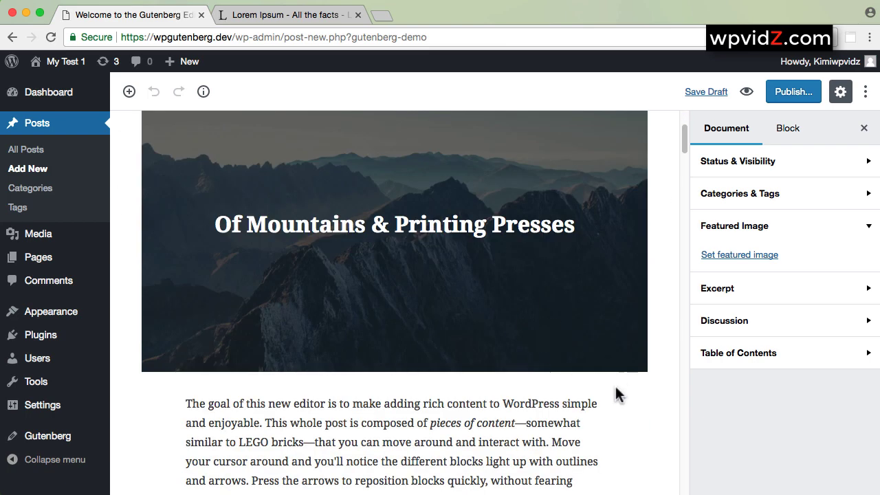
scroll(615, 394, "down", 15)
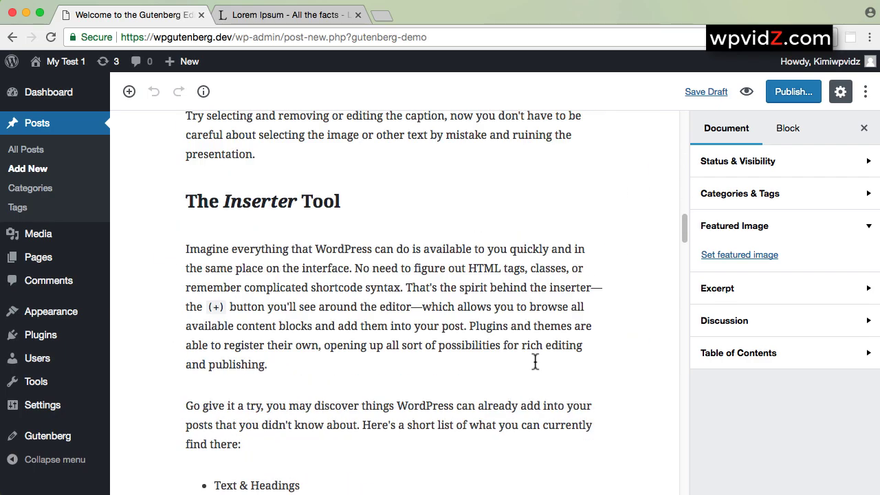
scroll(535, 363, "down", 20)
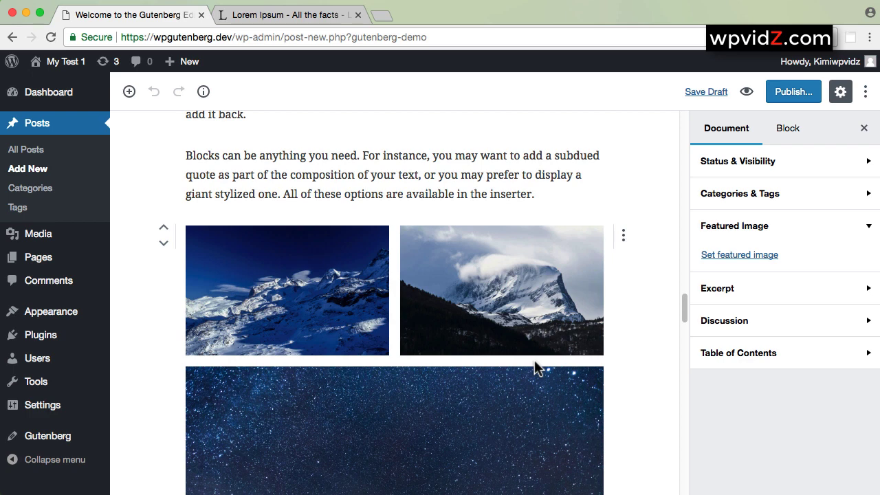
Create a new post and title it "Testing no 1".
mouse_move(177, 77)
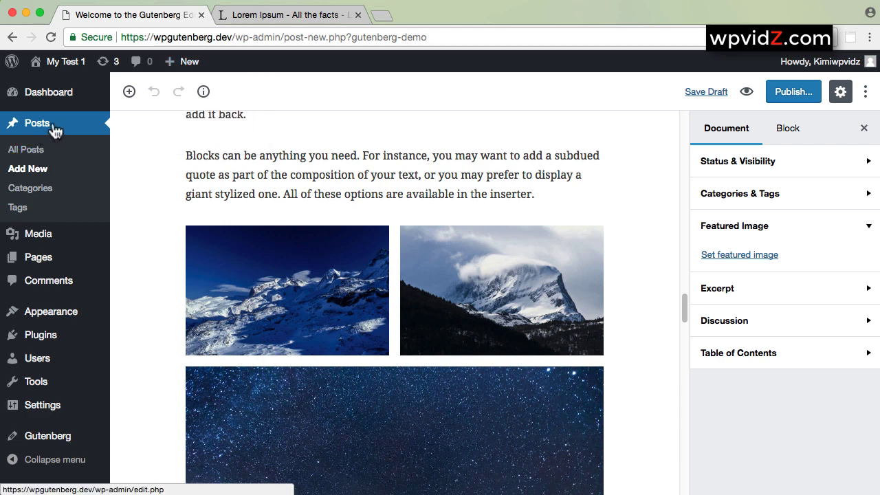
left_click(42, 176)
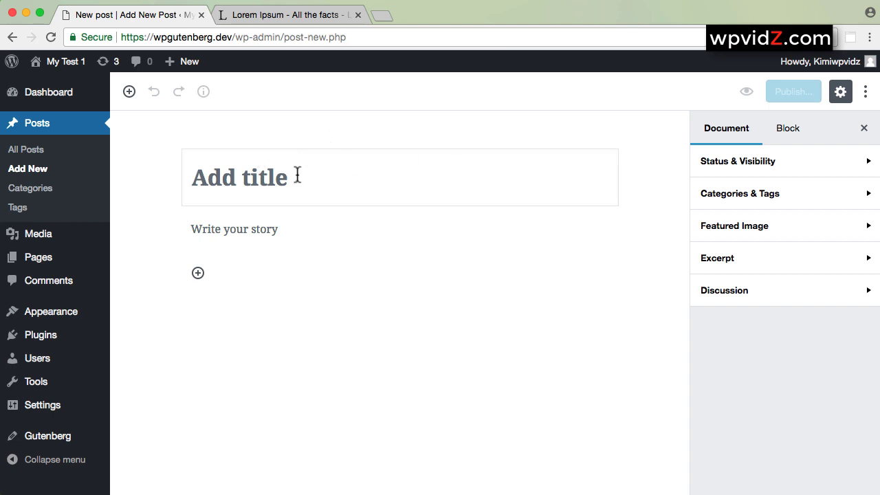
type("Testing ")
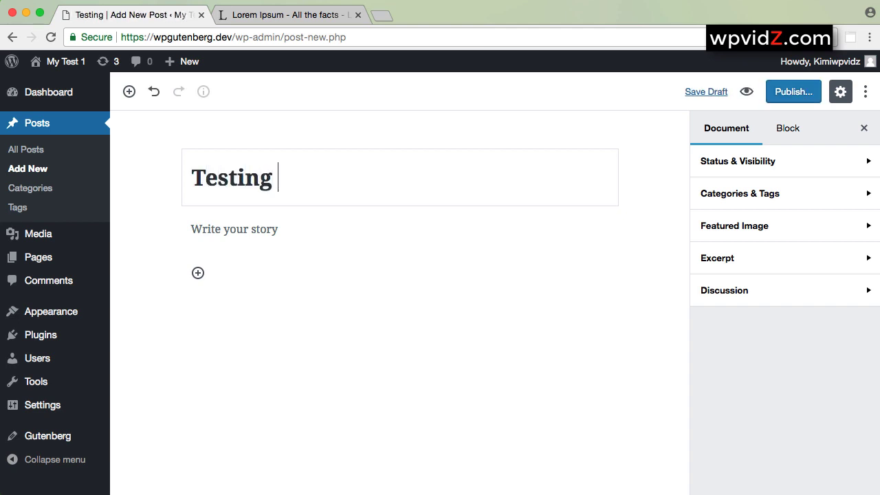
type("no i")
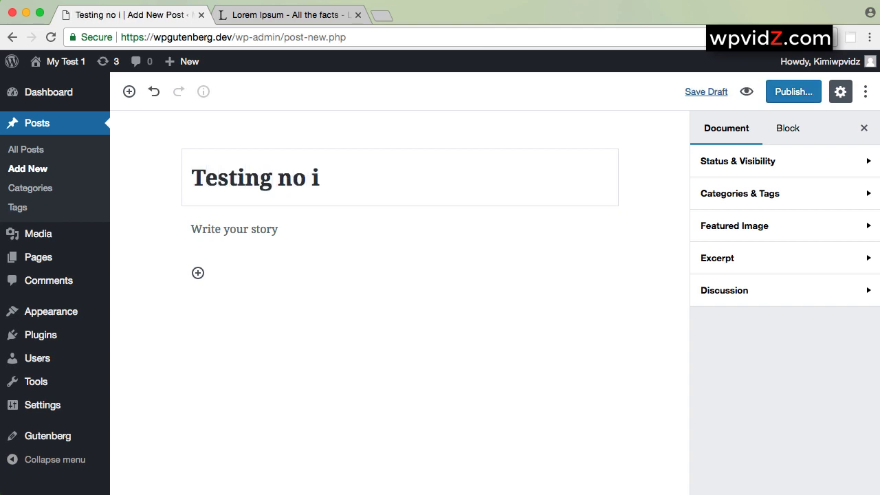
key("BackSpace")
type("1")
left_click(289, 216)
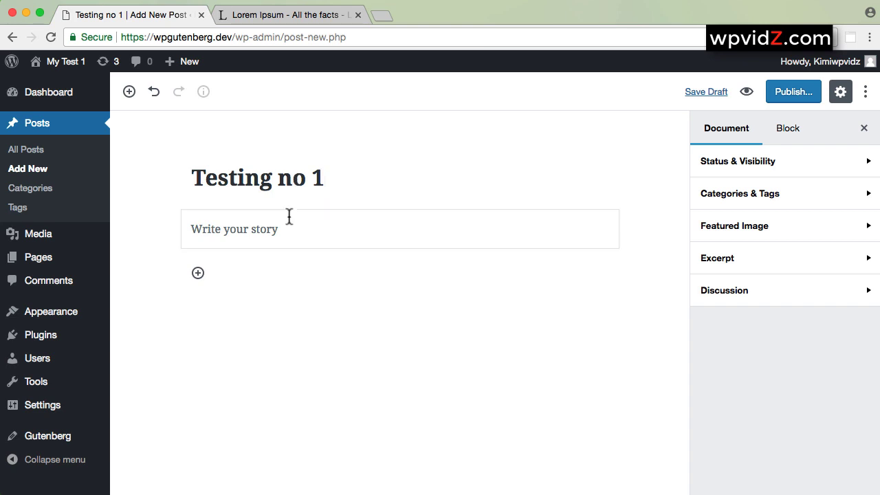
Copy the first Lorem Ipsum paragraph from the lipsum.com page and paste it as the post's first paragraph block.
left_click(398, 233)
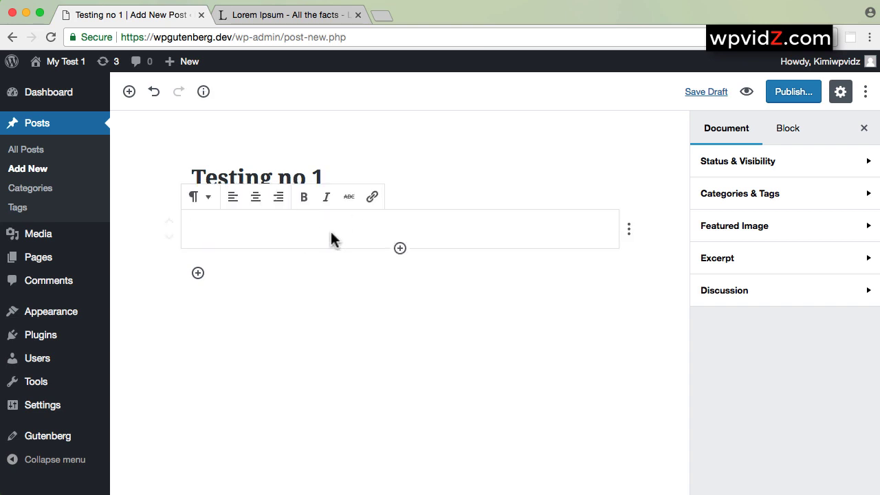
left_click(296, 17)
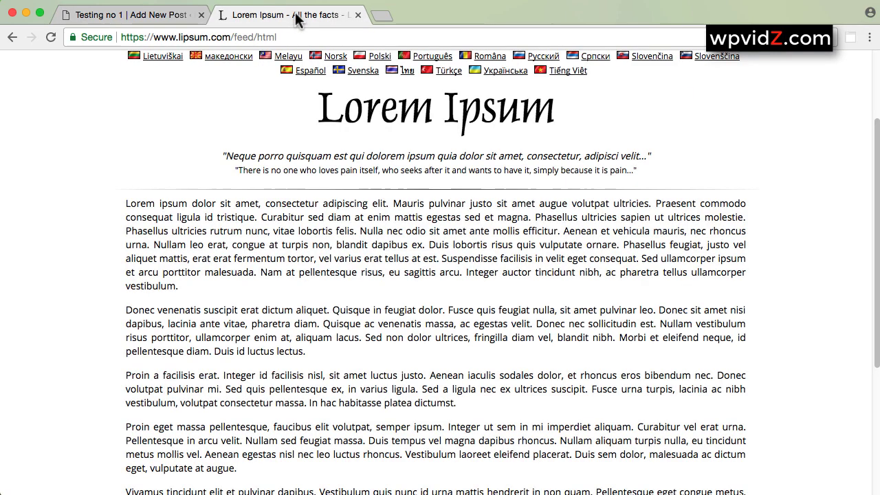
left_click_drag(126, 202, 193, 287)
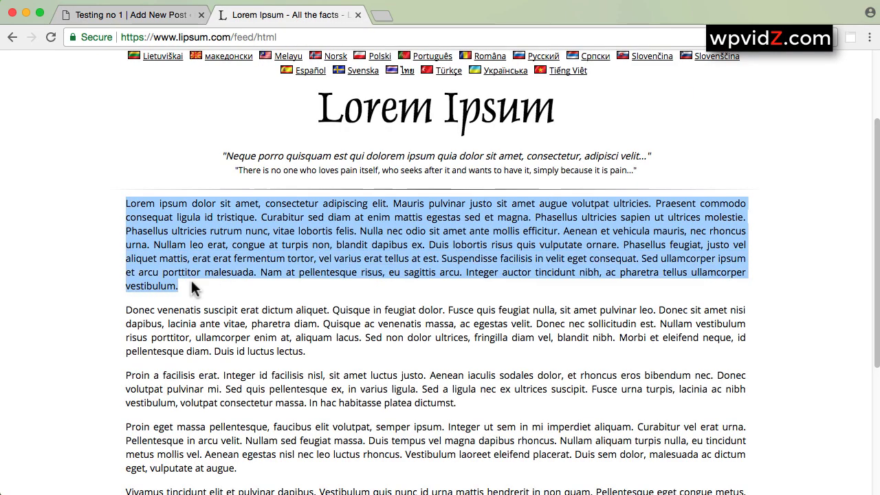
right_click(218, 247)
left_click(231, 274)
left_click(156, 19)
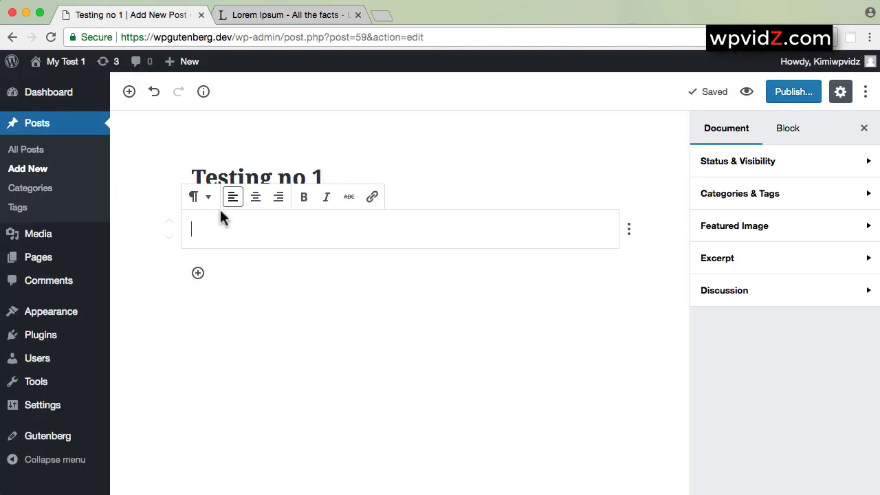
right_click(222, 228)
left_click(238, 294)
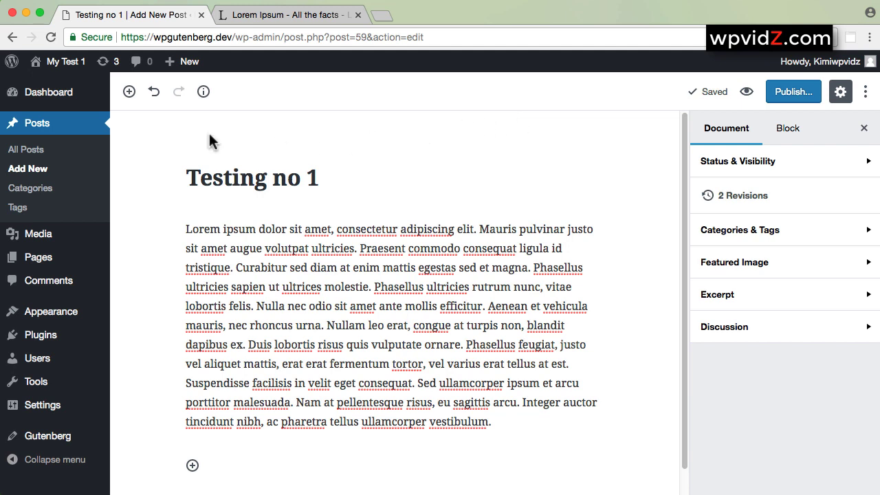
Look through the block types available for insertion, covering the Blocks, Embeds and Saved categories.
left_click(129, 92)
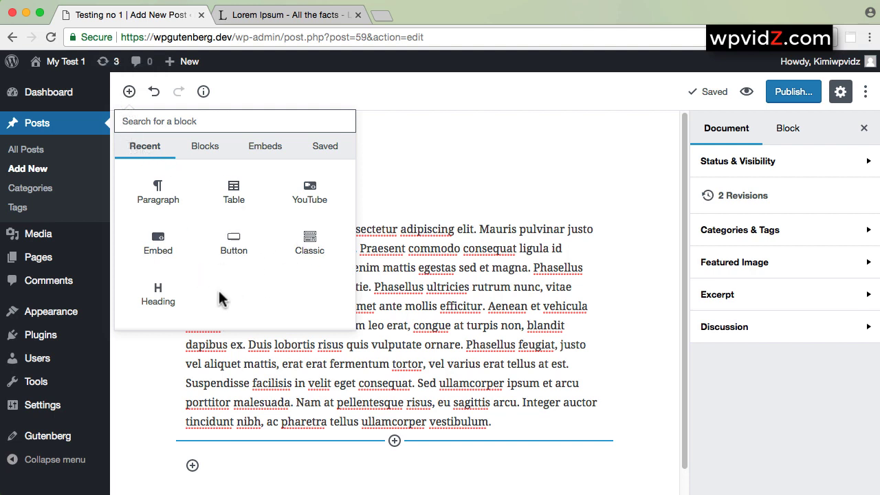
left_click(207, 150)
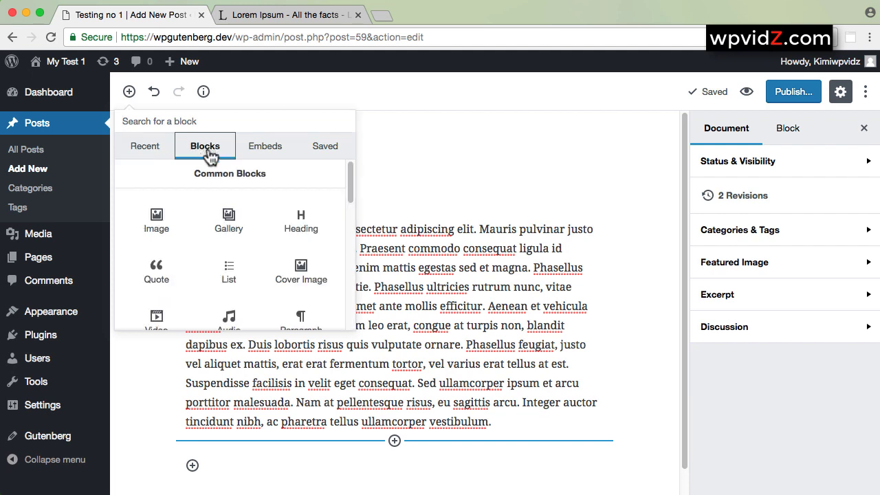
scroll(306, 241, "down", 5)
scroll(305, 237, "down", 5)
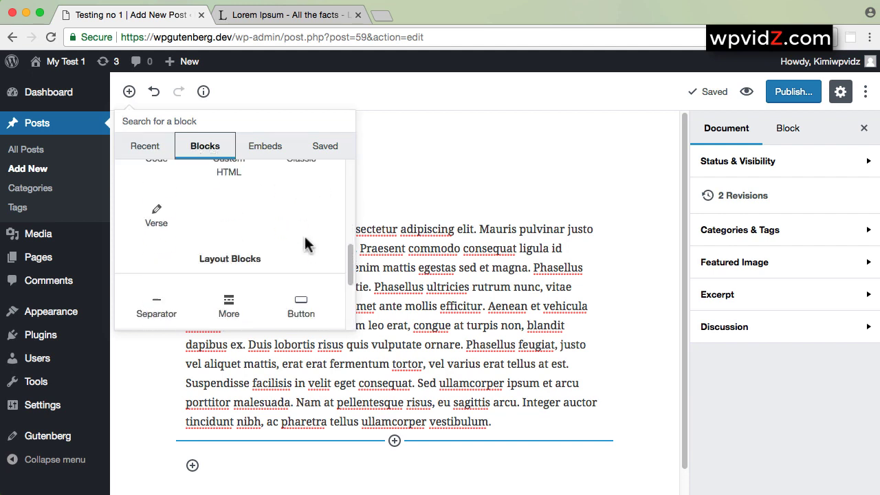
scroll(302, 262, "down", 1)
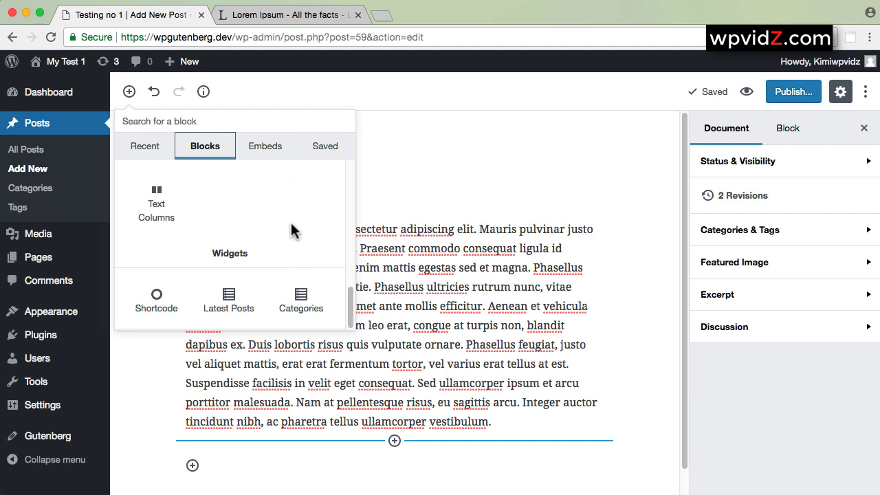
left_click(266, 148)
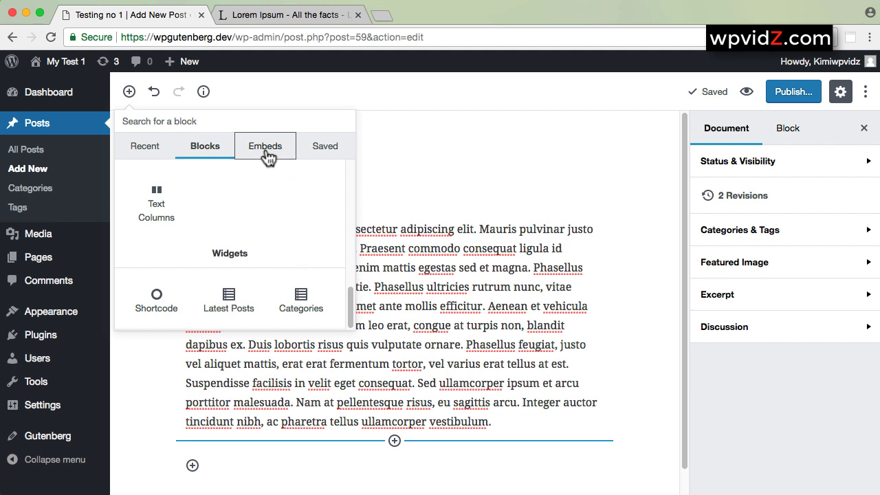
left_click(324, 152)
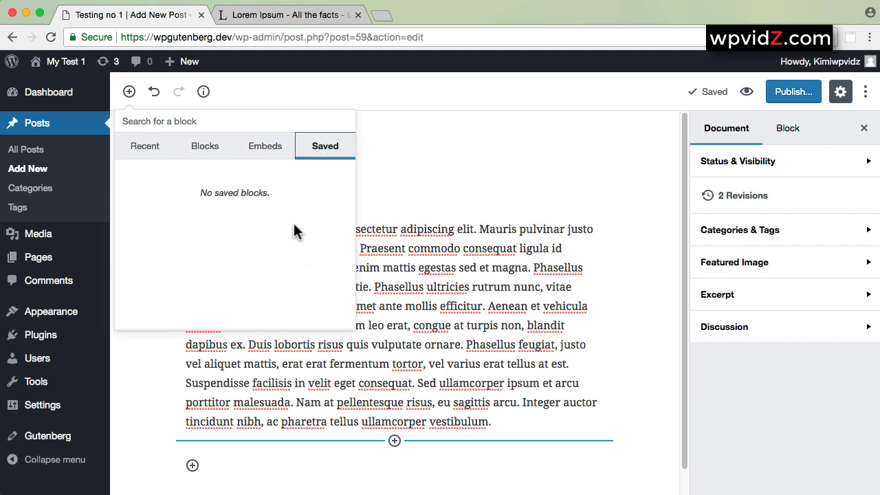
Search the available blocks for "Para", then clear the search.
left_click(168, 122)
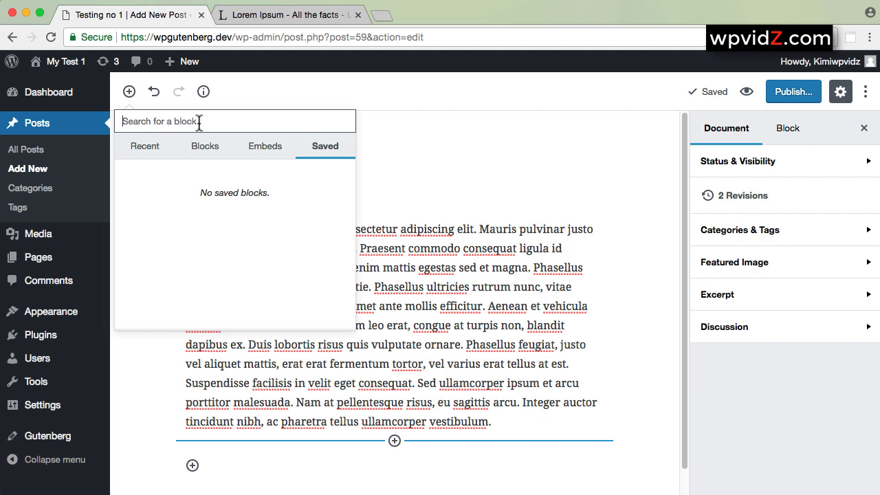
type("Para")
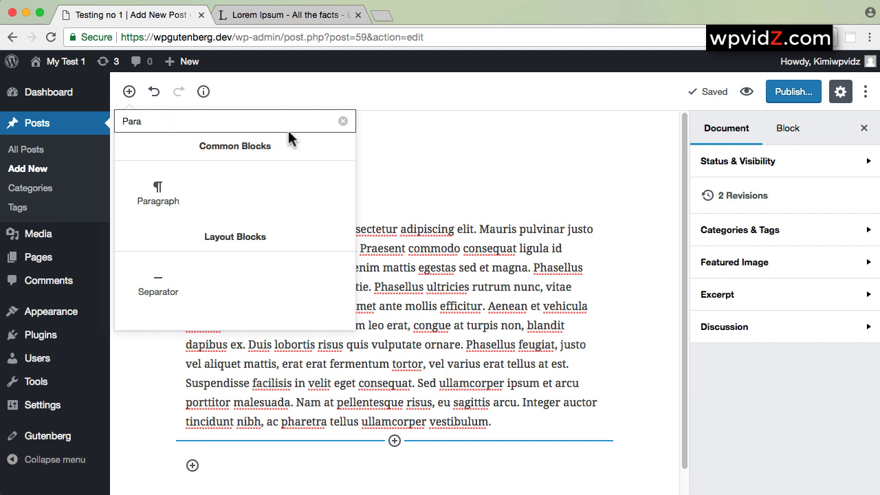
left_click(344, 121)
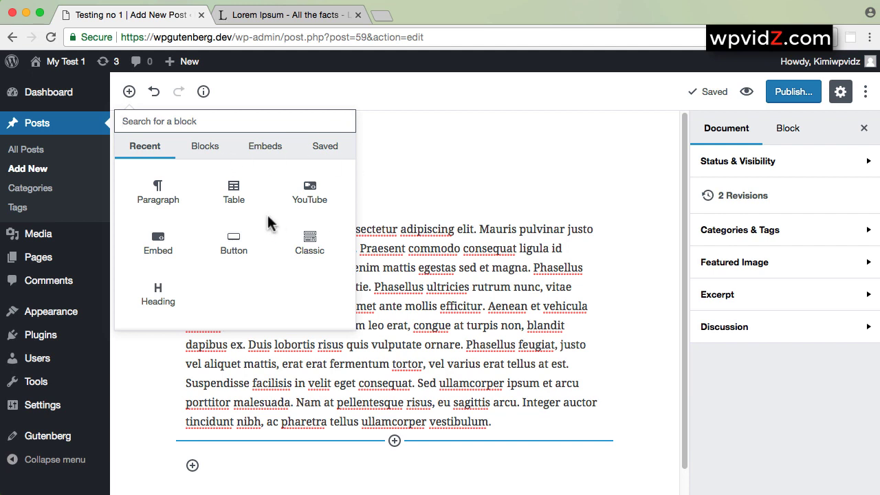
Undo the insertion of the Lorem Ipsum paragraph, then redo it.
left_click(420, 97)
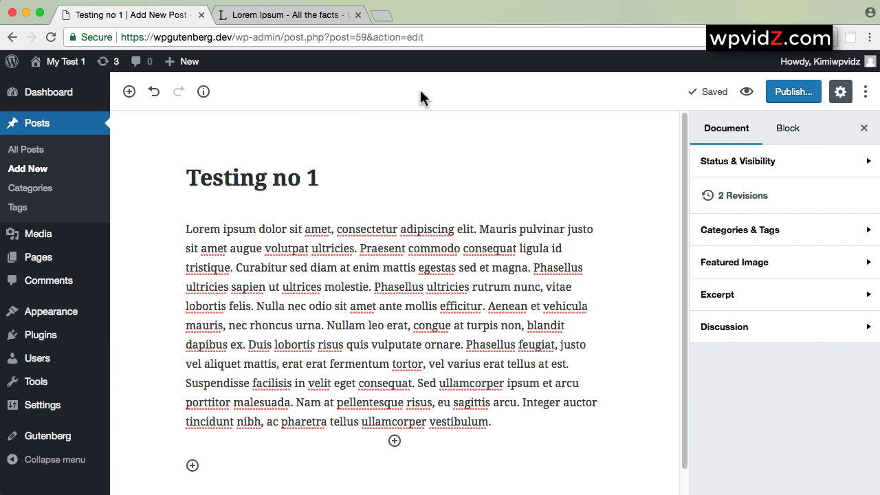
left_click(154, 93)
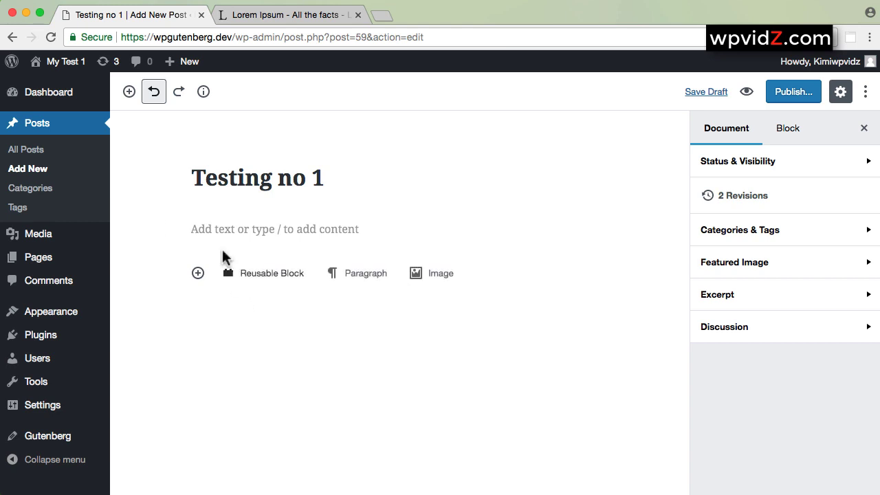
left_click(180, 92)
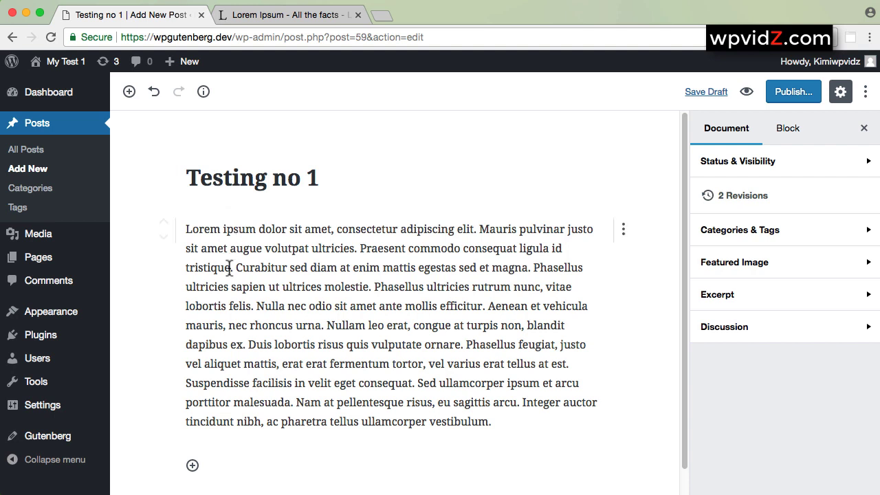
Save the draft and check the post's content information and site preview, closing the preview when done.
key("ctrl+s")
left_click(203, 92)
left_click(747, 92)
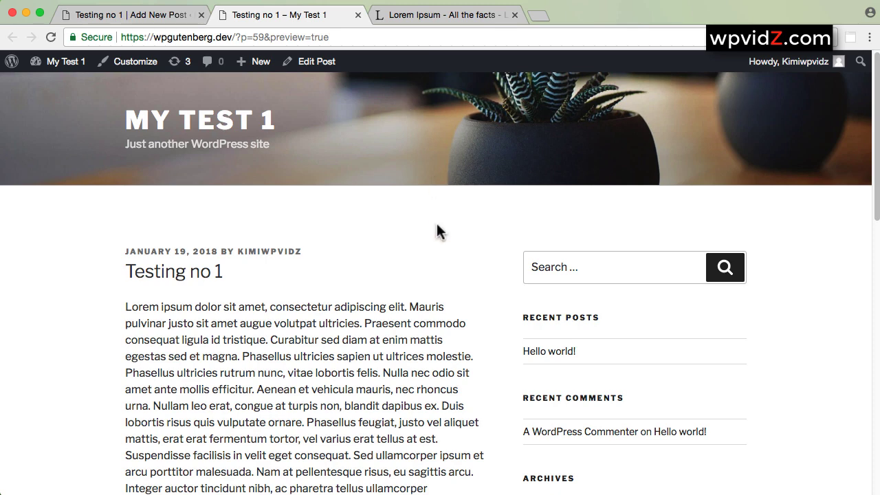
scroll(440, 285, "down", 3)
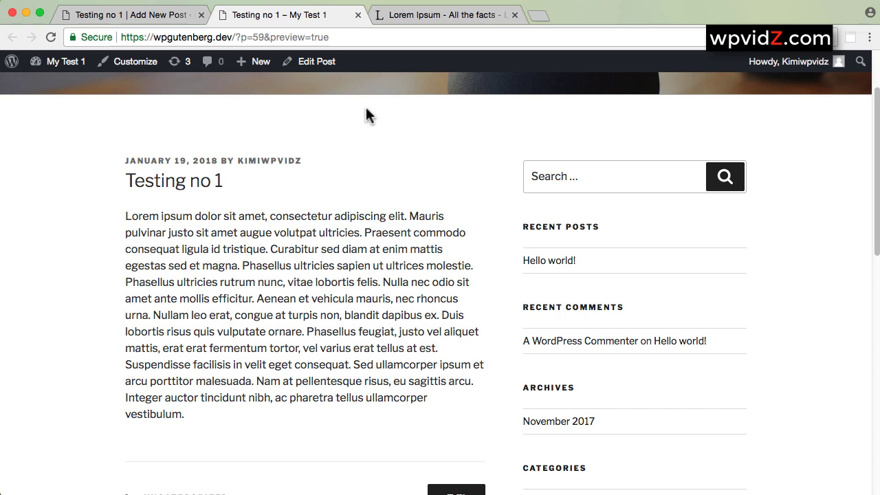
left_click(359, 14)
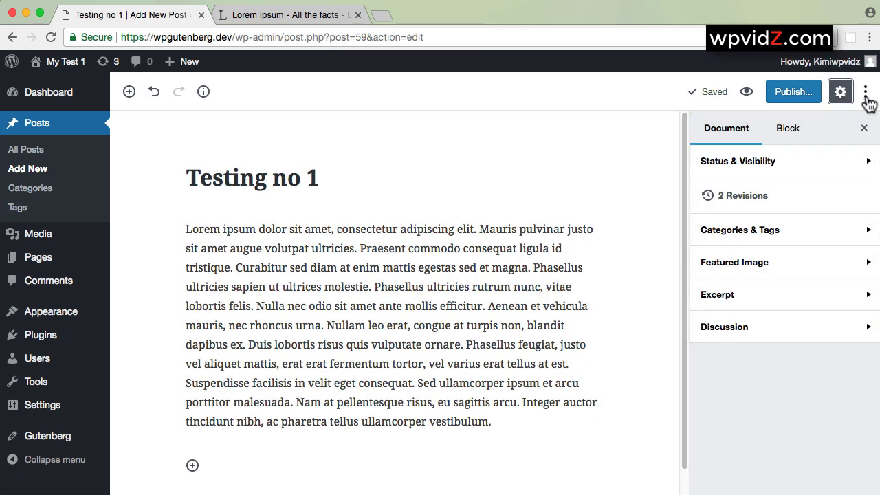
View the paragraph's markup in the Code Editor, then return to the Visual Editor and select the paragraph block.
left_click(866, 96)
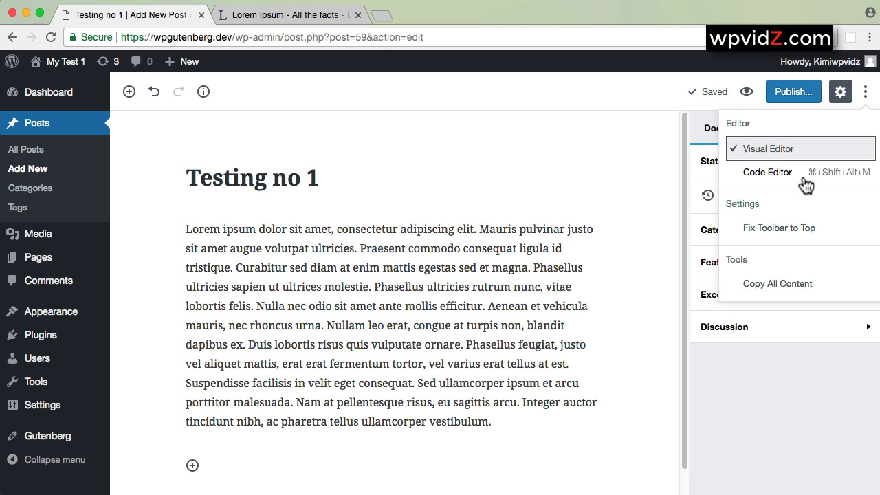
key("alt+shift+super+m")
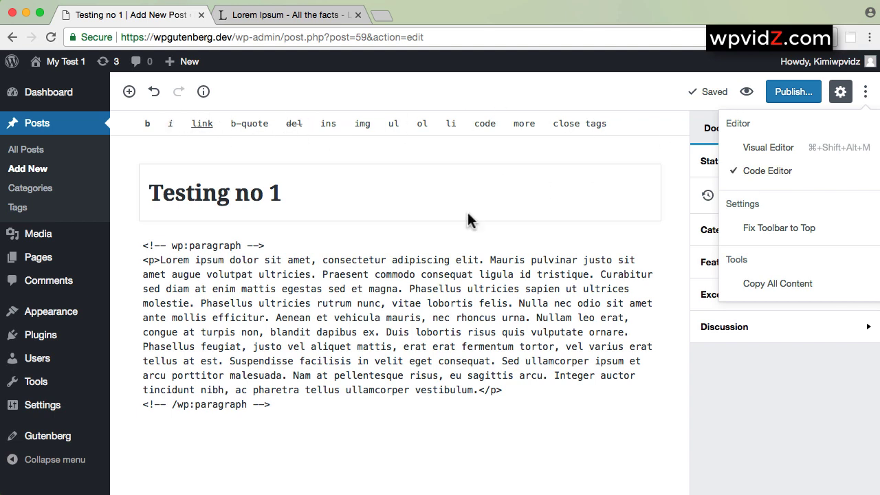
left_click_drag(141, 244, 399, 403)
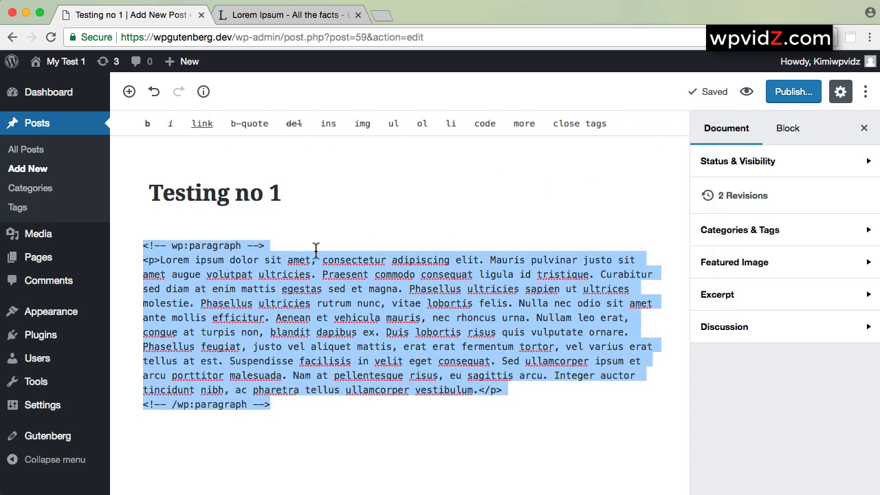
left_click(865, 90)
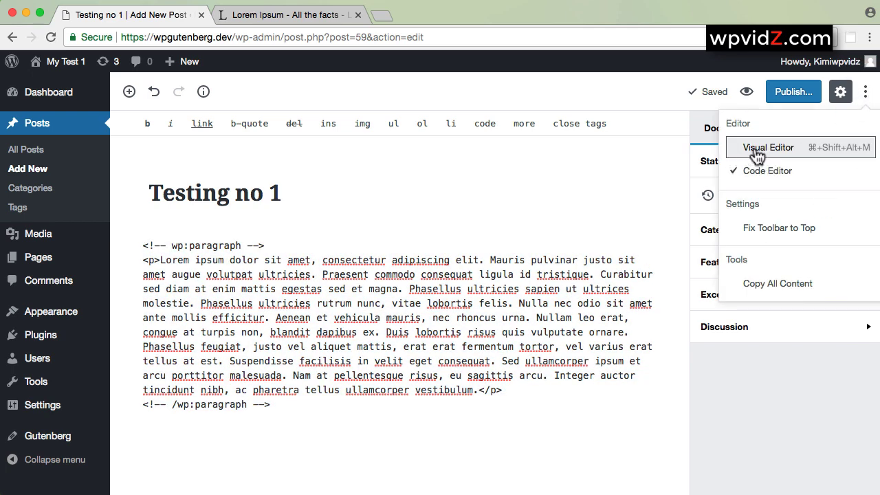
left_click(758, 156)
left_click(866, 91)
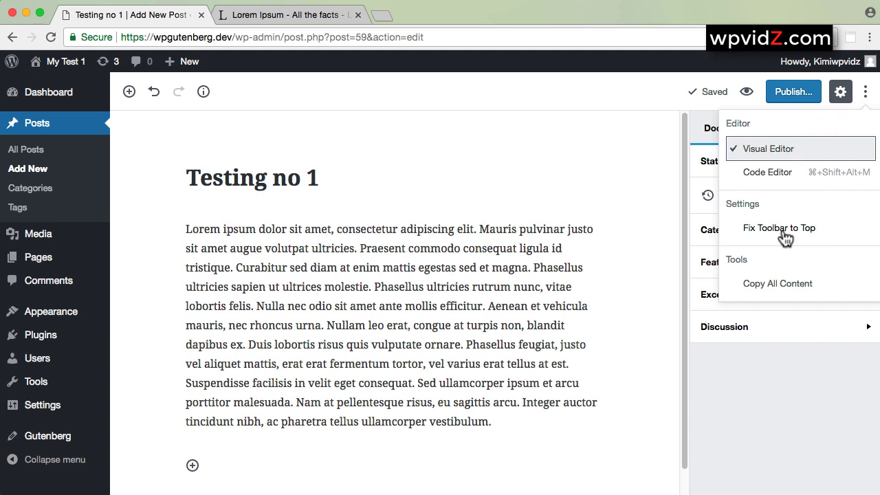
left_click(391, 269)
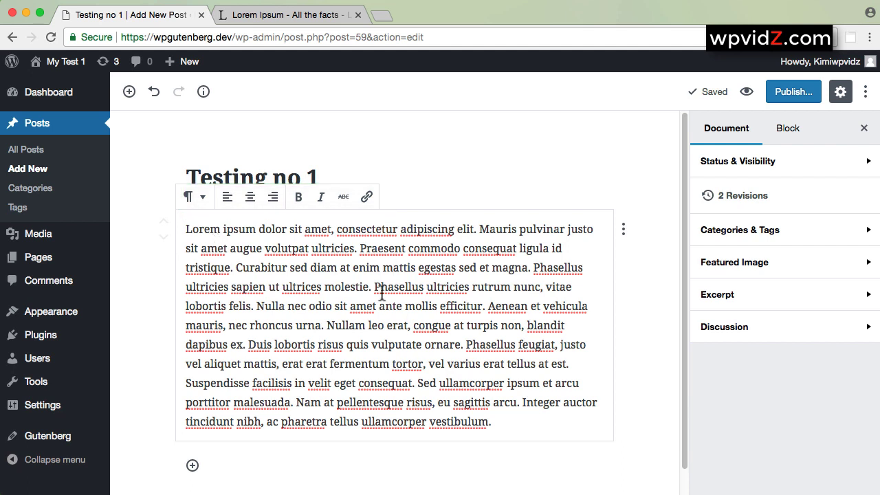
Add a Heading block below the paragraph with the text "Heading 2".
scroll(234, 385, "down", 1)
left_click(192, 439)
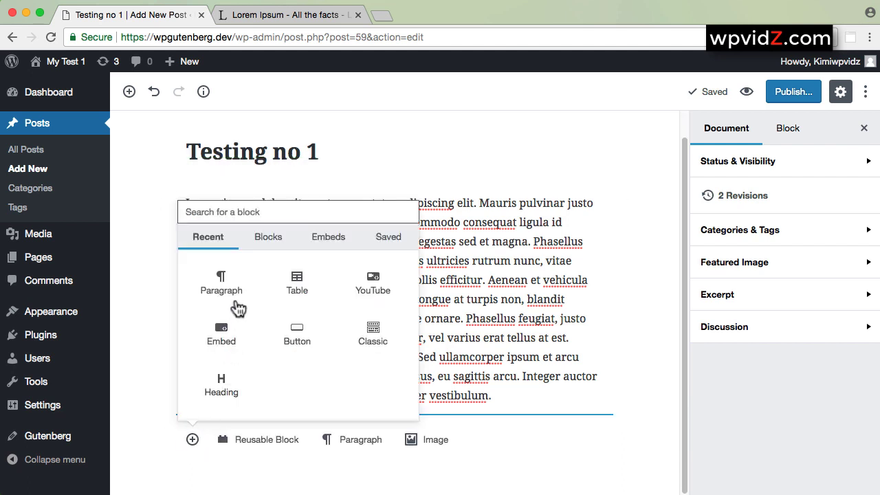
left_click(268, 242)
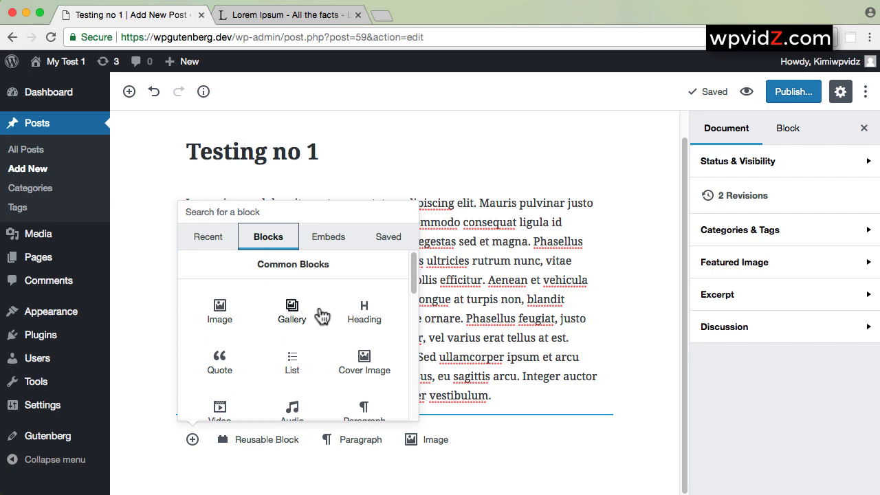
left_click(365, 315)
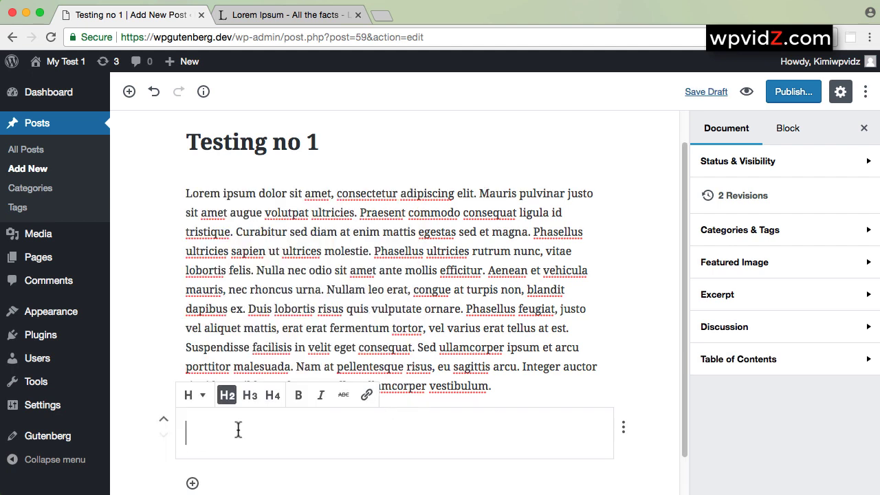
type("Heading 2")
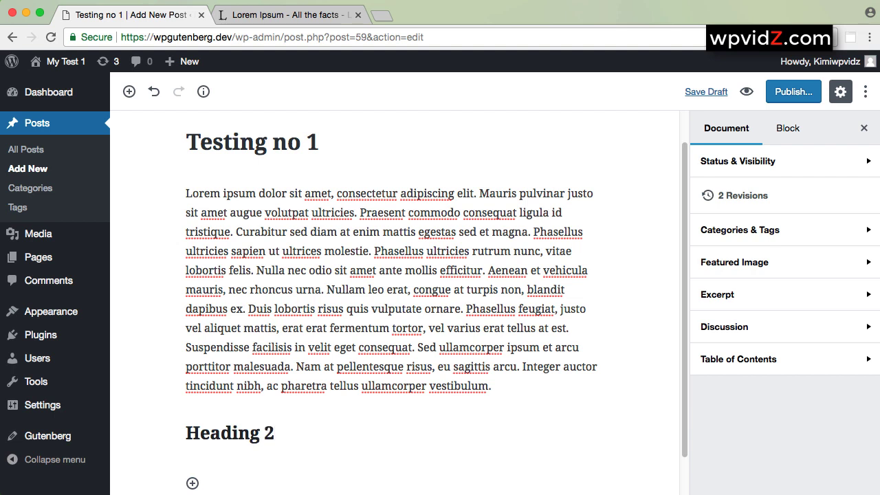
left_click(559, 143)
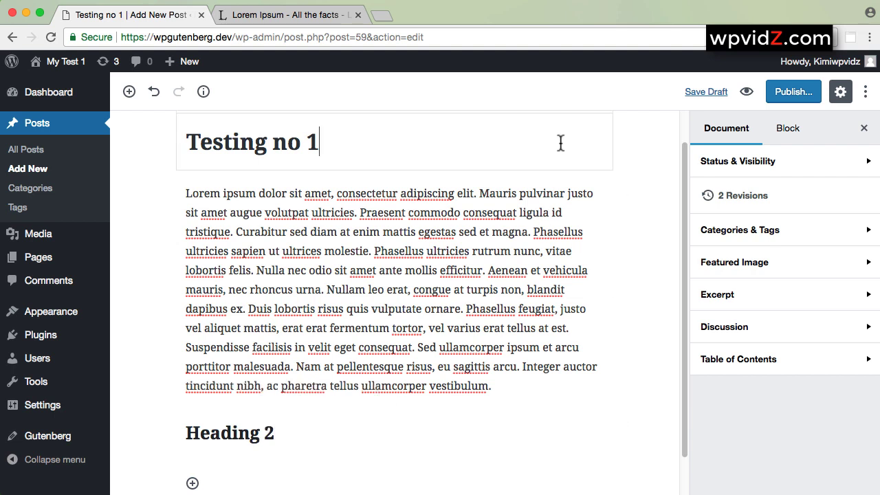
Try levels H3 and H4 on the "Heading 2" block, then set it back to H2.
left_click(250, 432)
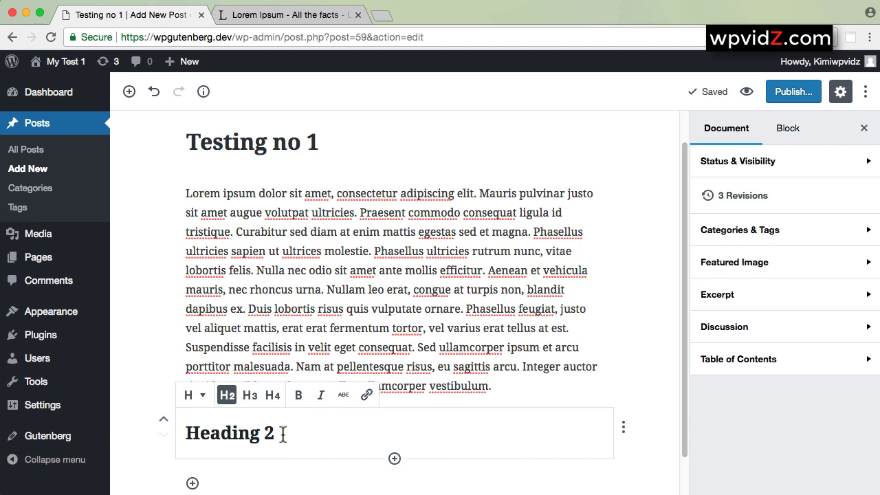
left_click(251, 398)
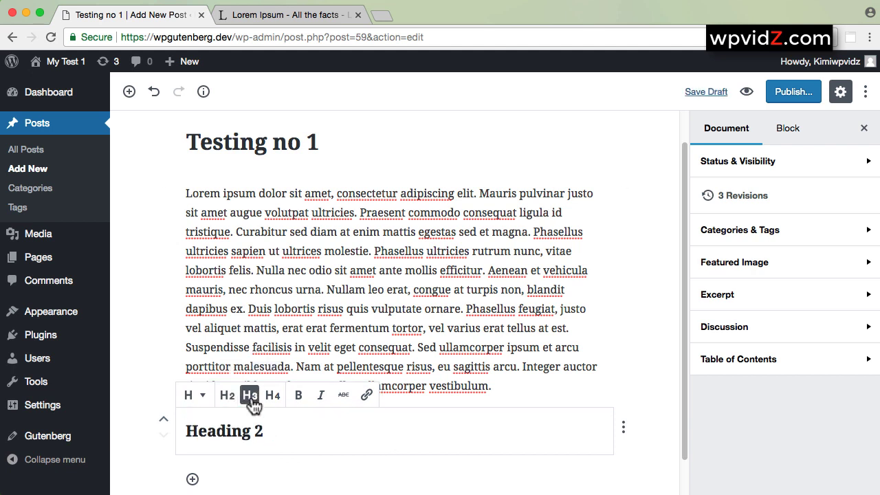
left_click(273, 402)
left_click(228, 398)
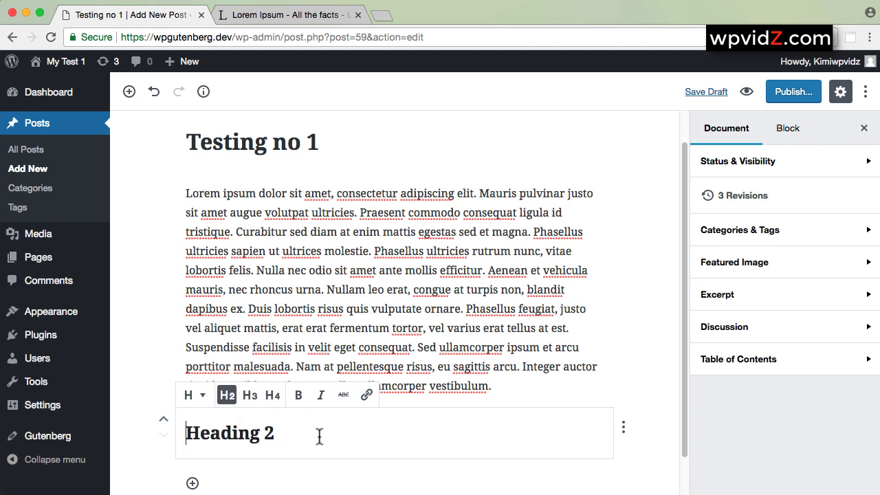
Look at the block types the Lorem Ipsum paragraph can be transformed into.
left_click(342, 251)
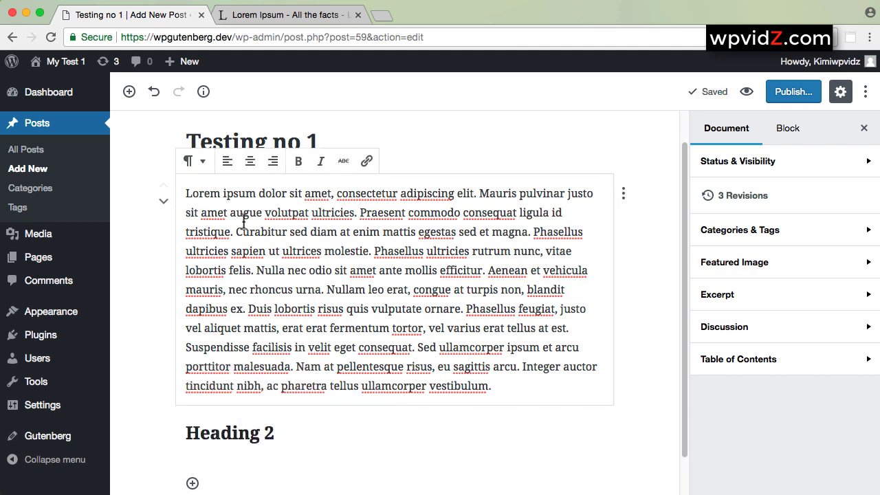
left_click(203, 165)
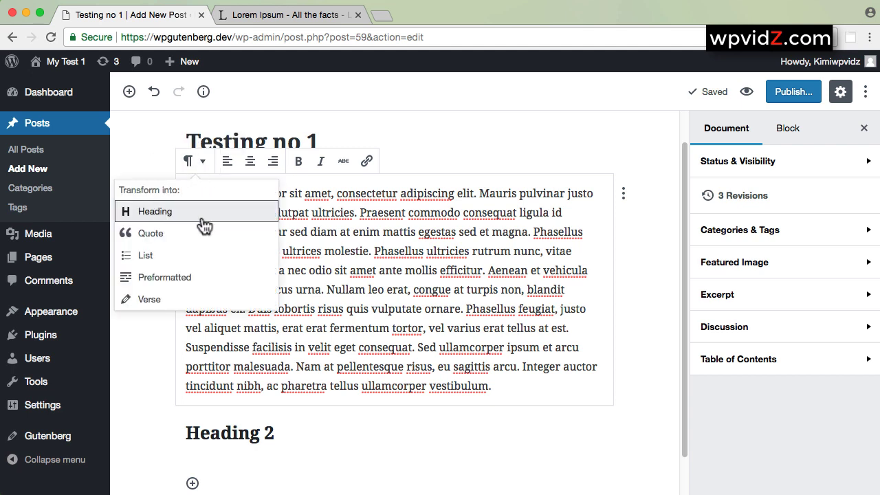
left_click(382, 289)
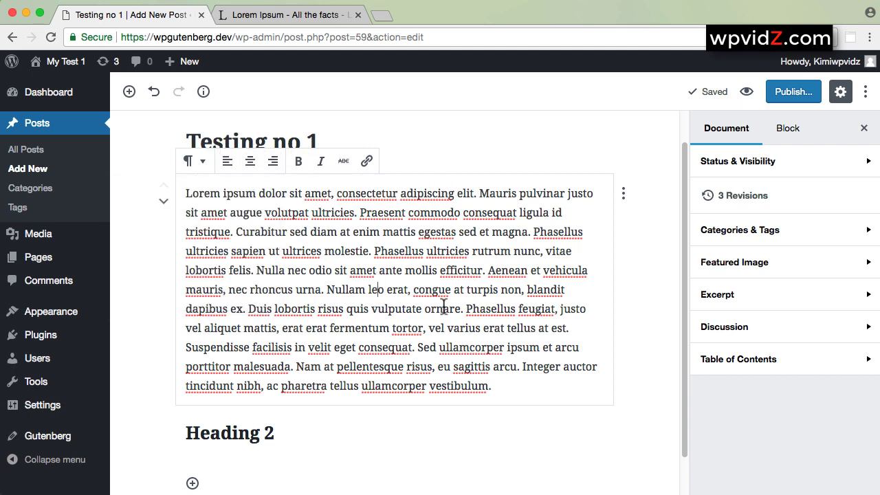
Turn on Fix Toolbar to Top and select the "Heading 2" block to check its formatting controls.
left_click(866, 91)
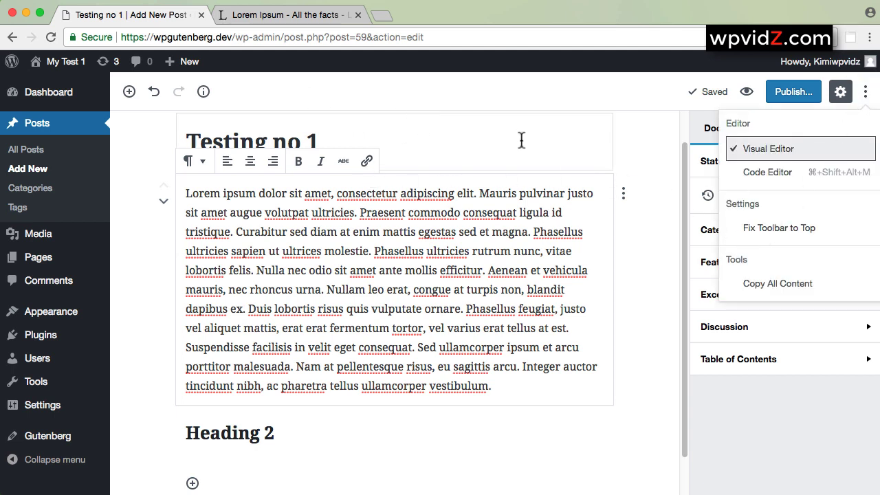
left_click(769, 234)
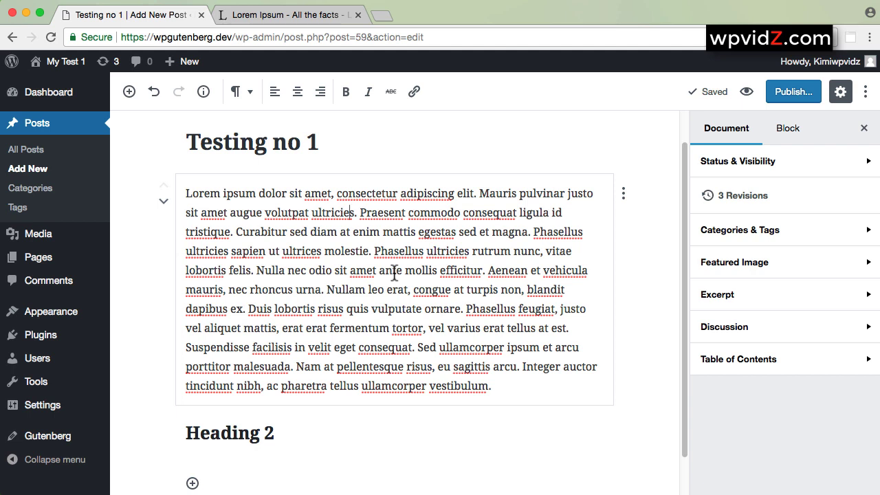
scroll(395, 271, "down", 1)
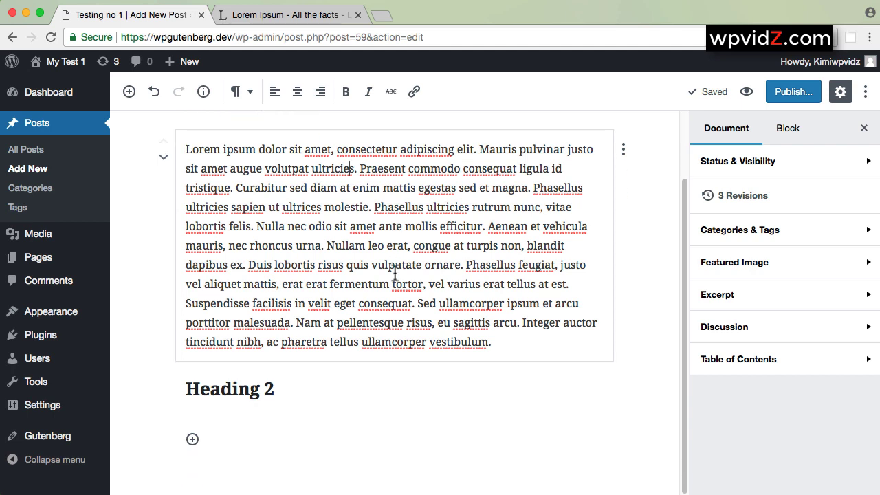
left_click(277, 393)
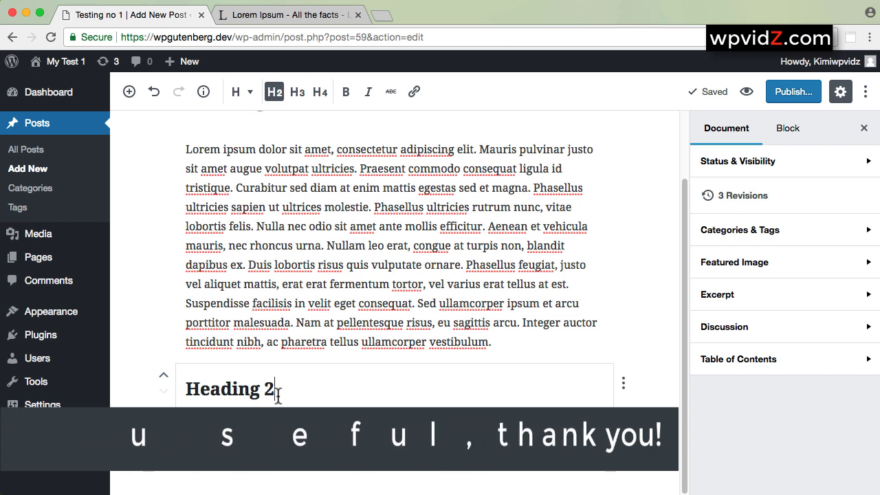
Turn off Fix Toolbar to Top and select the paragraph block.
left_click(866, 95)
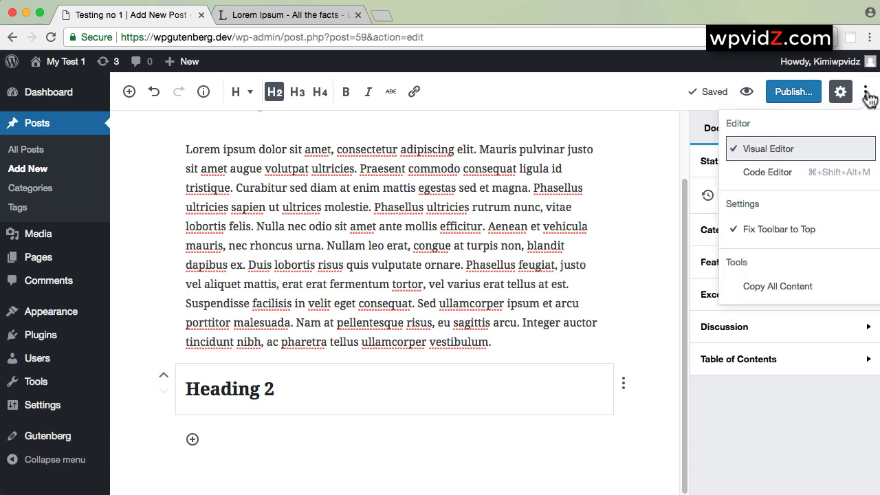
left_click(775, 237)
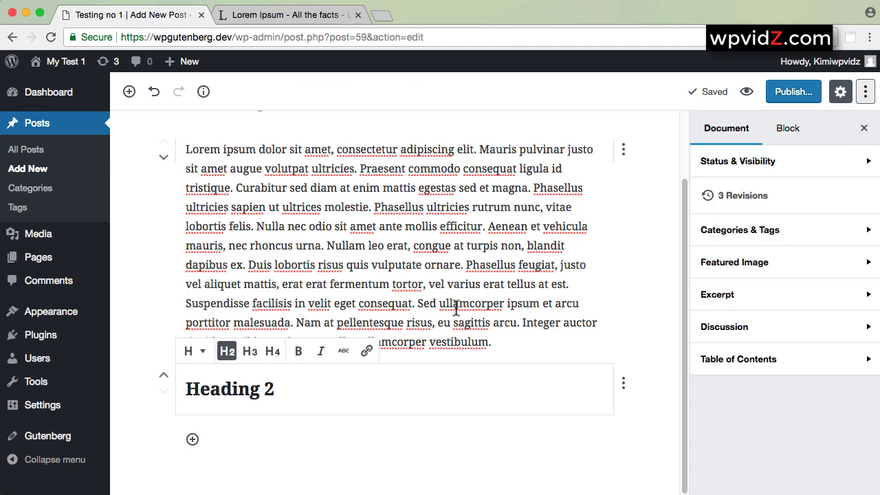
left_click(405, 260)
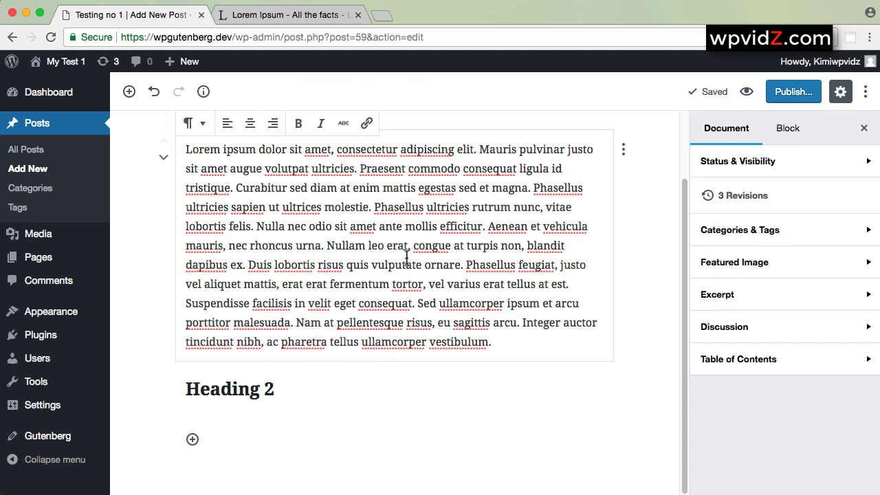
Copy all of the post's content to the clipboard with Copy All Content.
left_click(866, 96)
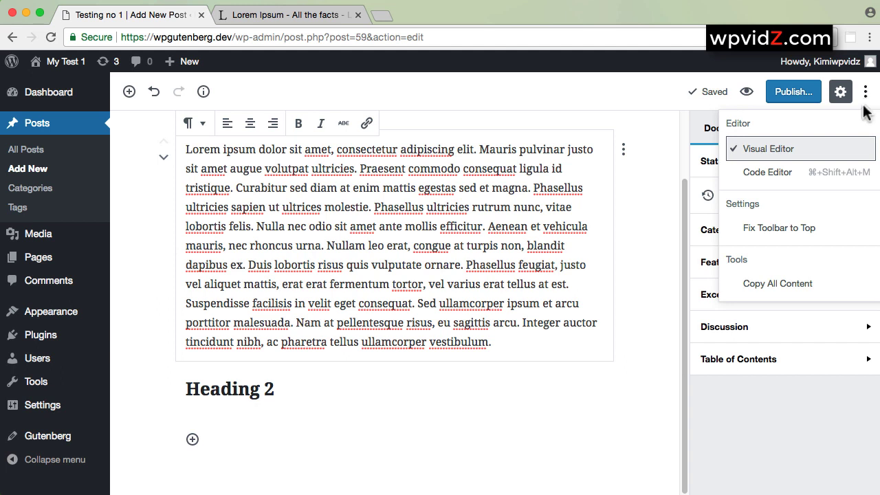
left_click(781, 286)
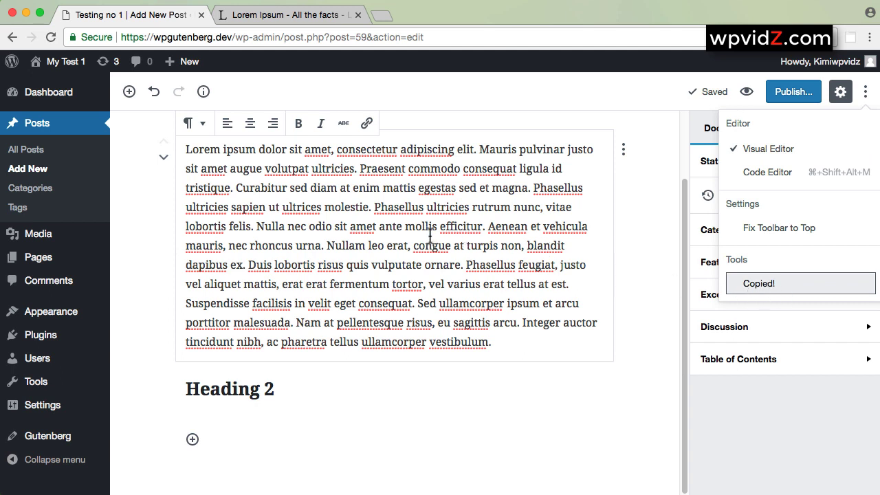
mouse_move(187, 63)
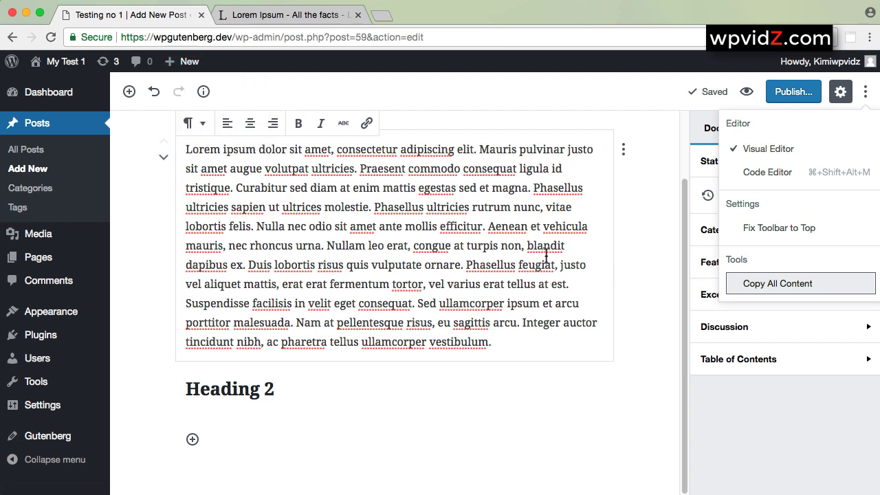
left_click(775, 438)
left_click(867, 93)
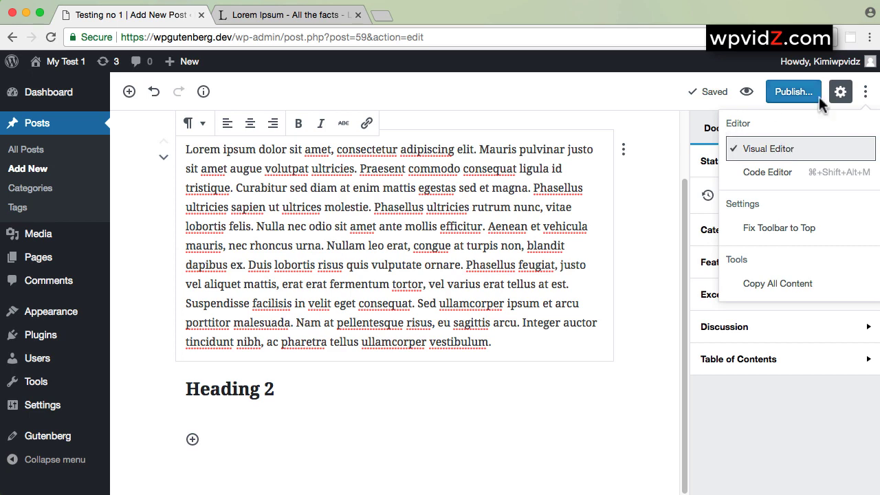
left_click(792, 459)
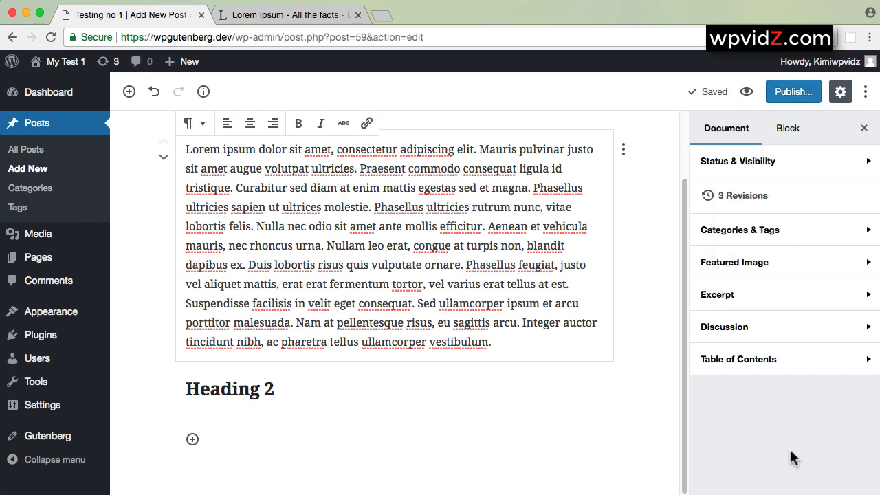
Look through the post's document settings, expanding the Status & Visibility and Featured Image sections.
scroll(464, 260, "up", 3)
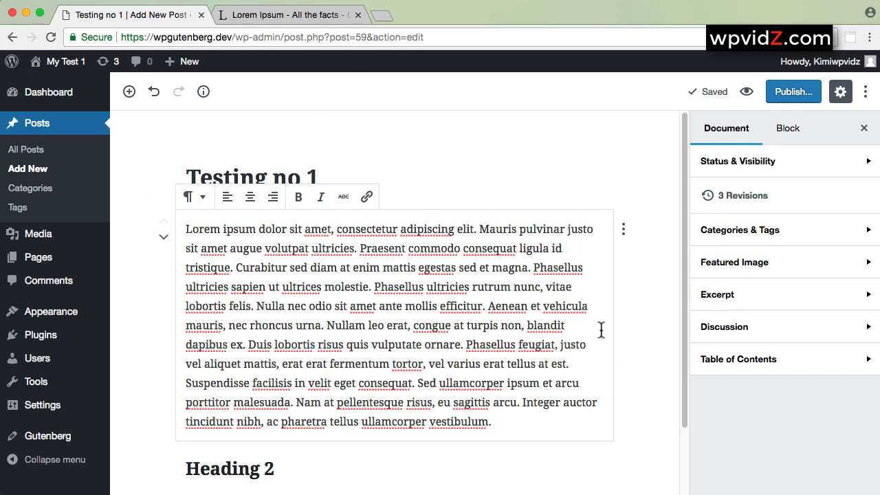
scroll(646, 353, "down", 3)
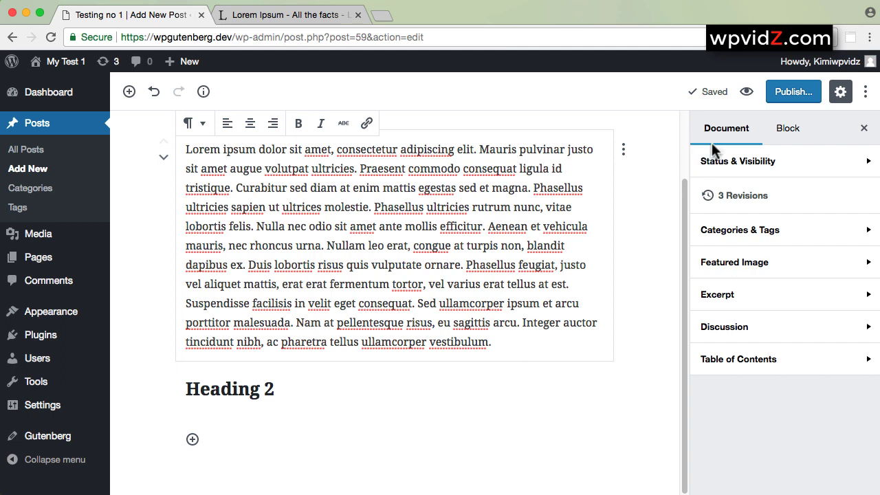
left_click(850, 175)
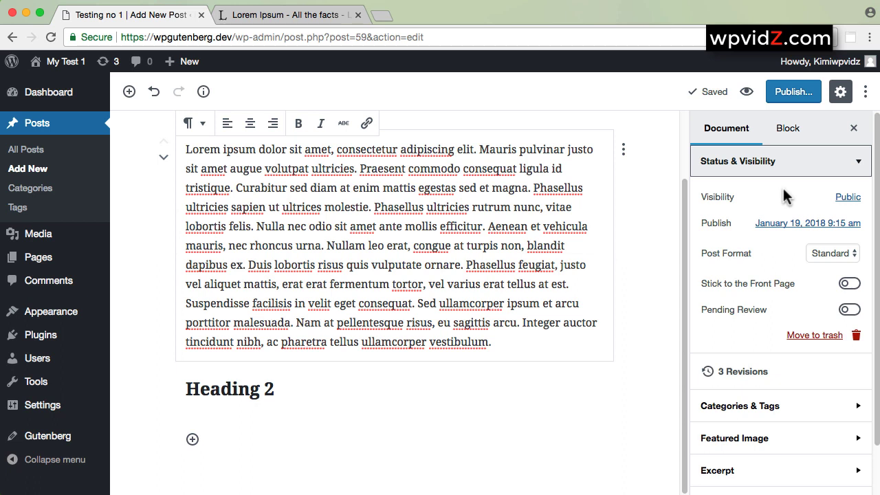
left_click(861, 162)
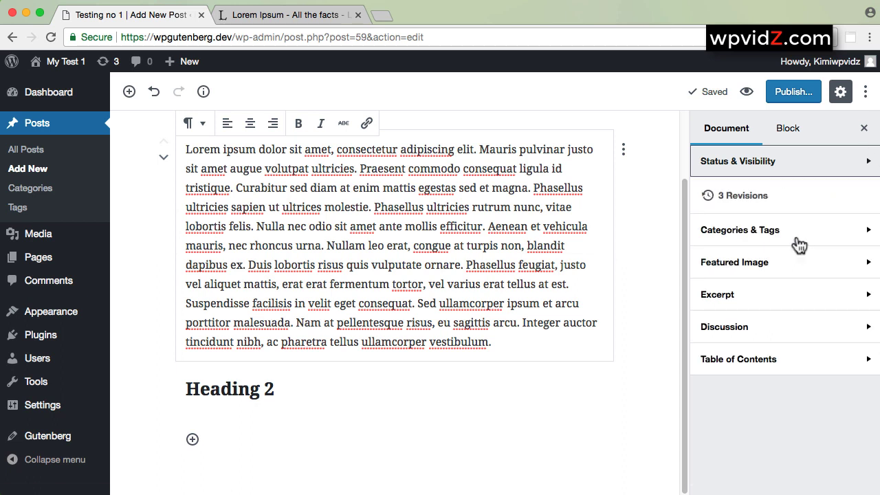
left_click(798, 272)
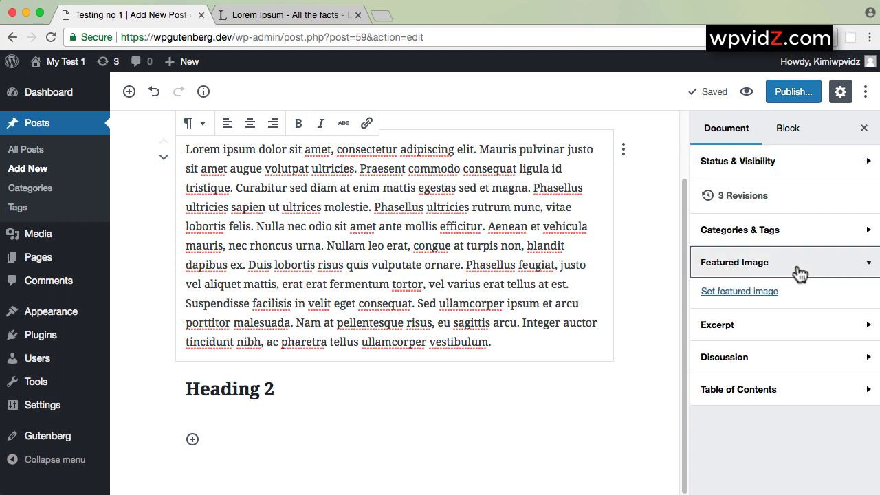
left_click(839, 273)
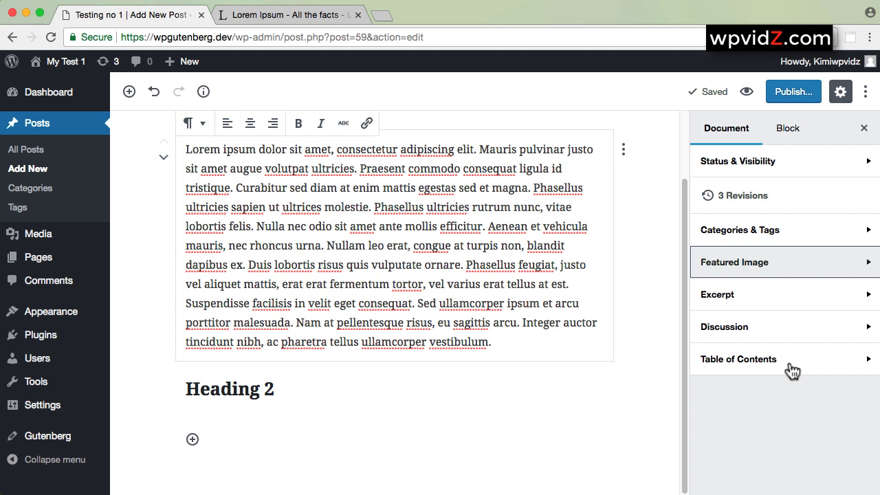
Check the post's document outline against its Table of Contents section and view the Discussion options.
left_click(203, 92)
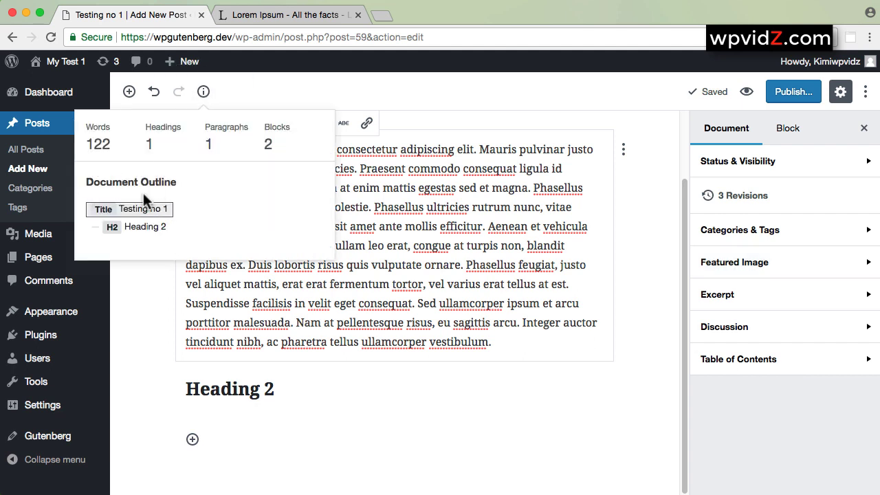
left_click(815, 364)
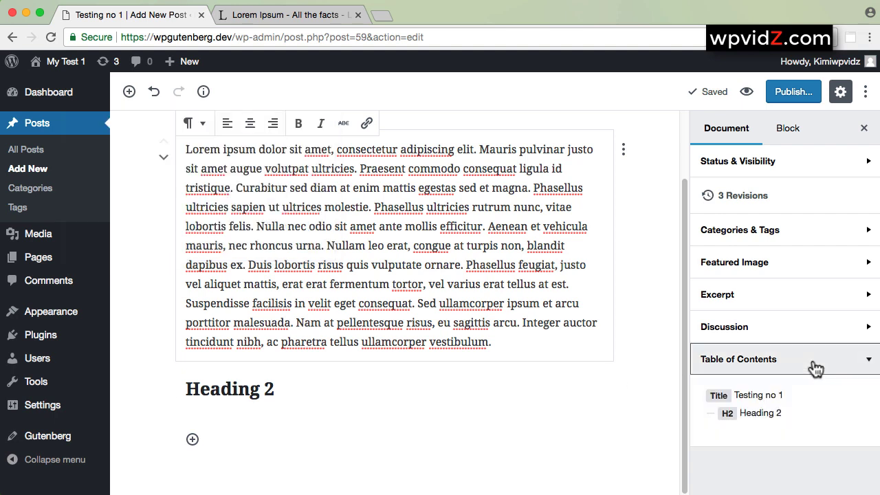
left_click(852, 364)
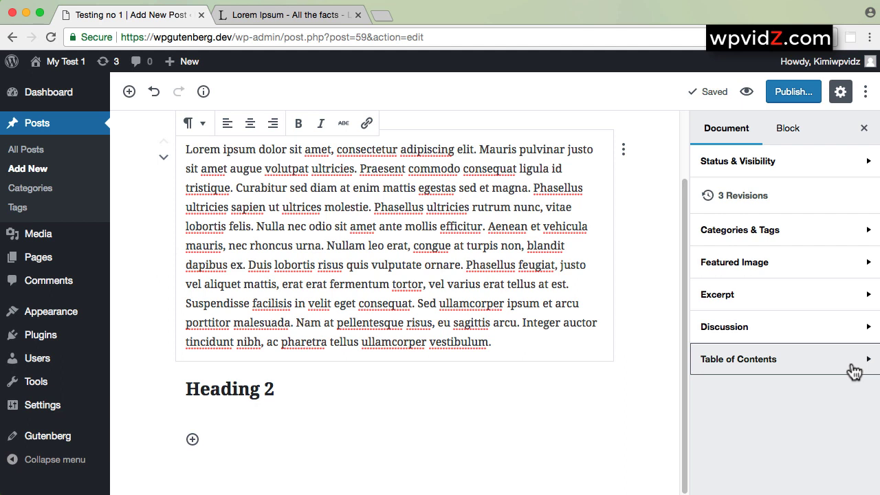
left_click(744, 330)
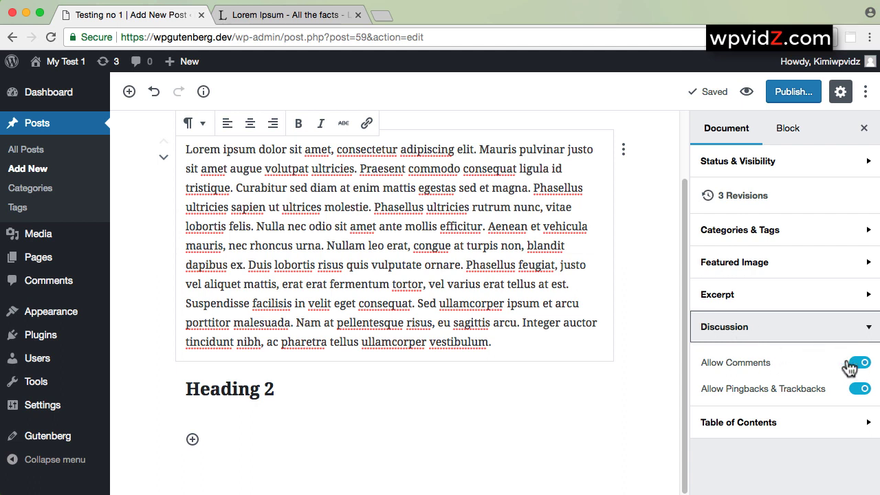
left_click(862, 335)
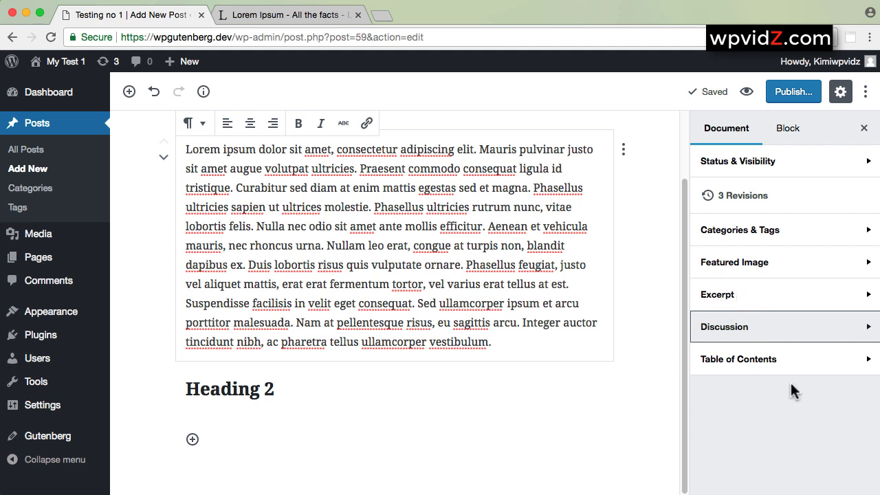
Compare the block settings shown for the post title with those for the Lorem Ipsum paragraph.
left_click(791, 132)
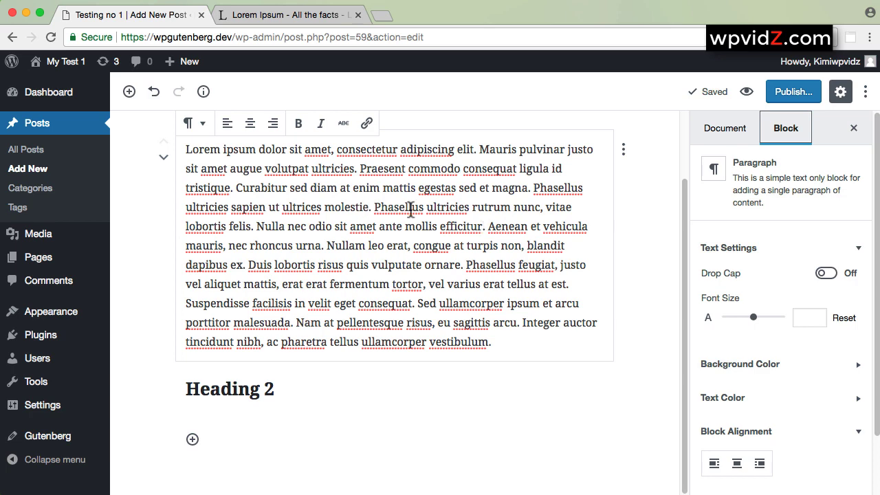
scroll(412, 208, "up", 2)
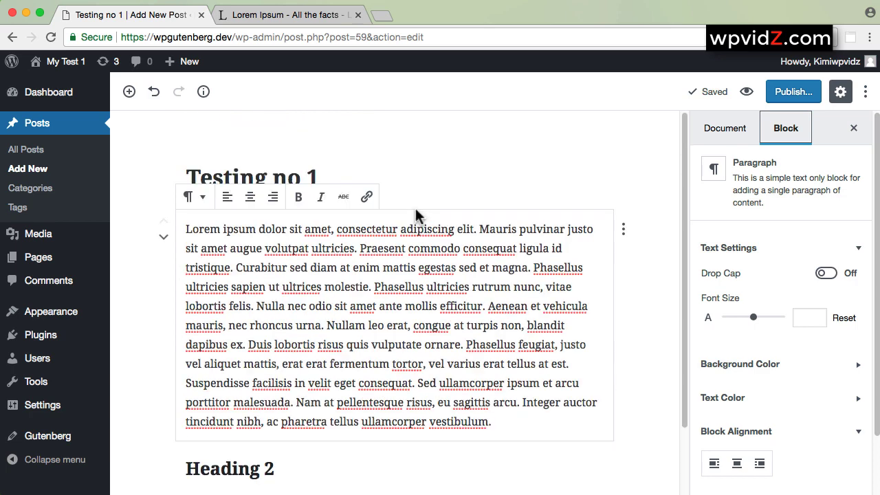
left_click(289, 174)
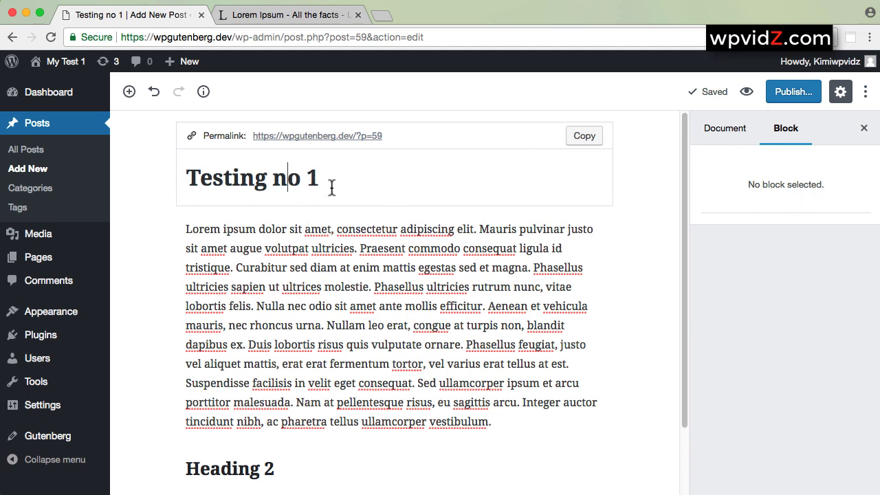
left_click(332, 279)
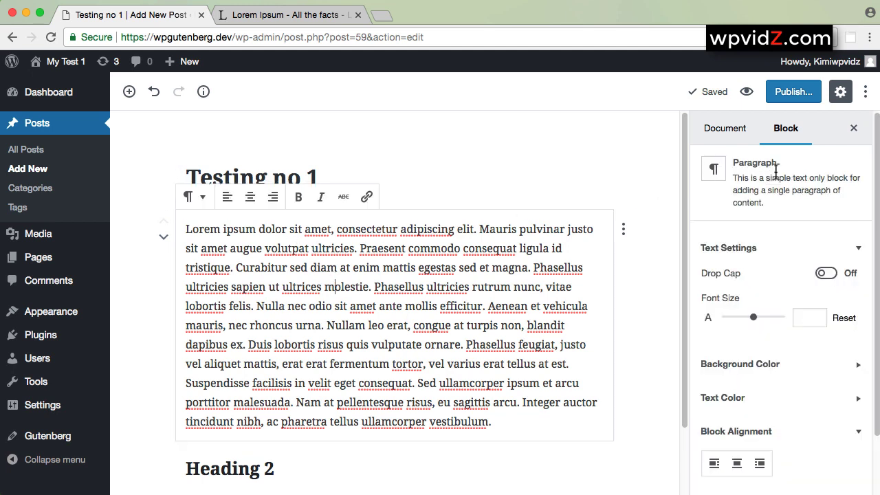
Turn on Drop Cap for the Lorem Ipsum paragraph and check it in the post preview.
left_click(857, 251)
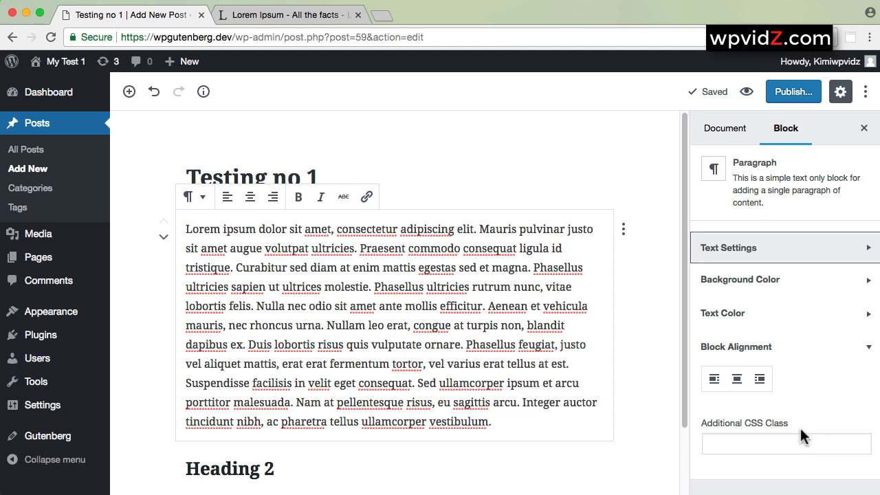
left_click(862, 250)
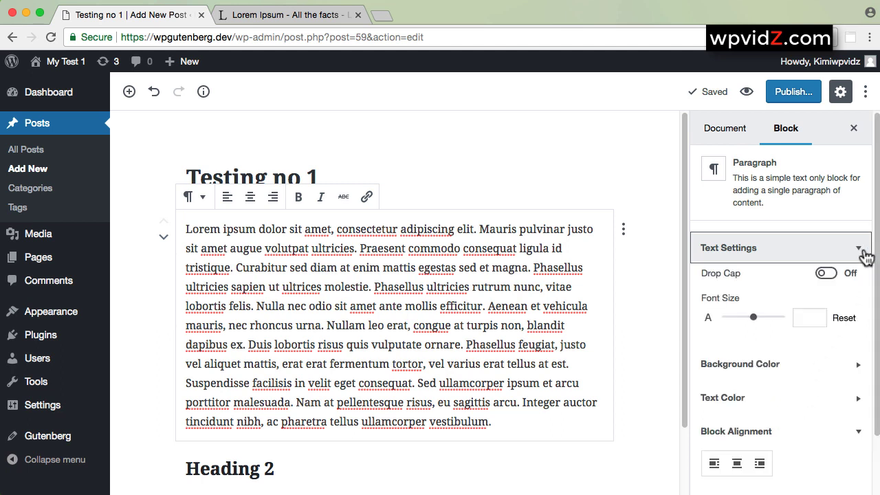
left_click(828, 275)
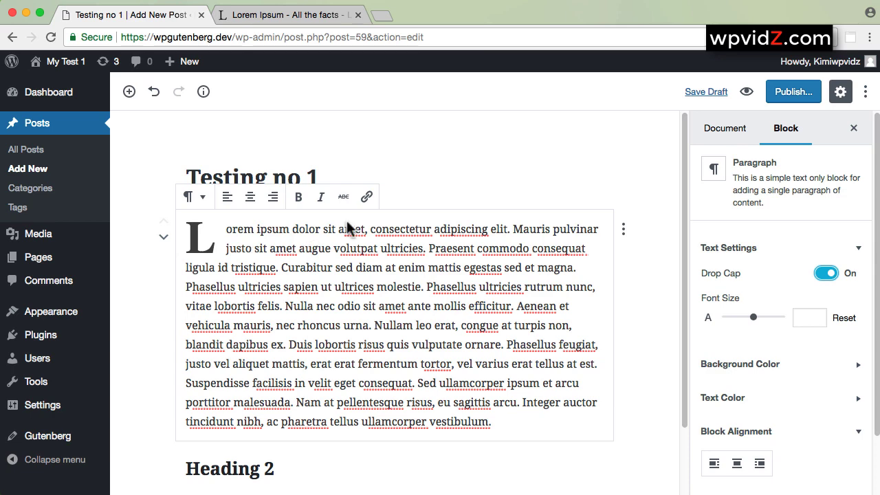
left_click(746, 92)
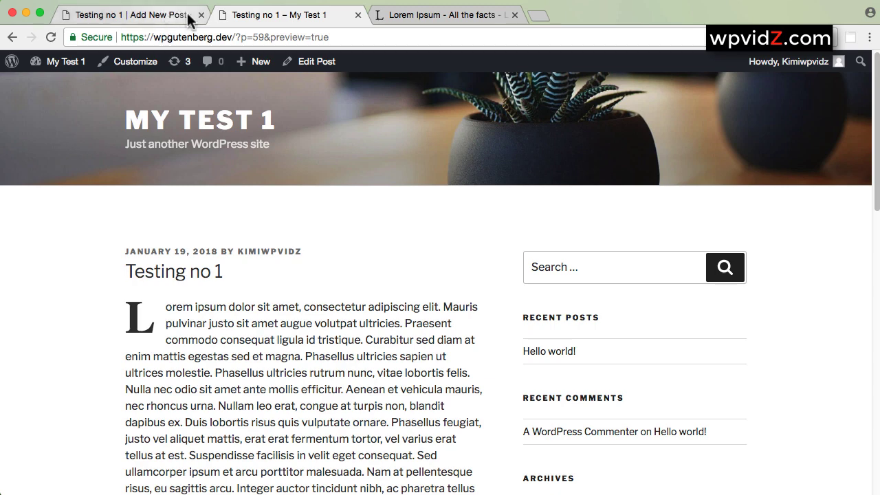
left_click(357, 14)
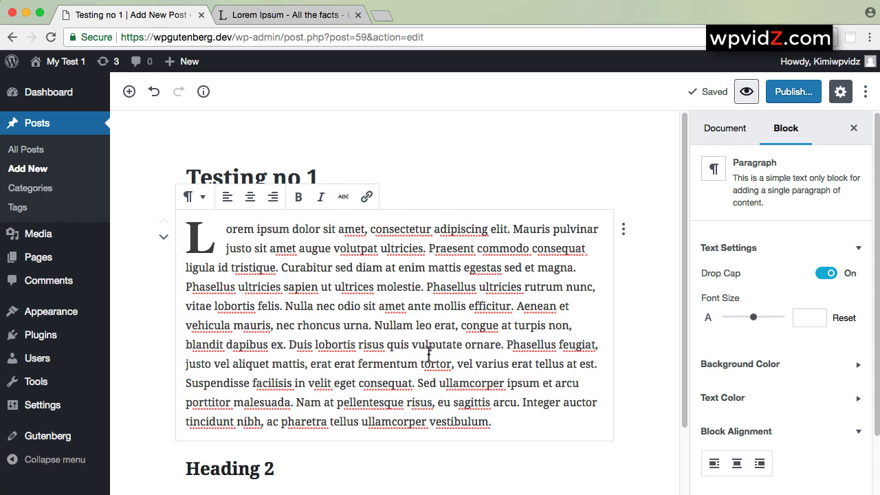
Try a font size of 123 on the Lorem Ipsum paragraph and reset it to the default size.
left_click_drag(757, 319, 760, 319)
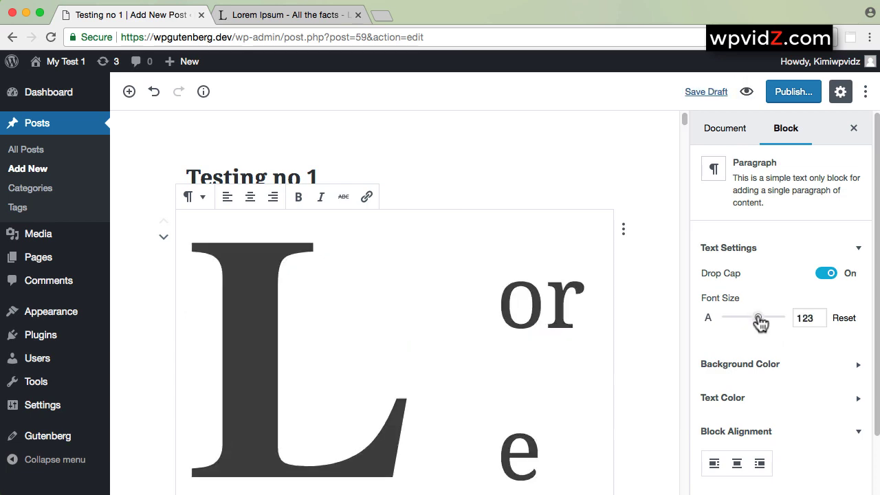
scroll(486, 304, "down", 5)
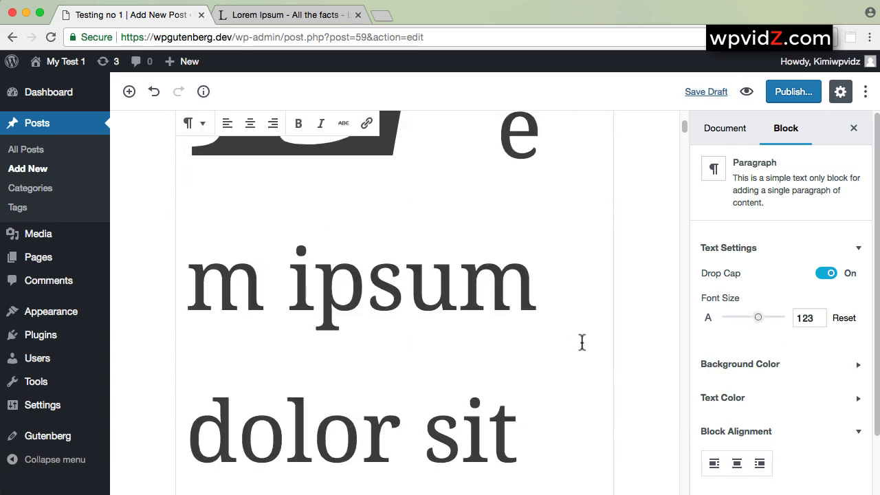
scroll(581, 344, "down", 3)
scroll(582, 343, "down", 6)
scroll(582, 342, "up", 14)
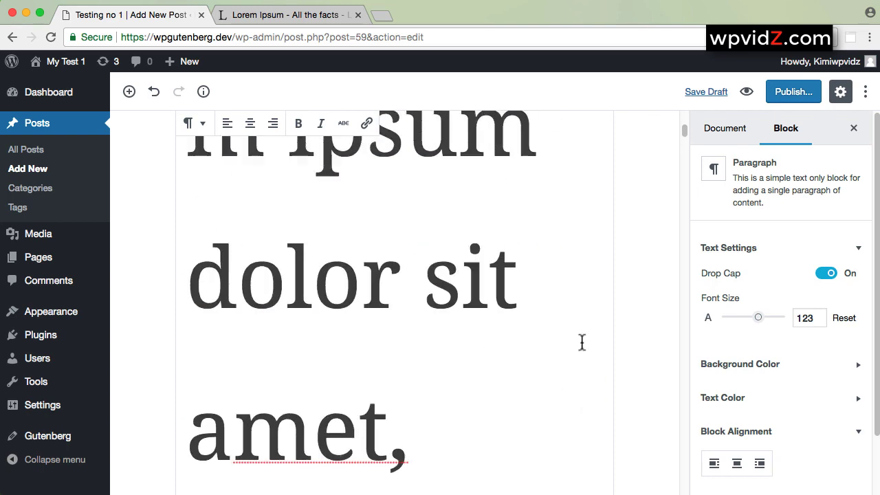
left_click_drag(684, 122, 685, 491)
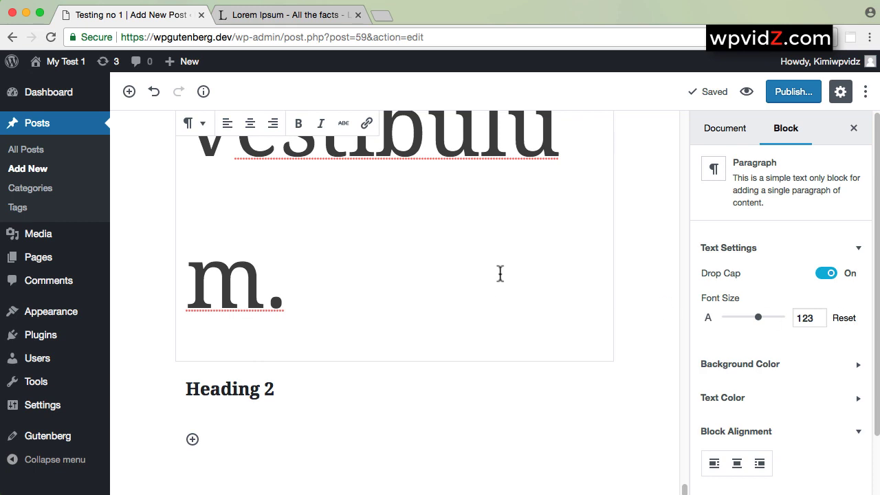
left_click(847, 323)
scroll(565, 267, "up", 2)
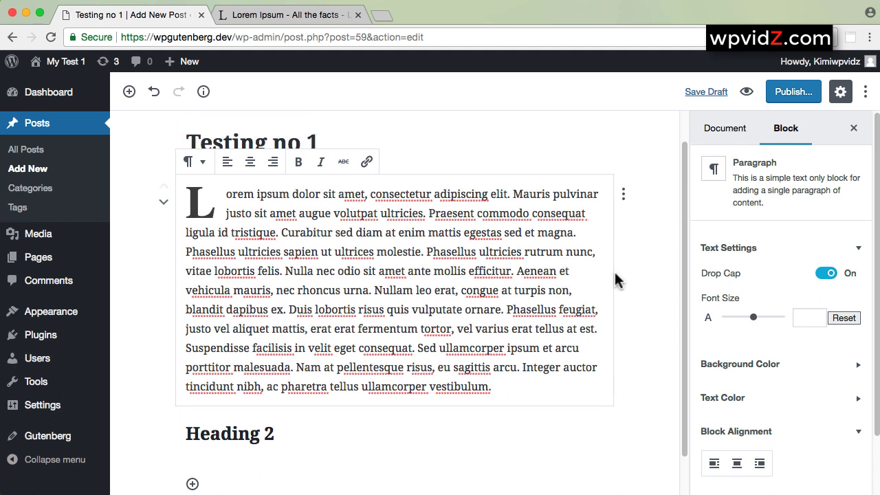
Try a preset light gray background color on the Lorem Ipsum paragraph.
left_click(851, 256)
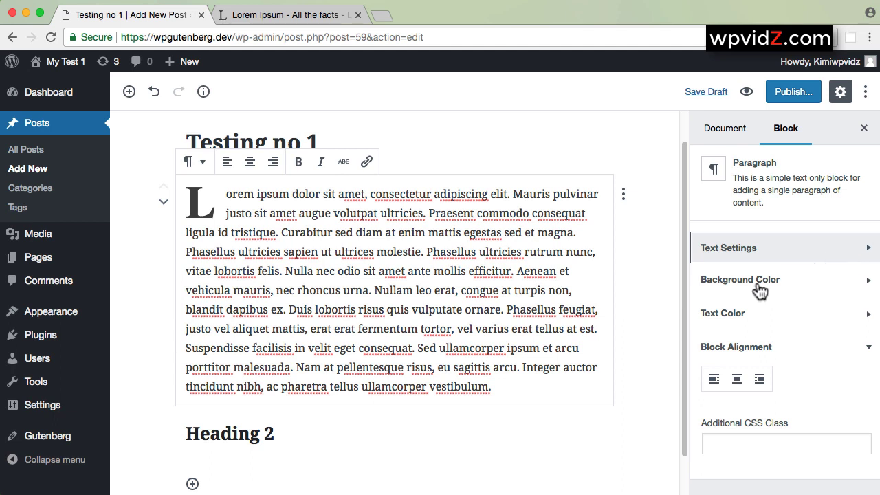
left_click(858, 285)
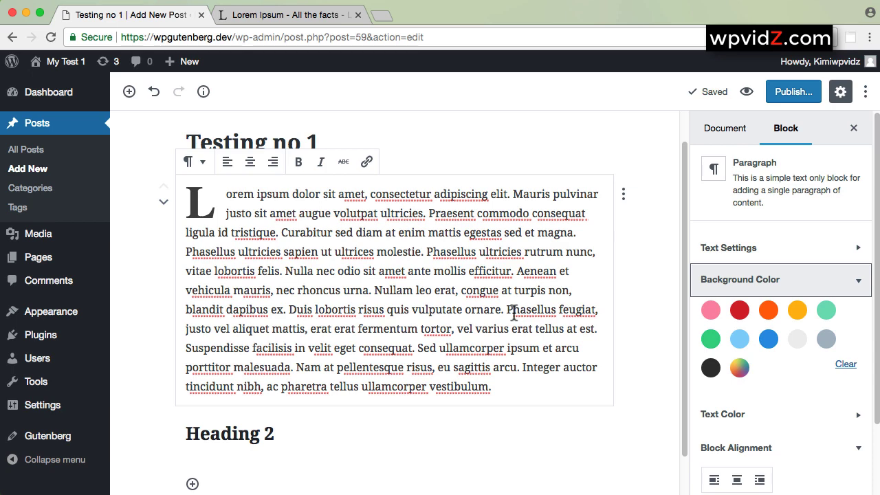
left_click(825, 342)
left_click(796, 344)
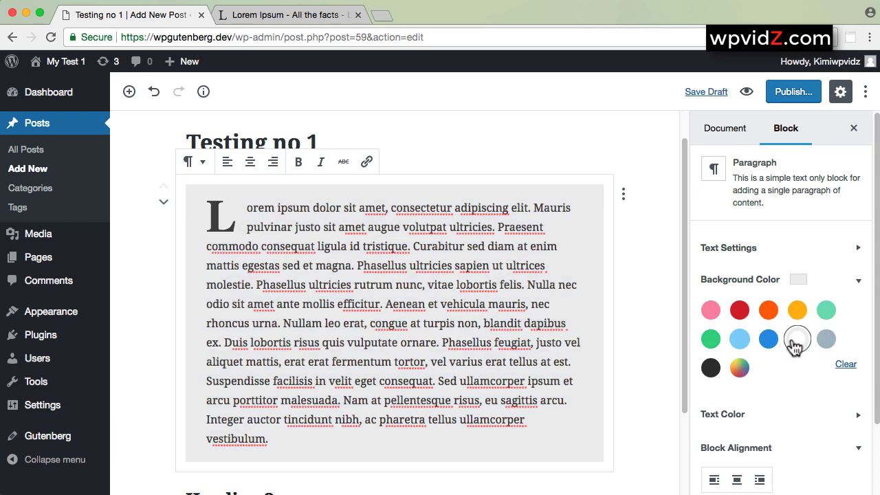
Try the custom background colors #E1DCDC, #BE6767 and RGB 100, 89, 89 on the paragraph, and clear its background color.
left_click(741, 369)
mouse_move(741, 253)
left_mouse_down()
mouse_move(711, 238)
mouse_move(786, 252)
mouse_move(777, 271)
left_mouse_up()
left_click_drag(691, 278, 662, 205)
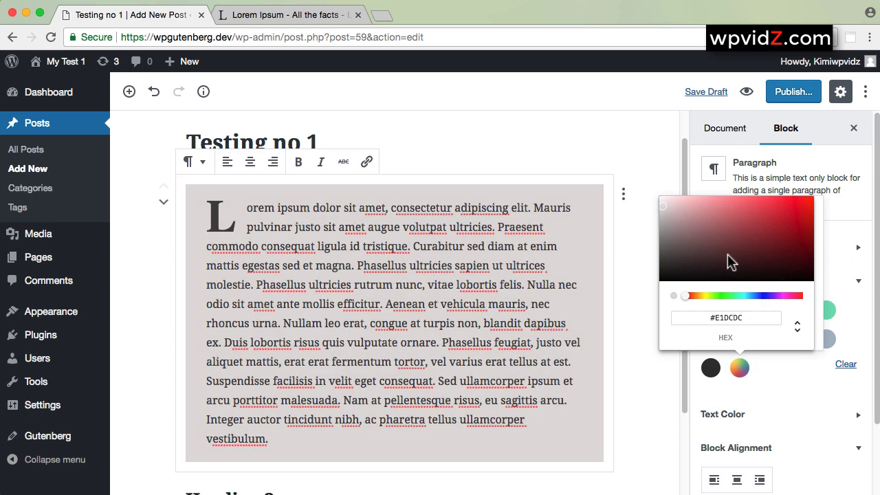
left_click(729, 217)
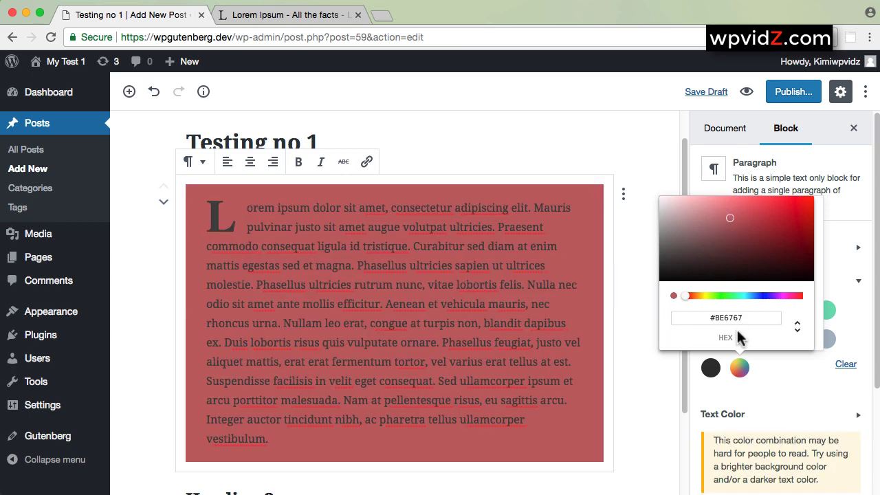
left_click(796, 329)
mouse_move(765, 262)
left_mouse_down()
mouse_move(692, 261)
mouse_move(678, 238)
mouse_move(679, 208)
mouse_move(664, 248)
mouse_move(662, 199)
mouse_move(676, 248)
left_mouse_up()
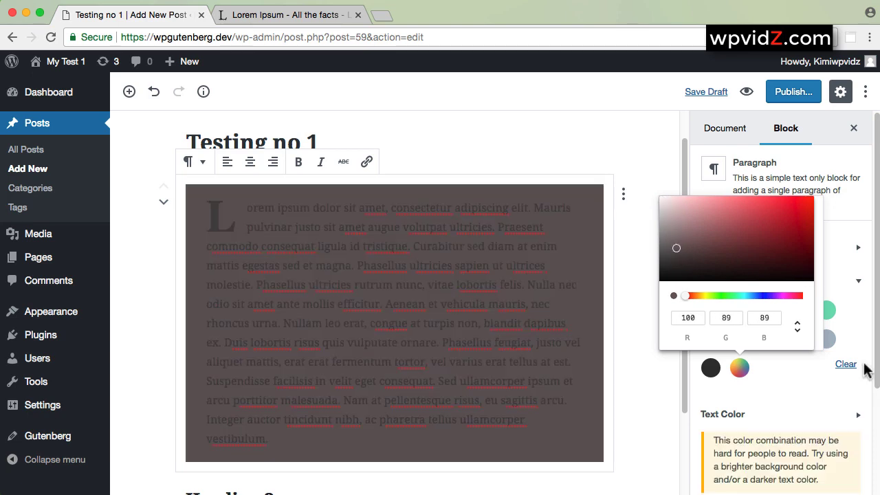
left_click(795, 385)
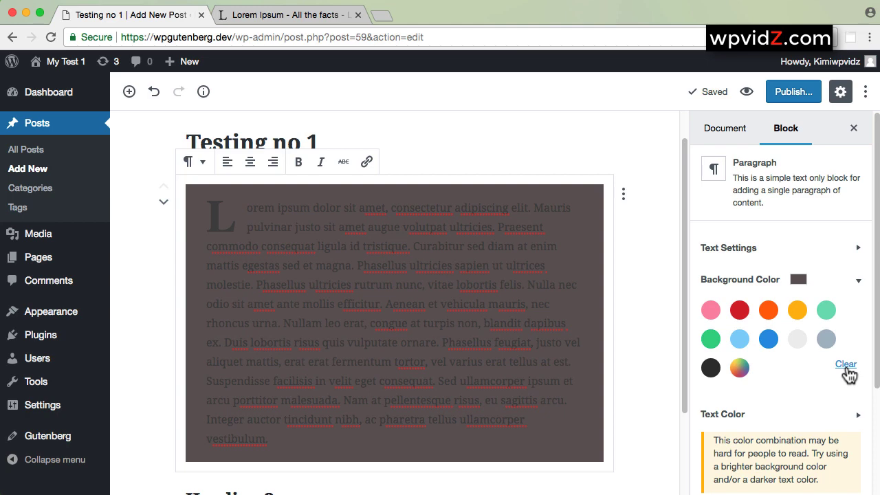
scroll(825, 416, "down", 1)
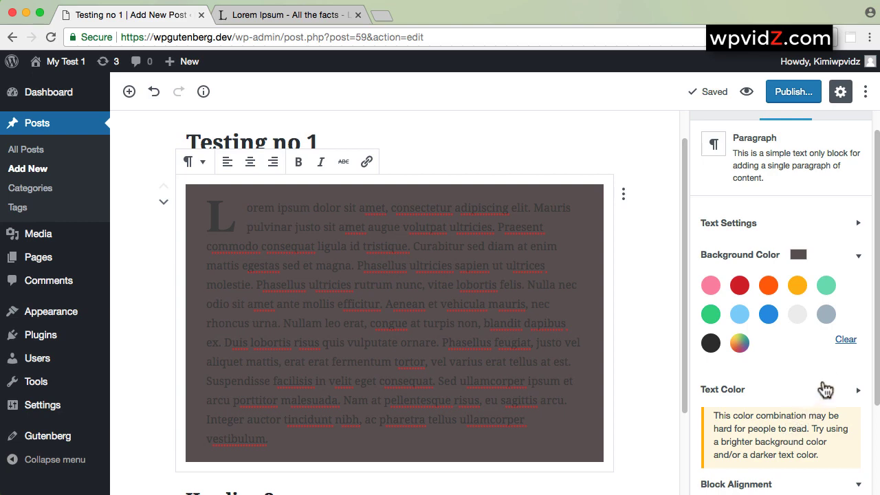
left_click(846, 340)
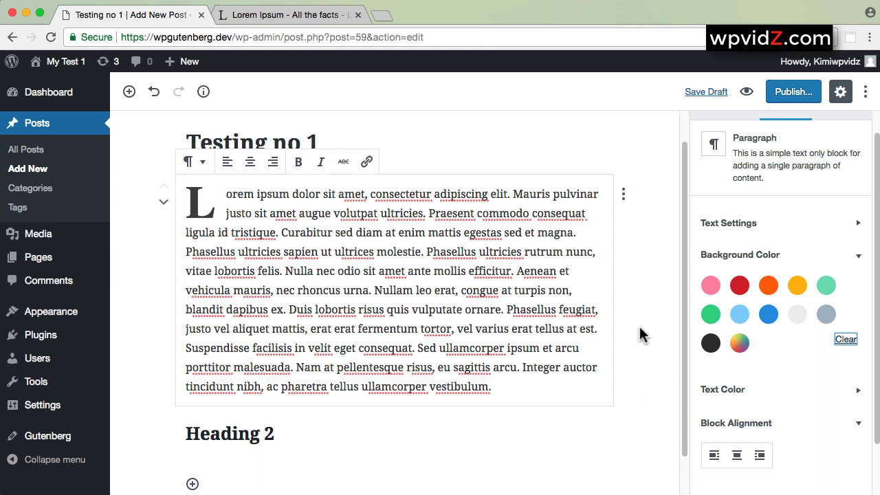
left_click(859, 259)
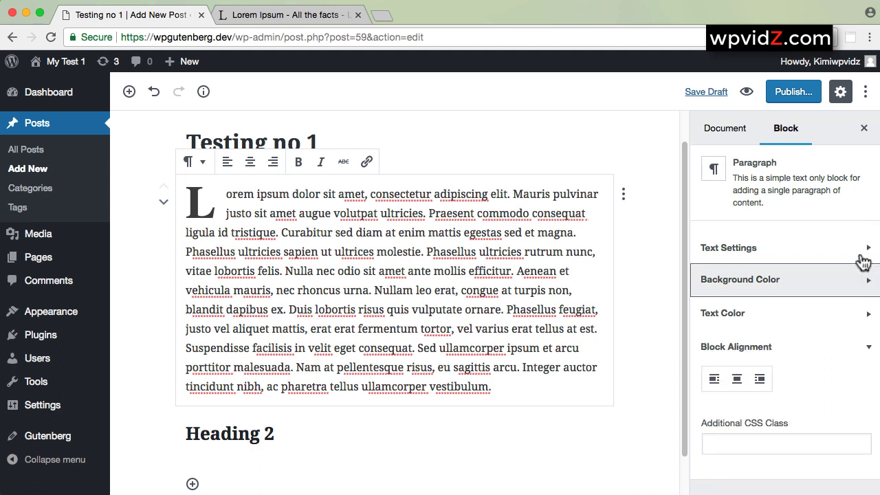
Try the preset blue-gray text color on the Lorem Ipsum paragraph, and clear it.
left_click(868, 315)
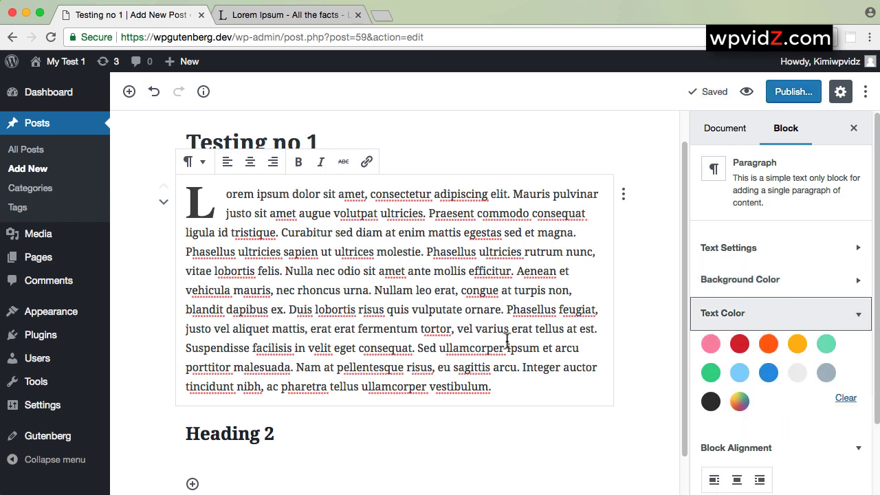
left_click(825, 375)
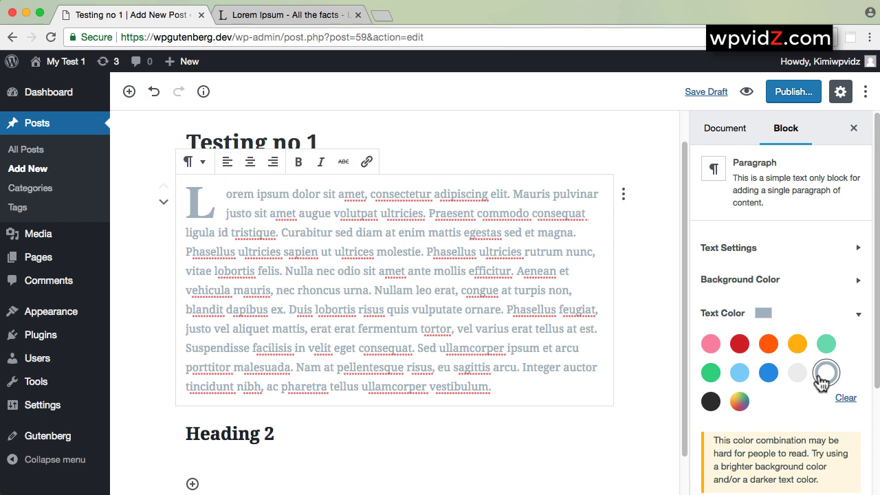
left_click(846, 400)
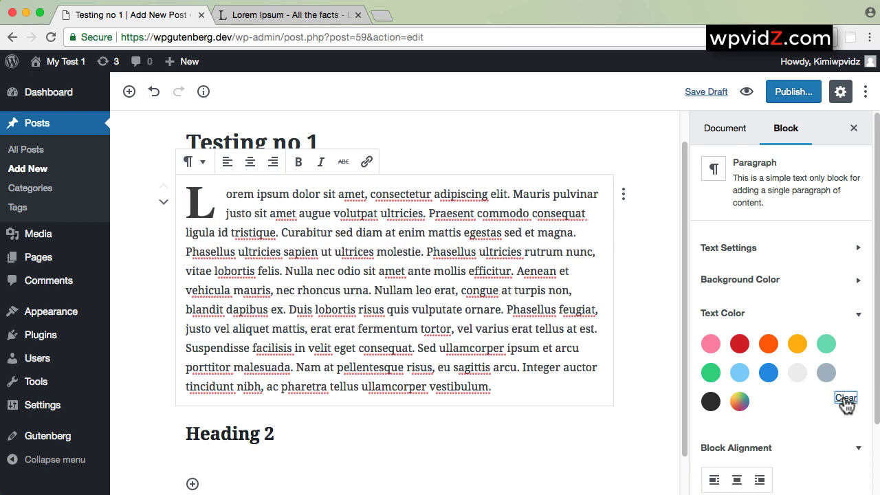
Collapse the paragraph's Text Color and Block Alignment settings and open its Additional CSS Class for editing.
left_click(859, 318)
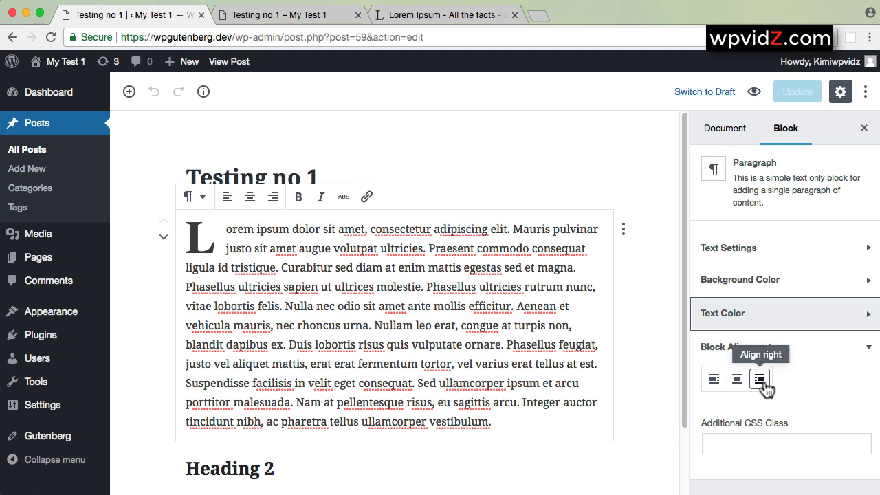
left_click(867, 347)
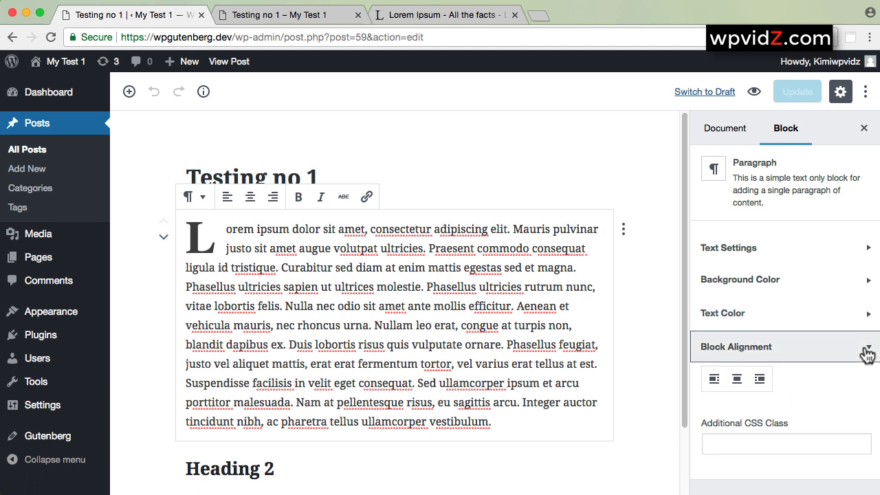
left_click(744, 388)
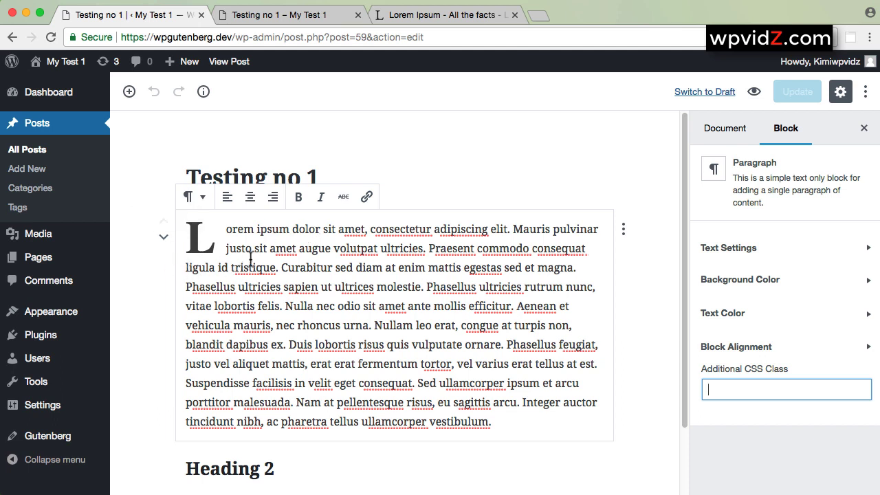
Try moving the Lorem Ipsum paragraph below Heading 2 and move it back above.
left_click(166, 240)
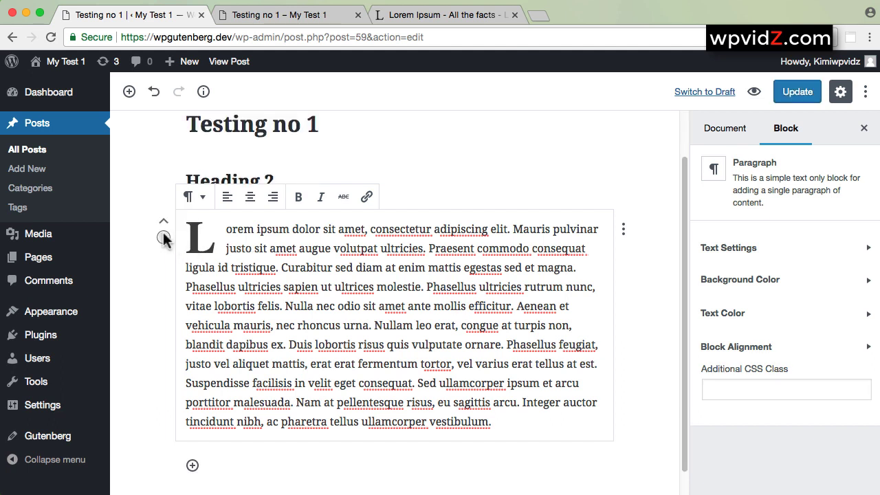
left_click(163, 222)
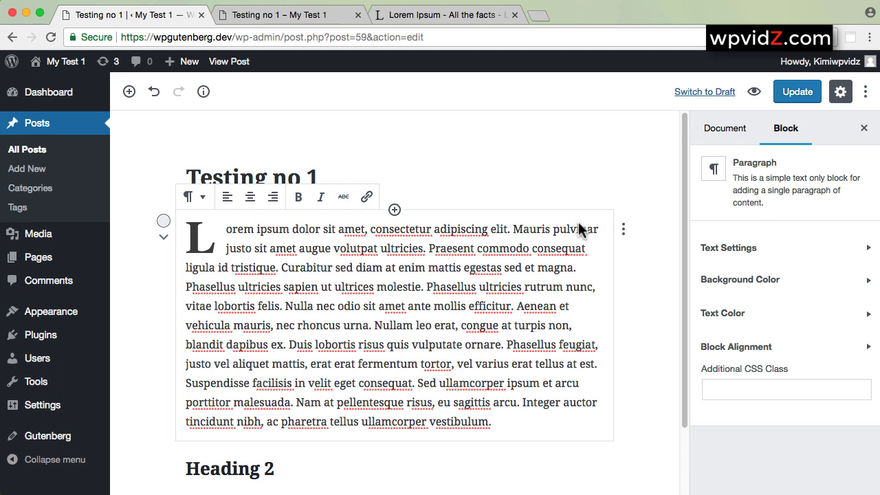
Hide the paragraph's advanced settings and show the settings sidebar again.
left_click(624, 230)
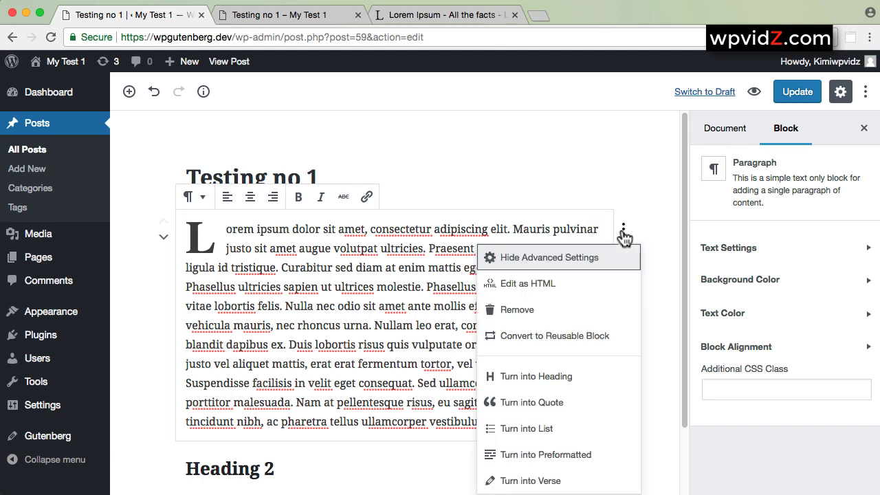
left_click(520, 260)
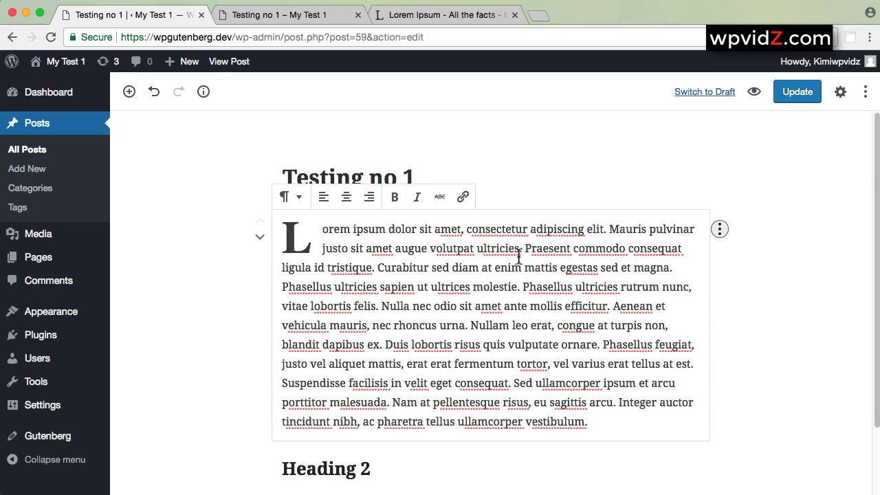
left_click(840, 95)
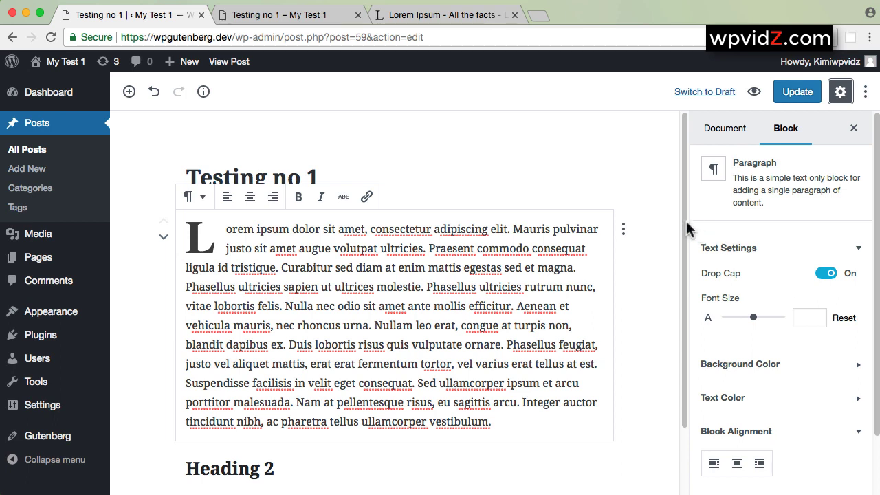
View the Lorem Ipsum paragraph as HTML, highlight its text, and return the block to visual editing.
left_click(623, 232)
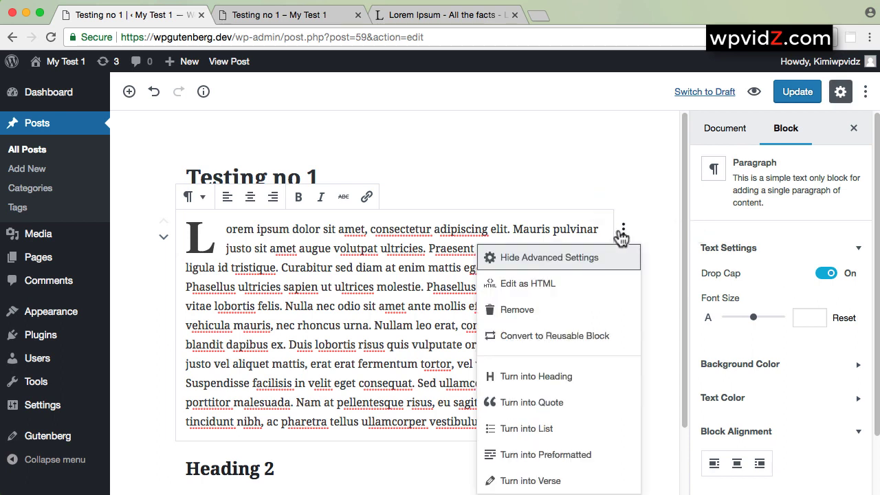
left_click(513, 290)
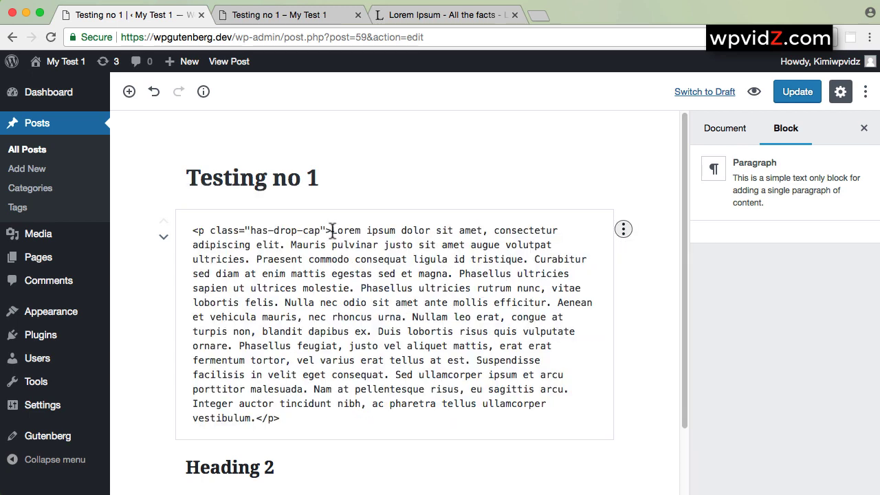
left_click_drag(332, 231, 530, 389)
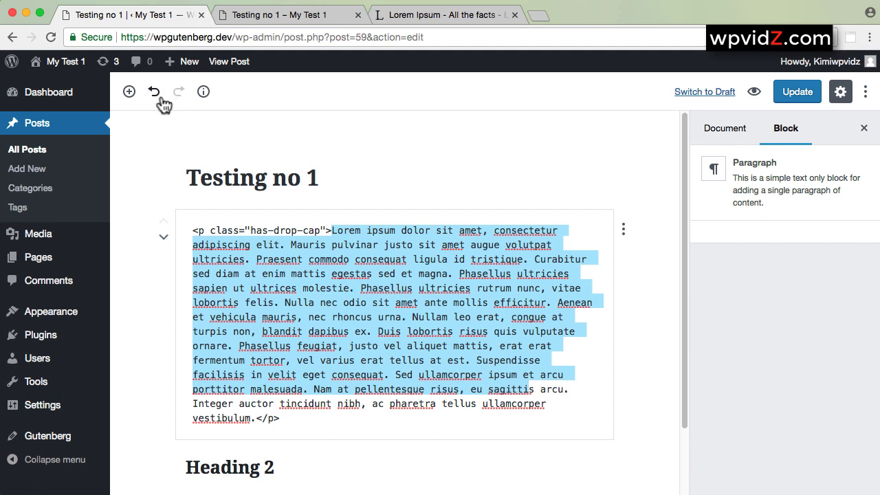
left_click(622, 232)
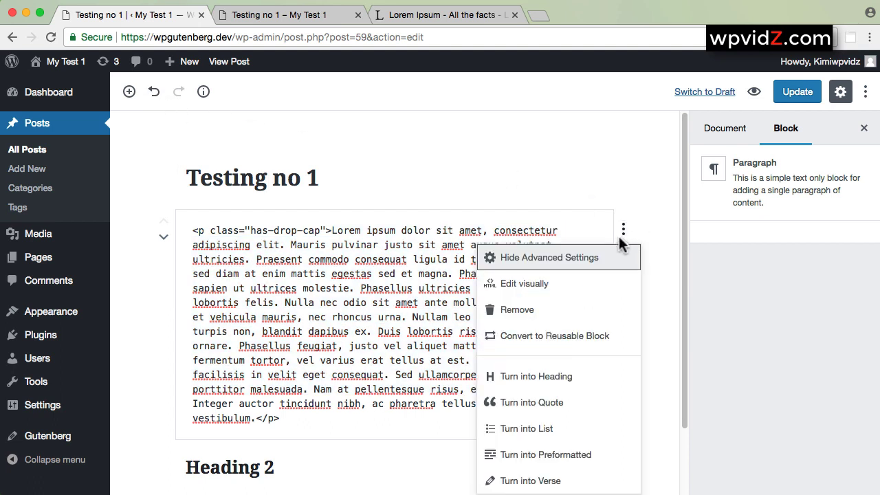
left_click(543, 289)
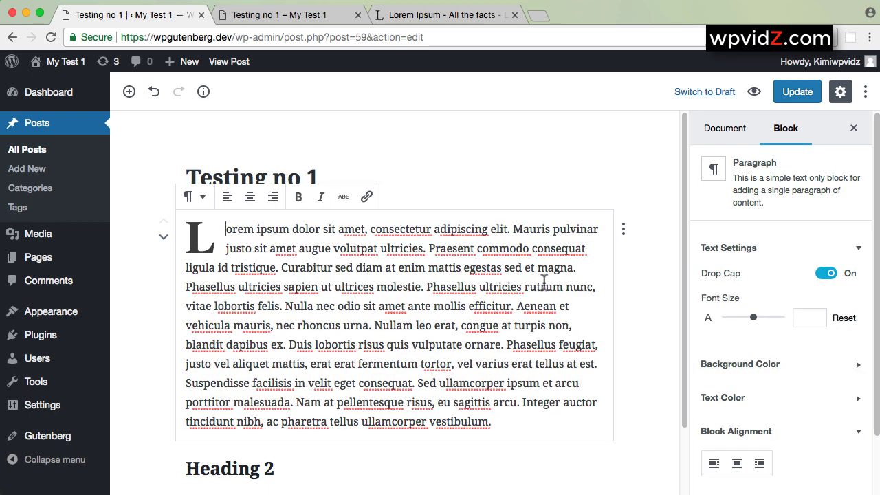
Try removing the Lorem Ipsum paragraph block and undo the removal.
left_click(623, 229)
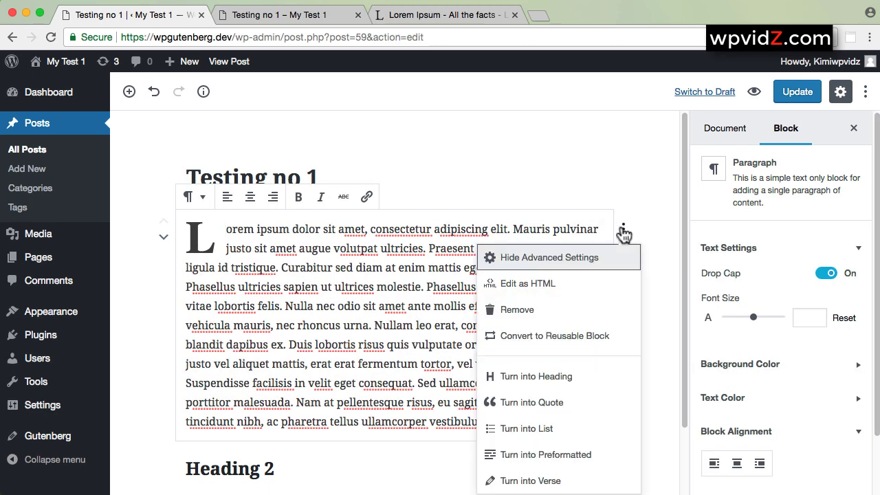
left_click(522, 310)
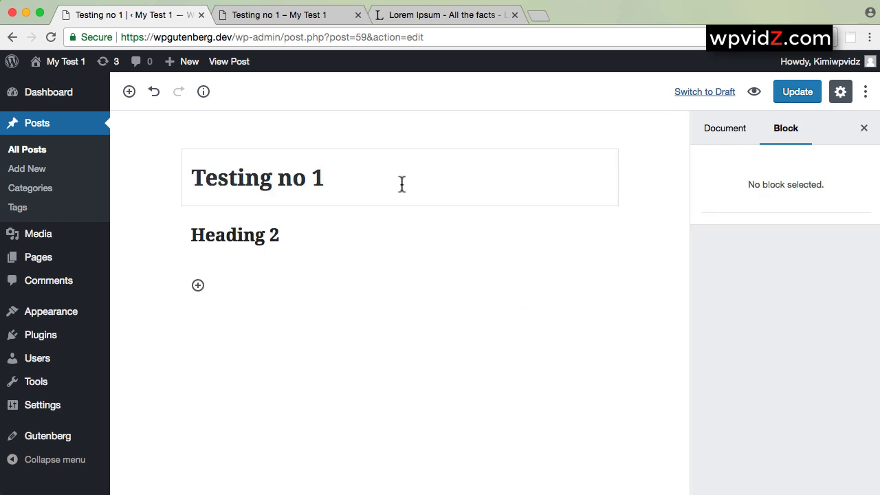
left_click(153, 96)
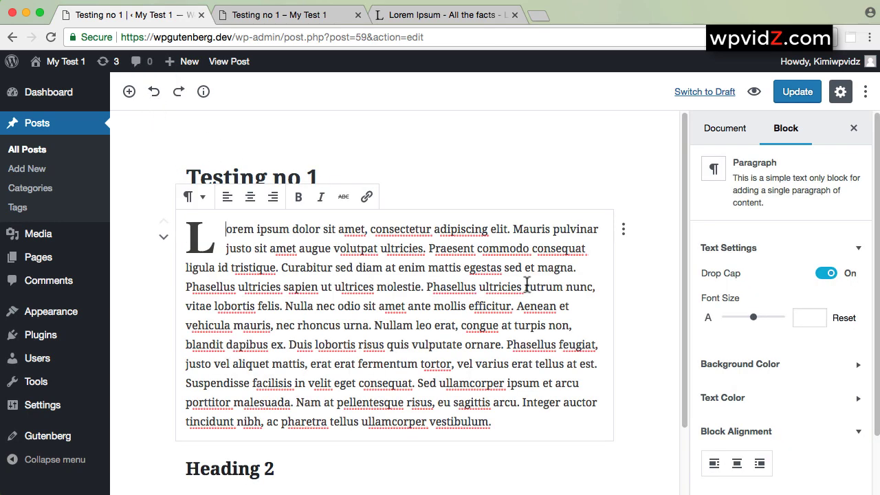
Convert the Lorem Ipsum paragraph to a reusable block and save it under the name "Lorem ipsum paragraph".
left_click(623, 230)
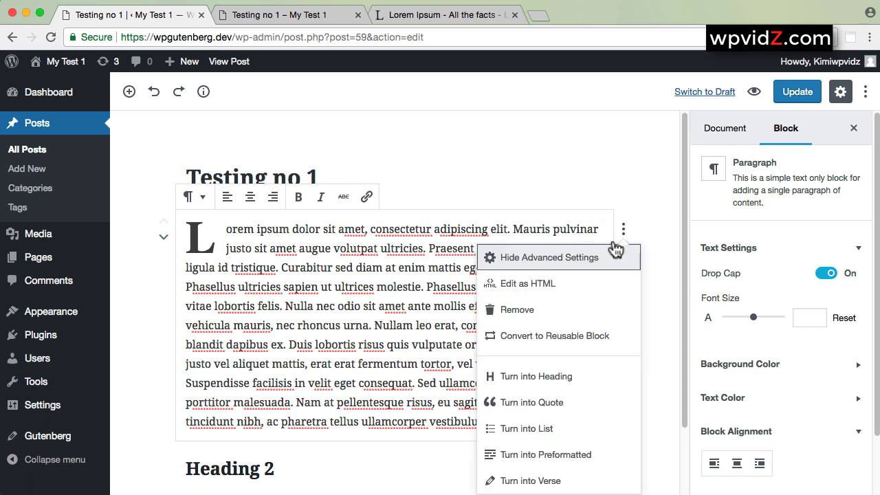
left_click(504, 348)
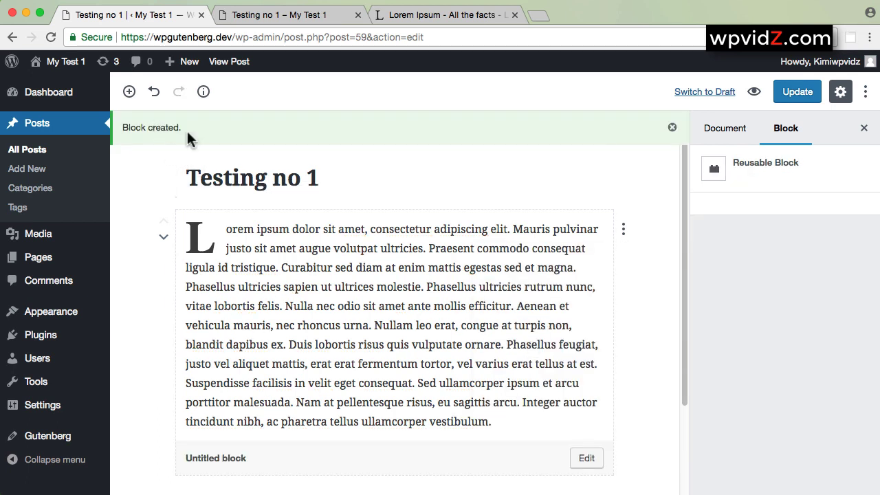
scroll(630, 378, "down", 3)
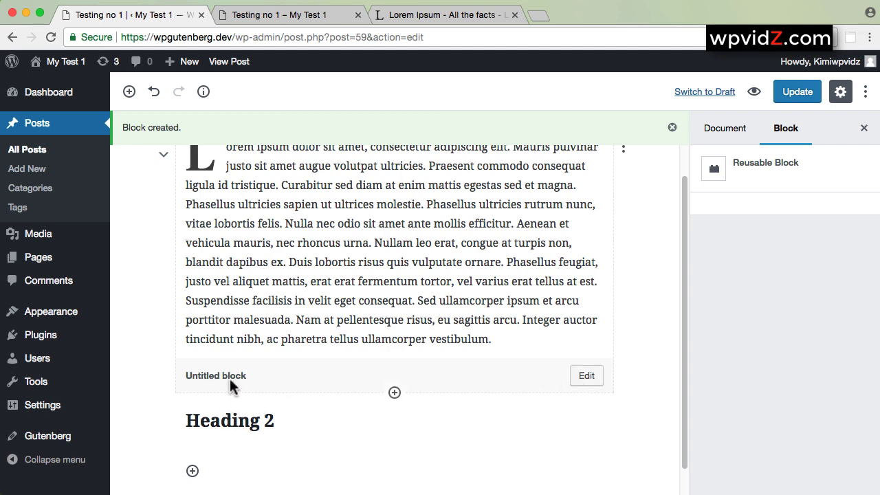
left_click(588, 377)
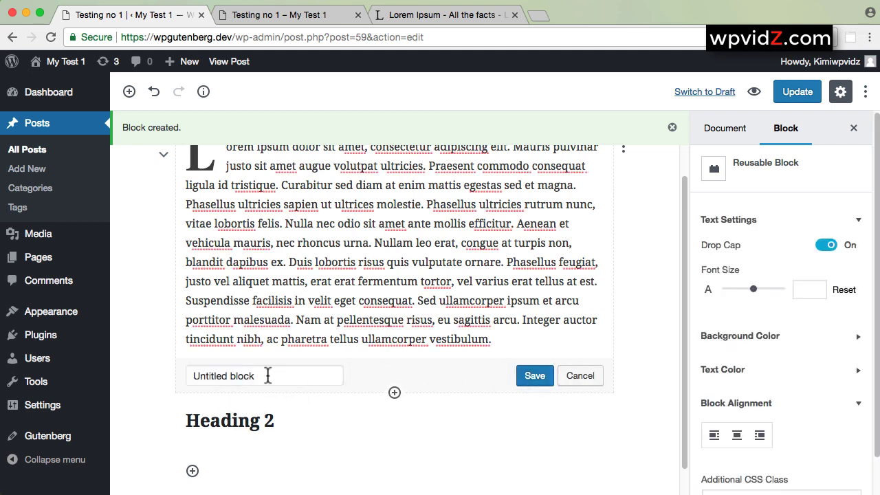
left_click_drag(268, 376, 167, 370)
type("Lorem ipsum parag")
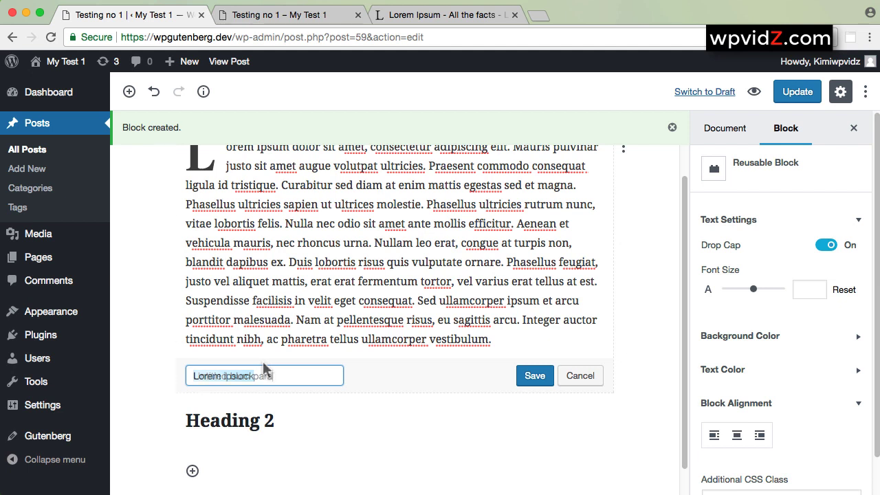
type("raph")
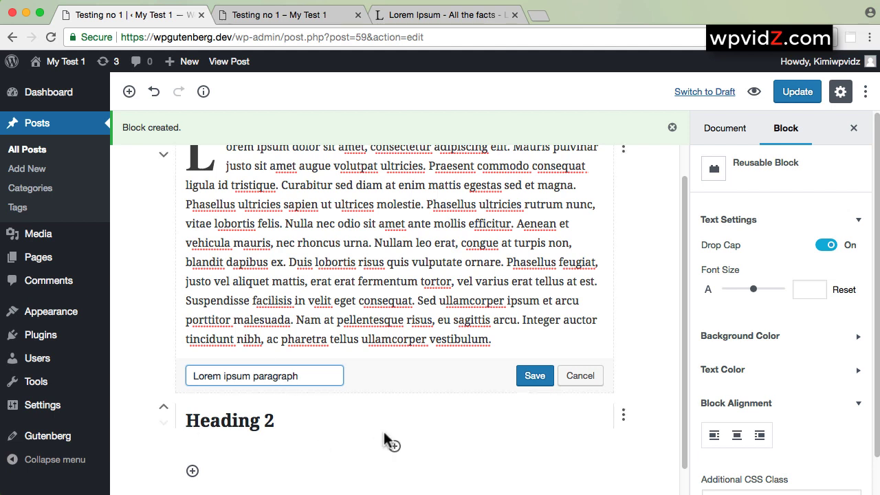
left_click(535, 376)
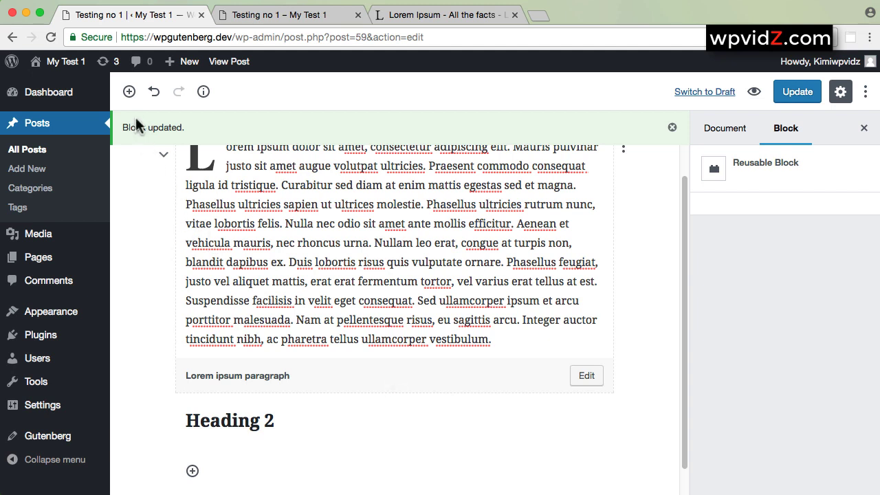
Look up the new reusable block among the saved blocks in the block library.
left_click(128, 91)
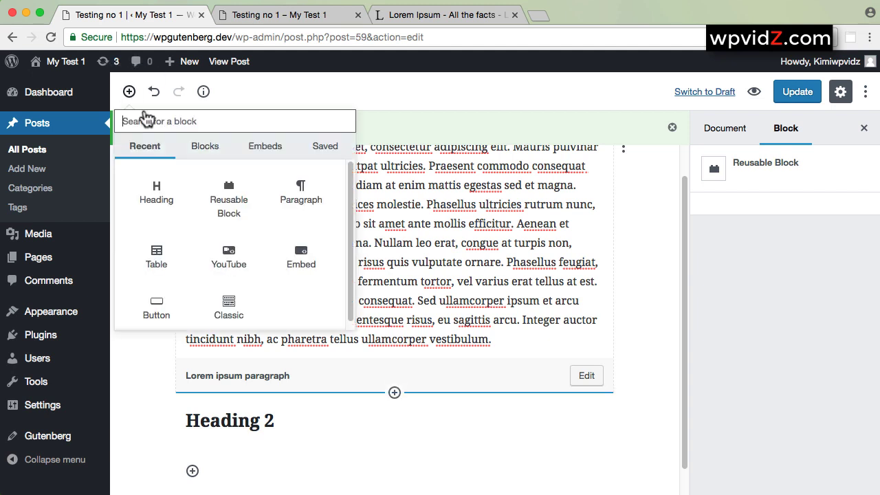
left_click(476, 440)
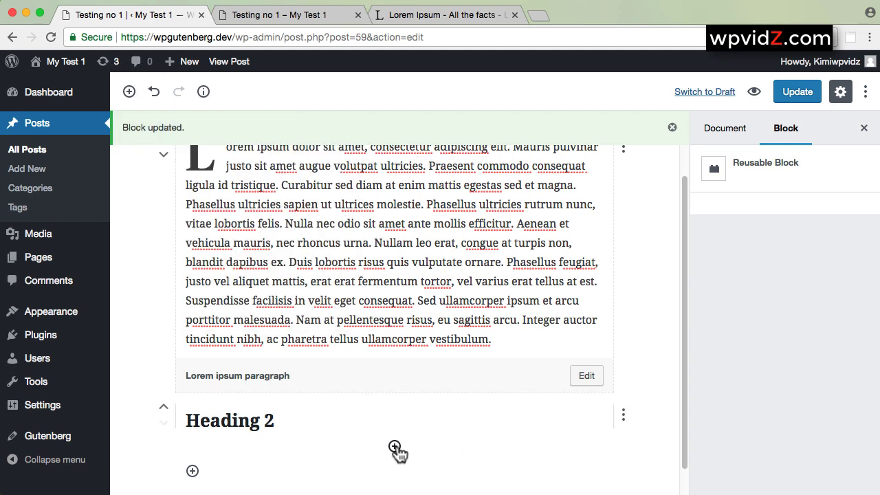
left_click(128, 96)
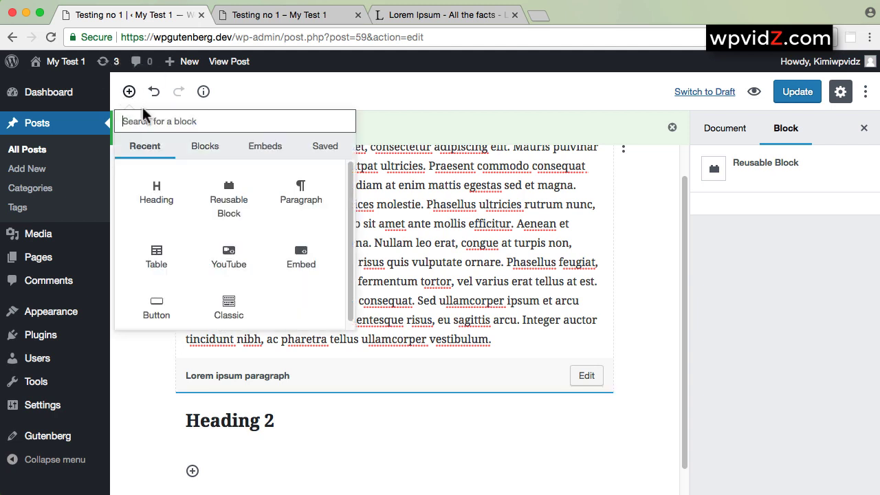
left_click(322, 153)
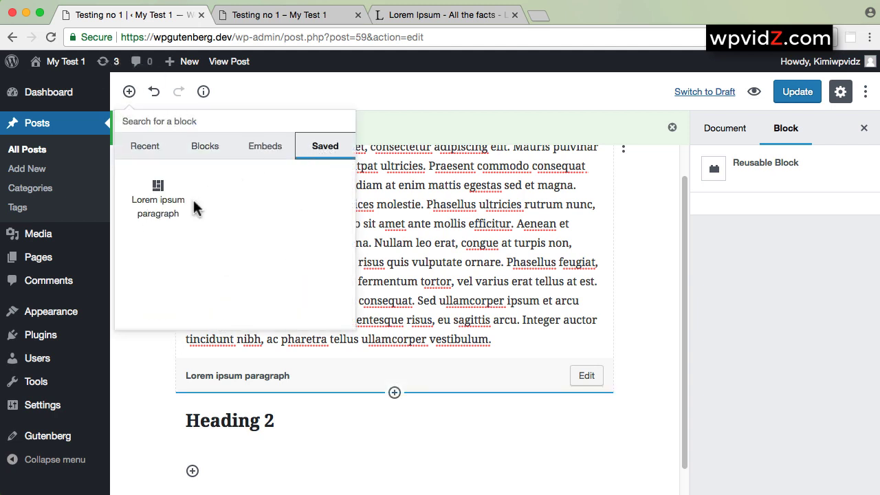
left_click(519, 265)
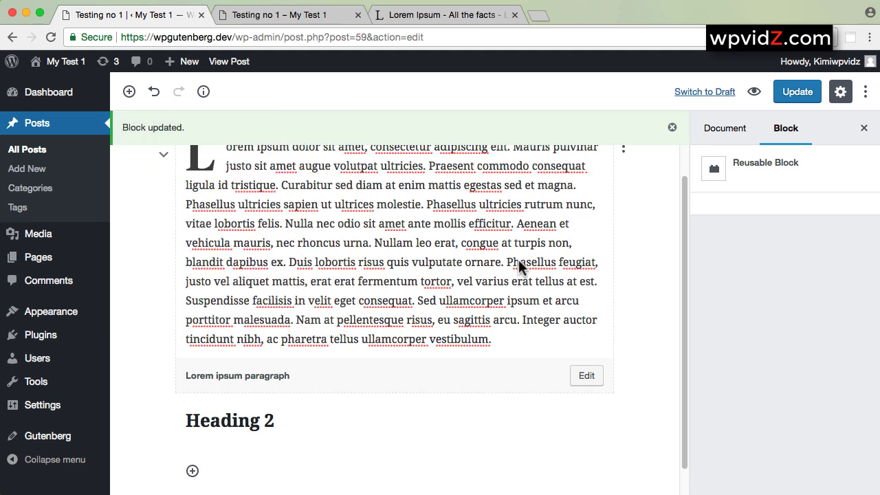
Insert the saved "Lorem ipsum paragraph" reusable block below Heading 2.
scroll(526, 354, "down", 1)
mouse_move(287, 455)
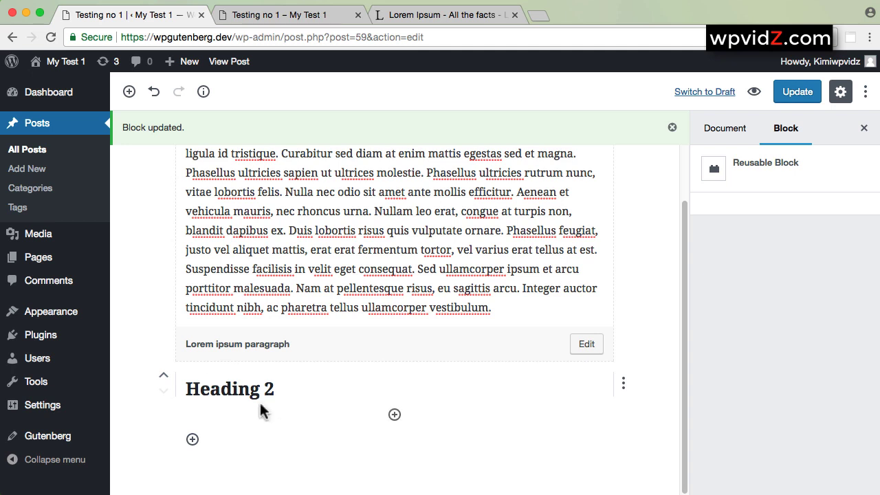
left_click(193, 440)
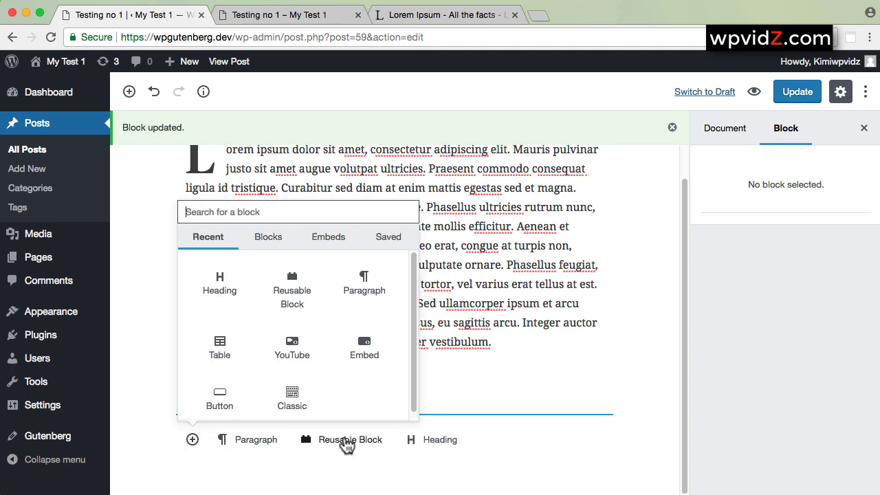
left_click(304, 473)
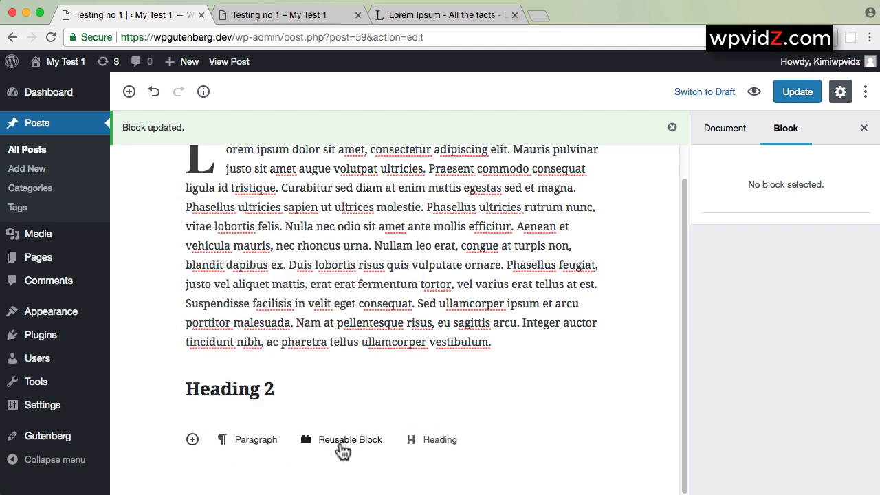
left_click(192, 440)
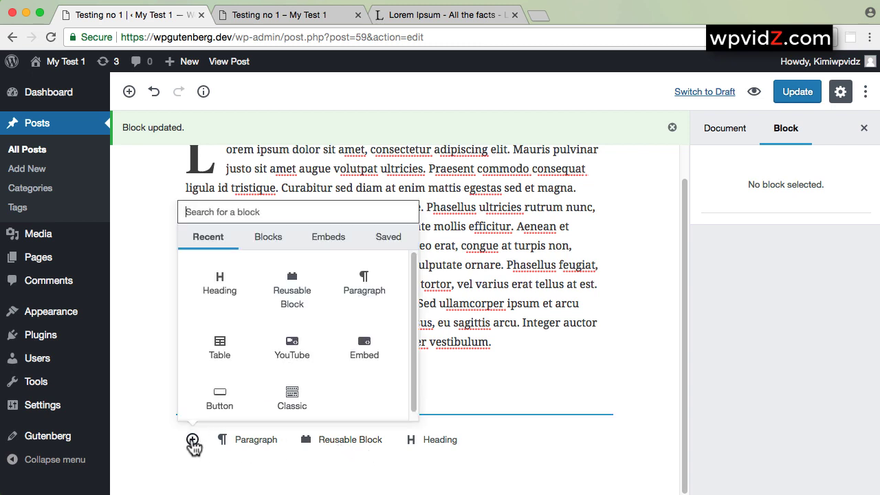
left_click(389, 240)
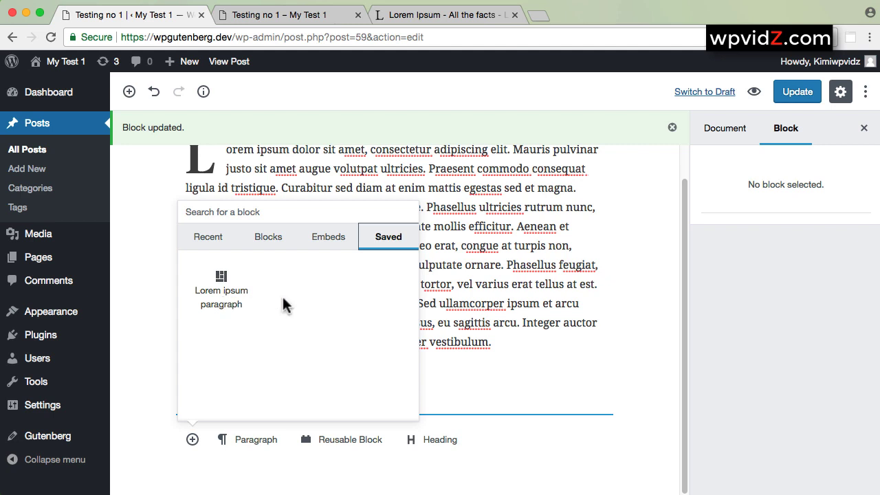
left_click(220, 289)
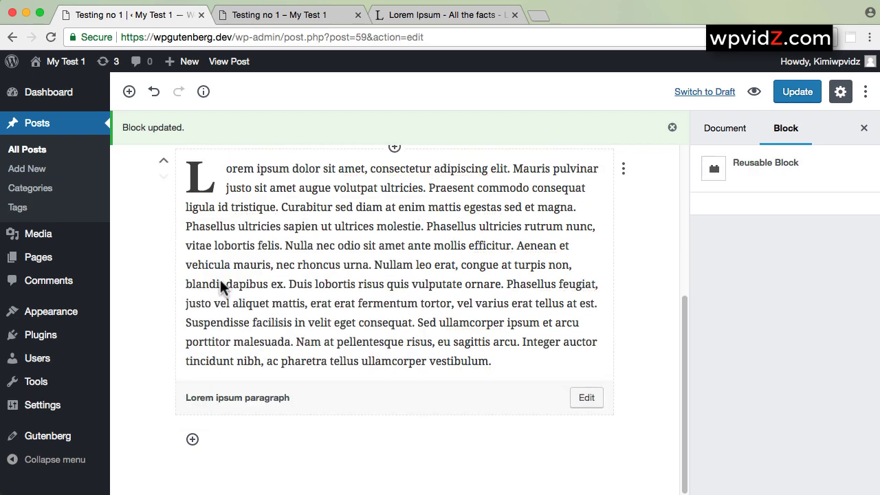
scroll(475, 323, "up", 5)
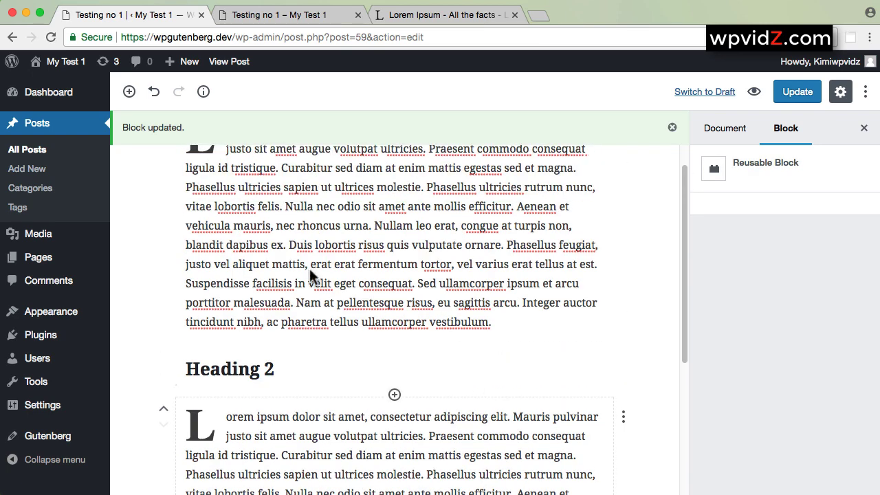
scroll(507, 386, "down", 10)
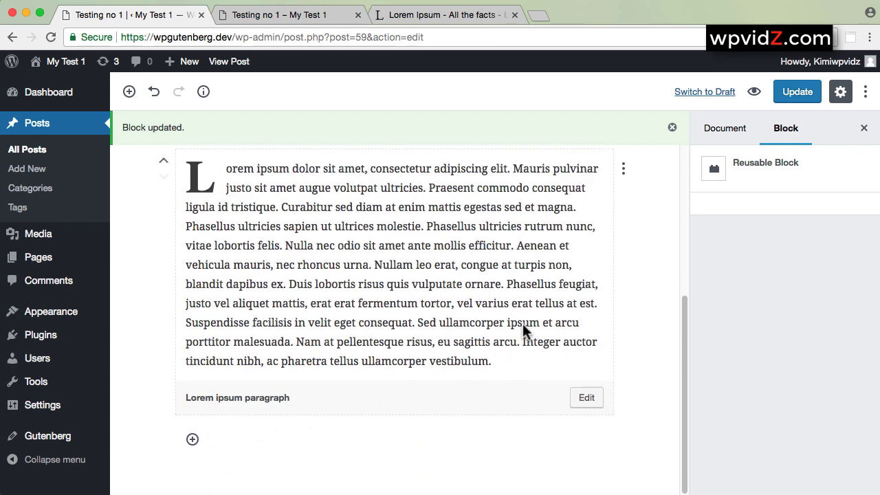
scroll(523, 325, "up", 5)
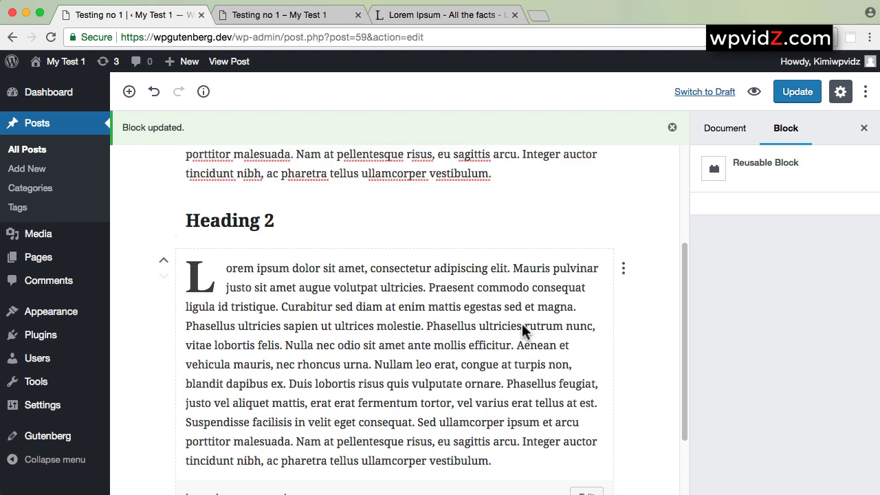
Try removing the reusable block copy below Heading 2 and undo the removal.
scroll(522, 323, "up", 1)
left_click(624, 284)
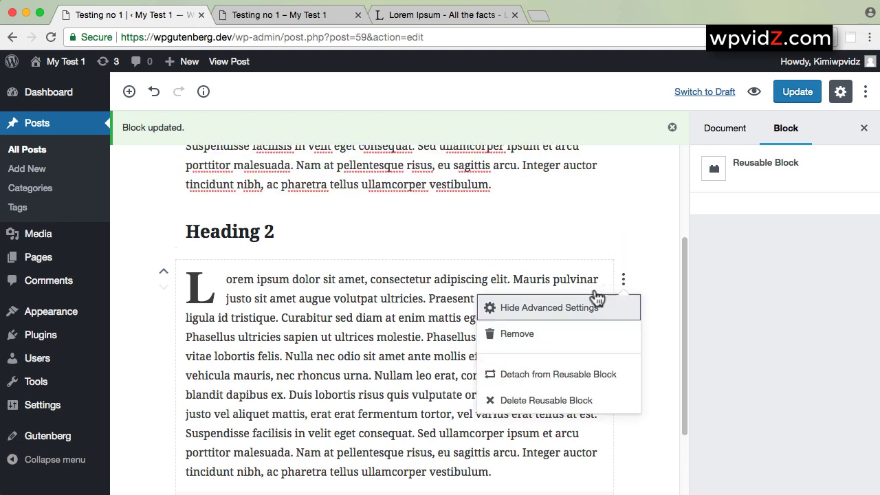
left_click(539, 336)
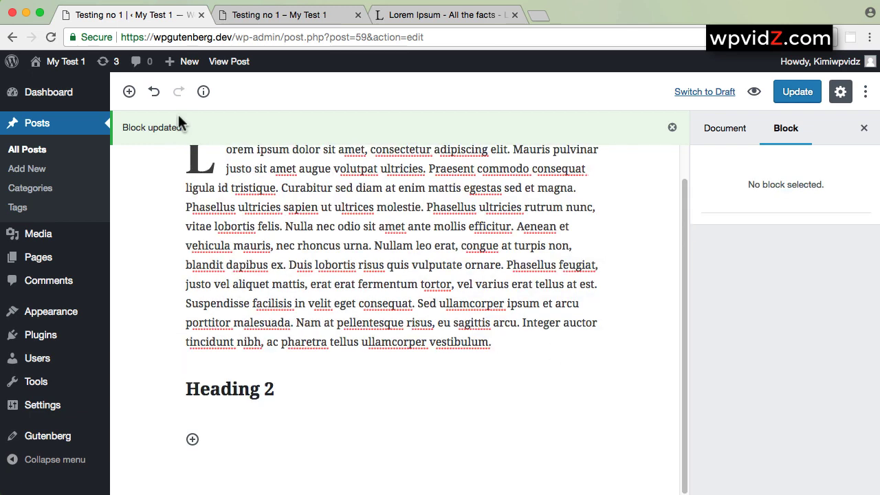
left_click(154, 92)
scroll(585, 292, "down", 2)
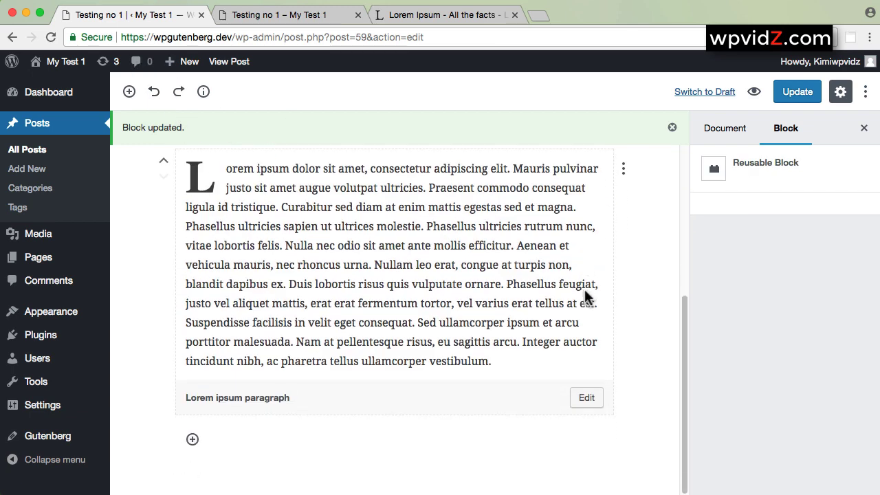
scroll(585, 294, "up", 1)
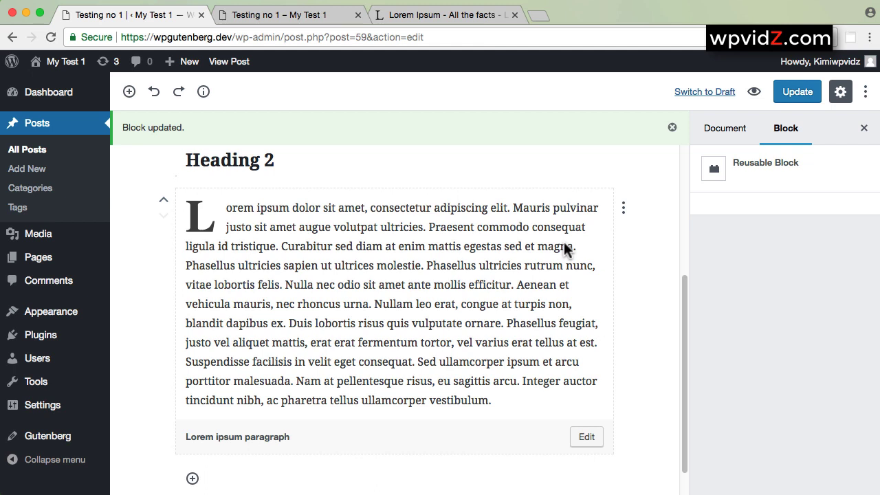
left_click(625, 210)
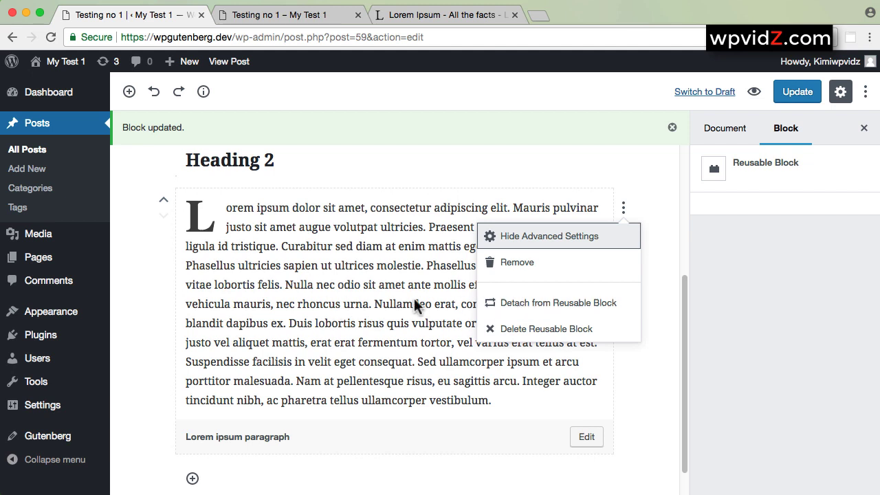
left_click(398, 287)
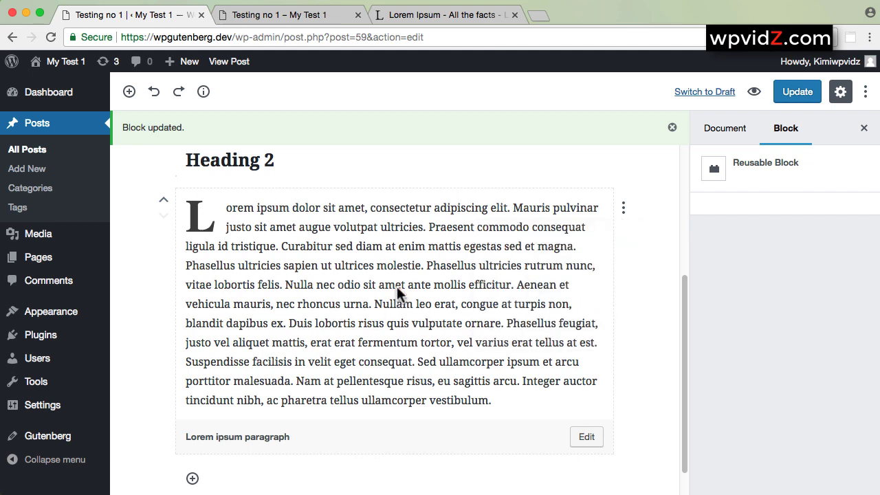
left_click(584, 439)
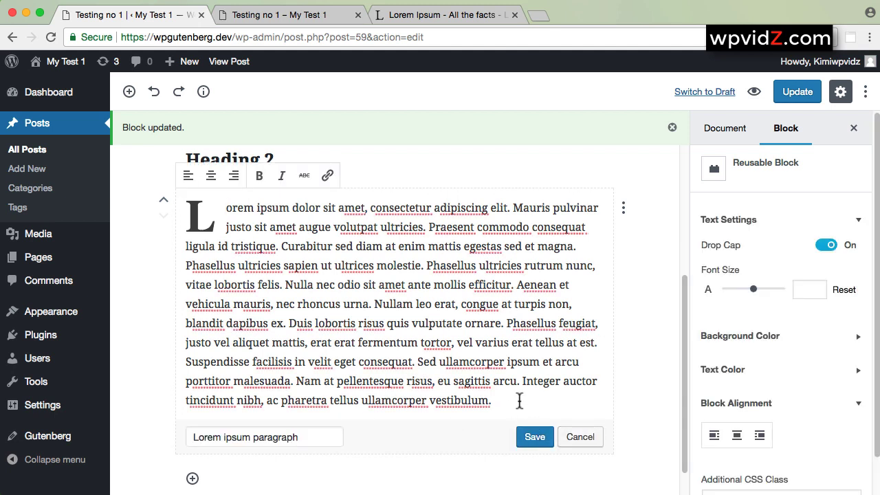
left_click(507, 399)
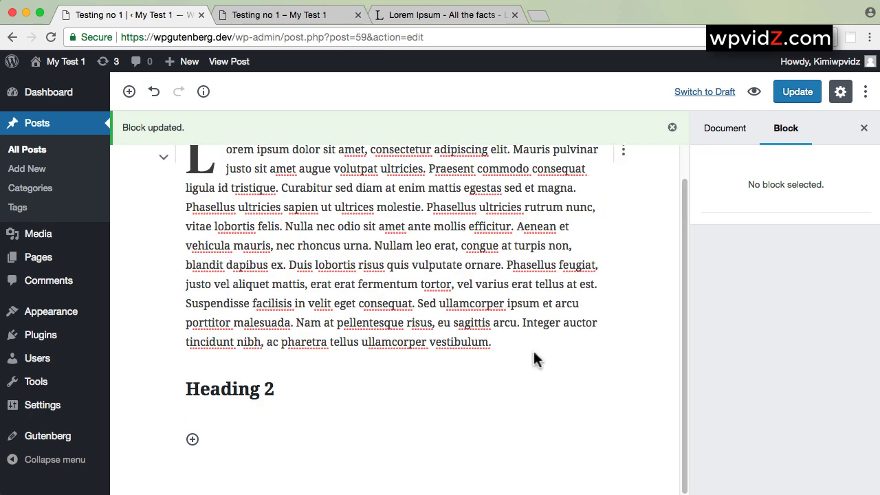
scroll(514, 334, "up", 2)
scroll(589, 350, "down", 2)
left_click(153, 91)
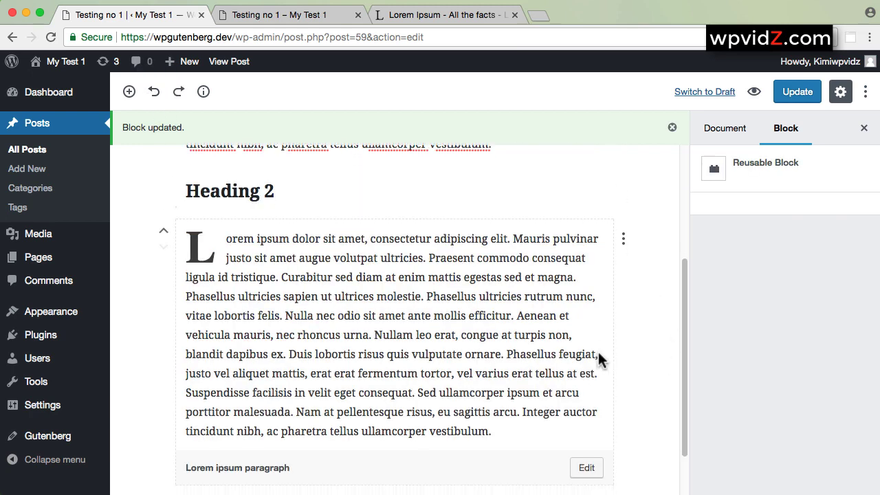
Edit the reusable block below Heading 2, insert "tezteztzeututewututuwe" before the final letter of "varius", and save the block.
left_click(586, 467)
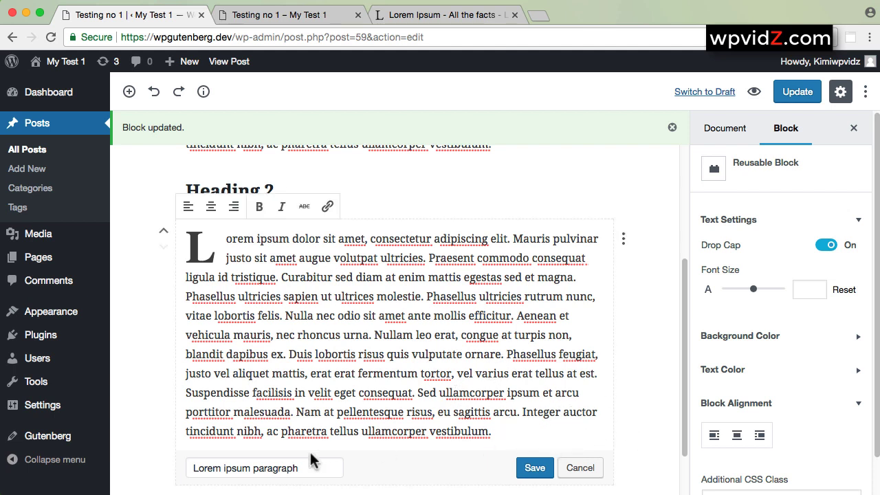
left_click_drag(306, 467, 190, 460)
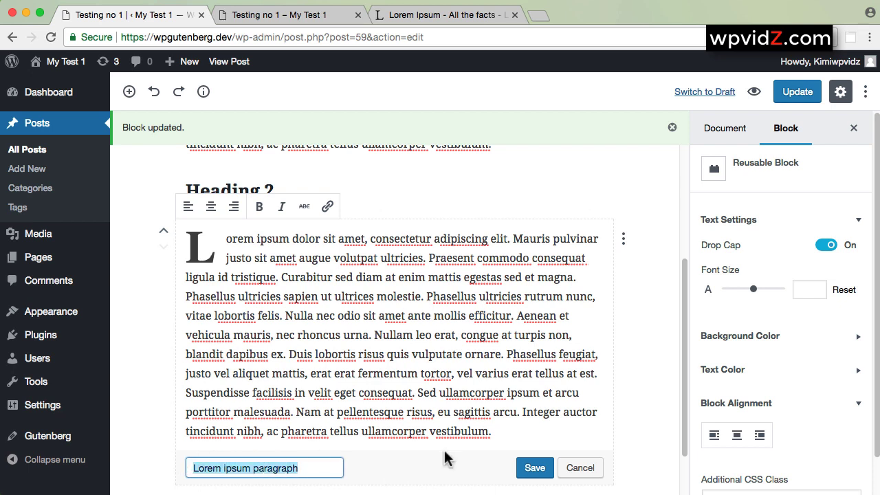
left_click(513, 432)
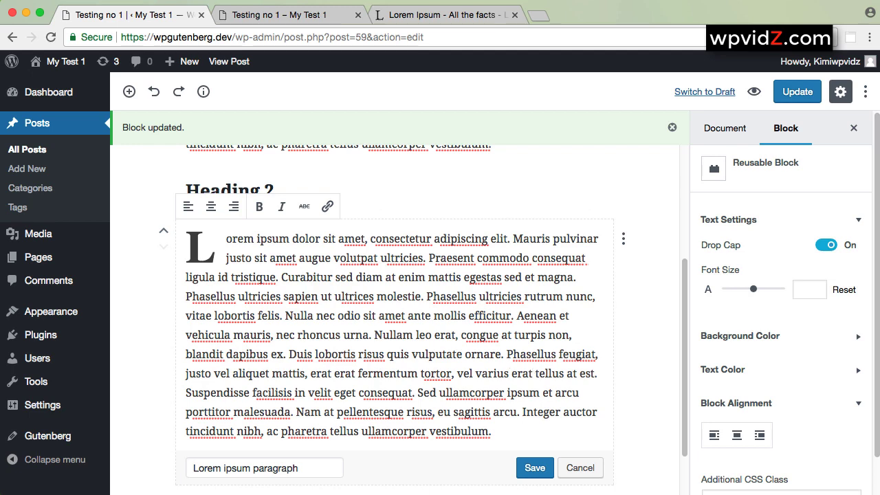
type("teztextzeutute")
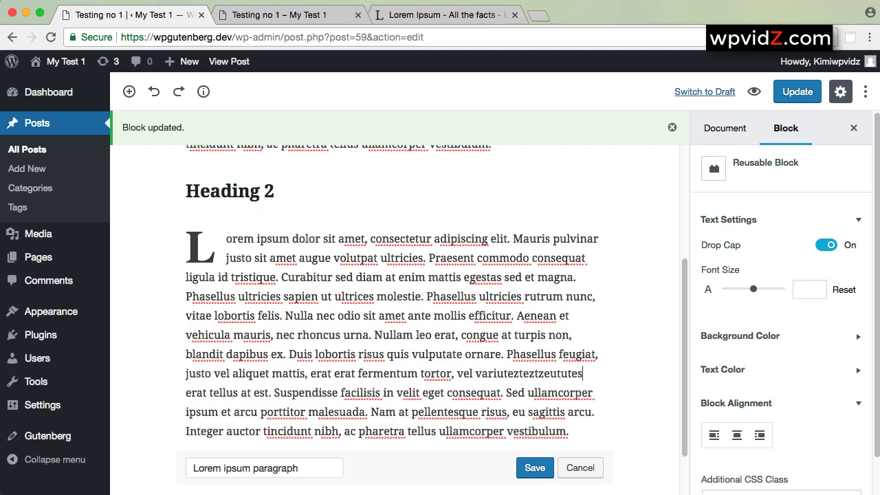
type("wututuwes erat tellus at est. Suspendisse facilisis in velit")
scroll(550, 361, "down", 1)
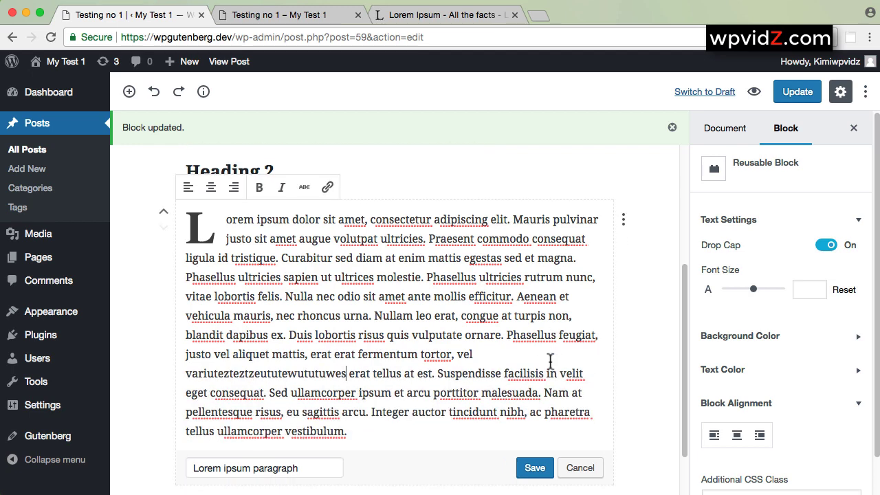
left_click(535, 468)
Compare the edited text in both copies of the reusable block, above and below Heading 2.
scroll(568, 339, "down", 3)
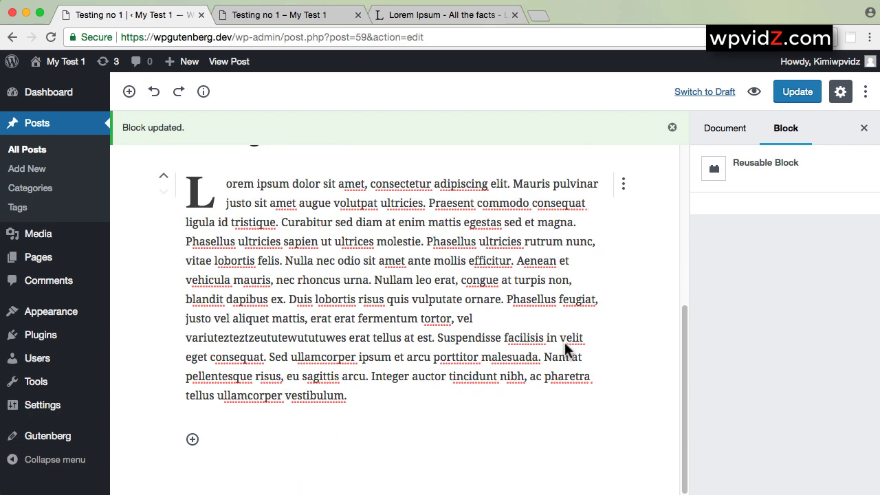
scroll(561, 340, "up", 6)
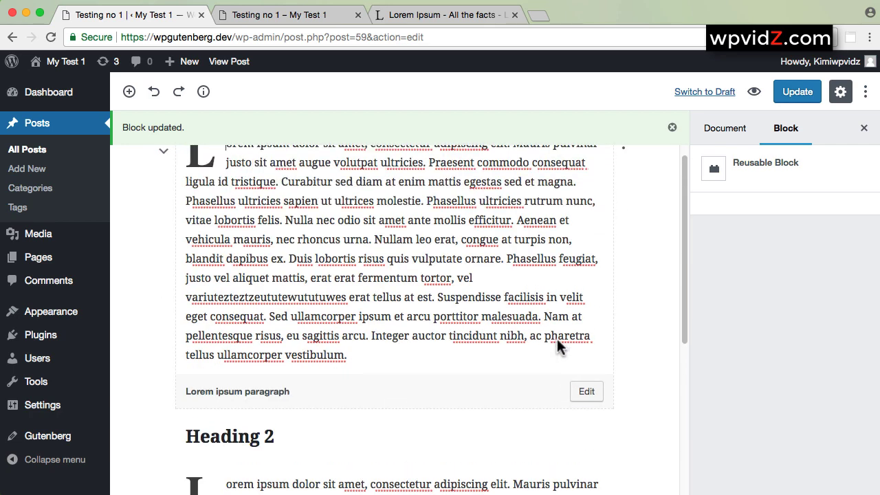
scroll(558, 339, "up", 2)
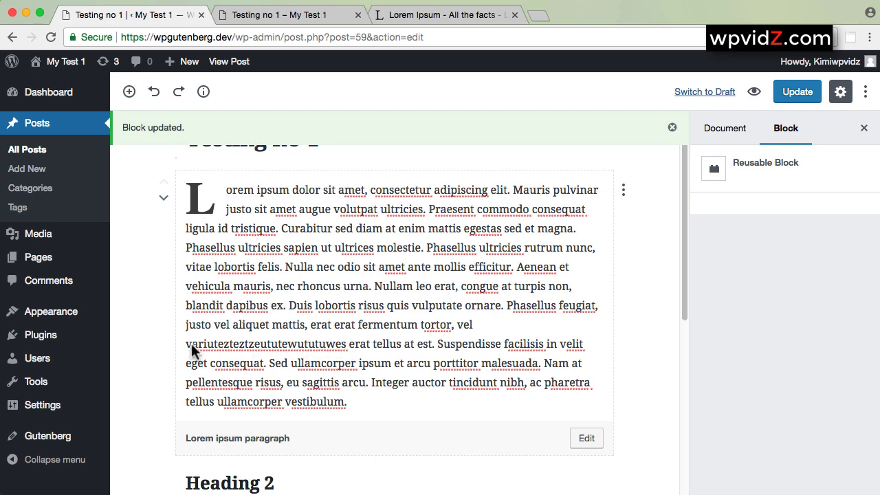
scroll(608, 386, "down", 10)
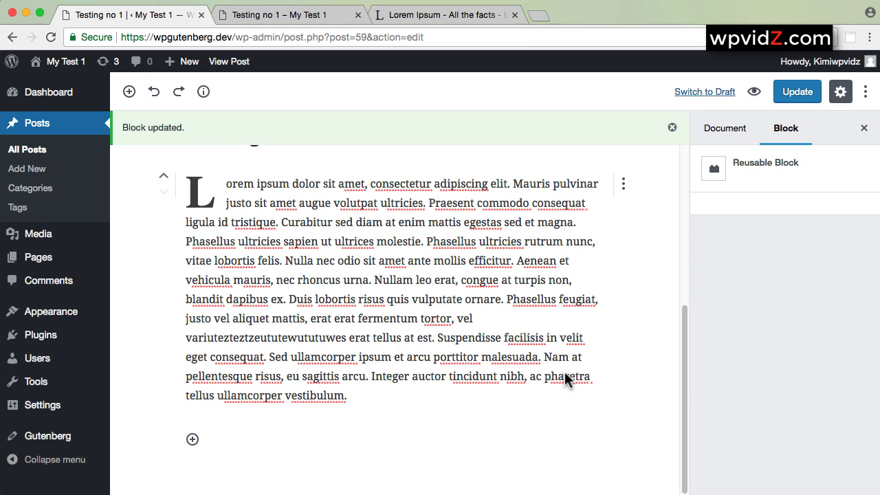
scroll(565, 372, "up", 1)
scroll(472, 341, "up", 10)
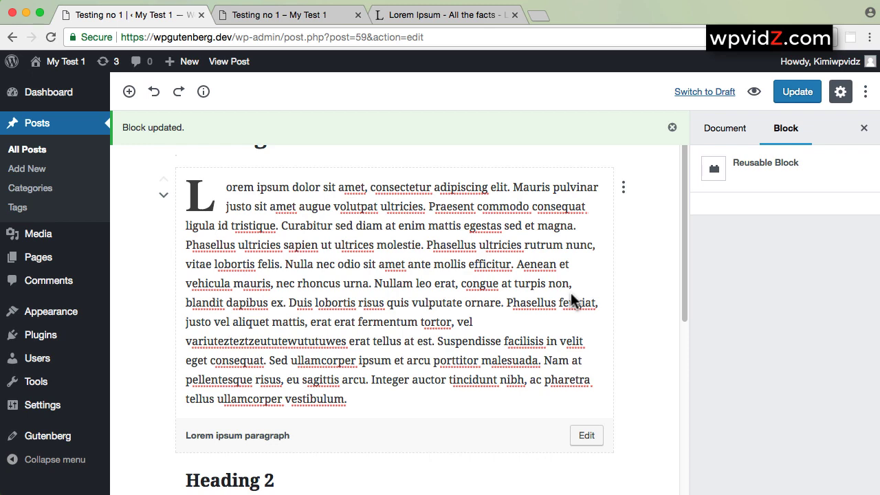
scroll(575, 295, "down", 5)
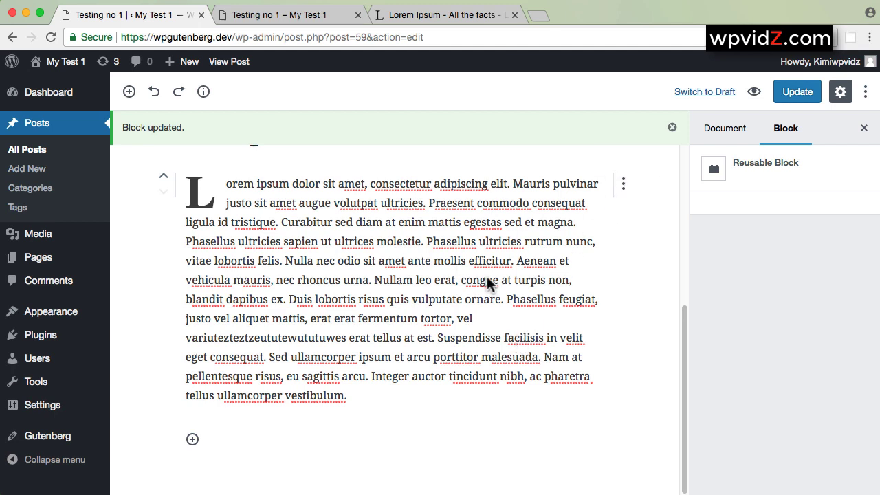
Detach the copy below Heading 2 from the reusable block and delete the detached paragraph.
left_click(623, 185)
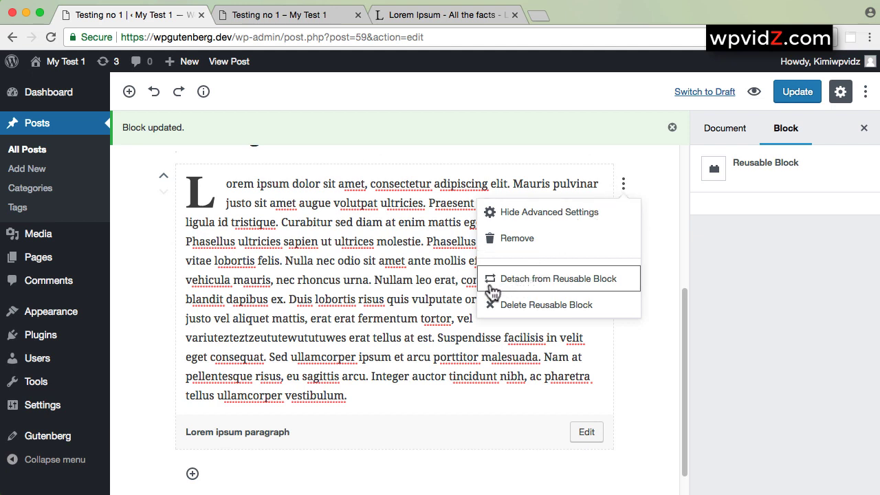
left_click(584, 284)
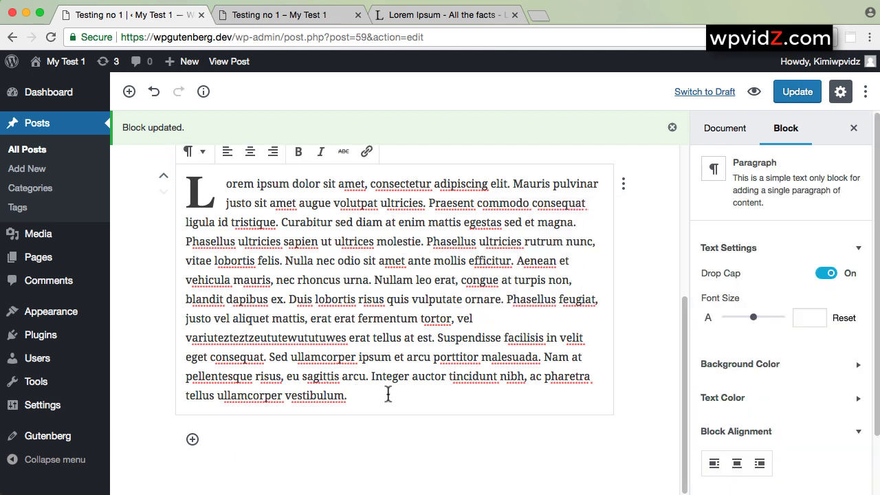
key("Return")
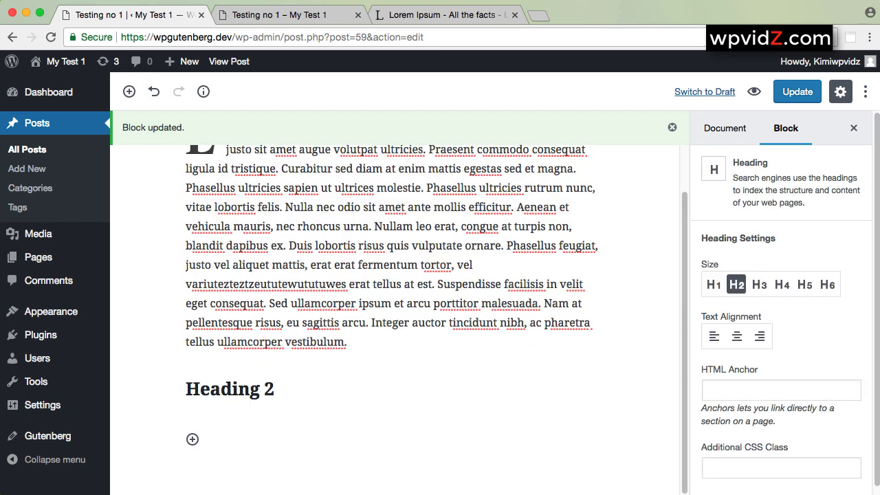
Undo the last two changes below Heading 2 and remove the empty paragraph block there.
left_click(409, 381)
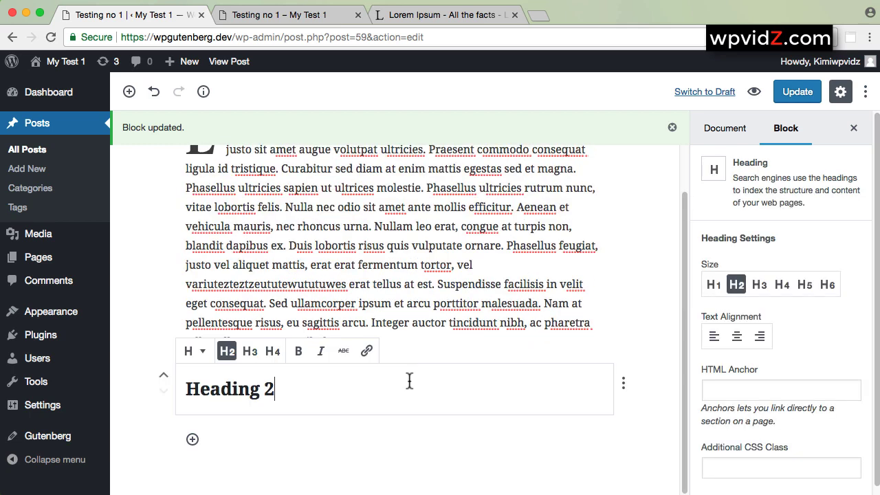
left_click(511, 283)
left_click(154, 92)
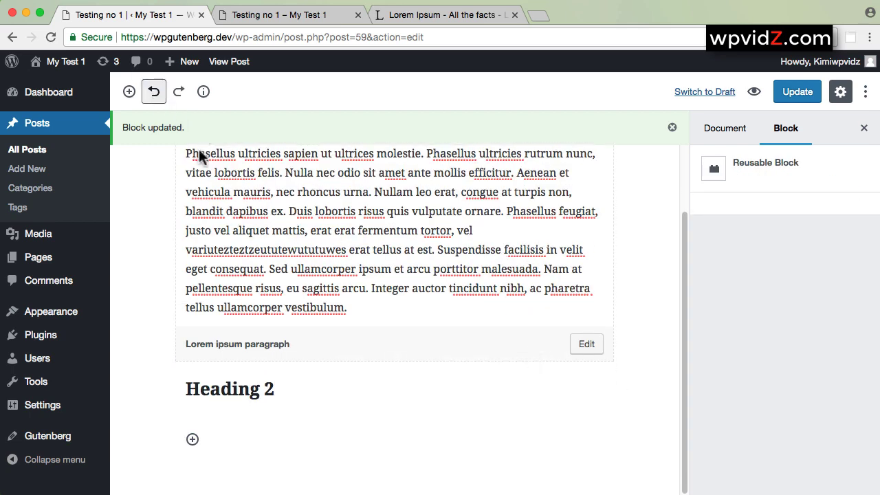
left_click(153, 91)
scroll(397, 322, "down", 2)
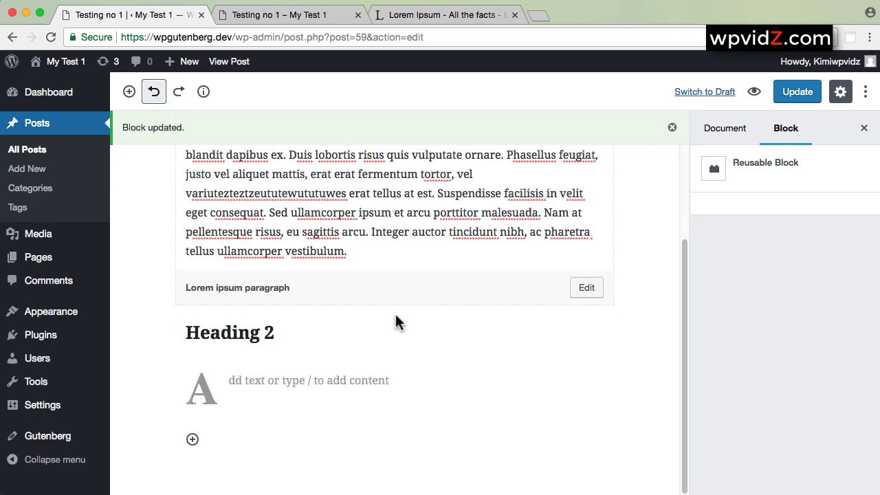
left_click(328, 381)
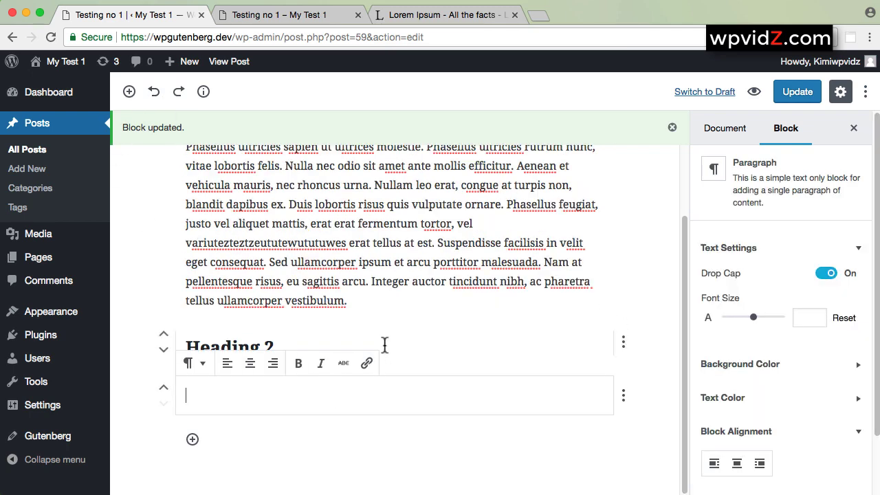
left_click(623, 397)
left_click(519, 196)
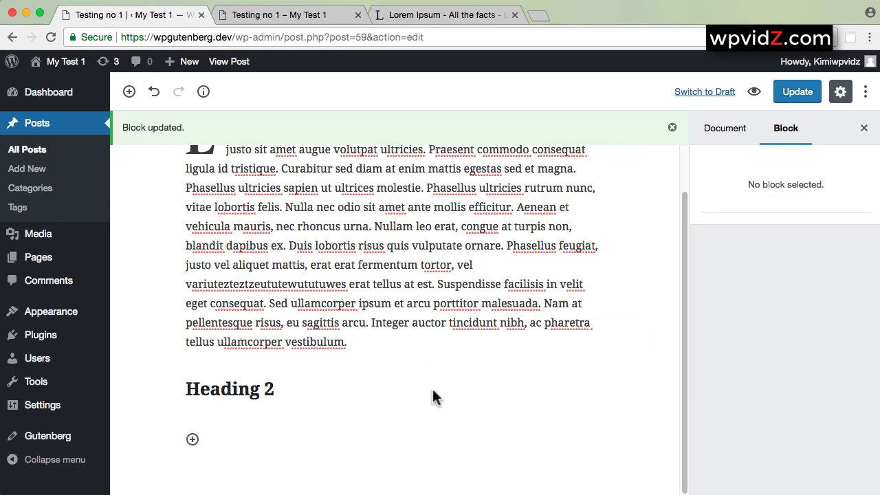
Try adding a generic Reusable Block below Heading 2 and remove it from the post.
mouse_move(369, 446)
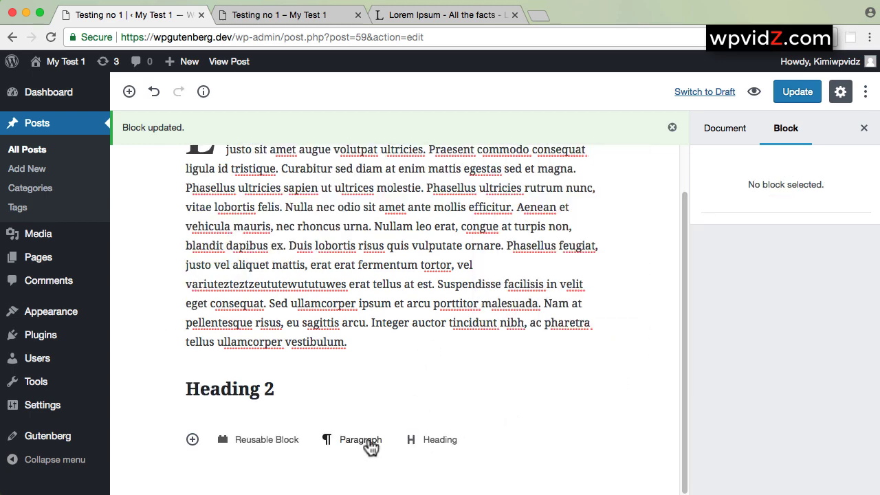
left_click(269, 443)
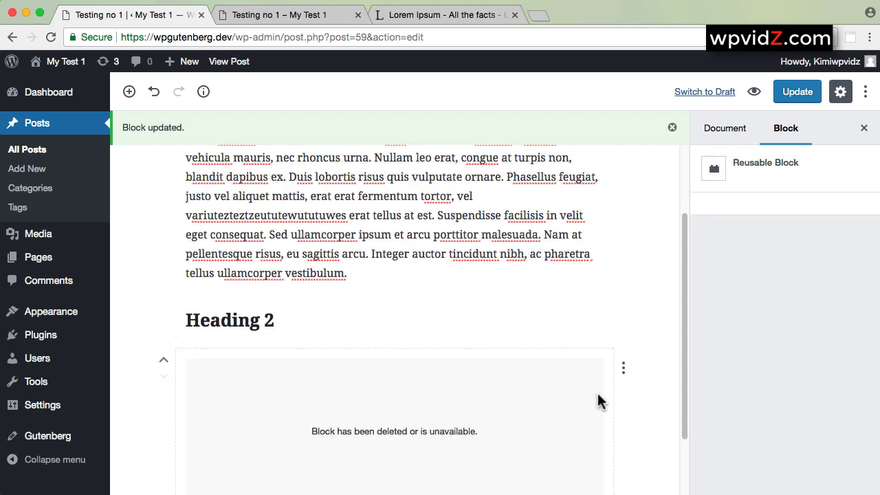
left_click(623, 370)
left_click(571, 423)
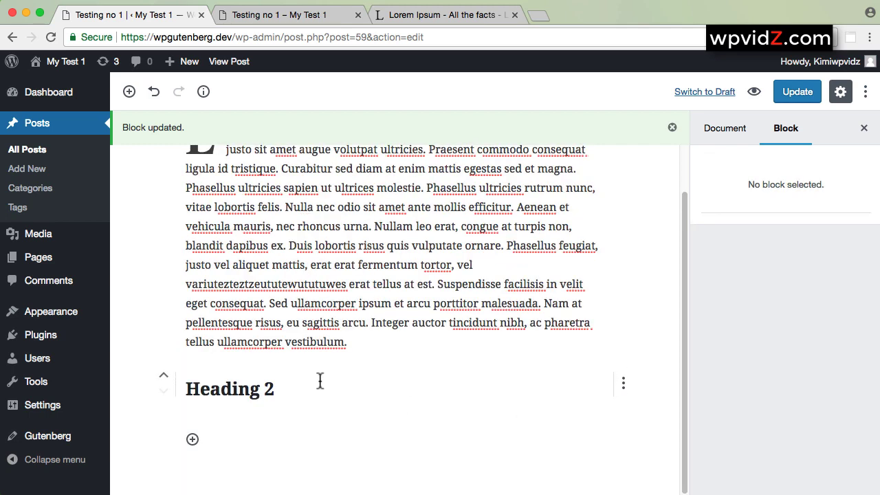
Insert the saved "Lorem ipsum paragraph" reusable block below Heading 2.
left_click(130, 94)
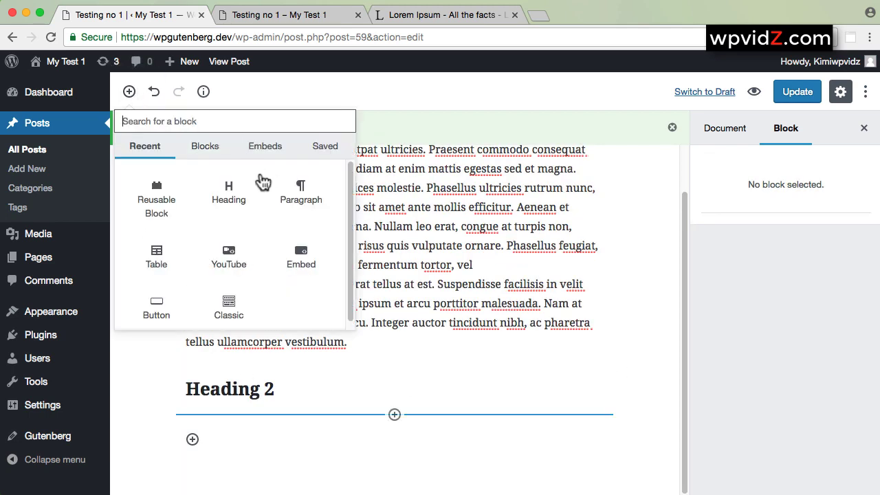
left_click(324, 148)
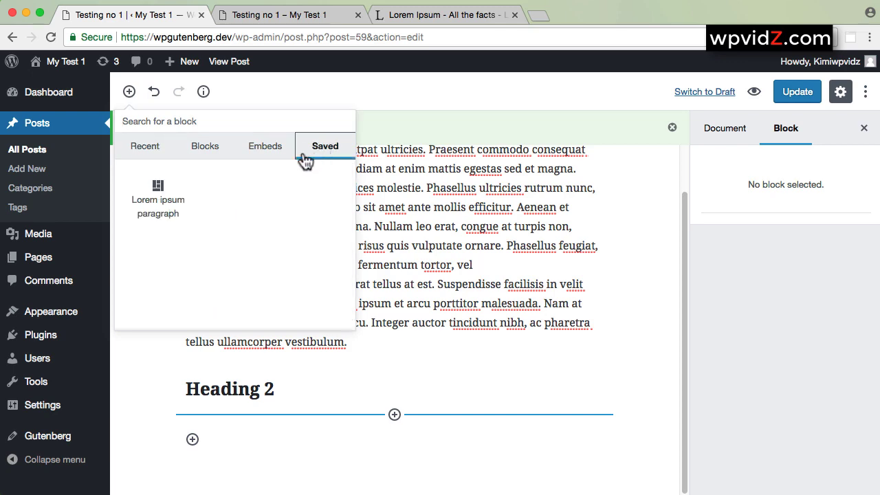
left_click(155, 203)
scroll(544, 376, "down", 1)
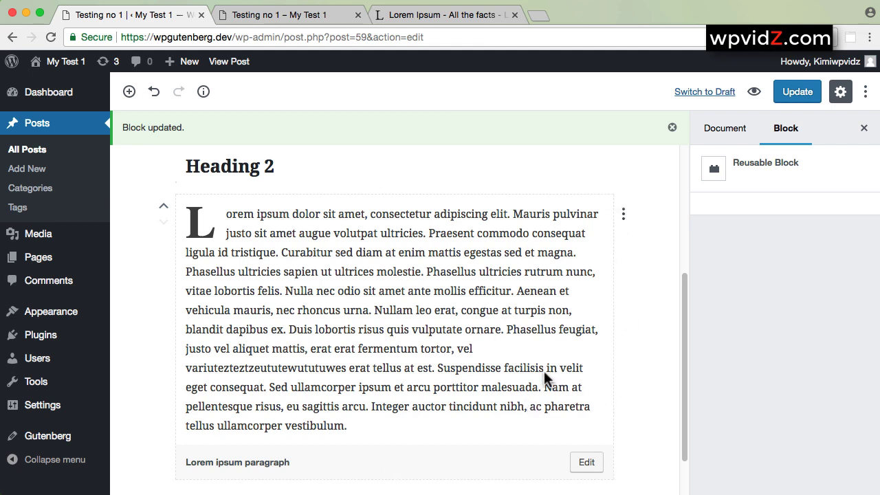
Detach the copy below Heading 2 from the reusable block and compare it with the copy above.
left_click(623, 219)
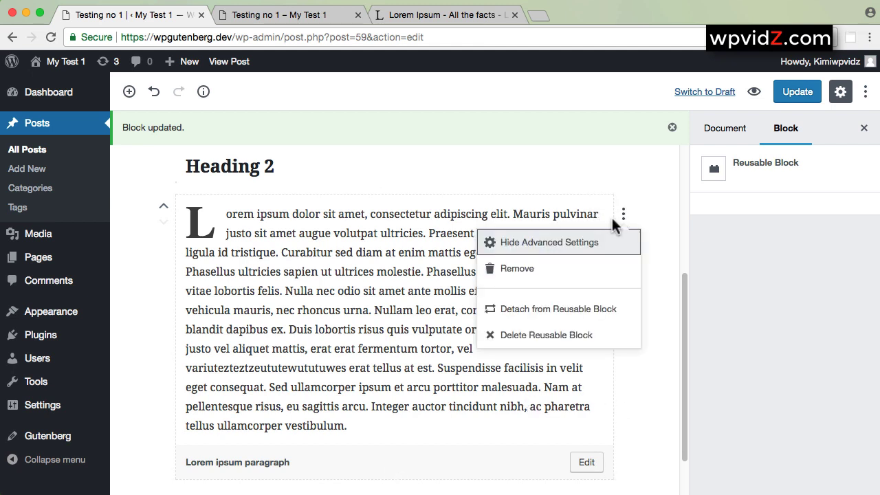
left_click(548, 313)
scroll(622, 354, "up", 1)
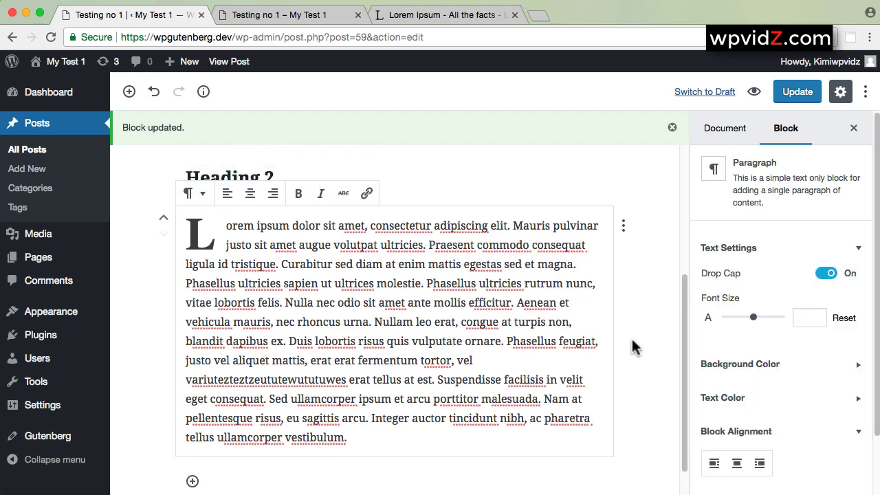
left_click(652, 256)
scroll(550, 271, "up", 5)
scroll(507, 294, "down", 3)
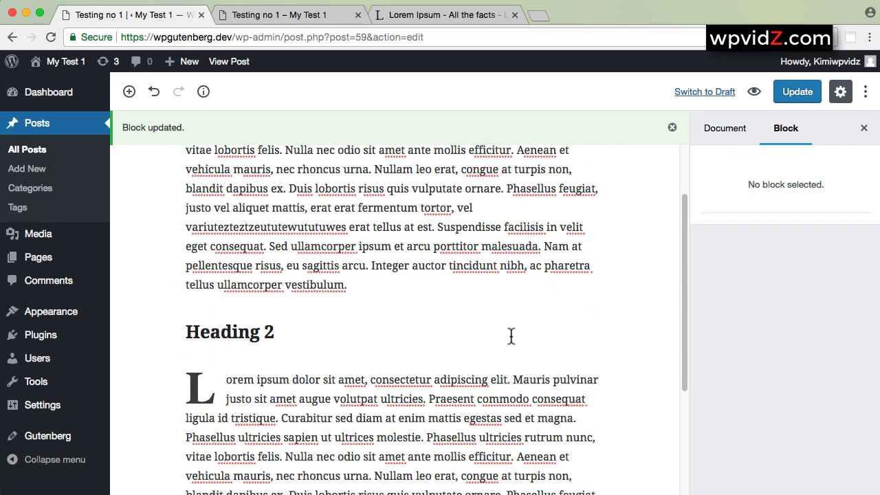
Insert "hello how you ar" before the "lum" of "vestibulum" in the detached paragraph below Heading 2.
left_click(485, 340)
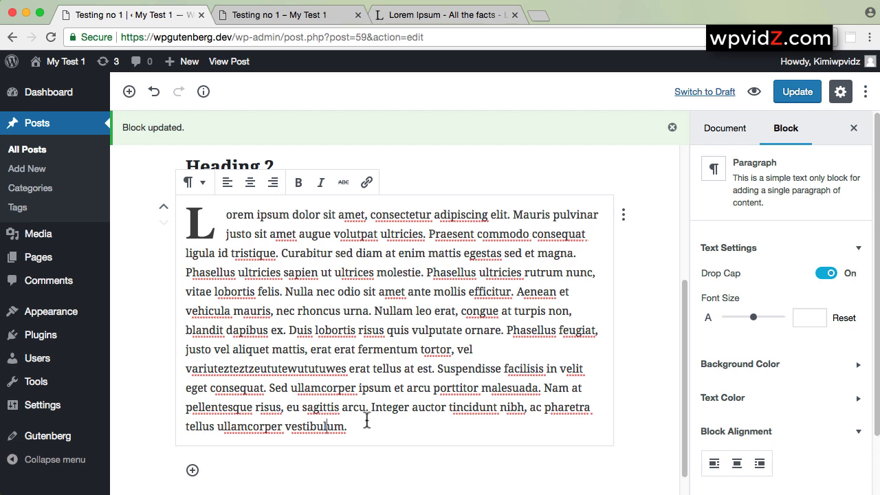
key("BackSpace")
type("hel")
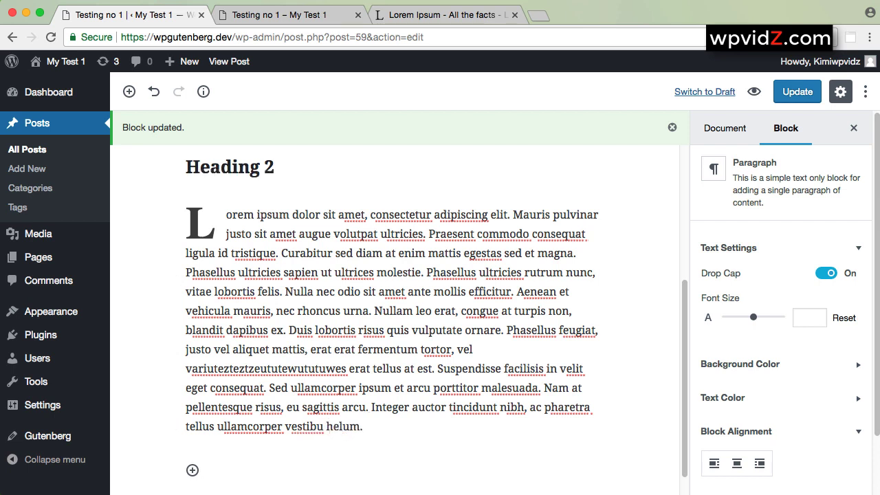
type("lo lhow you arl")
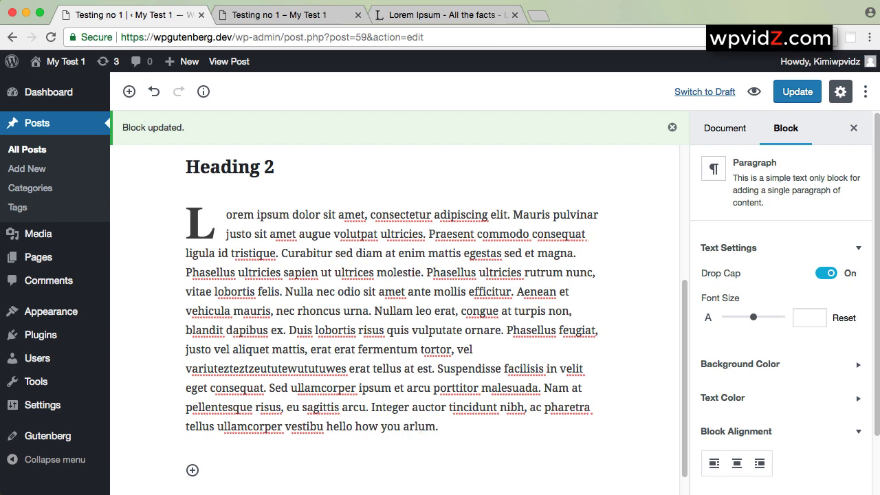
Remove the edited paragraph below Heading 2 and delete the number from the heading.
key("super+z")
key("super+z")
key("super+z")
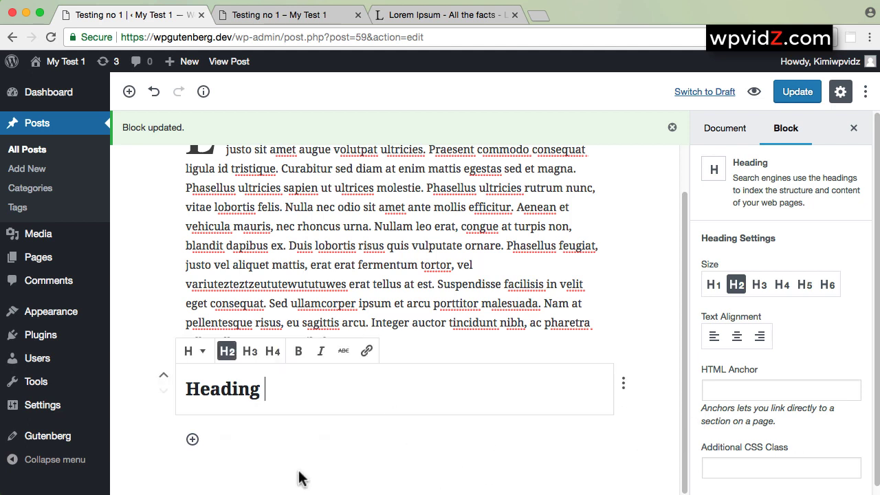
left_click(301, 478)
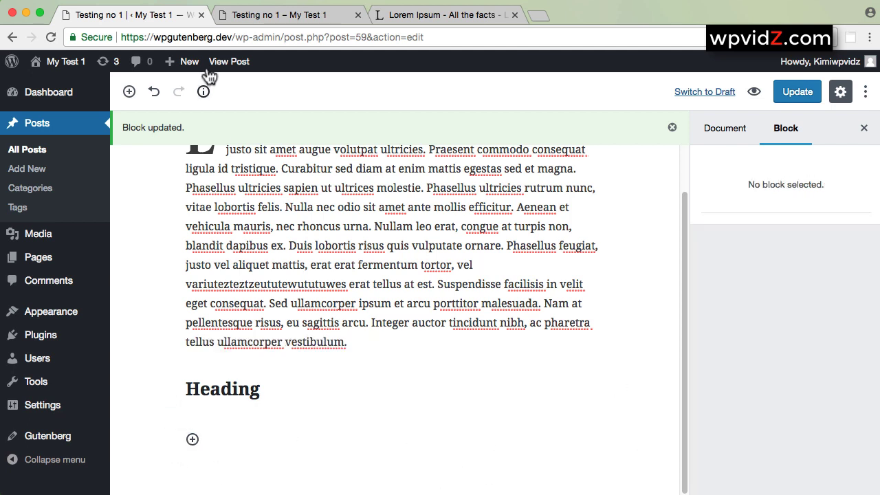
Try inserting the saved "Lorem ipsum paragraph" block below the last heading and remove it.
left_click(193, 439)
left_click(389, 238)
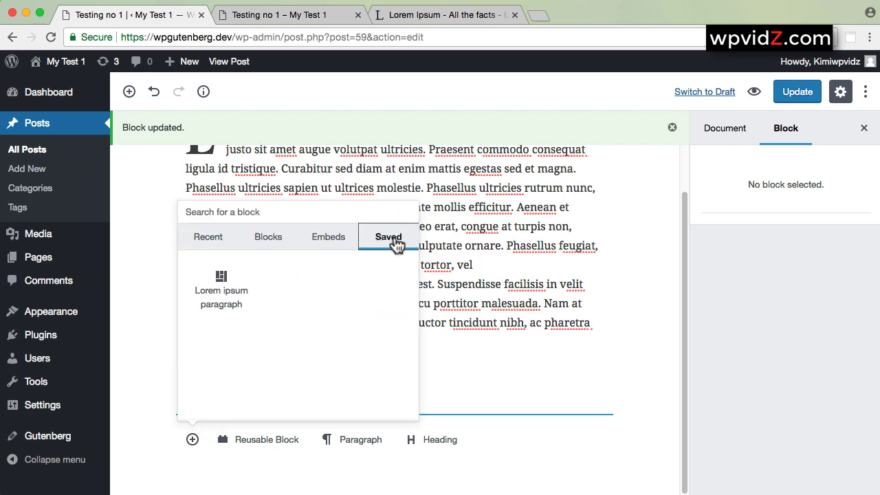
left_click(222, 291)
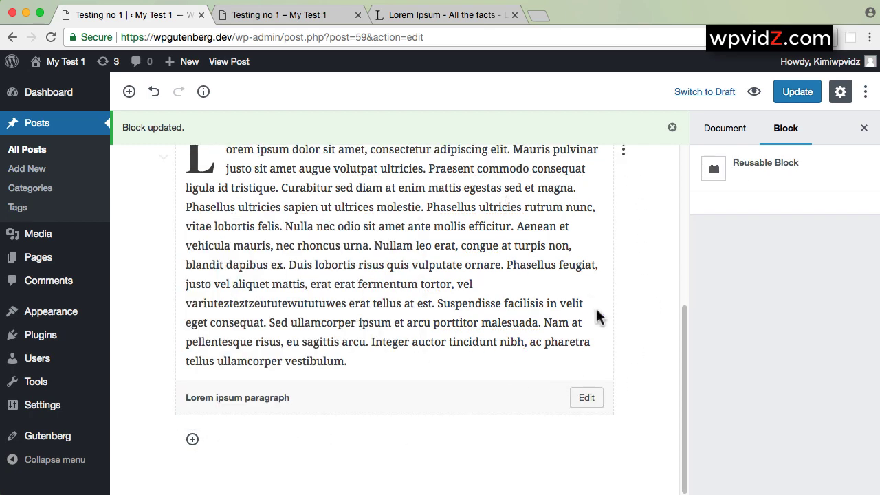
scroll(596, 314, "up", 3)
key("BackSpace")
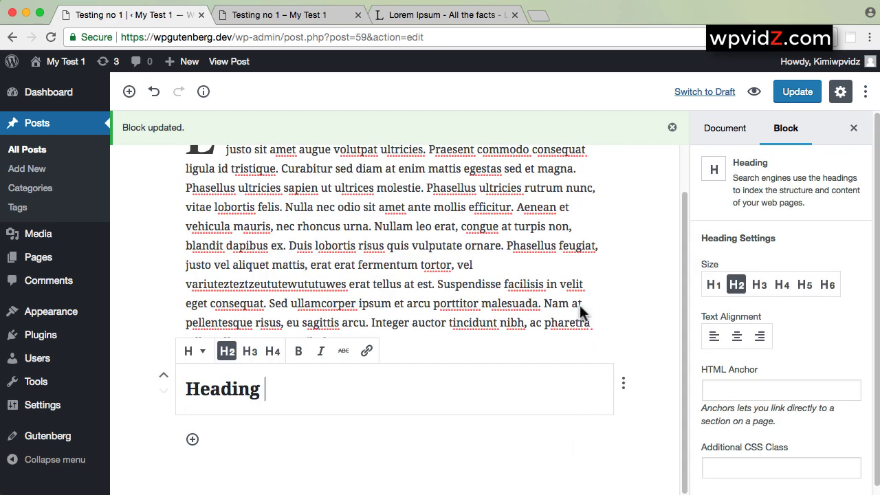
key("ctrl+z")
scroll(605, 320, "down", 1)
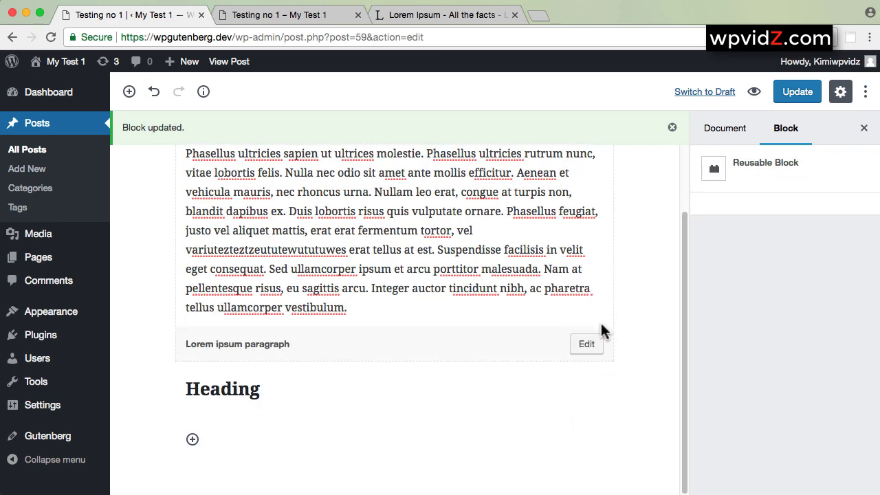
Add another "Lorem ipsum paragraph" copy below the last heading, look it over, and delete that copy.
left_click(195, 442)
left_click(388, 237)
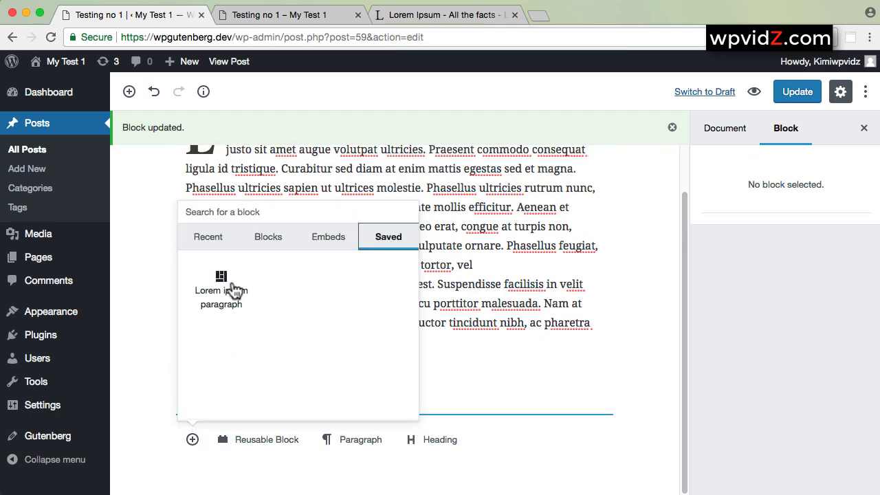
left_click(230, 286)
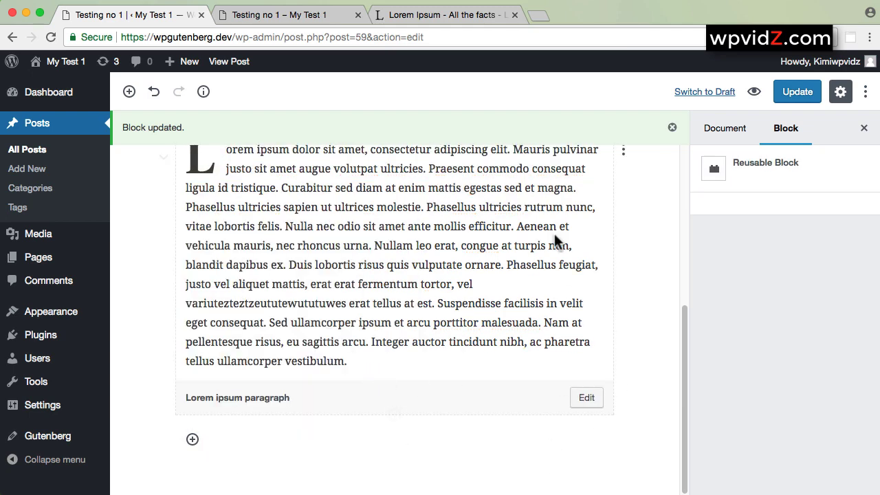
scroll(601, 275, "up", 2)
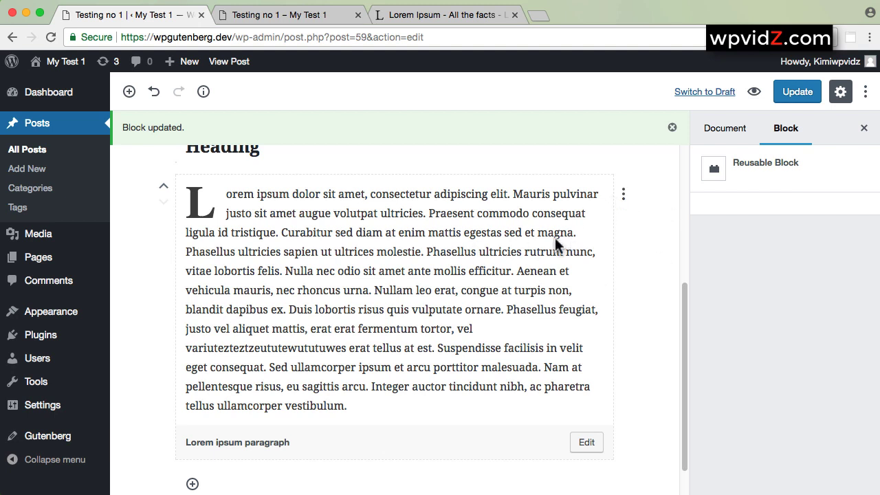
scroll(482, 269, "up", 1)
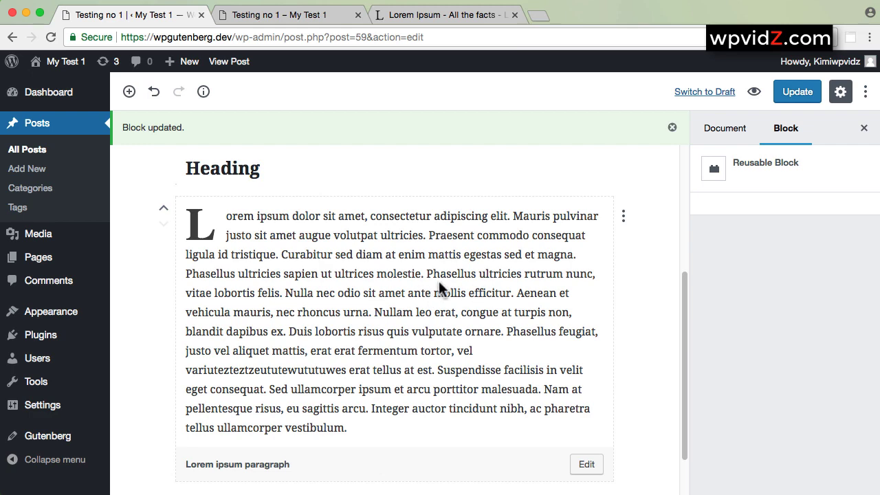
key("BackSpace")
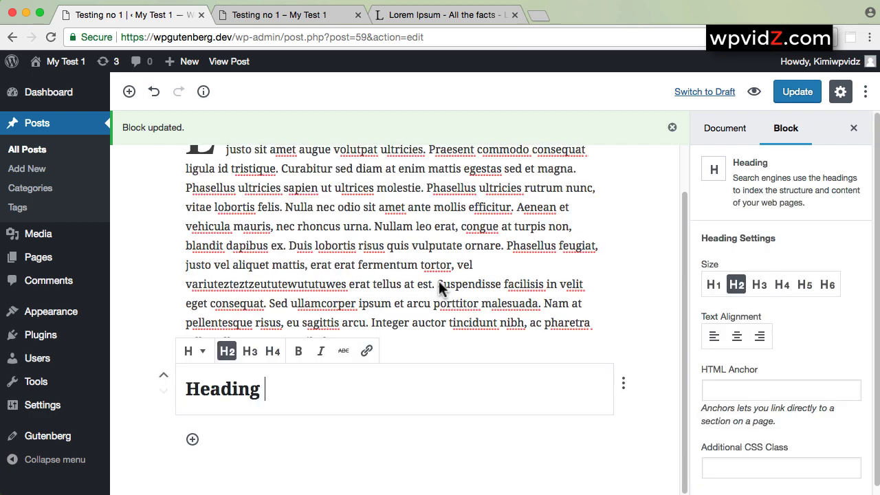
Insert the saved "Lorem ipsum paragraph" block below the last heading and detach it from the reusable block.
left_click(193, 440)
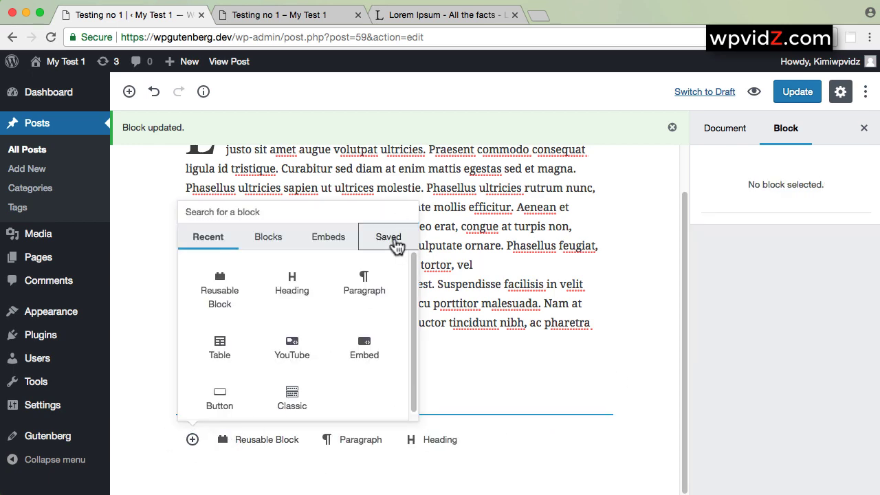
left_click(396, 241)
left_click(237, 288)
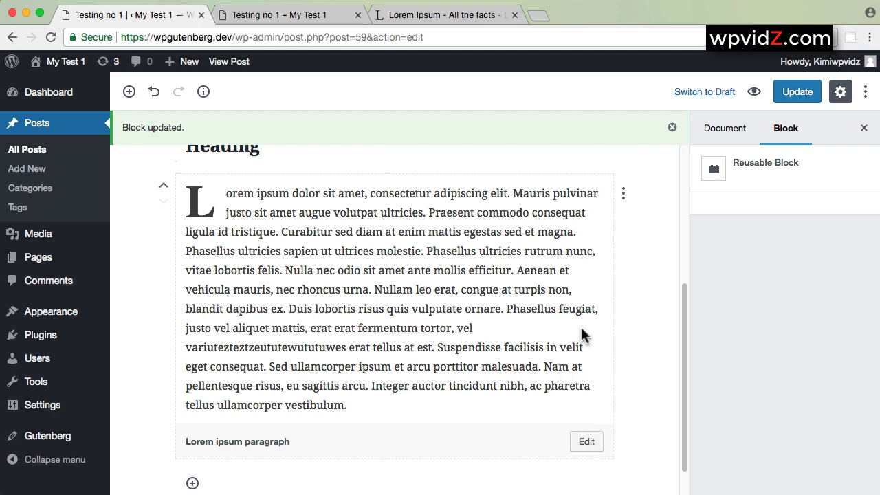
left_click(624, 194)
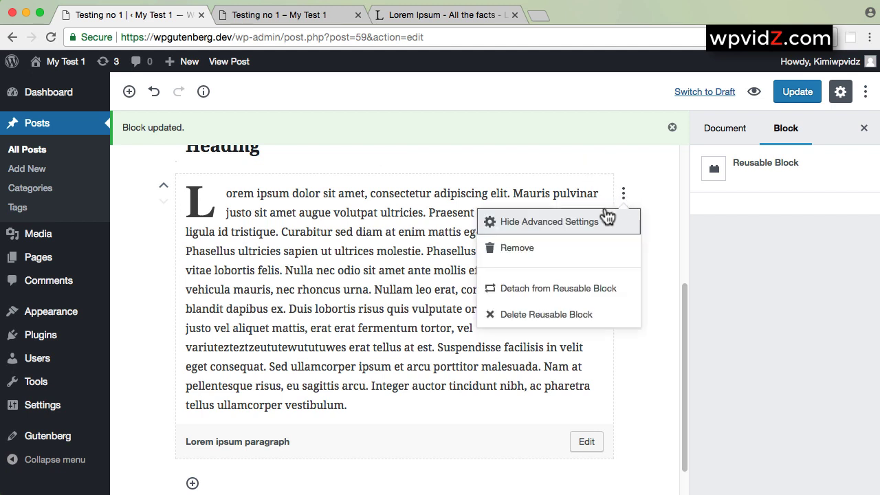
left_click(540, 298)
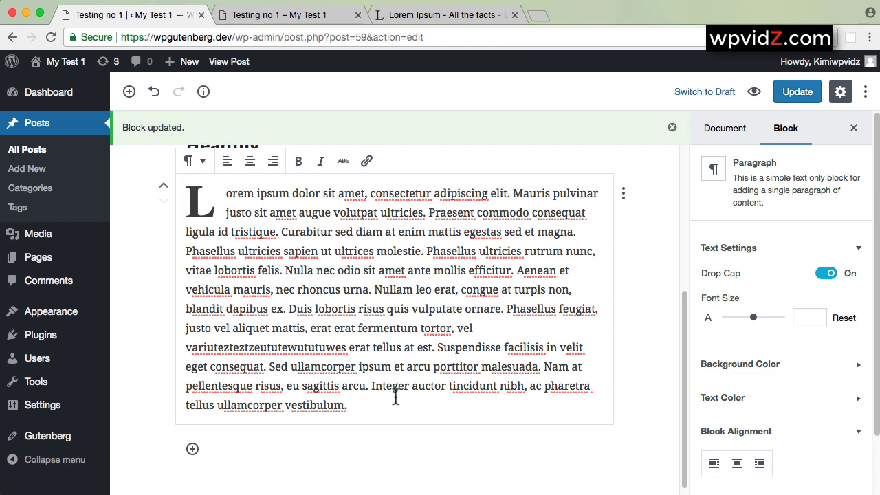
Insert "Hello" between "tristique." and "Curabitur" in the detached paragraph below the last heading.
left_click(283, 232)
key("Left")
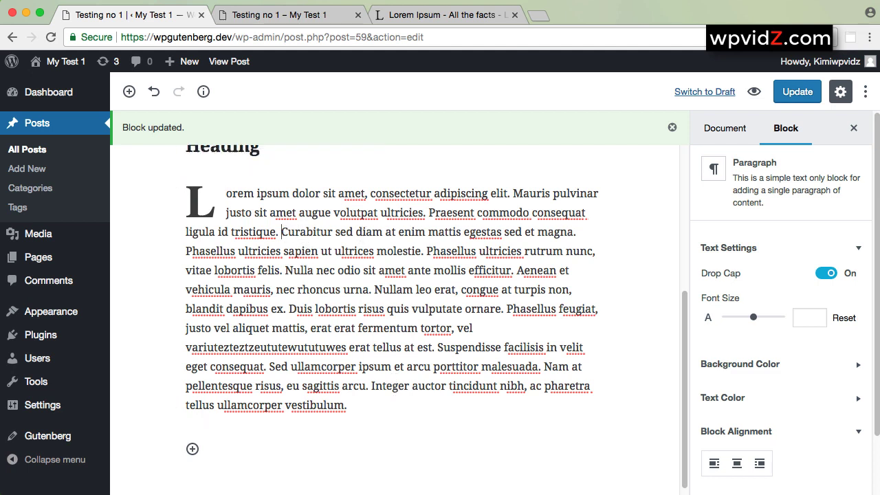
key("BackSpace")
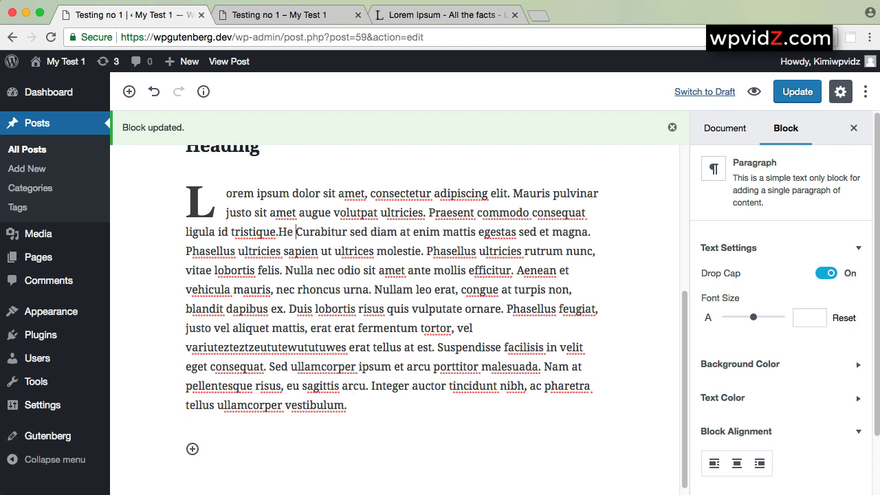
type("Hello")
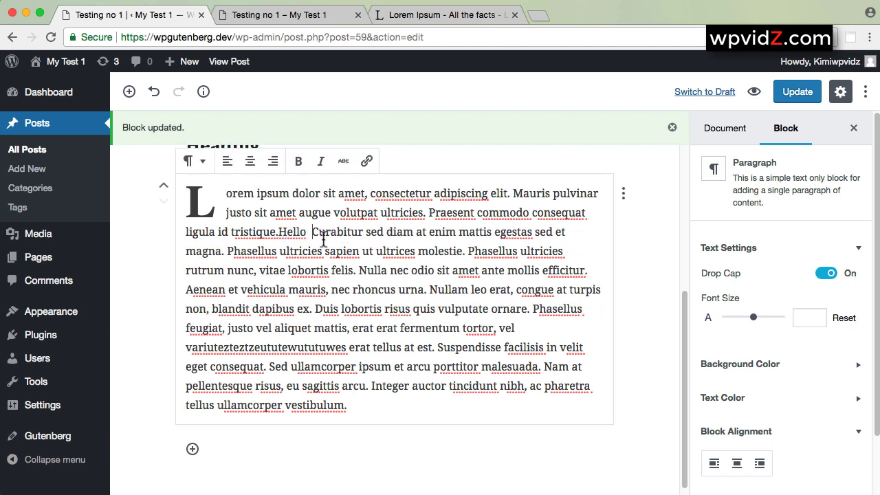
Replace the detached paragraph's whole text below the last heading with "Hello" and turn off its drop cap.
left_click_drag(310, 232, 277, 232)
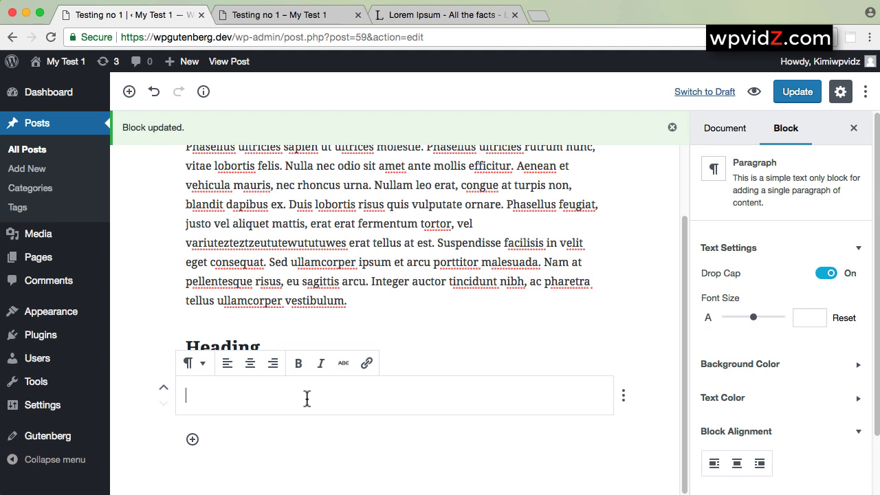
type("Hello")
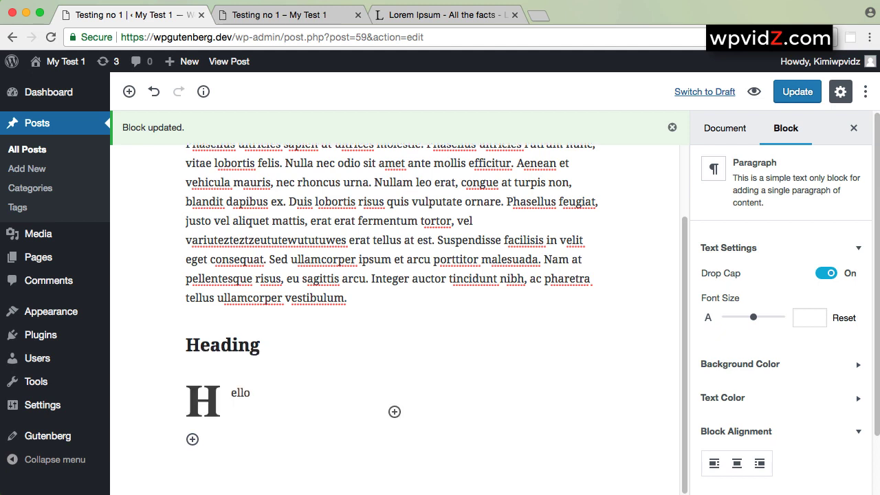
left_click(453, 337)
left_click(278, 391)
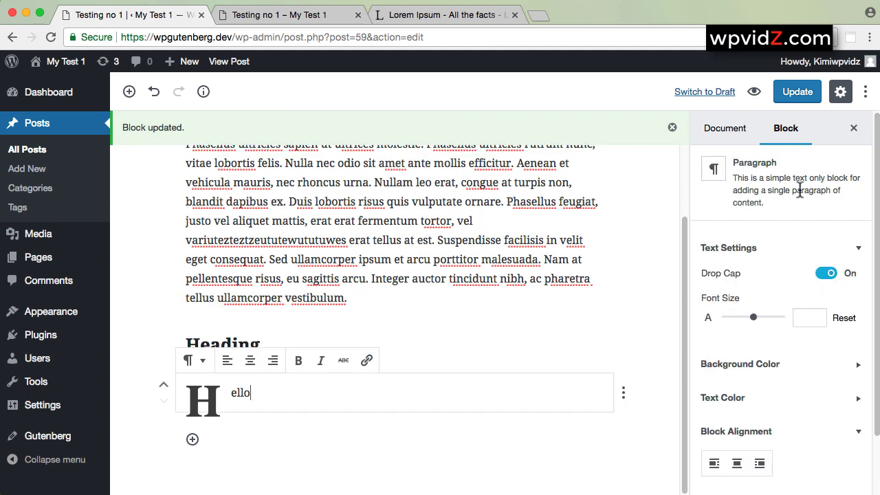
left_click(824, 275)
Extend the "Hello" paragraph to read "Hello How are you this is my paragraph no 2".
left_click(243, 396)
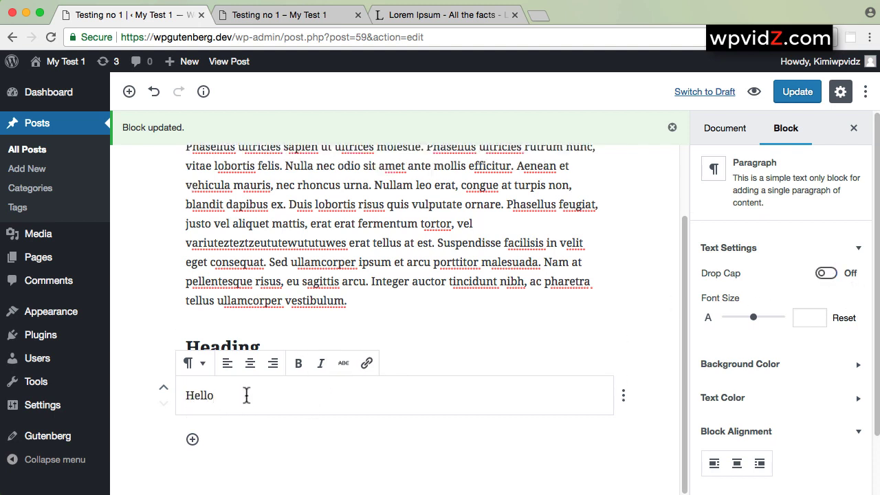
type("How are you")
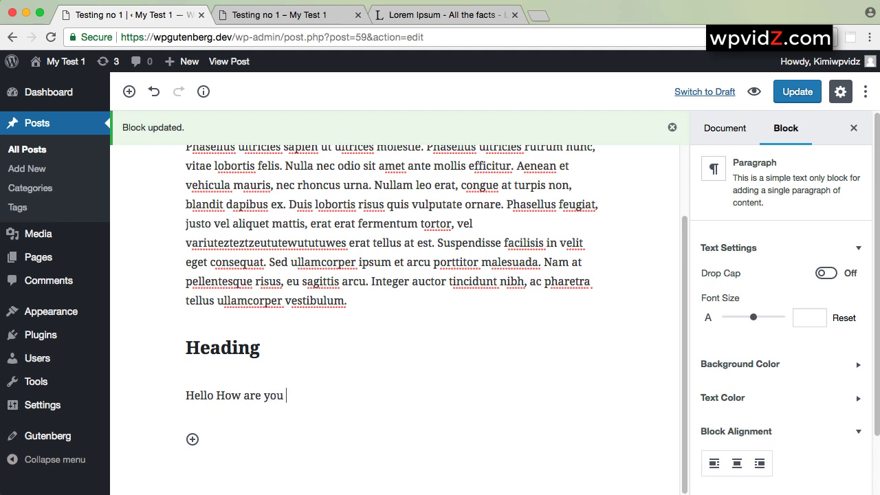
type(" this is my paragraph n")
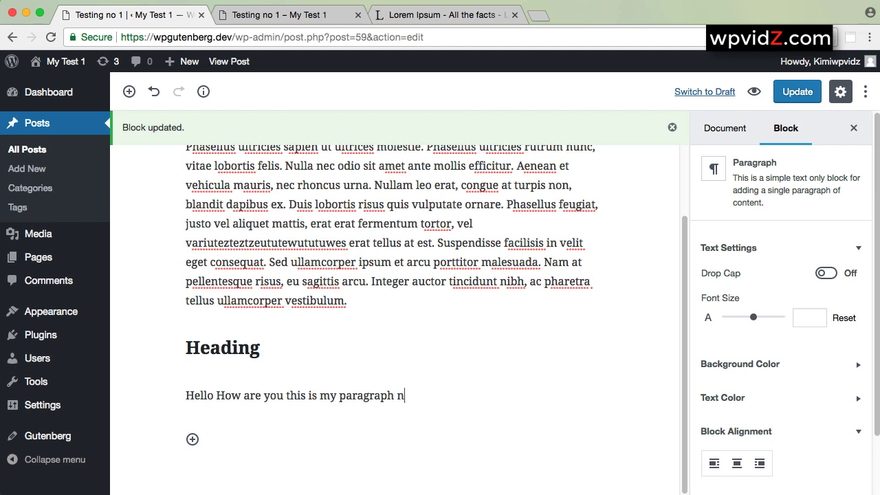
type("o 2")
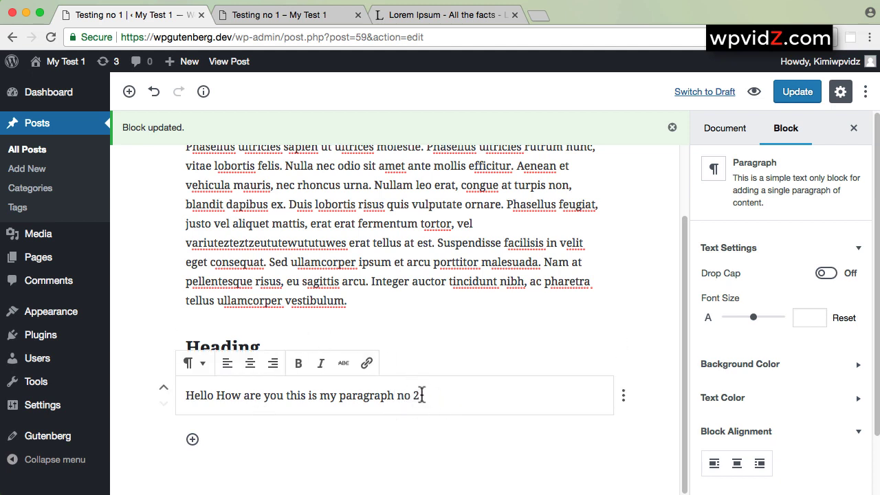
Rewrite the end of that paragraph so it reads "Hello How are you this a sentence.".
left_click_drag(419, 396, 397, 398)
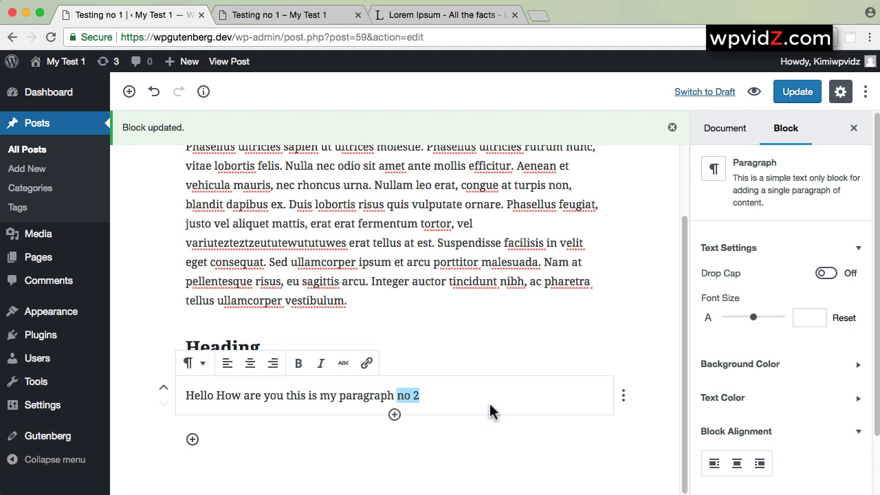
key("BackSpace")
key("BackSpace")
key("BackSpace")
key("BackSpace")
key("BackSpace")
key("BackSpace")
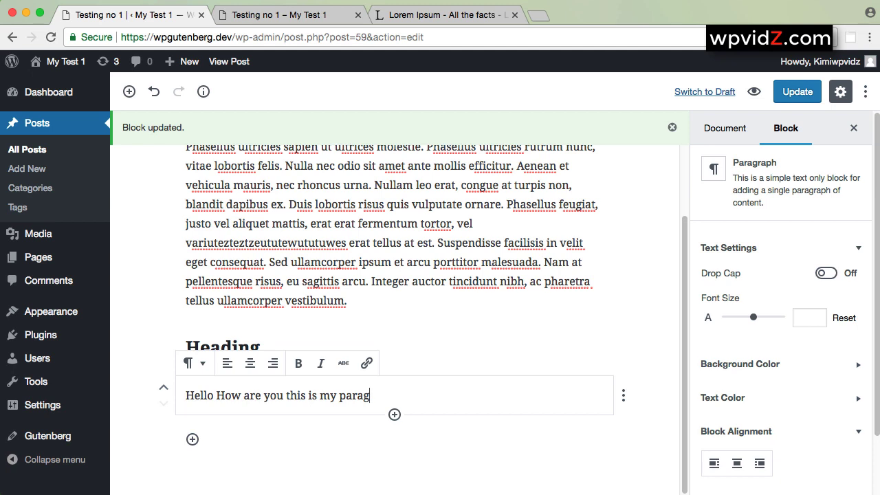
key("BackSpace")
key("BackSpace")
key("BackSpace")
key("BackSpace")
key("BackSpace")
key("BackSpace")
key("BackSpace")
key("BackSpace")
key("BackSpace")
key("BackSpace")
key("BackSpace")
key("BackSpace")
key("BackSpace")
type("s w")
key("BackSpace")
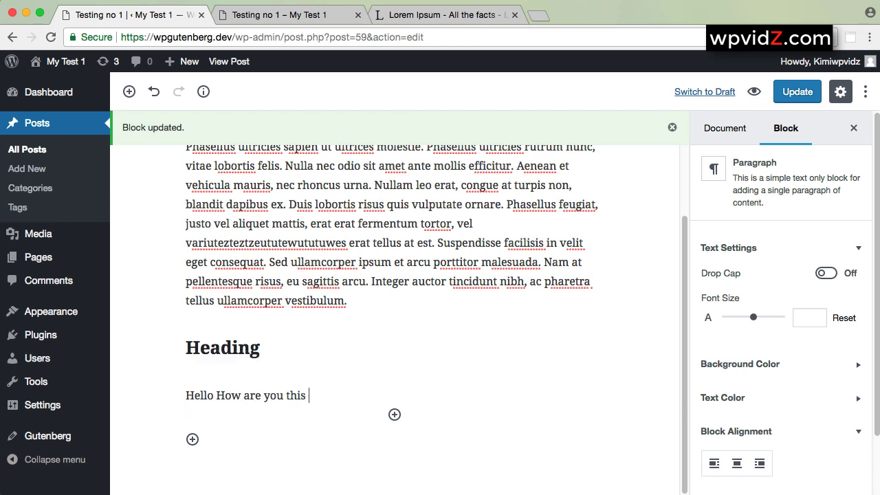
type("a setence.")
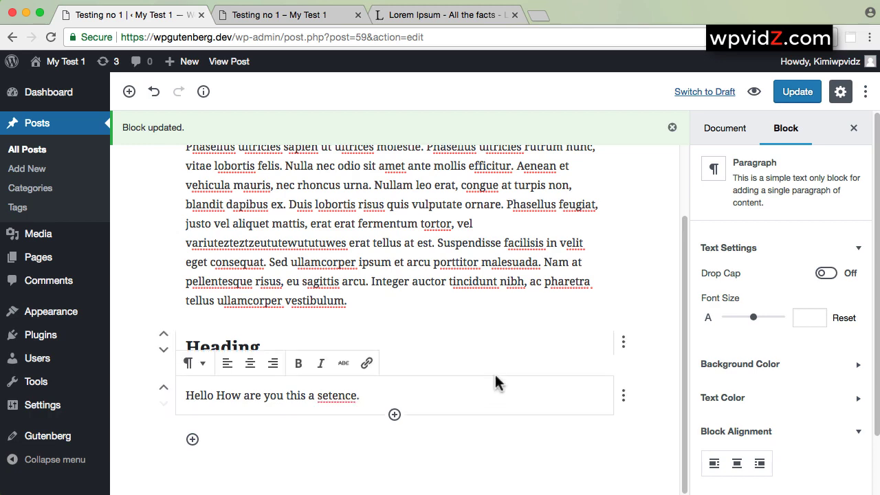
left_click(327, 398)
type("n")
left_click(464, 243)
Insert the saved "Lorem ipsum paragraph" block at the end of the post, below the "Hello How are you" sentence.
scroll(575, 258, "up", 2)
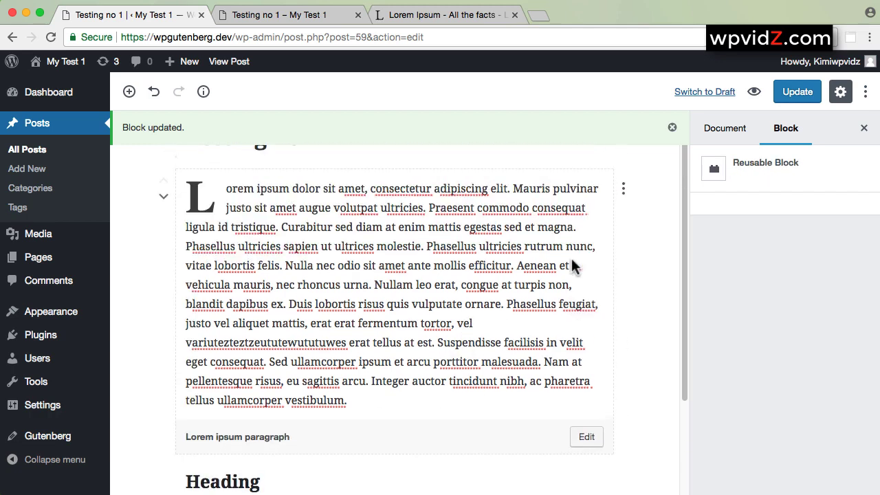
scroll(577, 268, "down", 3)
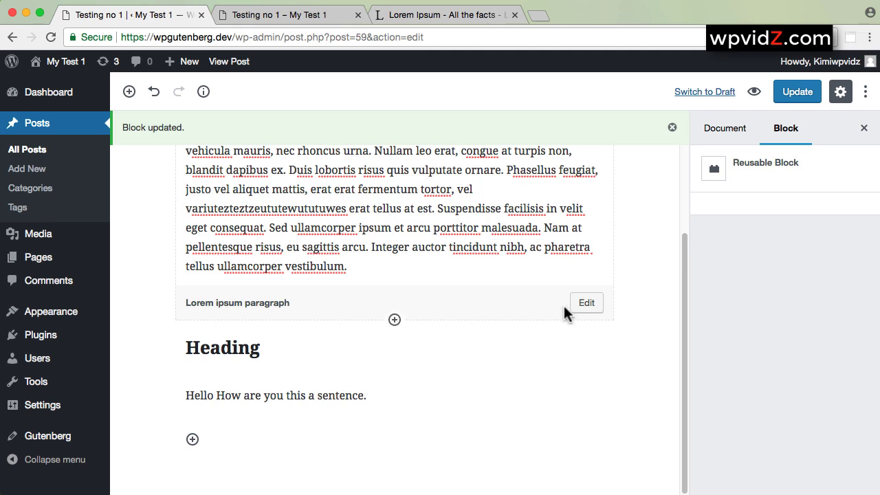
left_click(194, 441)
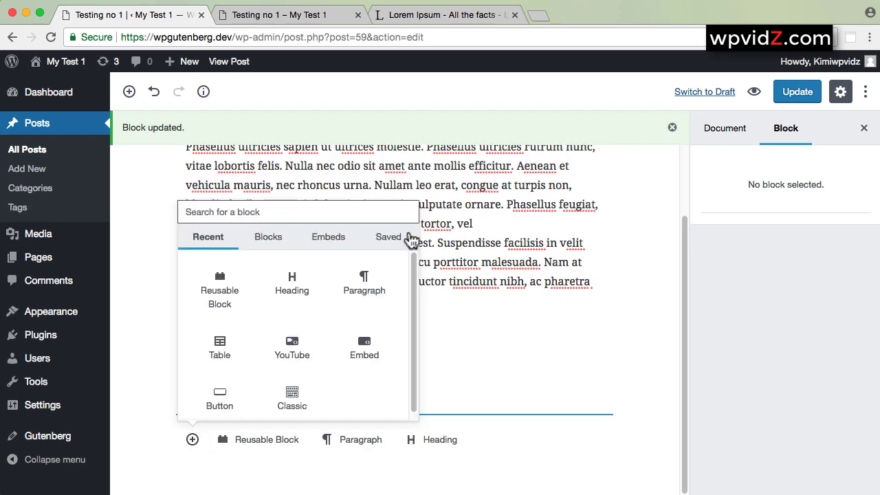
left_click(385, 238)
left_click(248, 291)
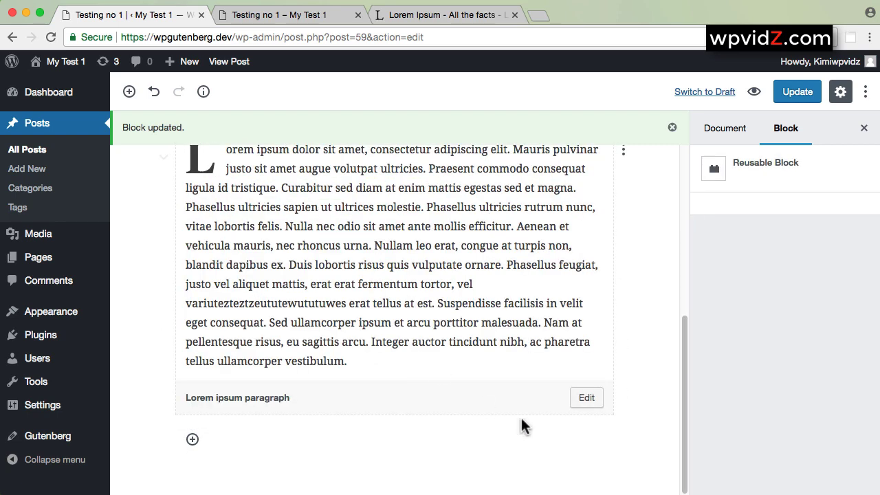
Detach the newly inserted "Lorem ipsum paragraph" copy from the reusable block.
scroll(530, 431, "up", 1)
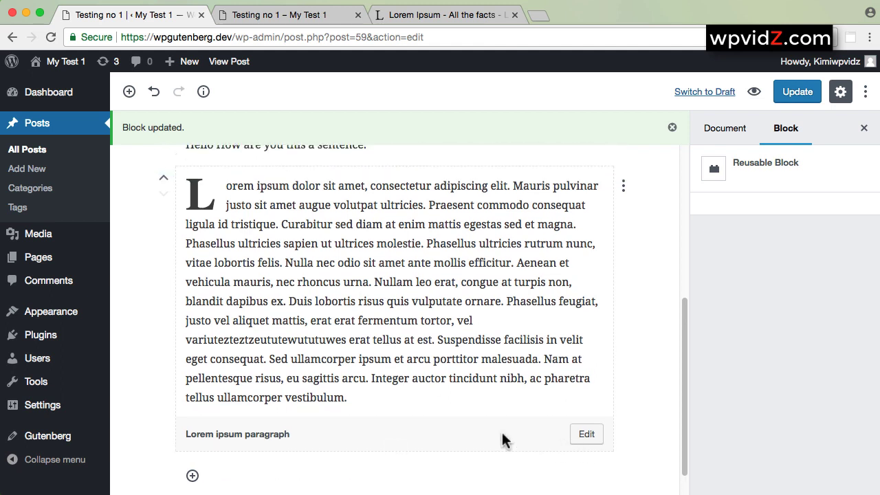
scroll(468, 410, "up", 2)
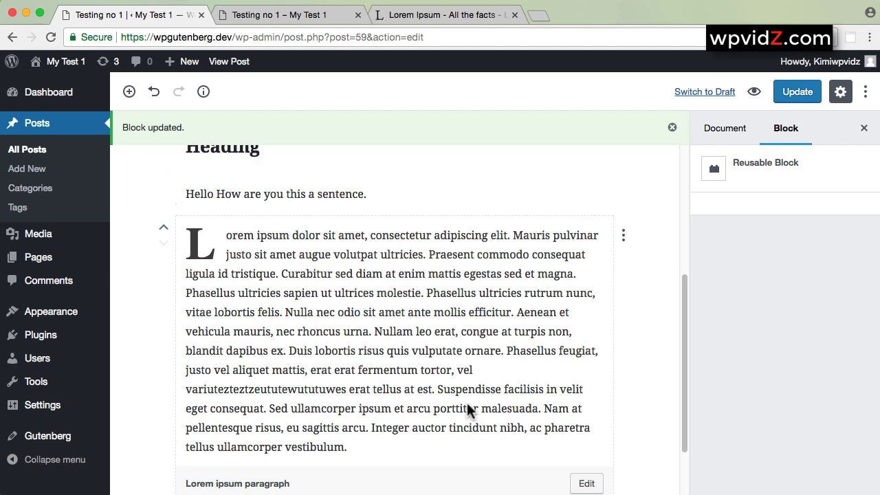
left_click(623, 235)
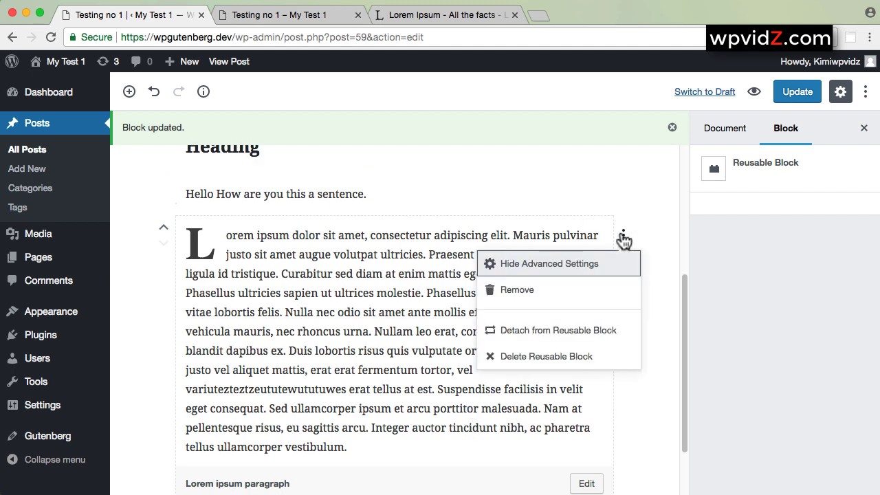
left_click(507, 339)
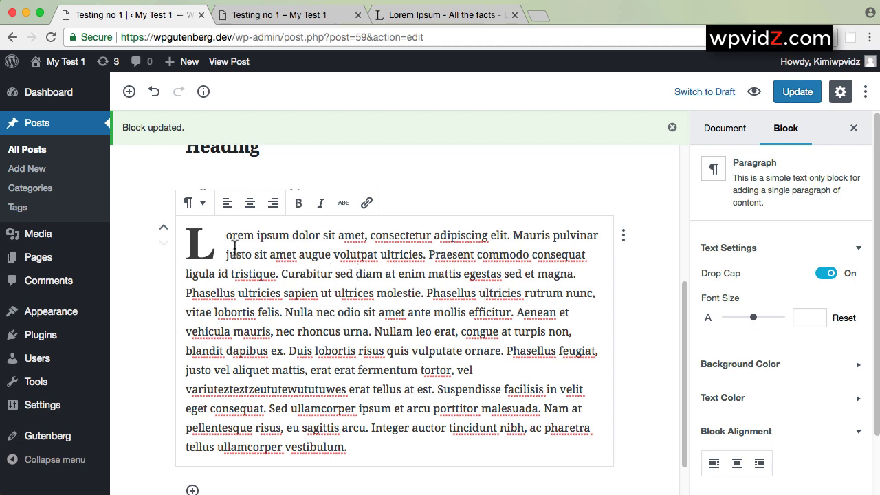
Edit the detached paragraph's opening to read "Lorem ipsu mHello dolor" and turn off its drop cap.
left_click(291, 233)
type("Hello")
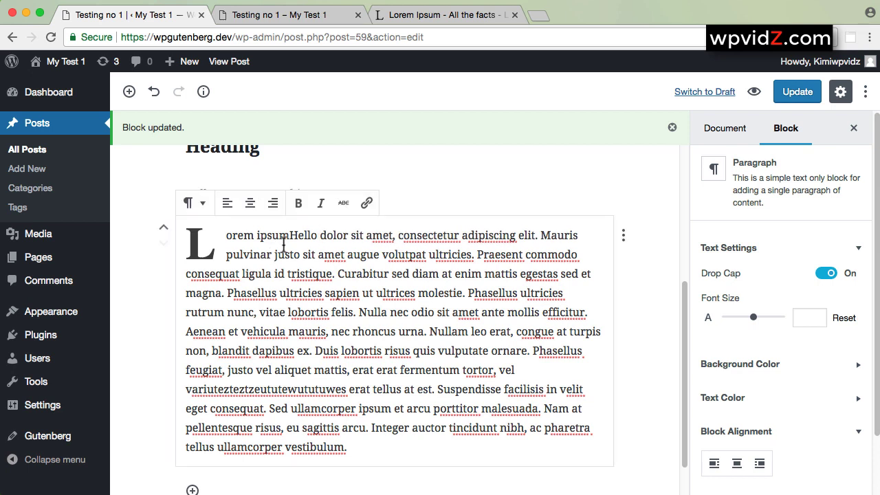
key("Left")
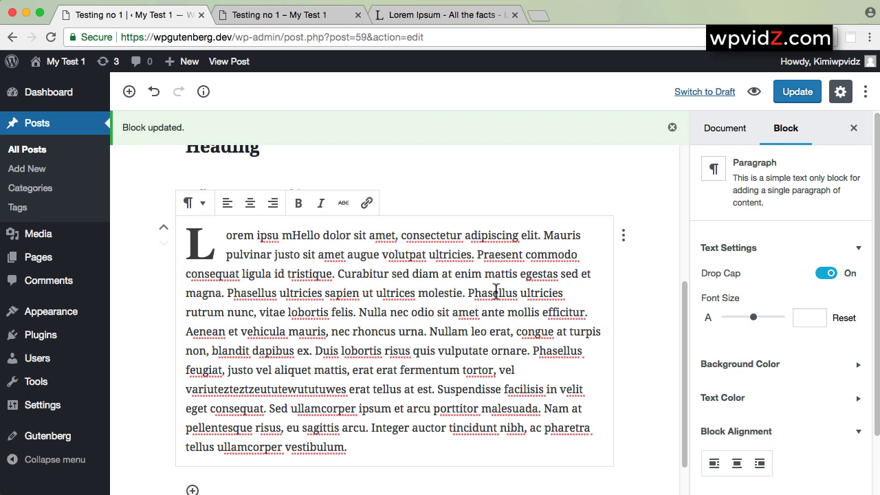
left_click_drag(290, 237, 287, 239)
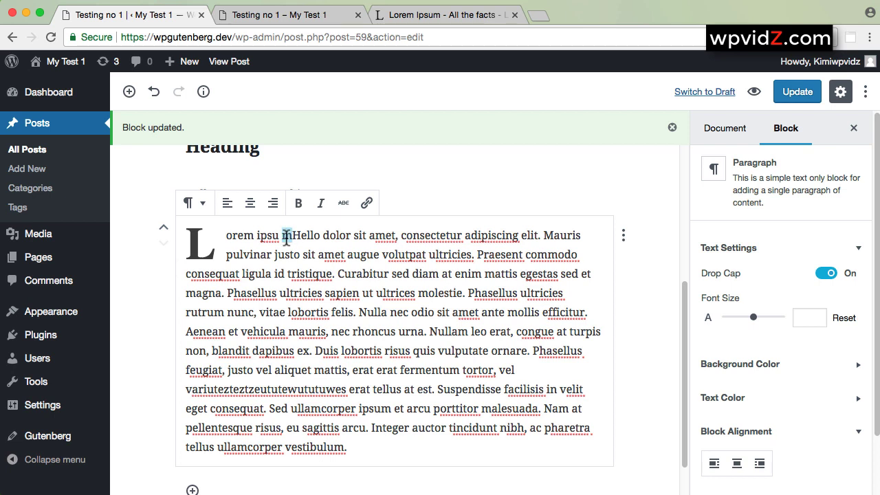
left_click(327, 286)
left_click_drag(319, 236, 292, 236)
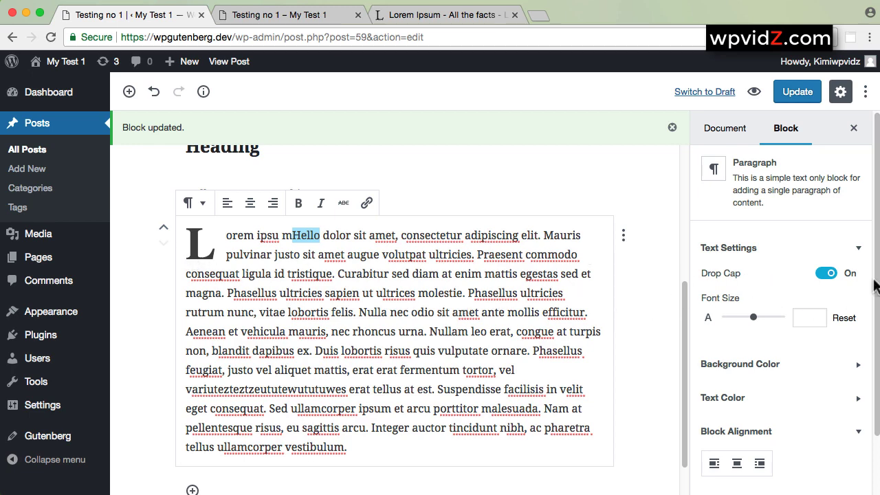
left_click(823, 275)
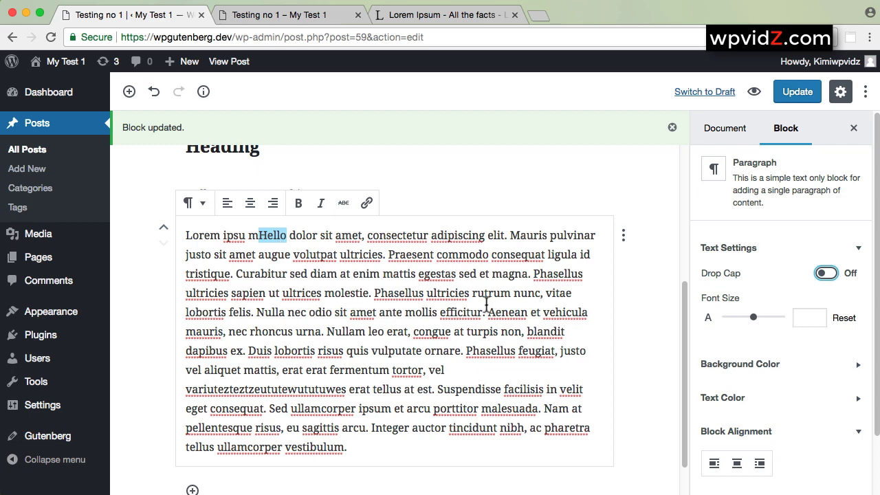
Compare the edited detached paragraph with the original reusable block below the post title and view the detached paragraph's block options.
scroll(427, 321, "up", 1)
scroll(427, 322, "up", 5)
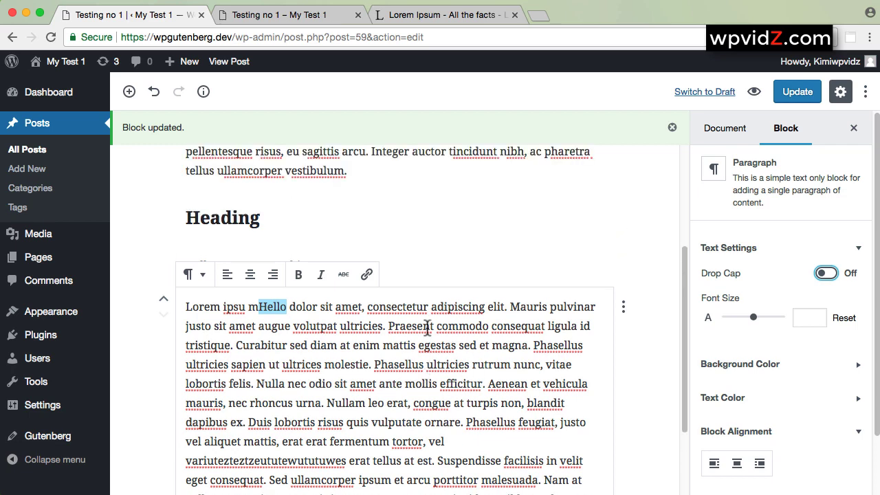
scroll(427, 326, "up", 4)
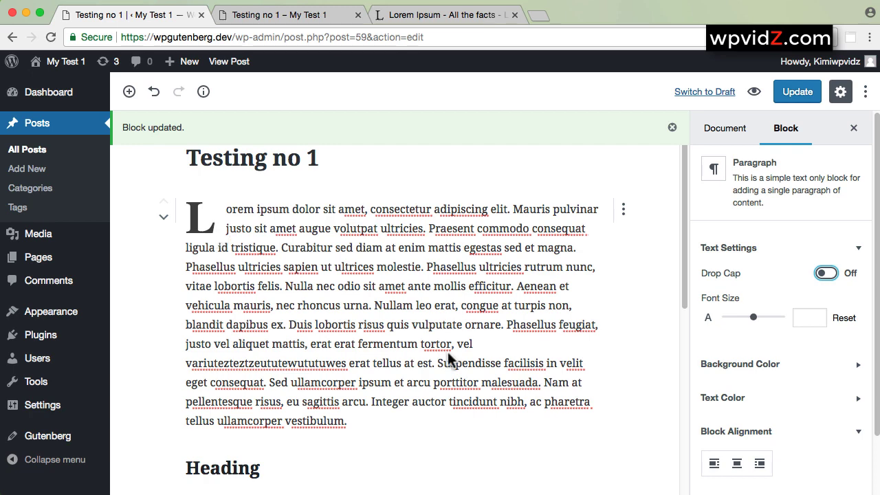
scroll(450, 357, "down", 5)
scroll(504, 352, "down", 1)
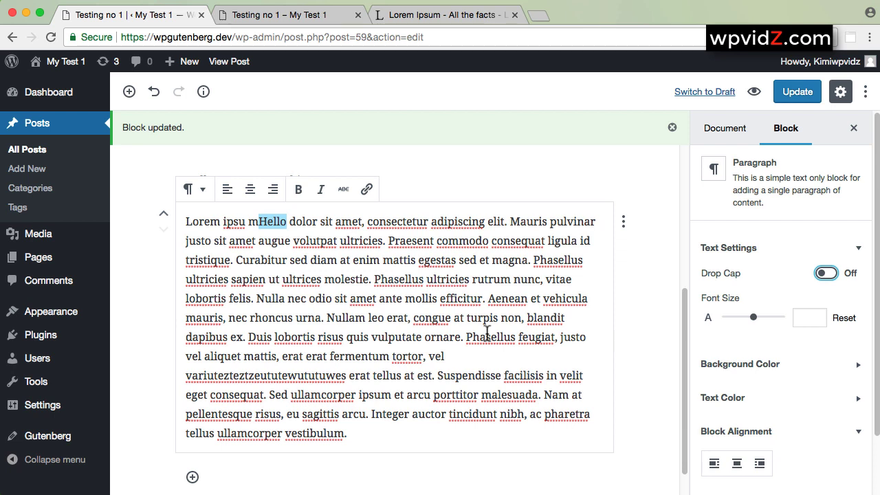
left_click(623, 223)
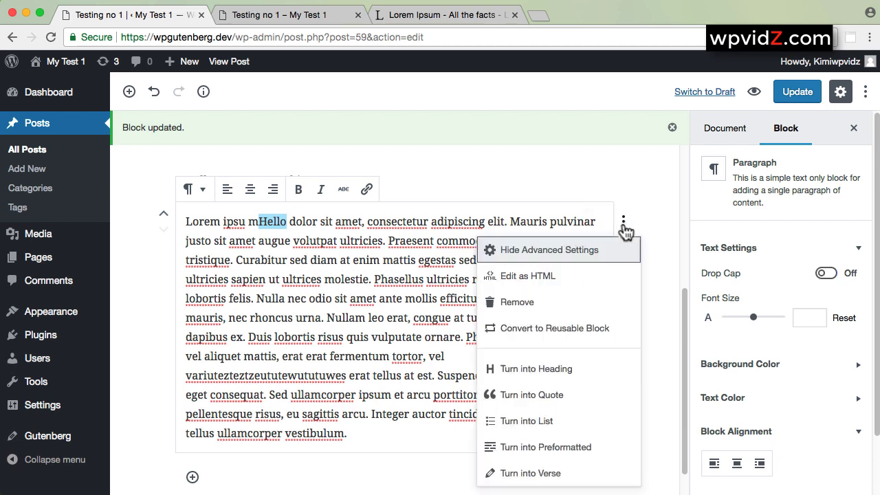
left_click(411, 375)
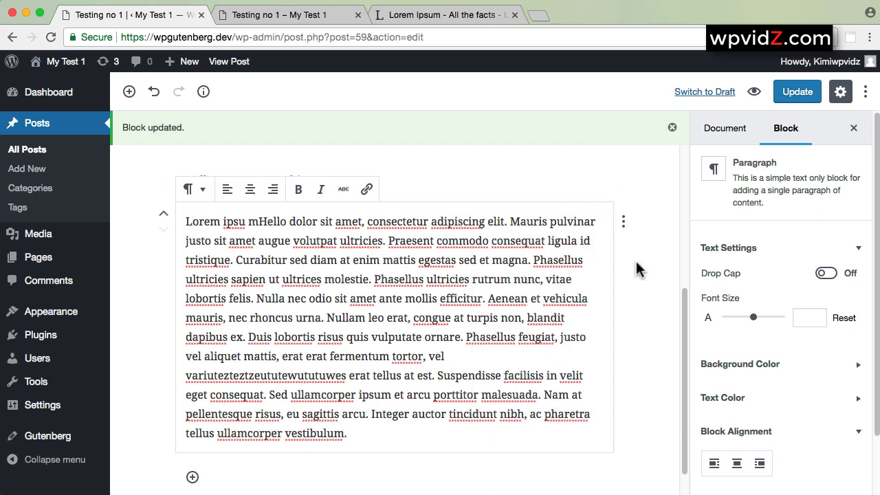
View the block options of the "Lorem ipsum paragraph" reusable block at the start of the post.
left_click(642, 297)
scroll(517, 396, "up", 3)
scroll(517, 396, "up", 4)
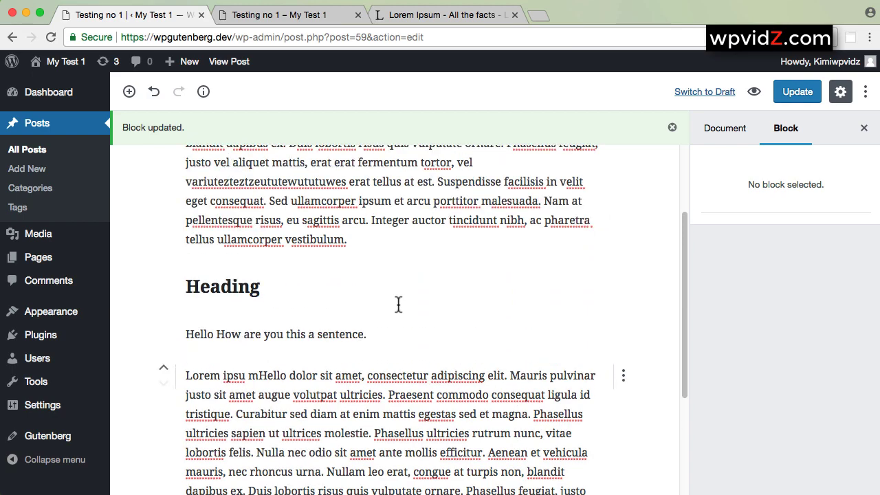
scroll(487, 361, "down", 5)
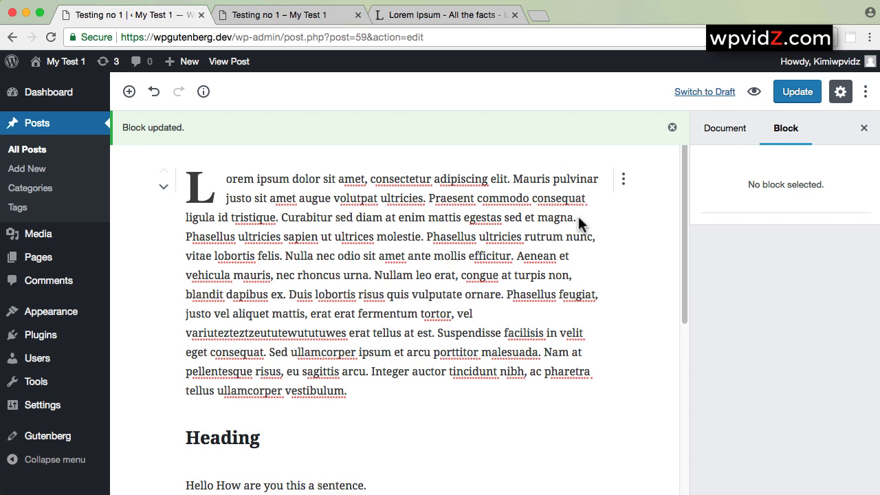
left_click(623, 181)
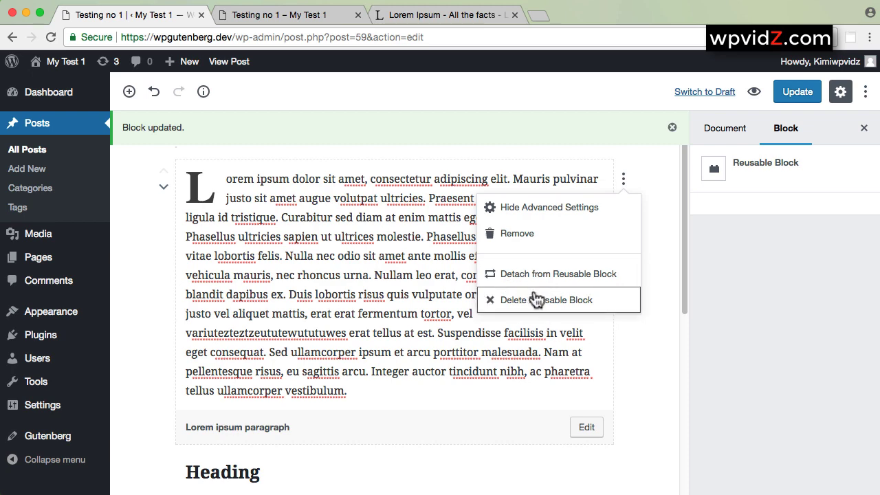
left_click(380, 336)
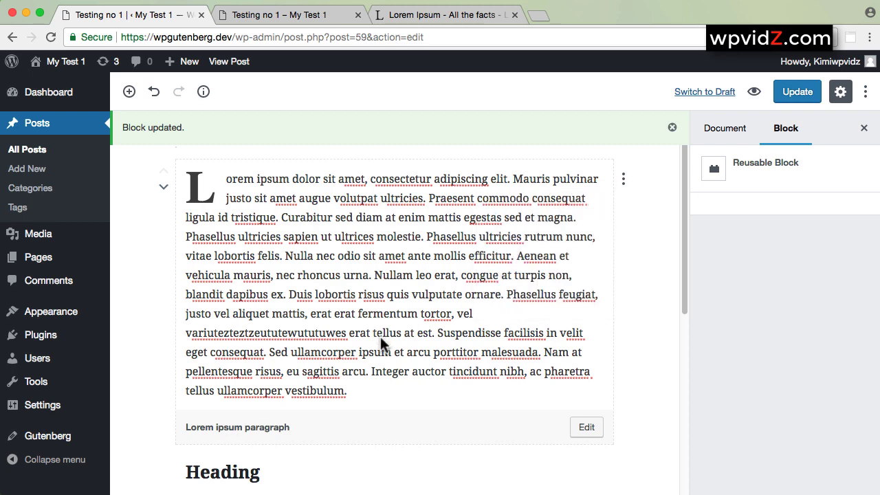
Open the block options of the detached paragraph at the end of the post again.
scroll(394, 349, "down", 10)
left_click(433, 278)
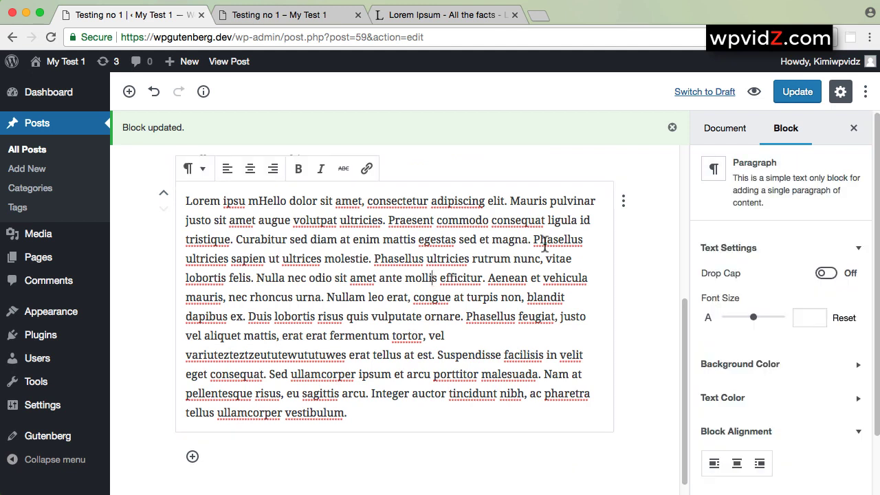
left_click(623, 202)
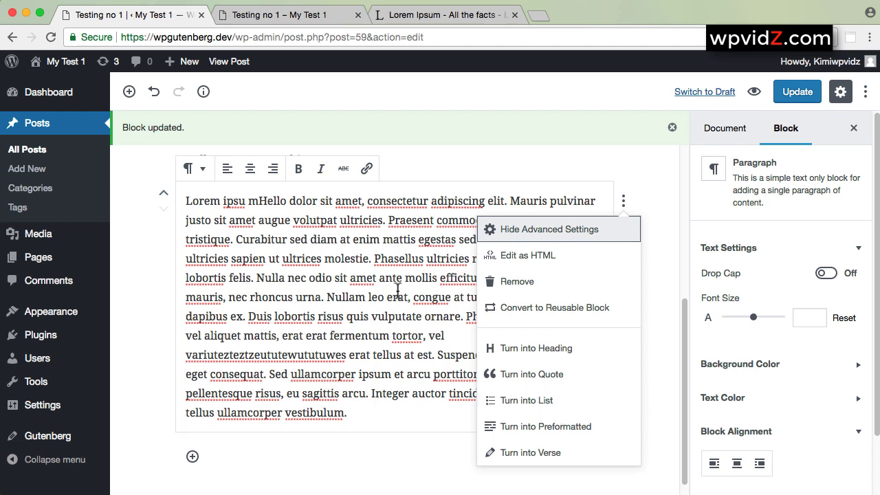
Turn the detached paragraph at the end of the post into a quote block.
left_click(550, 384)
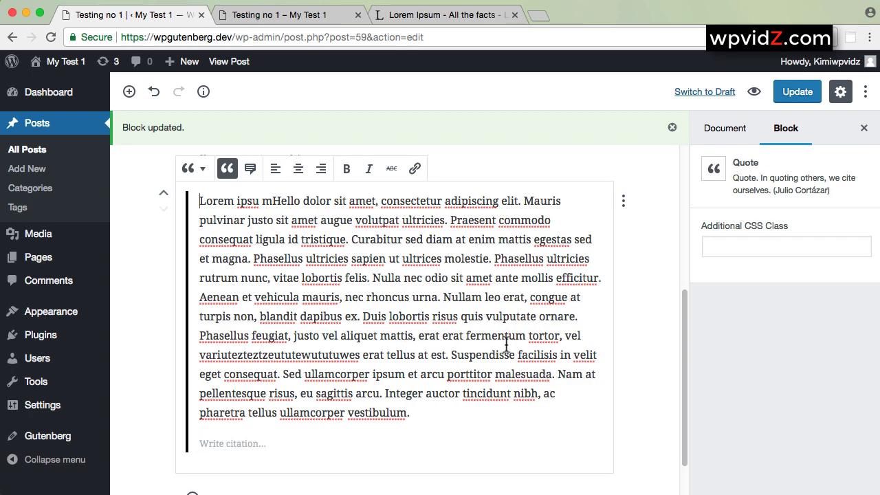
scroll(507, 344, "down", 2)
scroll(507, 344, "up", 2)
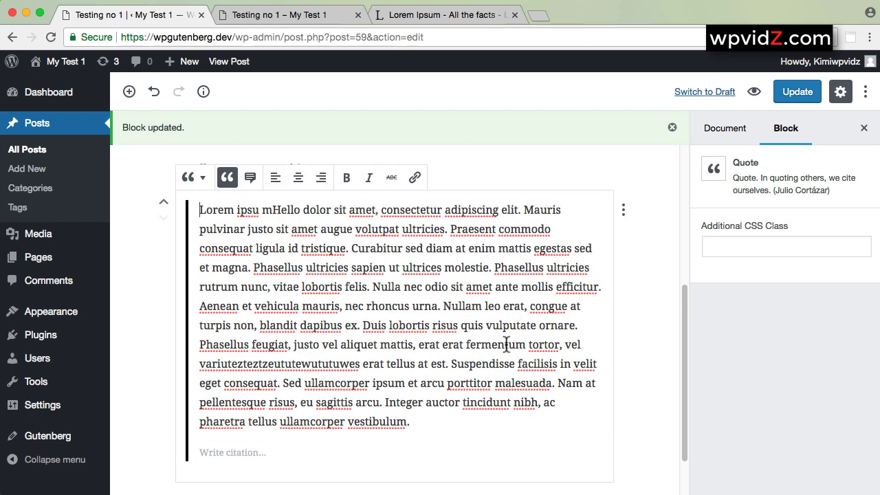
Open a preview of the post and close both the preview tab and the older published-post tab.
left_click(756, 91)
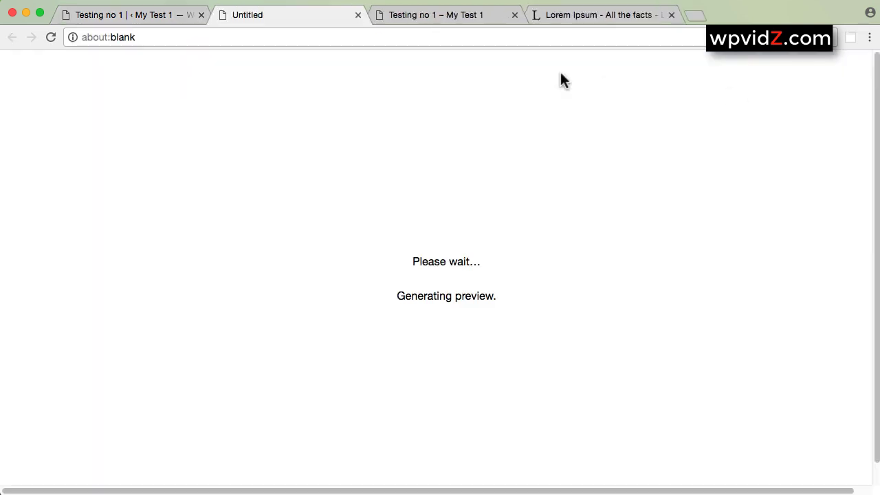
left_click(515, 14)
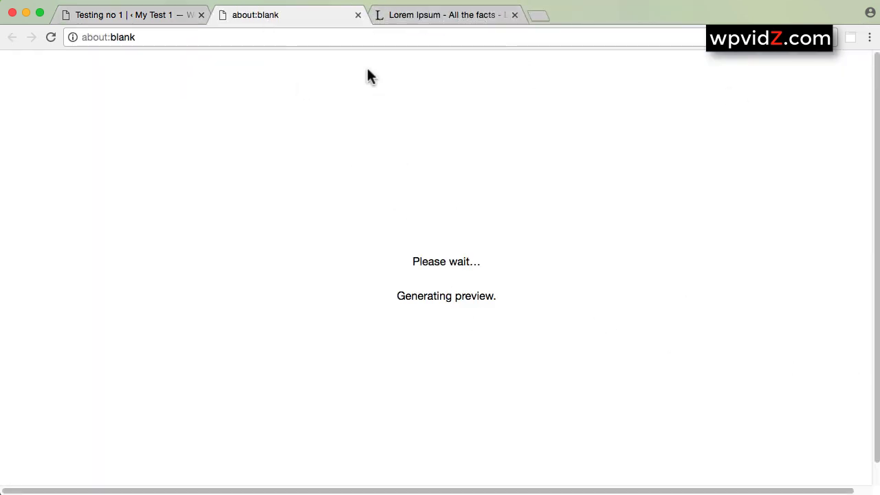
left_click(357, 15)
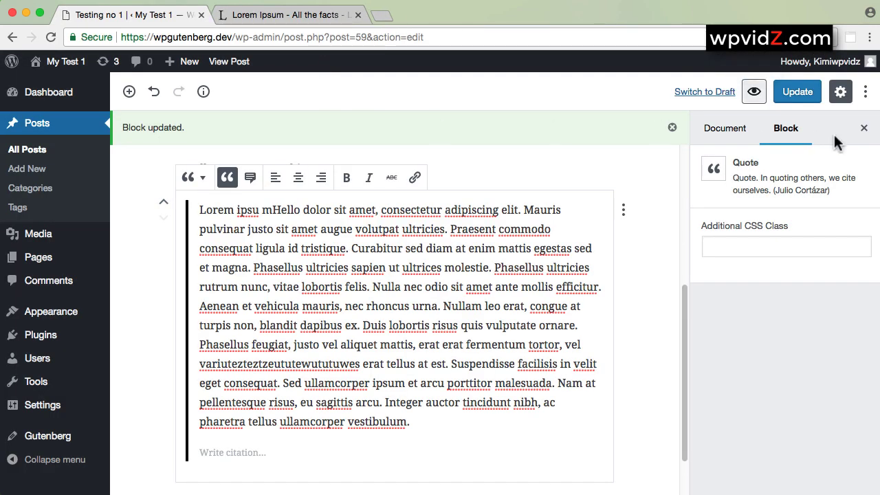
Update the post and check how the new quote block at its end looks on the published page.
left_click(795, 92)
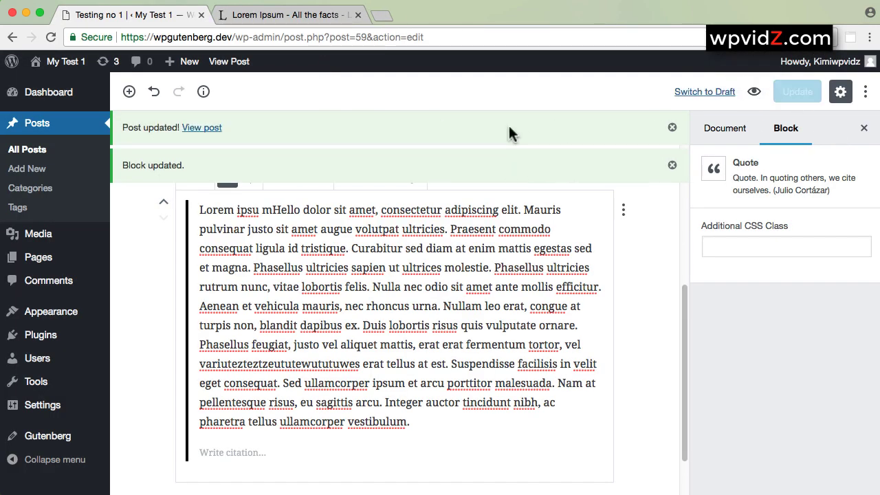
left_click(204, 129)
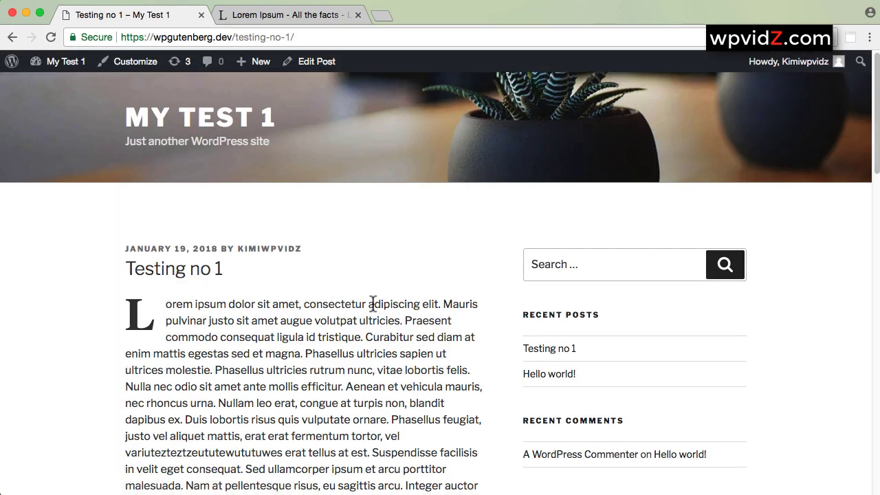
scroll(373, 306, "down", 10)
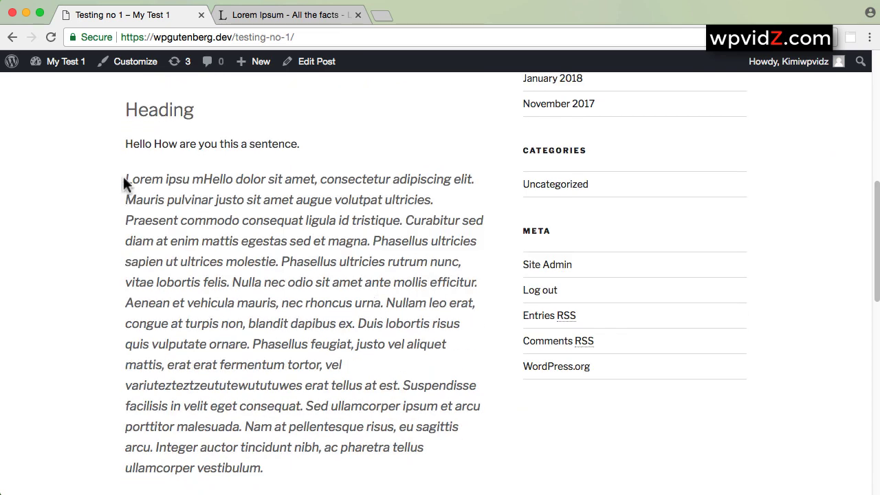
left_click_drag(123, 176, 375, 454)
scroll(385, 381, "down", 3)
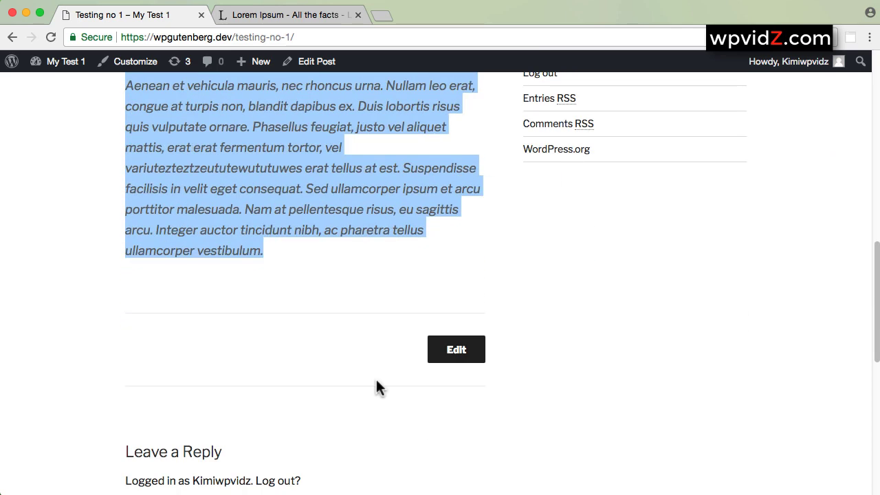
scroll(376, 380, "up", 2)
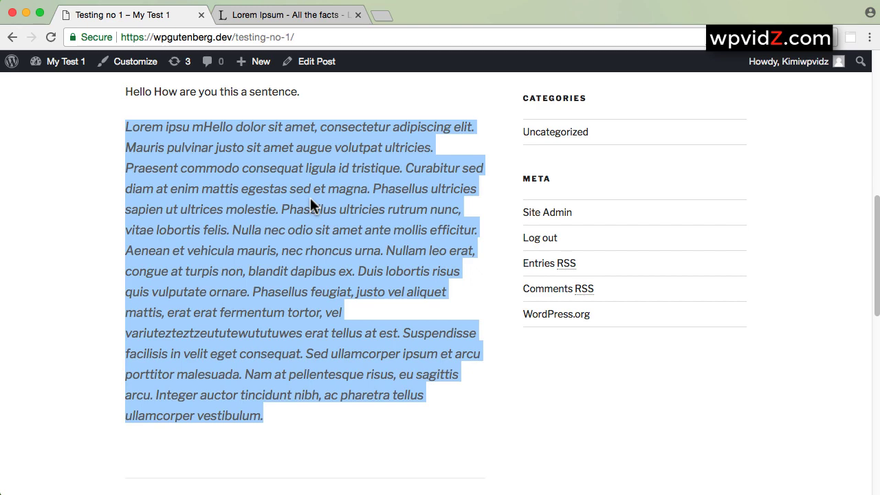
Reopen the post for editing and switch the quote block at its end to the large quote style.
left_click(315, 62)
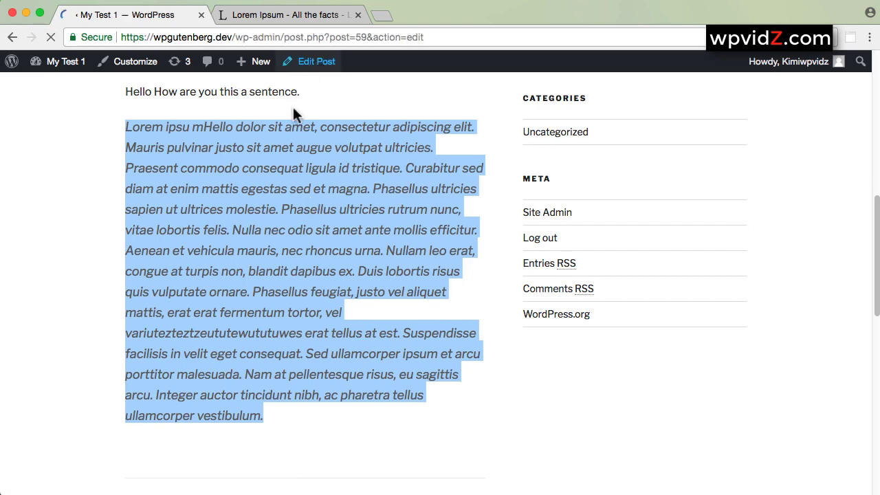
scroll(507, 337, "down", 3)
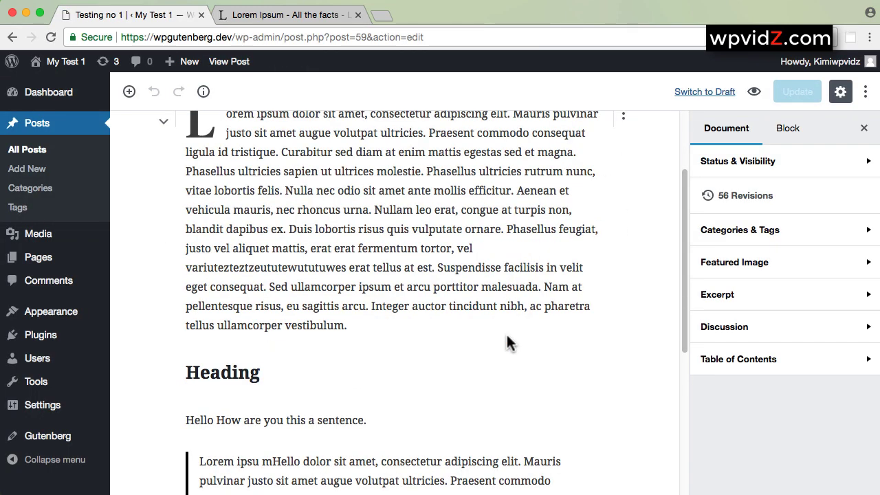
scroll(507, 341, "down", 5)
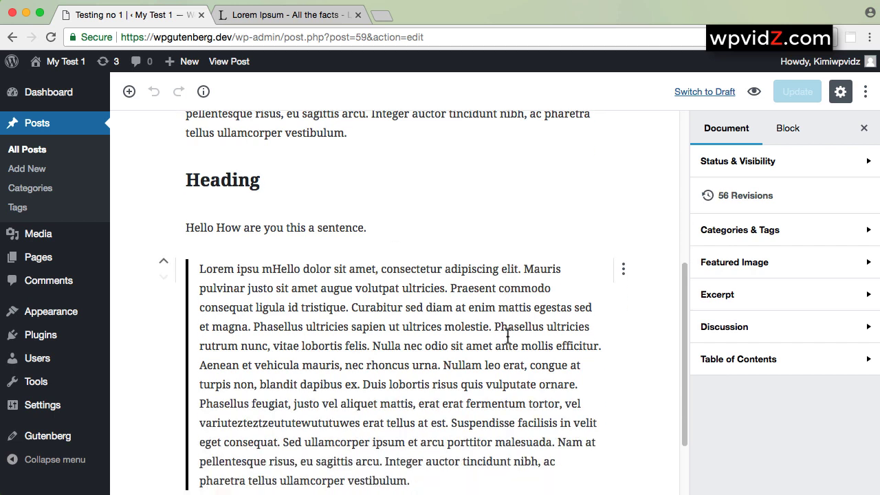
scroll(507, 335, "down", 1)
left_click(386, 320)
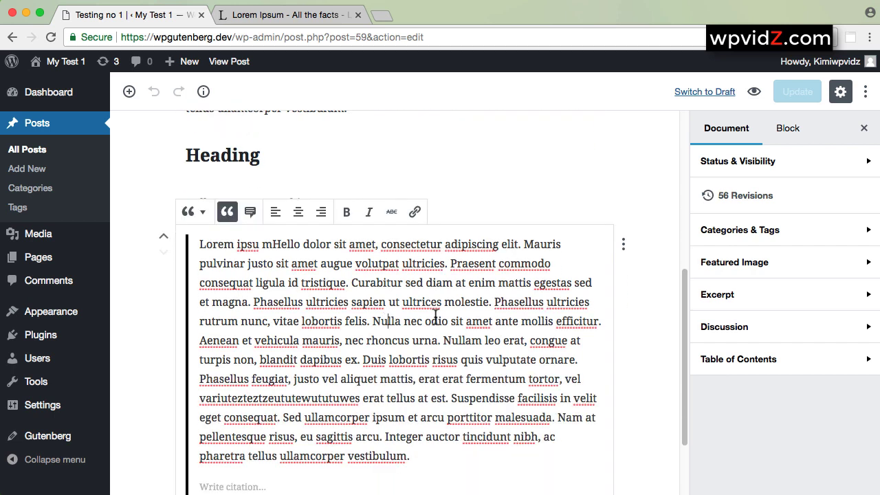
left_click(250, 212)
scroll(454, 337, "down", 5)
scroll(454, 336, "up", 4)
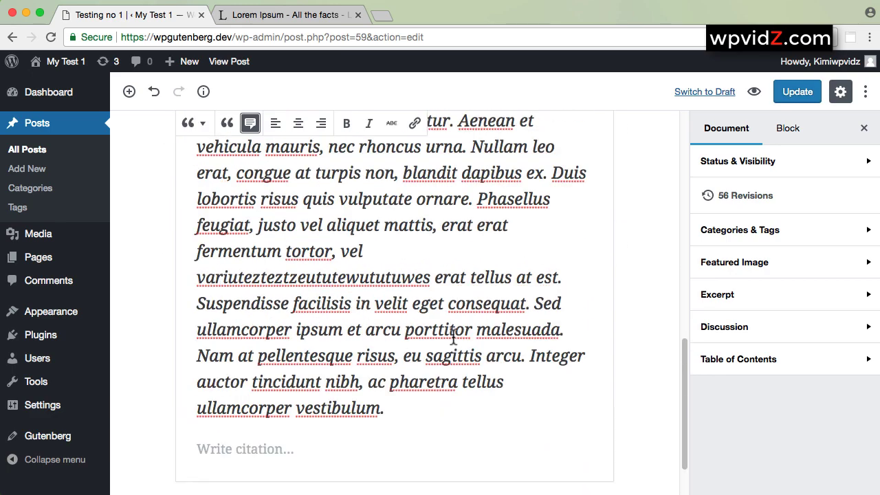
scroll(564, 248, "up", 1)
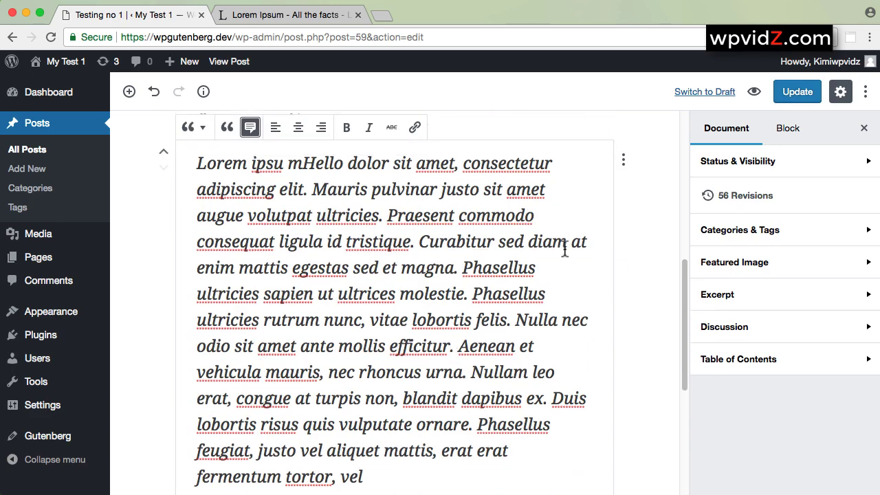
Update the post and check how the large-style quote appears on the published page.
left_click(789, 94)
left_click(199, 128)
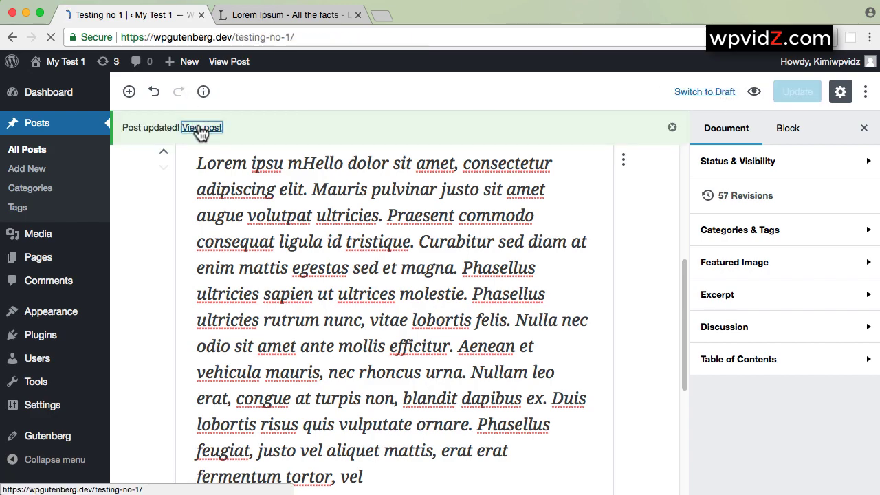
scroll(348, 350, "down", 10)
scroll(349, 347, "up", 3)
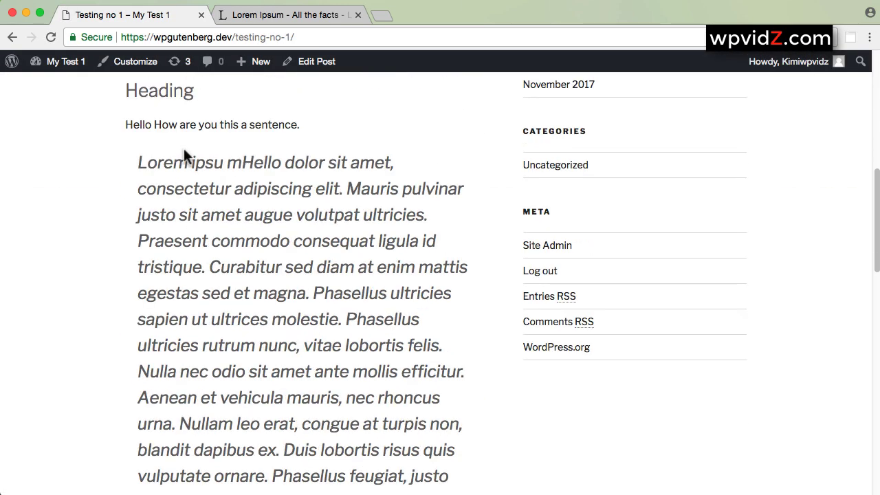
scroll(361, 325, "down", 5)
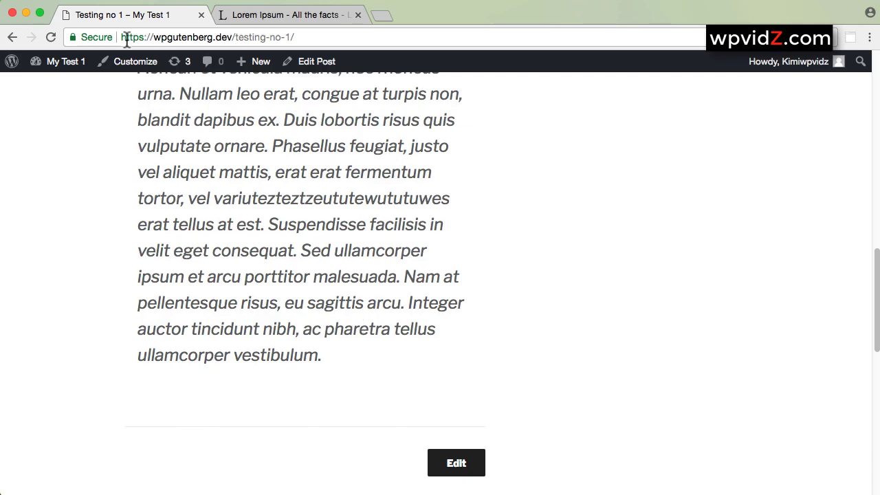
Return to editing the post and set the quote block at its end to the regular quote style.
left_click(313, 63)
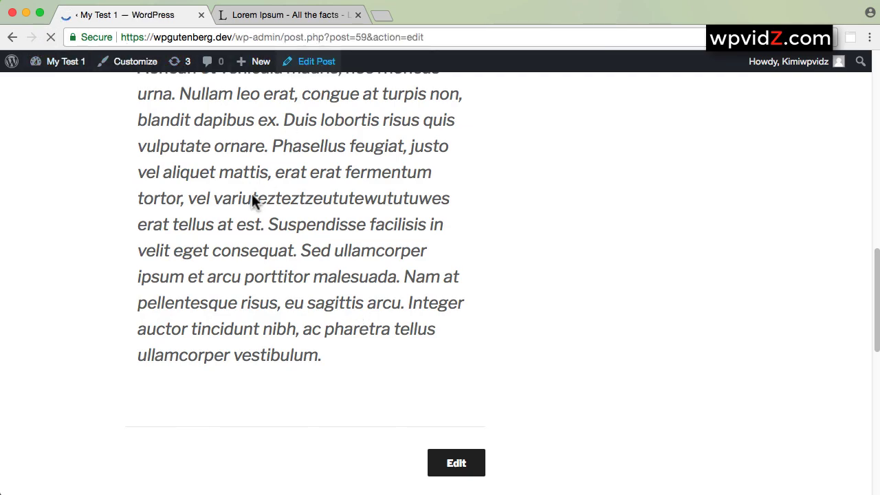
scroll(401, 255, "down", 9)
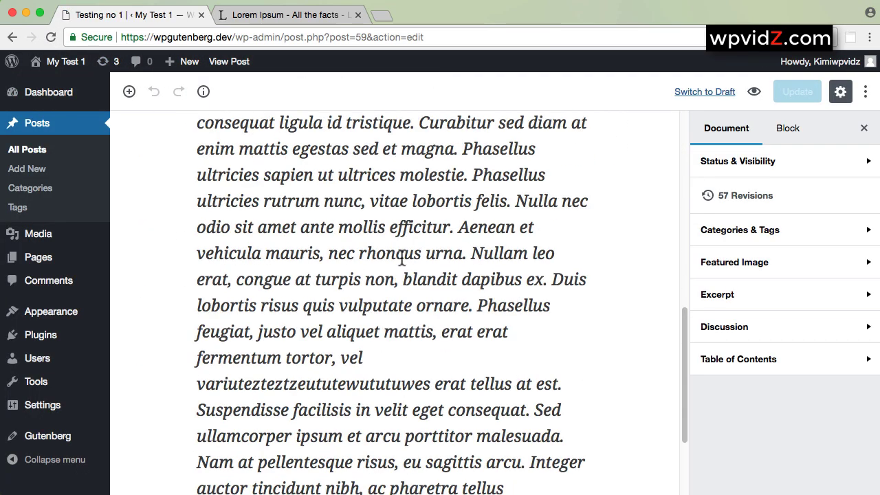
scroll(403, 263, "up", 5)
left_click(314, 334)
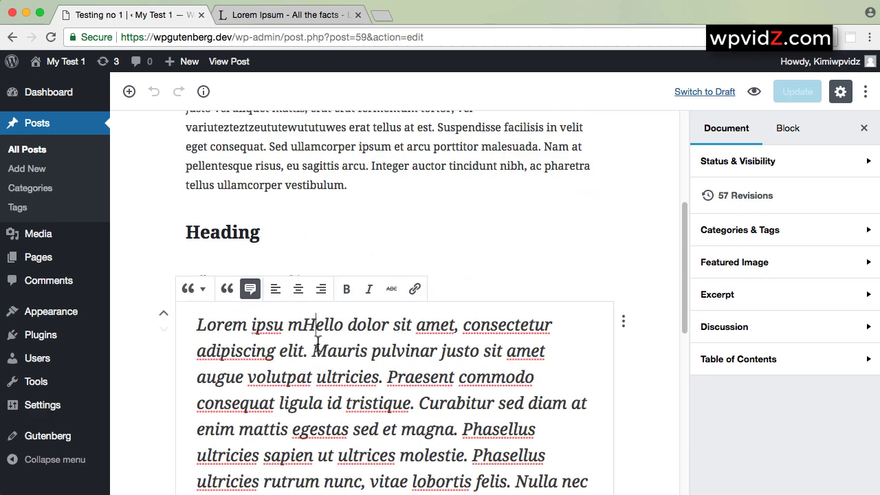
scroll(319, 342, "down", 3)
scroll(319, 344, "up", 1)
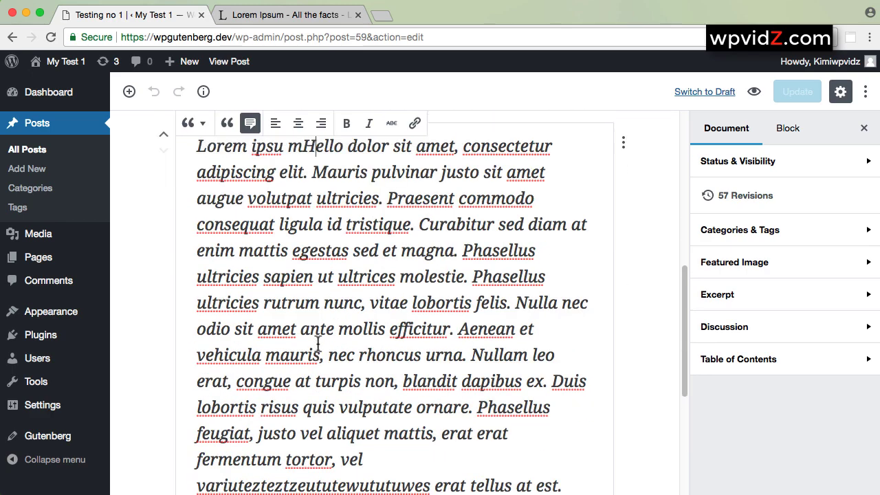
left_click(228, 125)
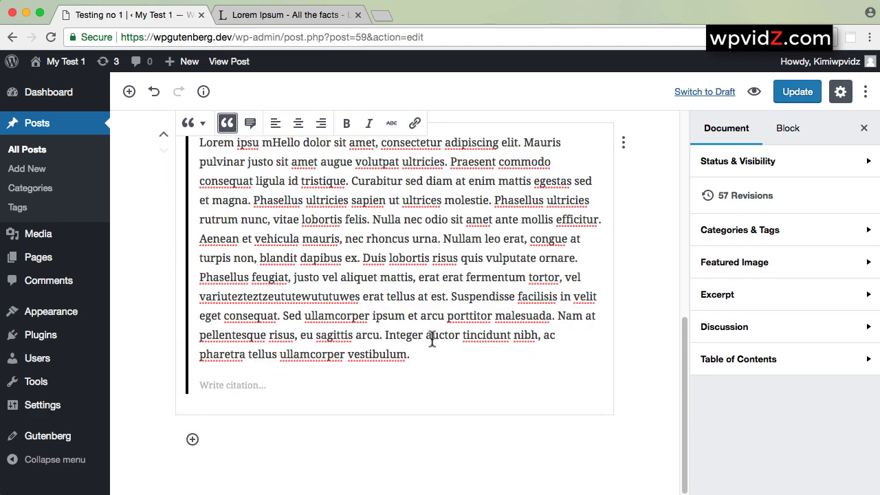
Add the citation "This is my quote" to the quote block and update the post.
left_click(219, 387)
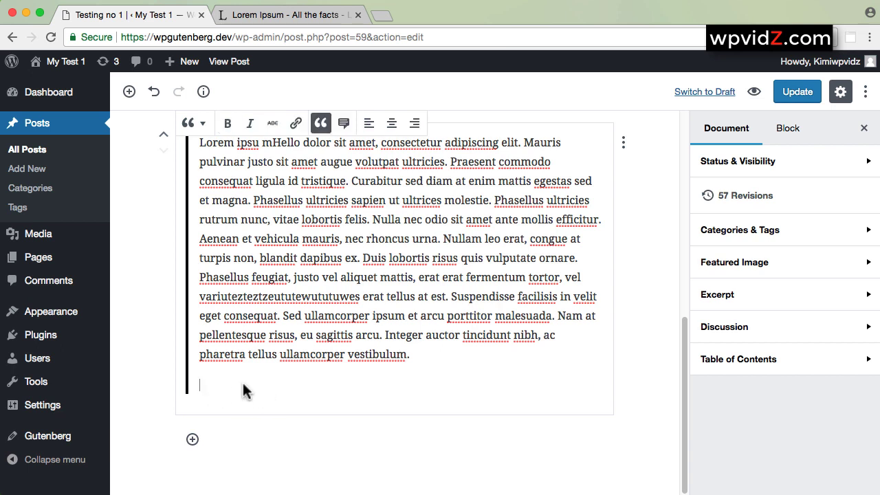
type("This is my quote")
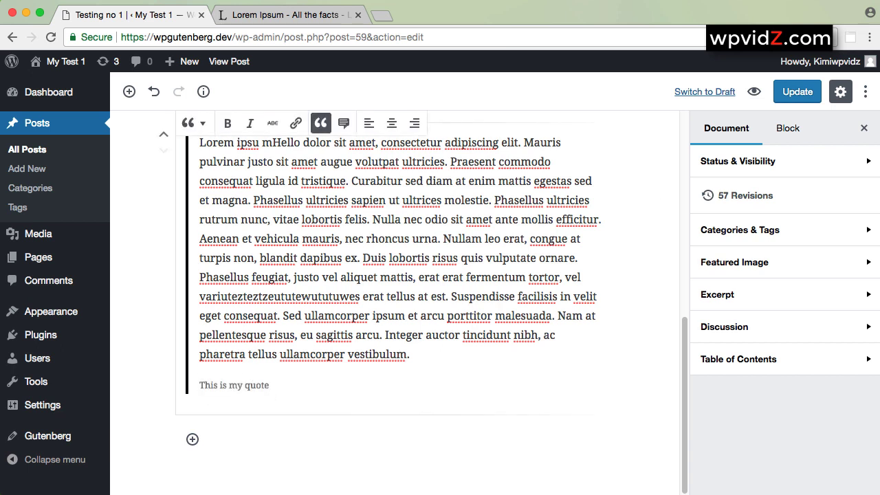
left_click(787, 97)
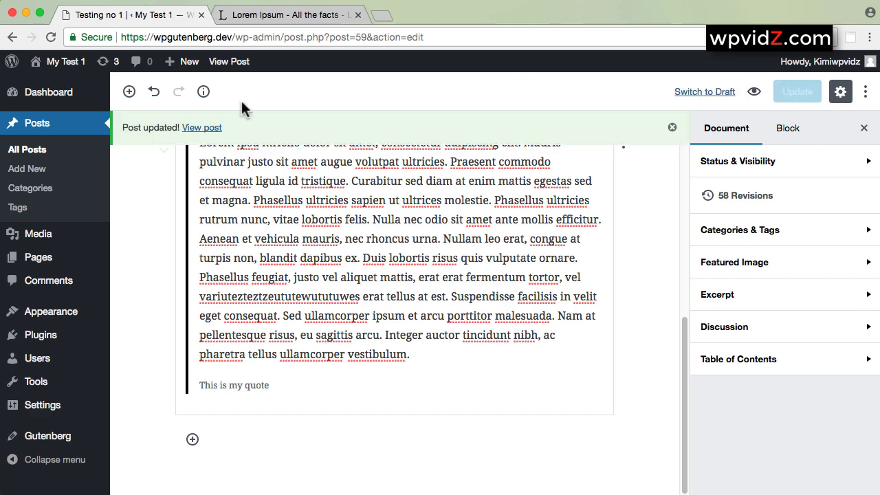
Examine the quote's citation on the published page and reopen the post for editing.
left_click(204, 128)
scroll(335, 237, "down", 5)
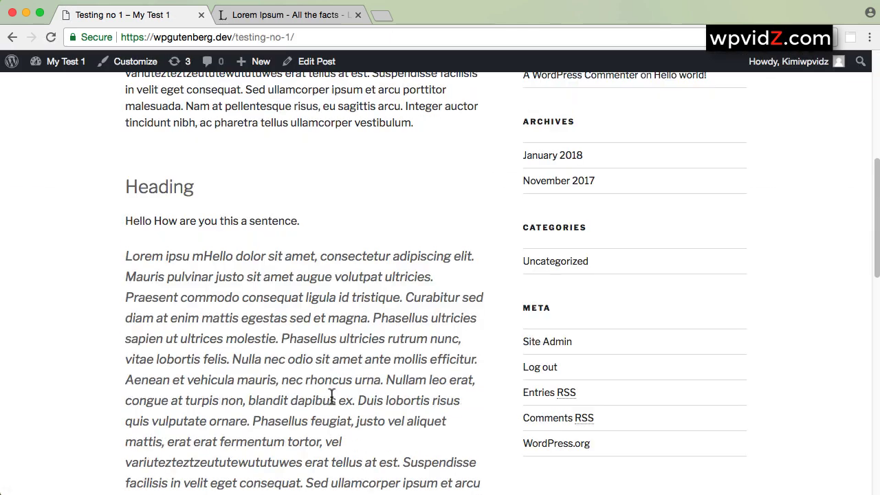
scroll(331, 397, "down", 4)
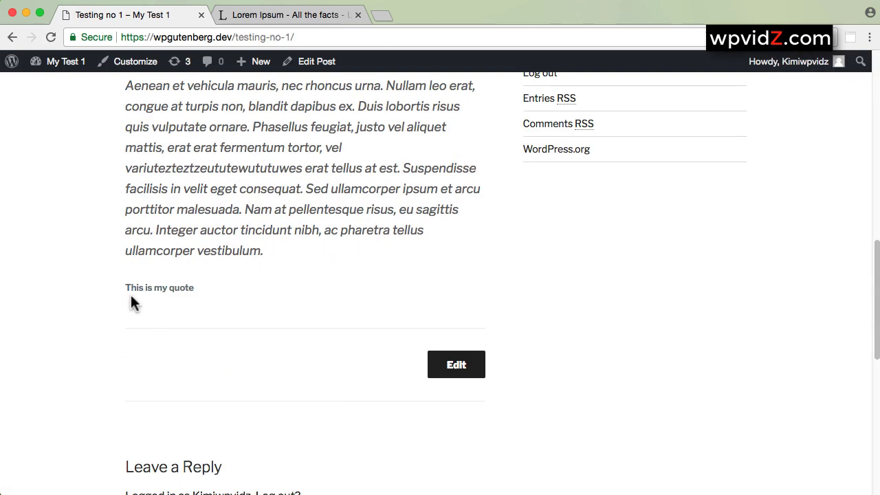
left_click_drag(126, 286, 200, 294)
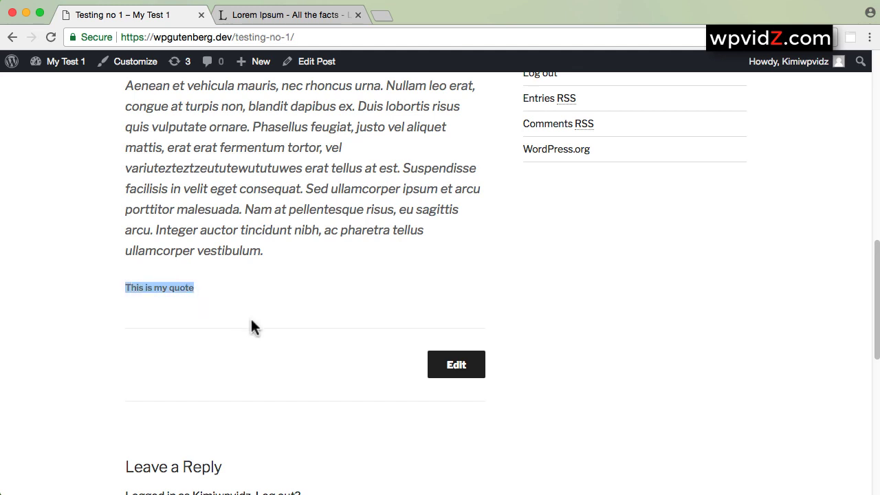
left_click(323, 61)
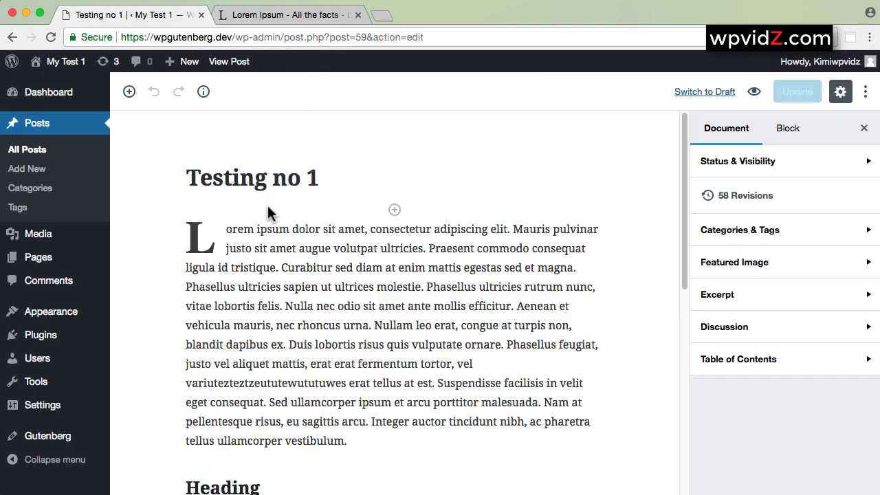
Turn the quote block at the end of the post into a paragraph.
scroll(417, 323, "down", 5)
scroll(417, 321, "down", 5)
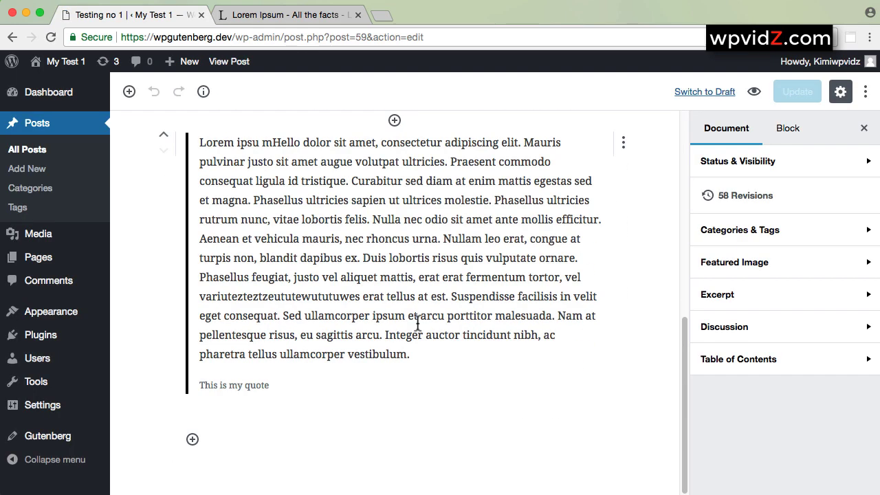
left_click(527, 269)
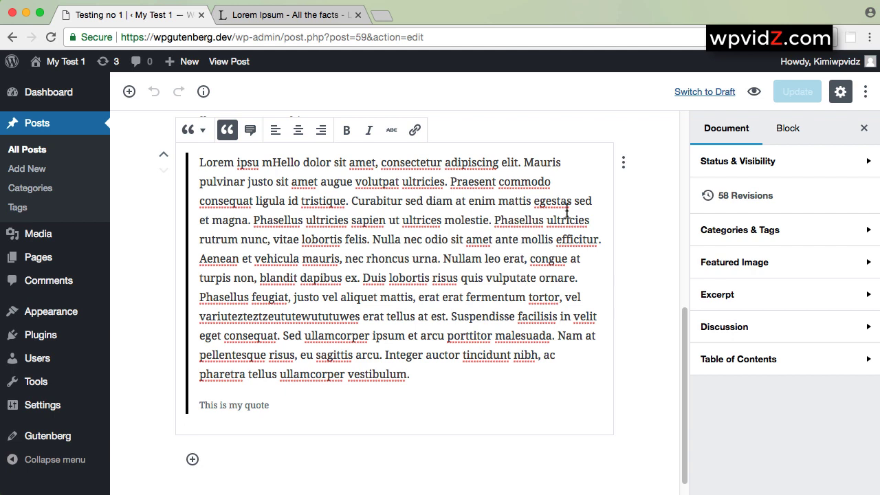
left_click(624, 165)
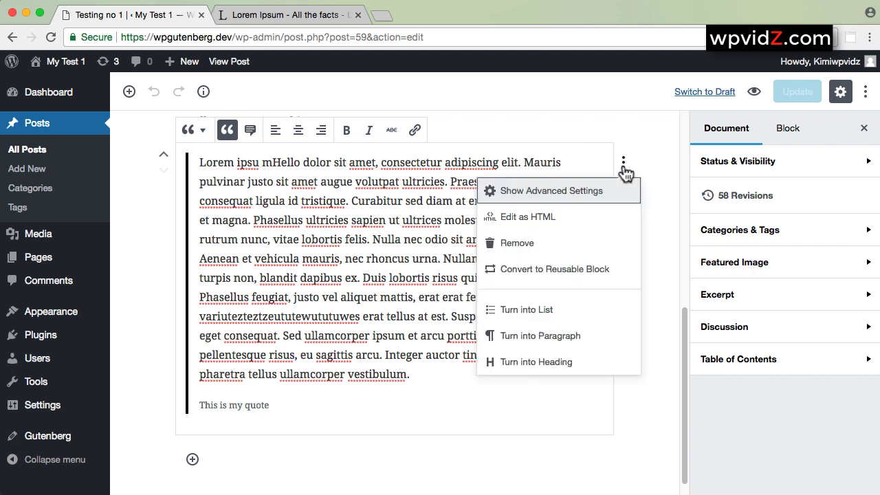
left_click(535, 341)
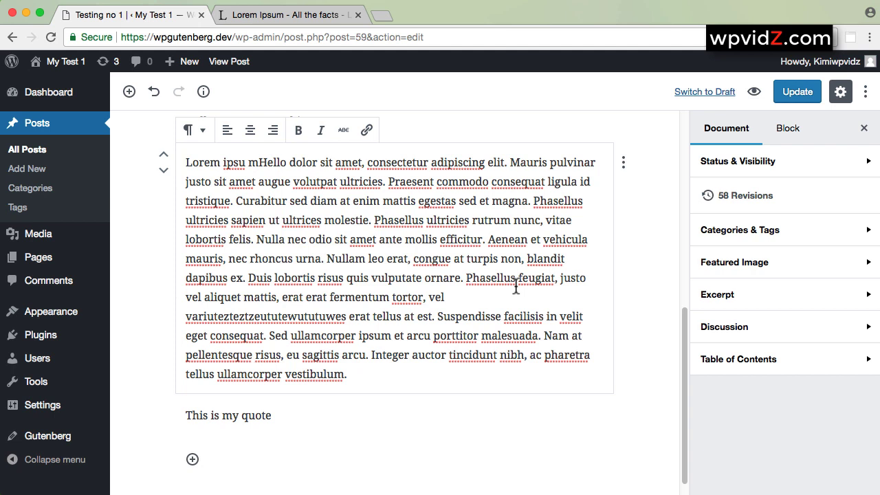
Compare the block settings of the two converted paragraphs with the document settings.
left_click(266, 416)
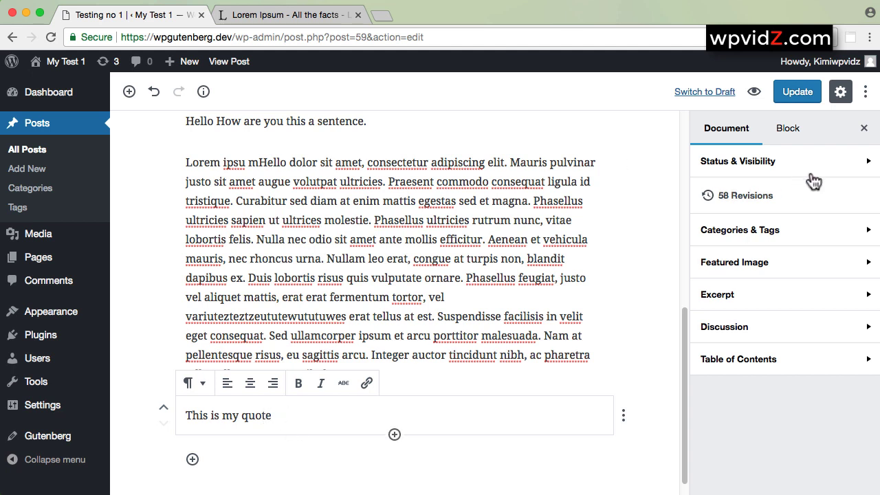
left_click(791, 134)
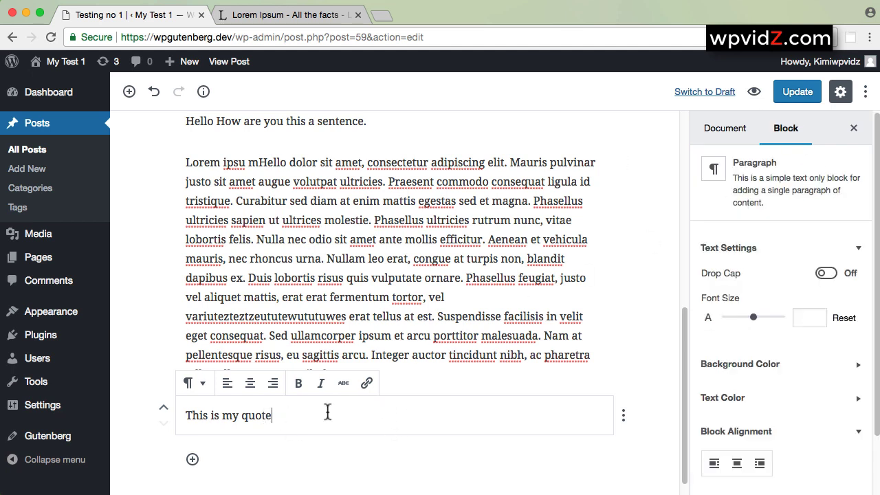
left_click(359, 316)
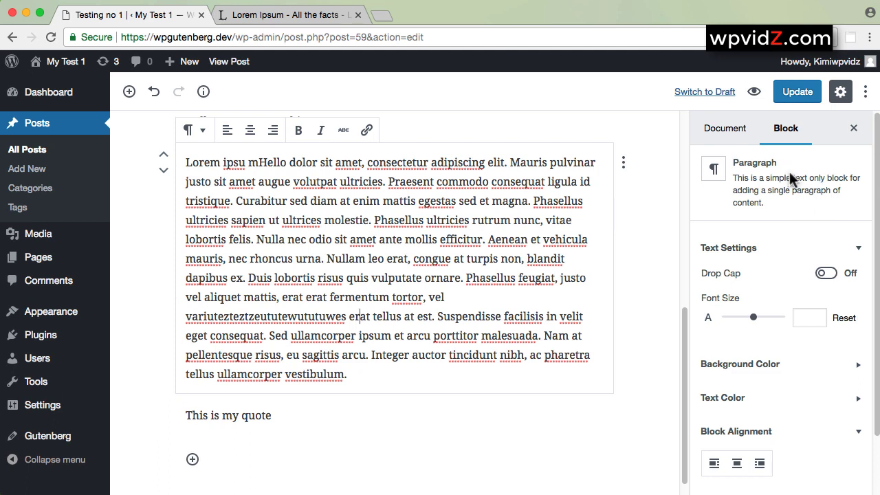
left_click(739, 134)
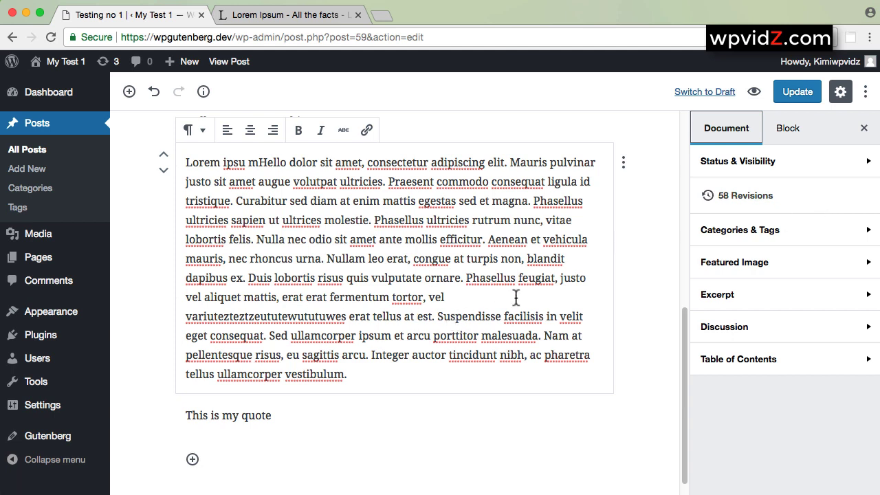
left_click(788, 129)
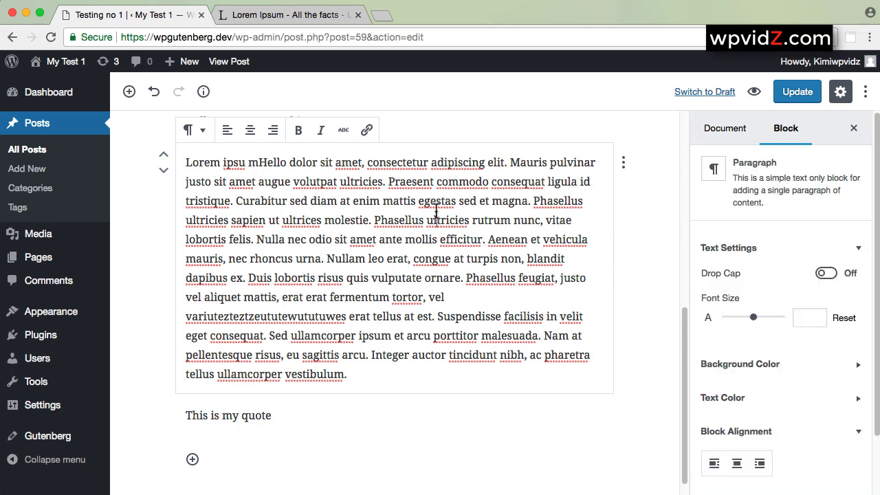
left_click(271, 417)
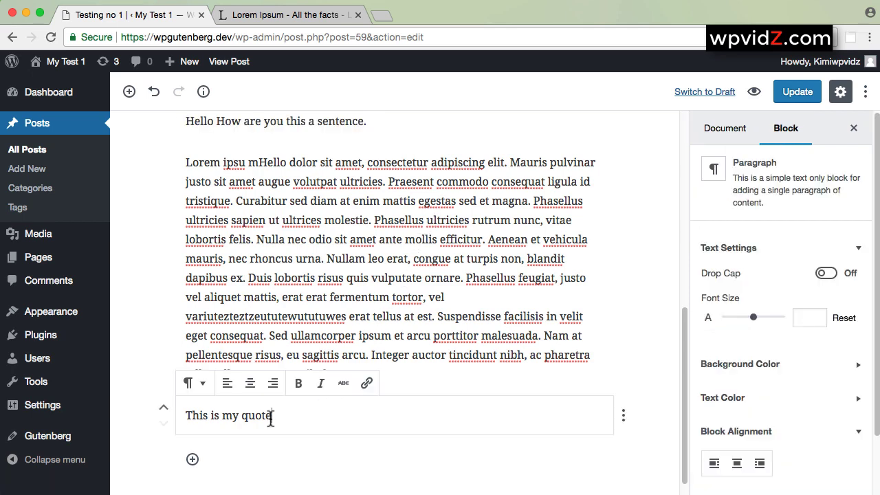
Examine how the block settings differ between the Heading block and the paragraphs below it.
scroll(506, 320, "up", 5)
left_click(317, 278)
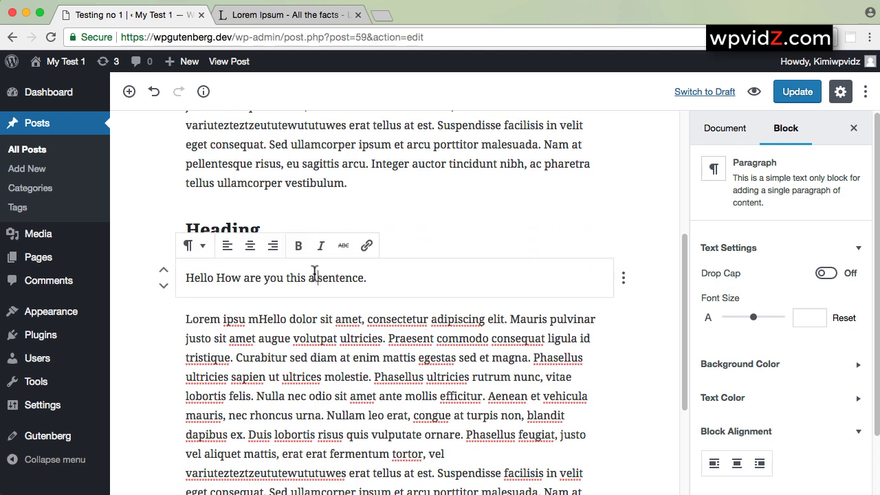
left_click(254, 227)
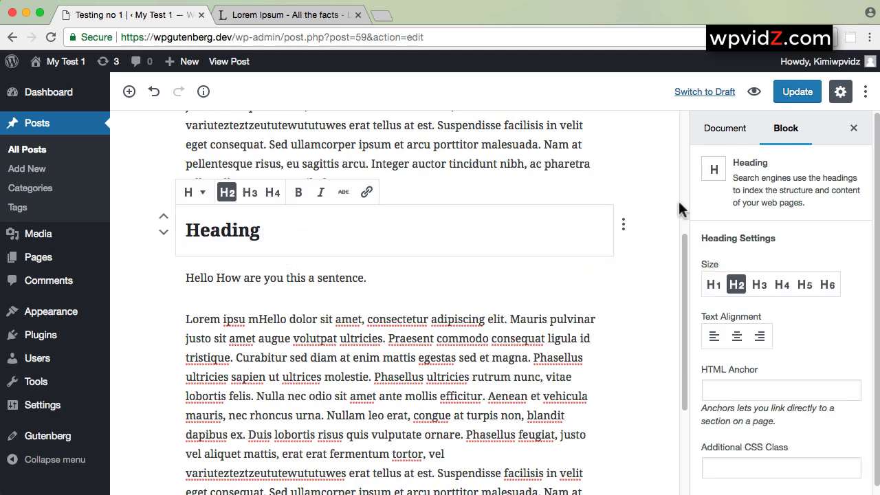
scroll(595, 371, "down", 5)
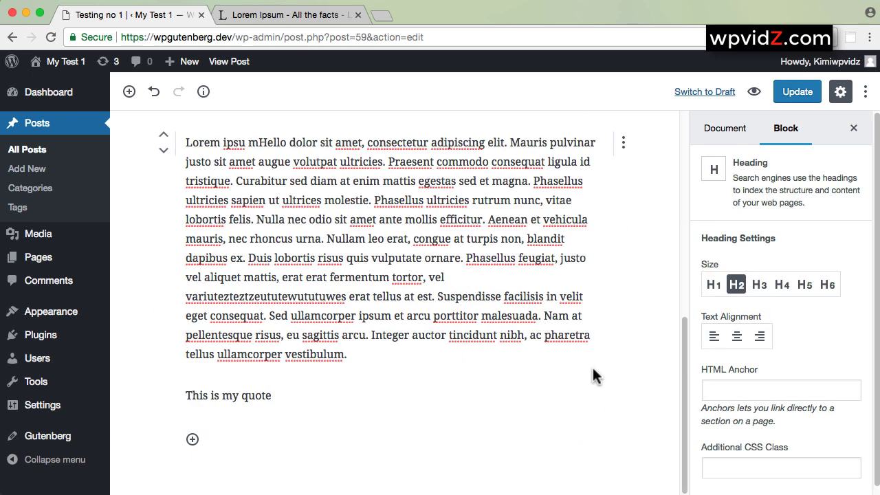
left_click(392, 317)
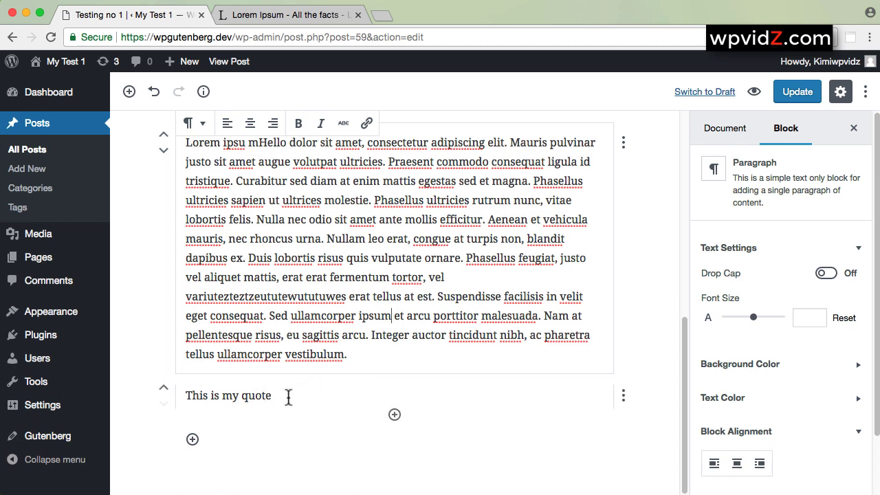
left_click_drag(289, 398, 200, 398)
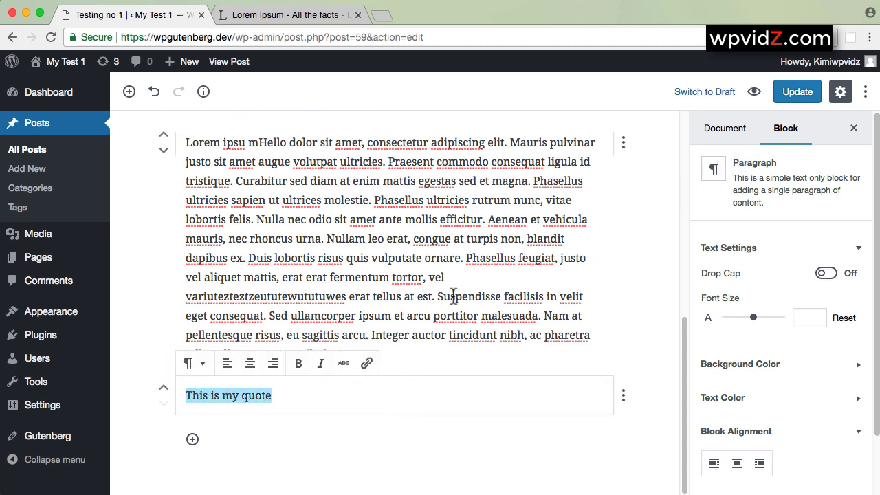
left_click(413, 315)
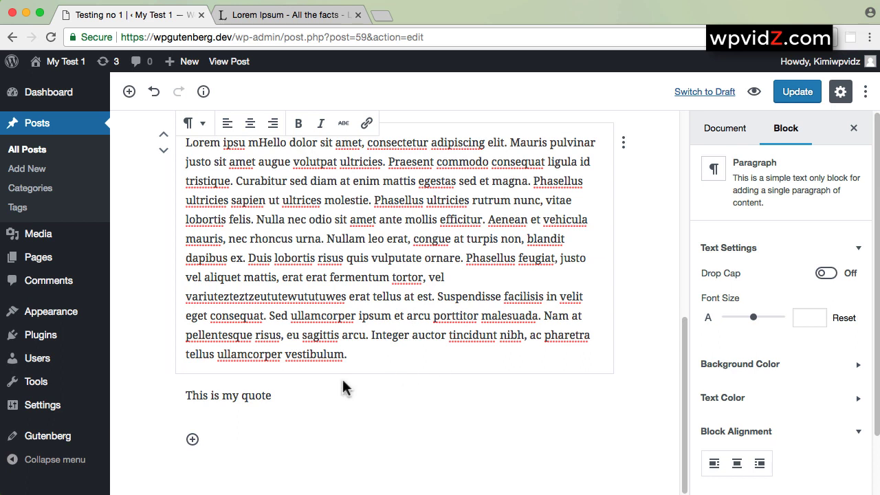
Try turning the Lorem ipsum paragraph below the heading into a list, and undo the conversion.
scroll(588, 269, "up", 3)
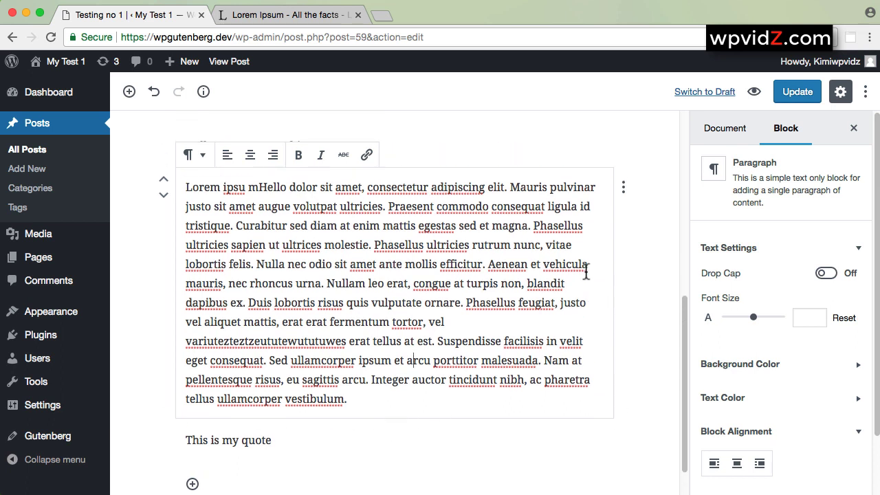
left_click(624, 219)
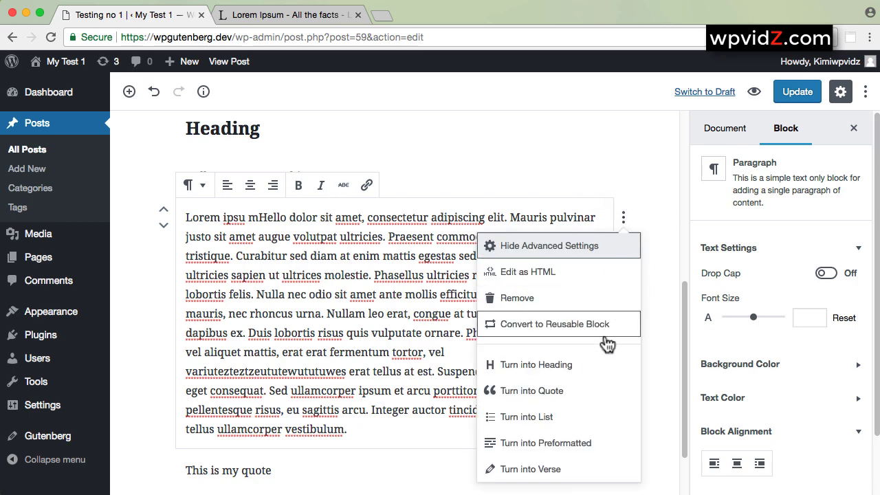
left_click(526, 419)
scroll(364, 300, "down", 2)
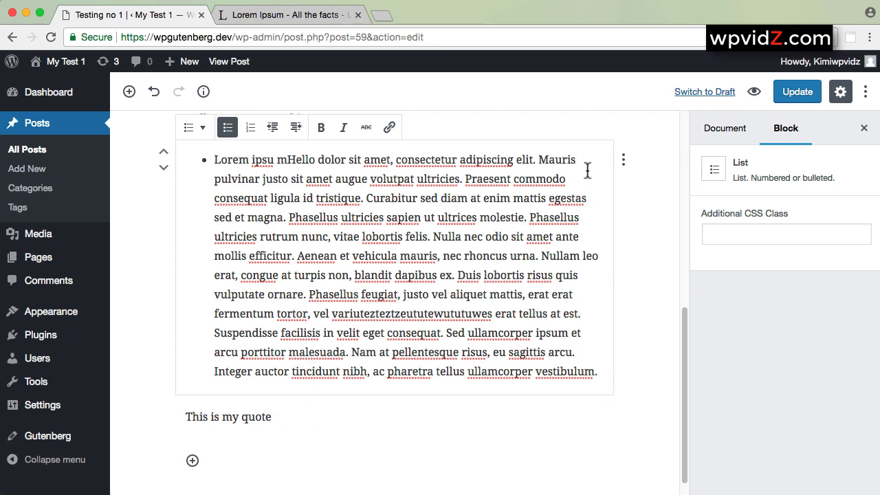
left_click(155, 94)
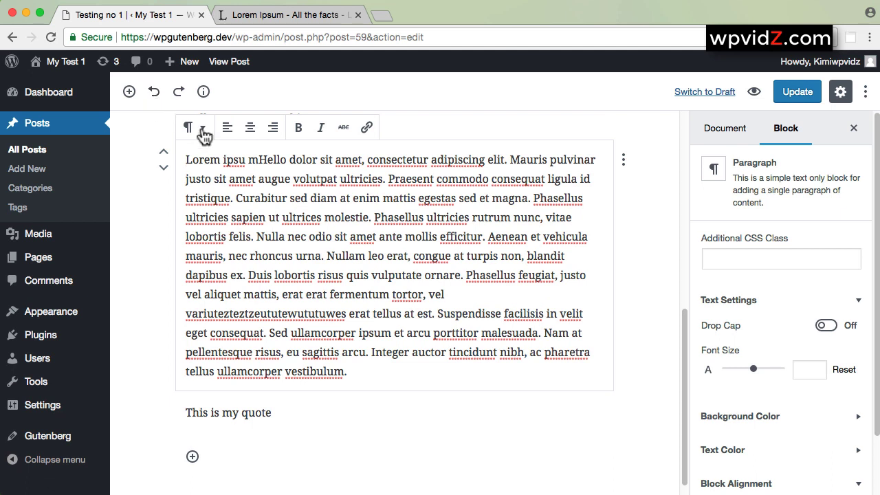
Review the Lorem ipsum paragraph's conversion options and collapse its Text Settings section.
left_click(623, 163)
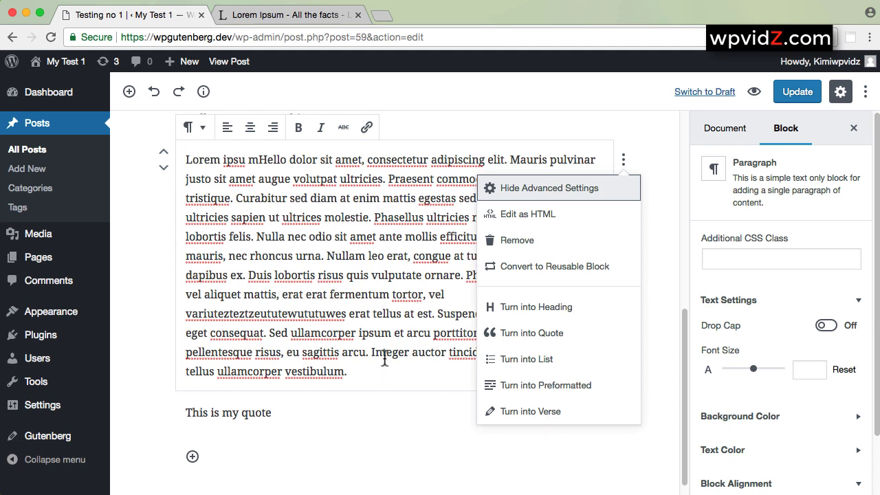
left_click(360, 314)
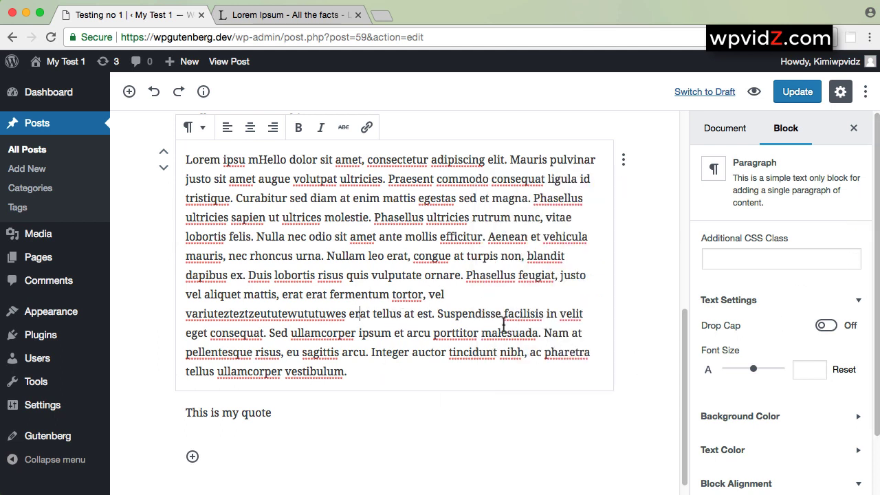
left_click(862, 306)
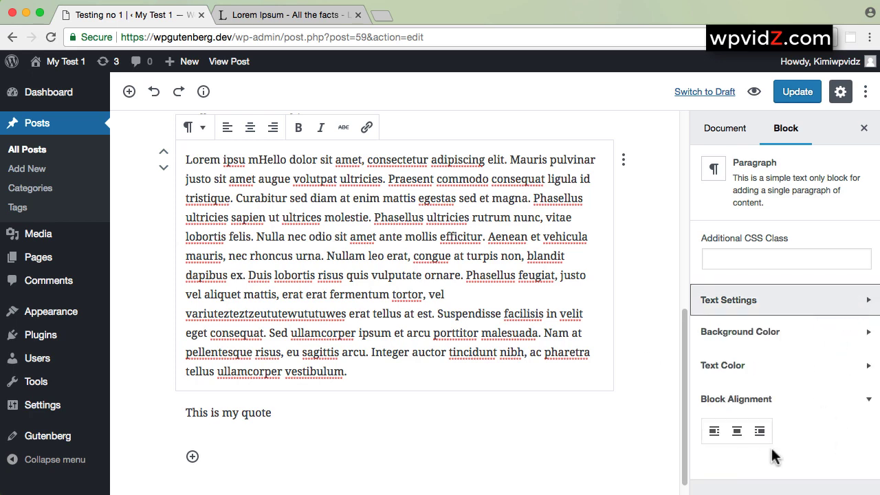
Move the Heading block down to the end of the post, below "This is my quote".
scroll(433, 319, "up", 5)
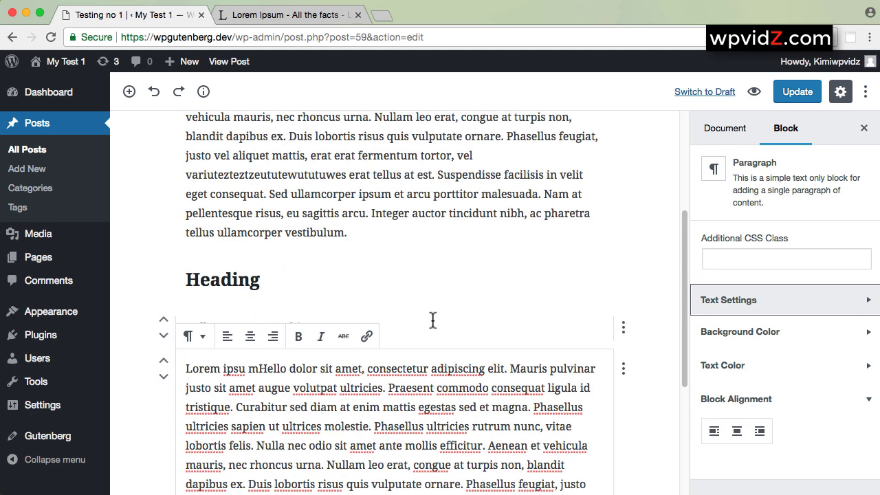
left_click(253, 282)
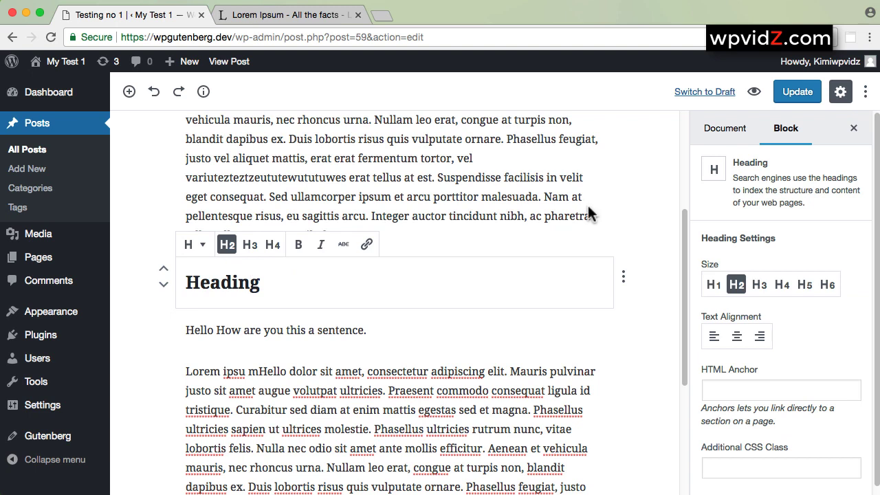
left_click(162, 286)
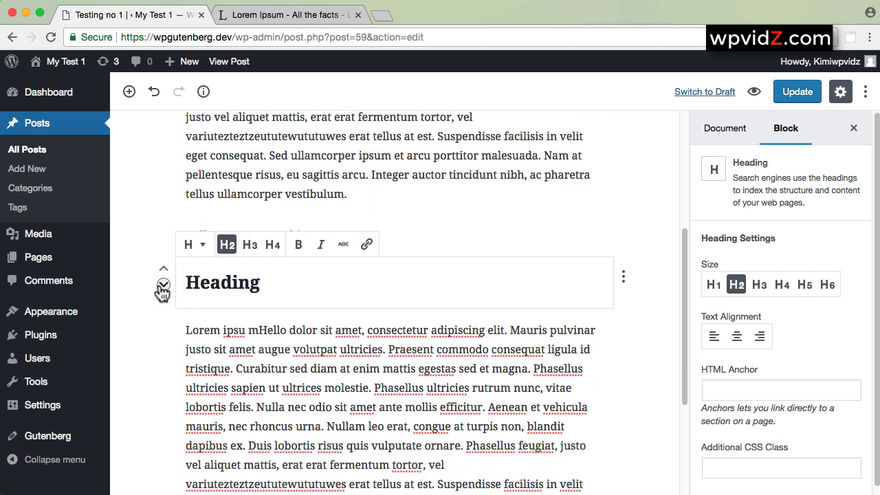
left_click(163, 285)
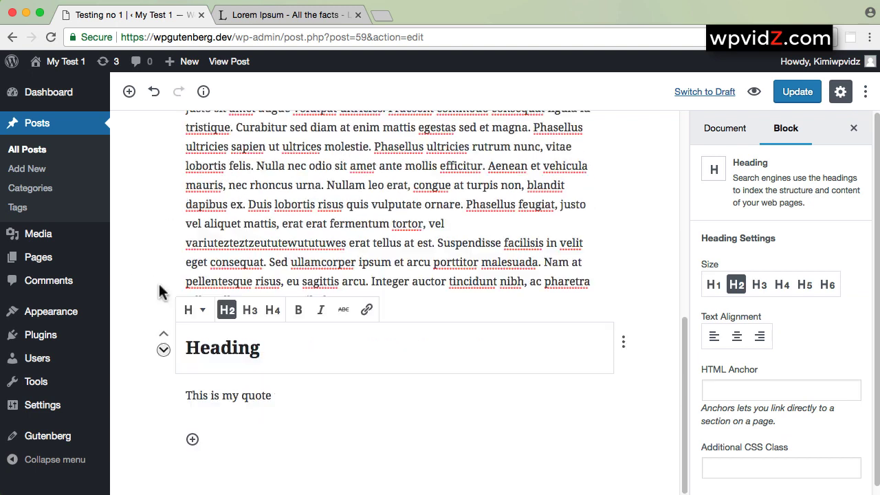
left_click(163, 352)
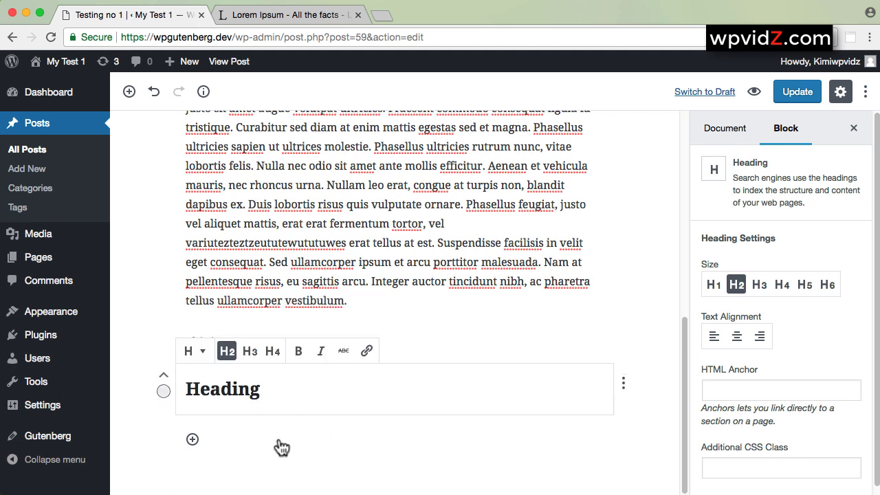
Check which block types the Heading block can be transformed into.
left_click(310, 393)
left_click(197, 351)
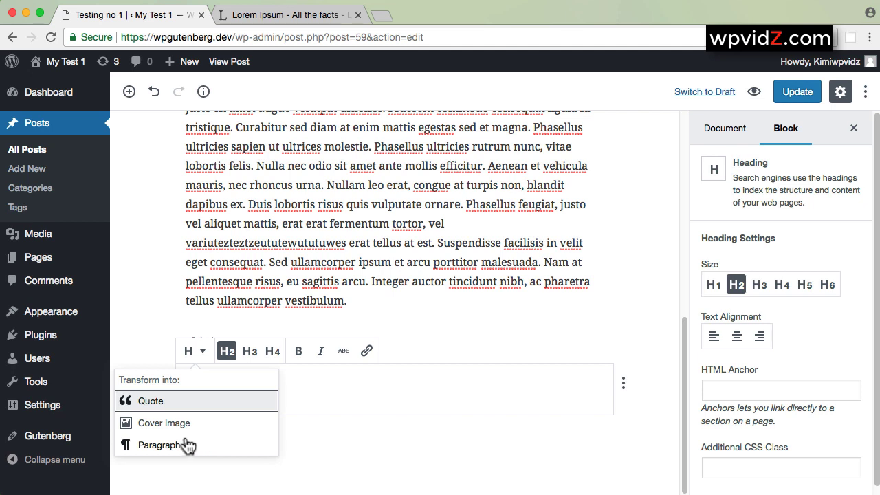
left_click(624, 385)
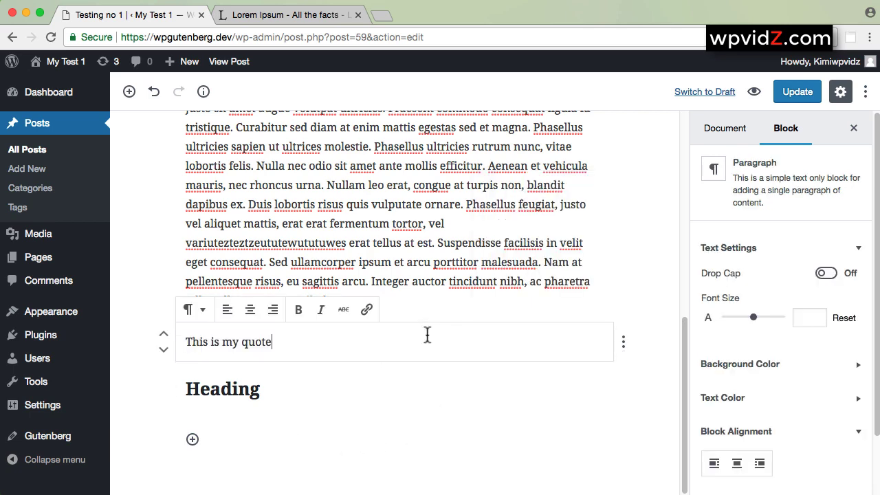
Set the Heading block at the end of the post to H3 and format its text bold and italic.
left_click(246, 375)
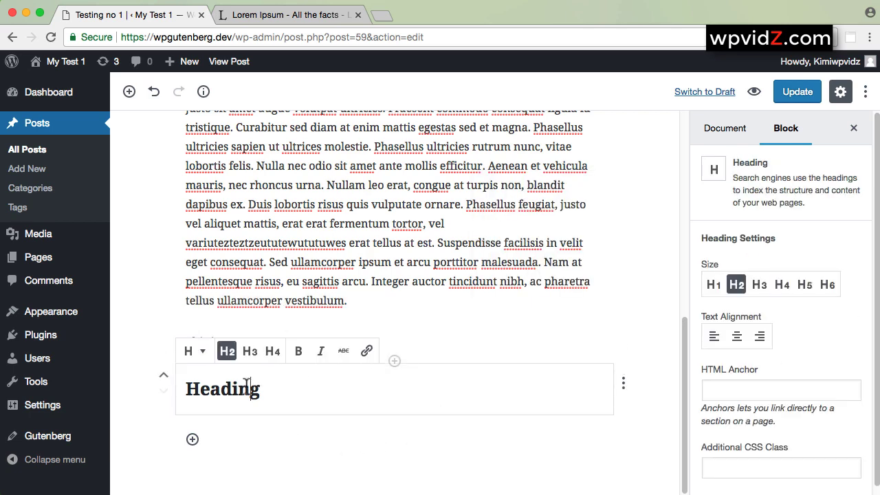
left_click(249, 355)
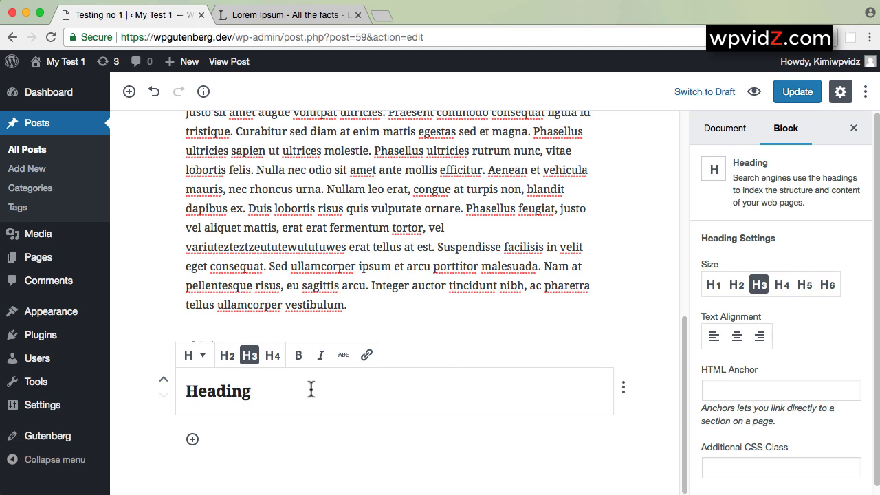
left_click(301, 356)
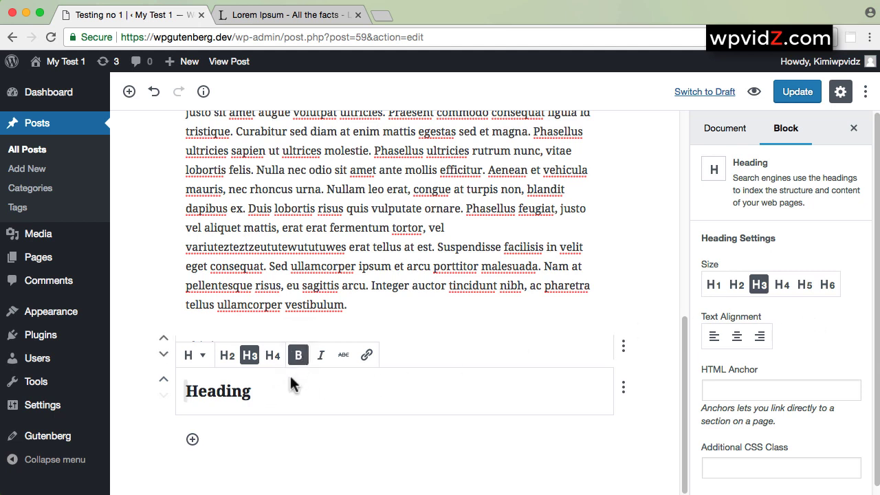
left_click(321, 356)
left_click_drag(263, 392, 177, 395)
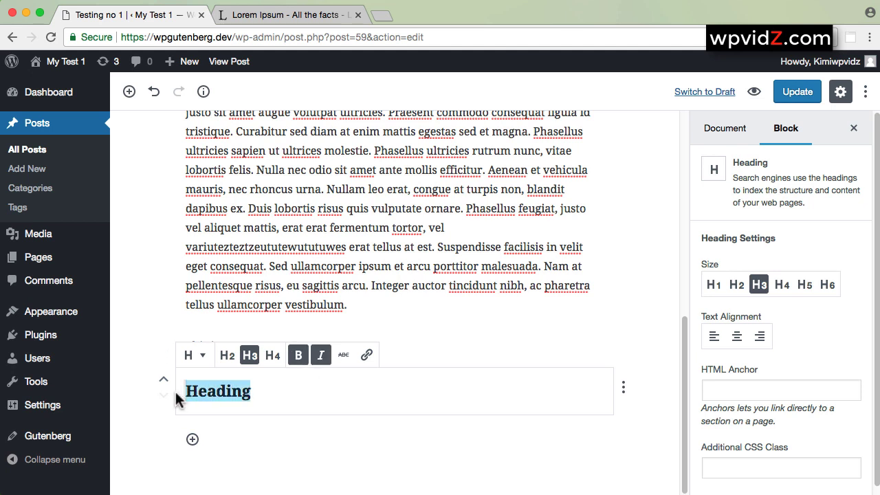
left_click(299, 358)
left_click(301, 357)
left_click(321, 356)
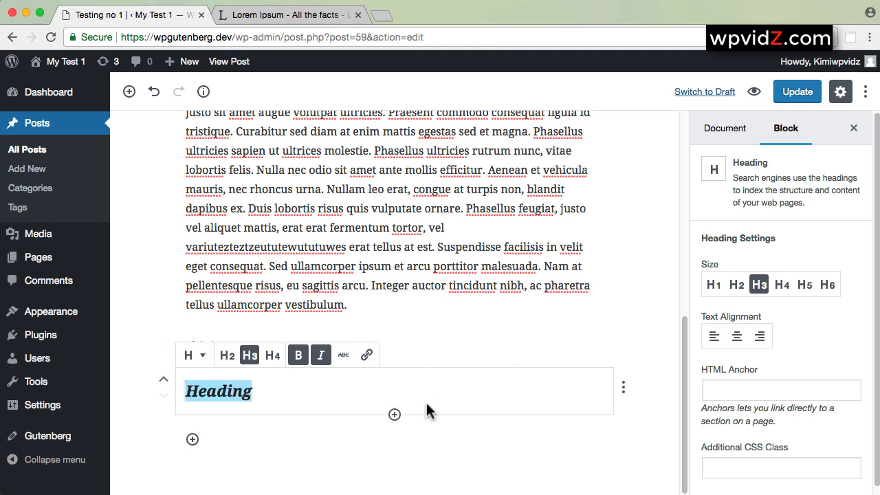
left_click(292, 397)
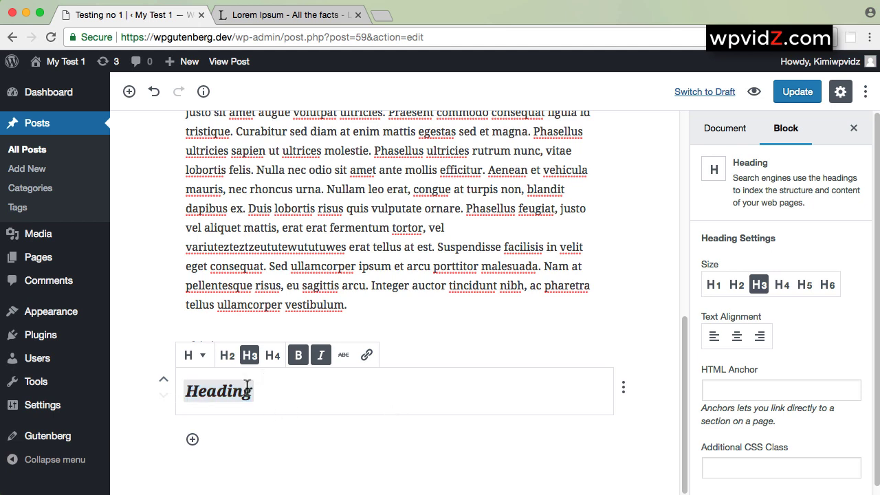
left_click(365, 357)
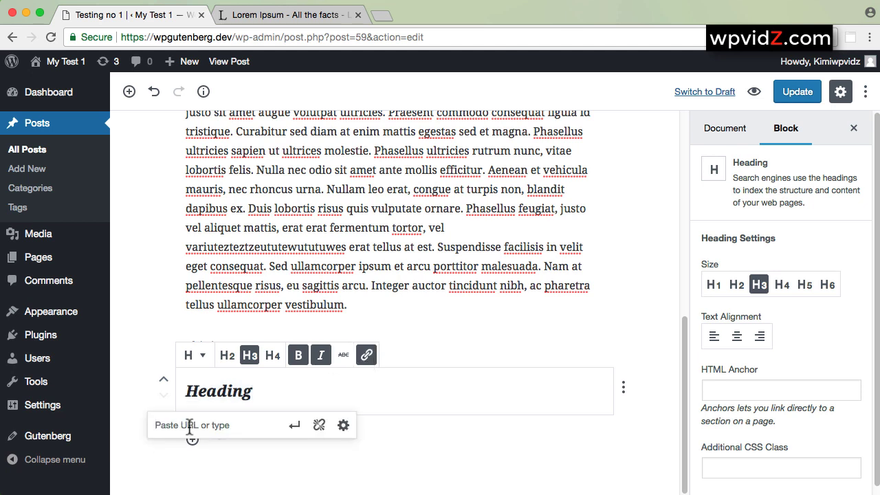
type("https://google.com")
left_click(293, 425)
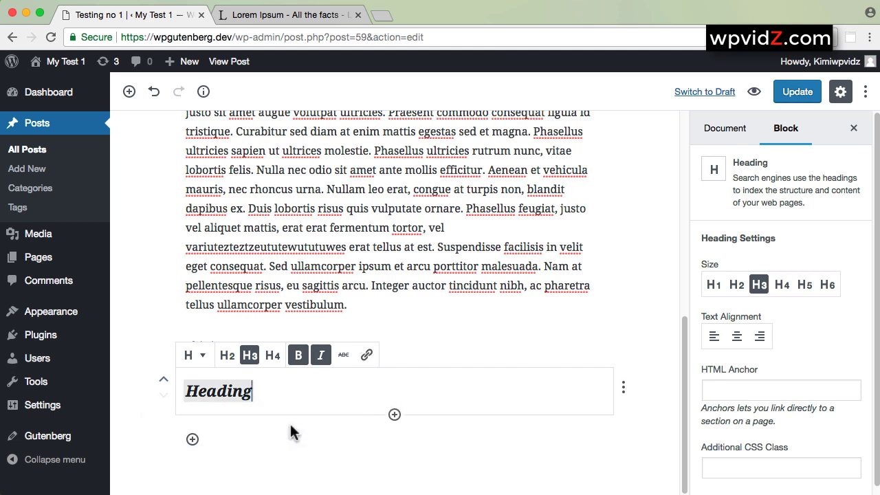
Update the post and check how the Heading at its end looks on the published page.
left_click(800, 96)
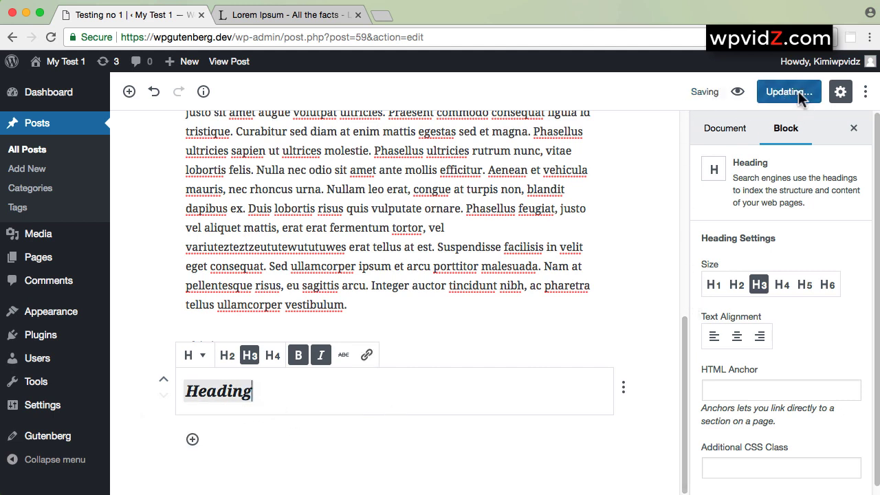
left_click(203, 128)
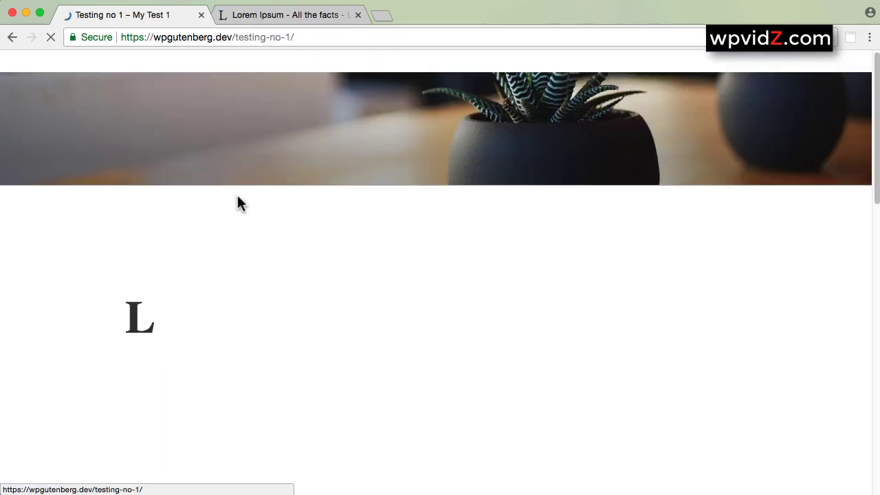
scroll(440, 357, "down", 5)
scroll(428, 381, "down", 4)
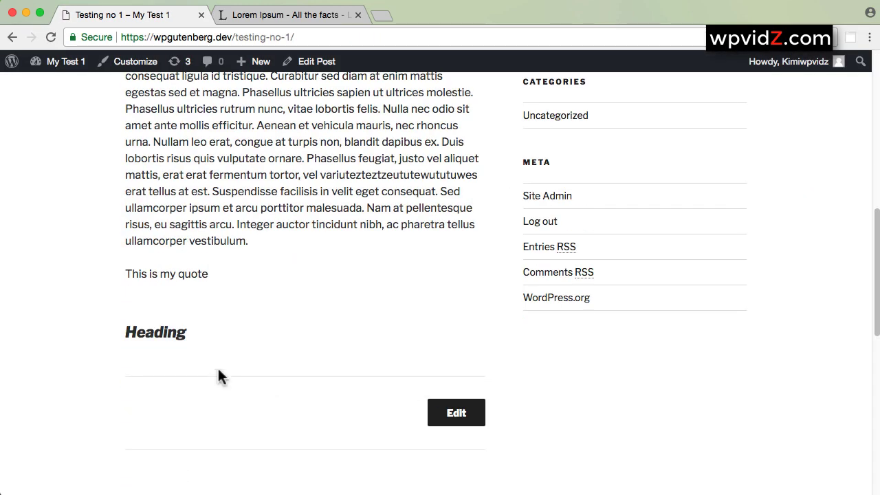
left_click_drag(191, 334, 114, 337)
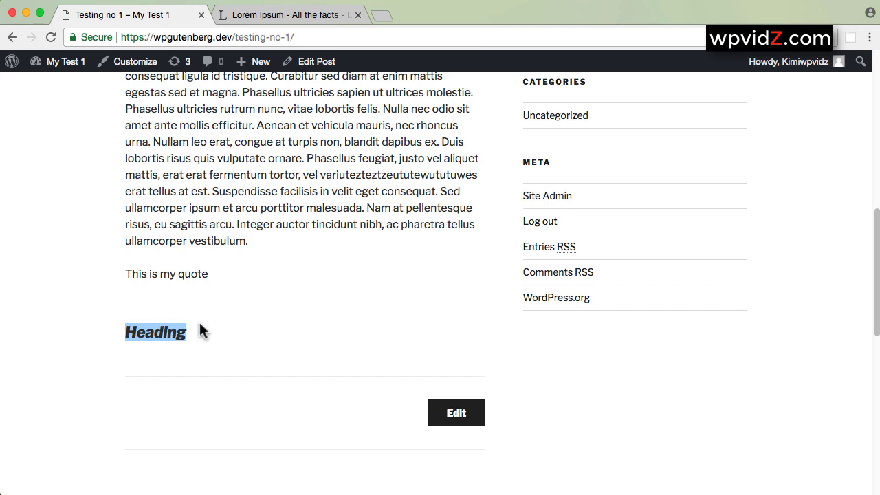
Reopen the post for editing and pick the suggested post "Testing no 1" as the Heading text's link address.
left_click(310, 61)
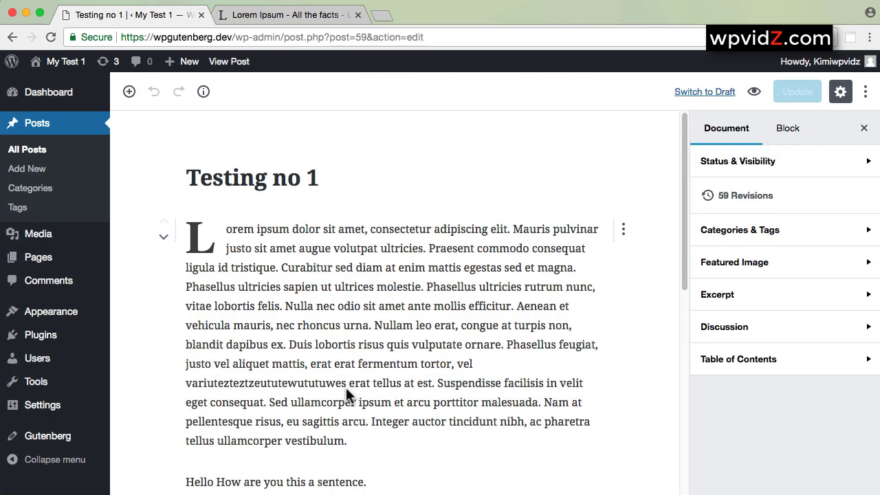
scroll(346, 387, "down", 5)
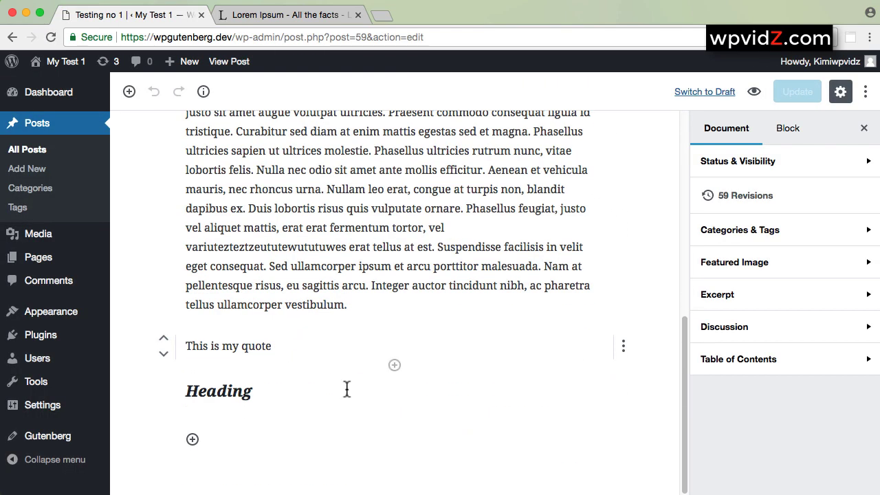
left_click(231, 390)
scroll(512, 249, "up", 10)
scroll(508, 248, "down", 10)
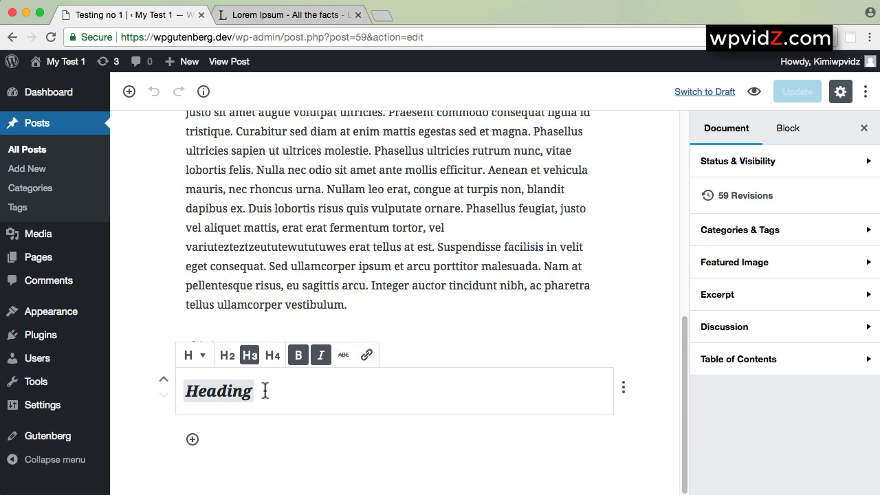
left_click_drag(264, 390, 184, 391)
left_click(366, 355)
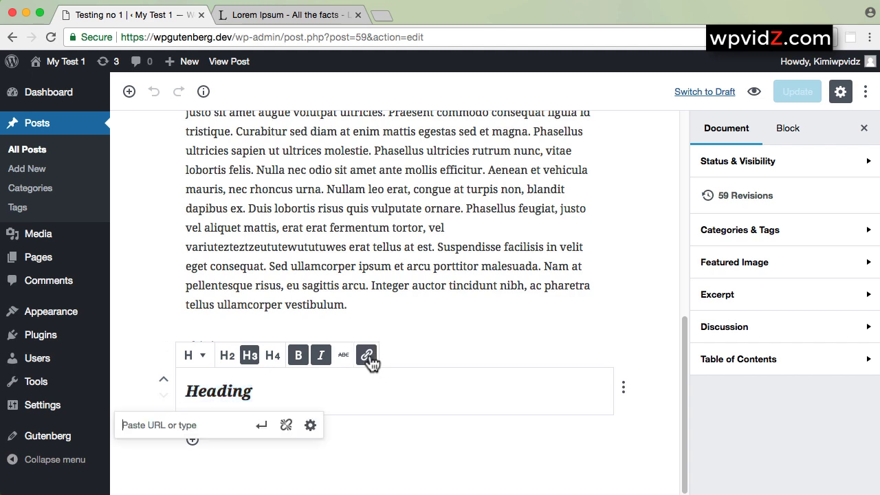
type("https://google.com")
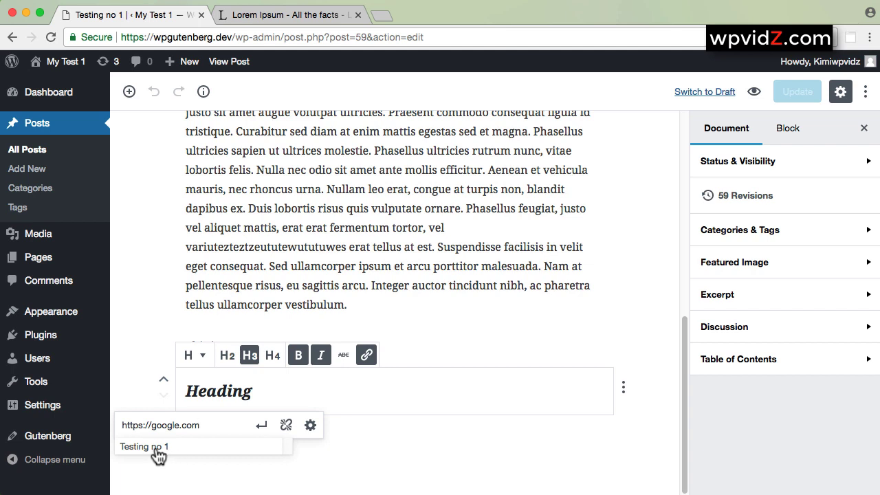
left_click(160, 447)
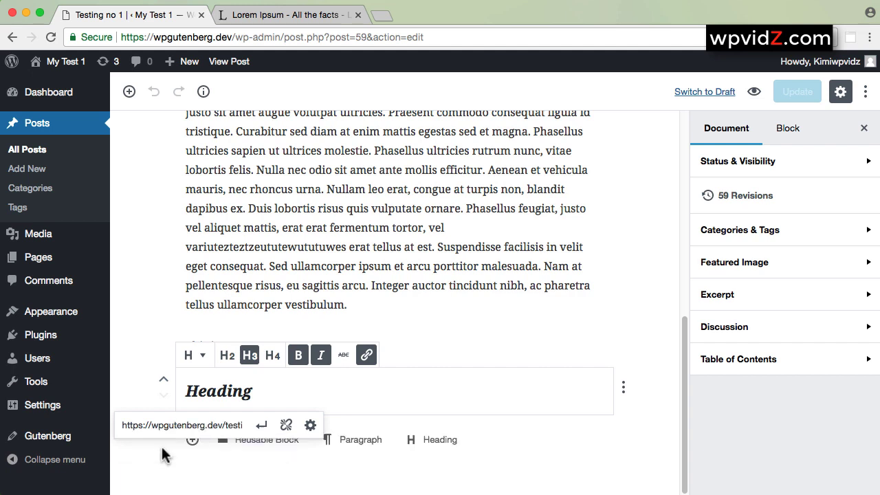
left_click_drag(221, 426, 238, 425)
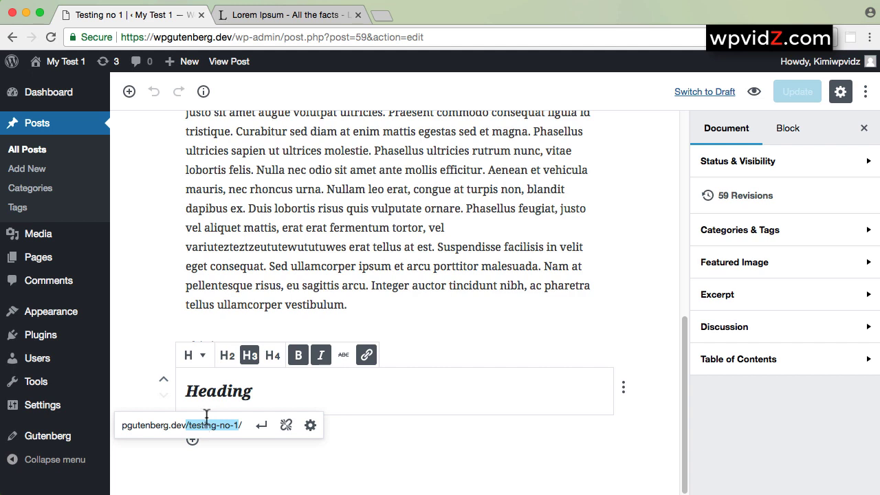
key("super+a")
type("https://google.com")
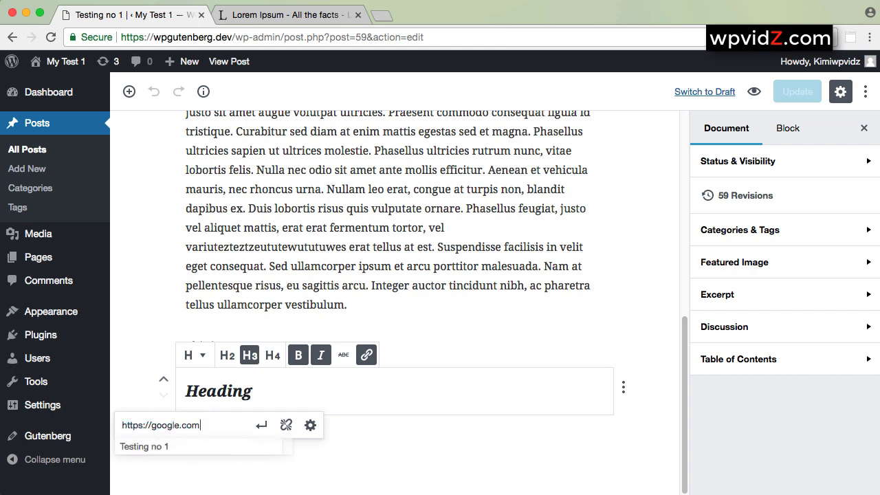
left_click(262, 427)
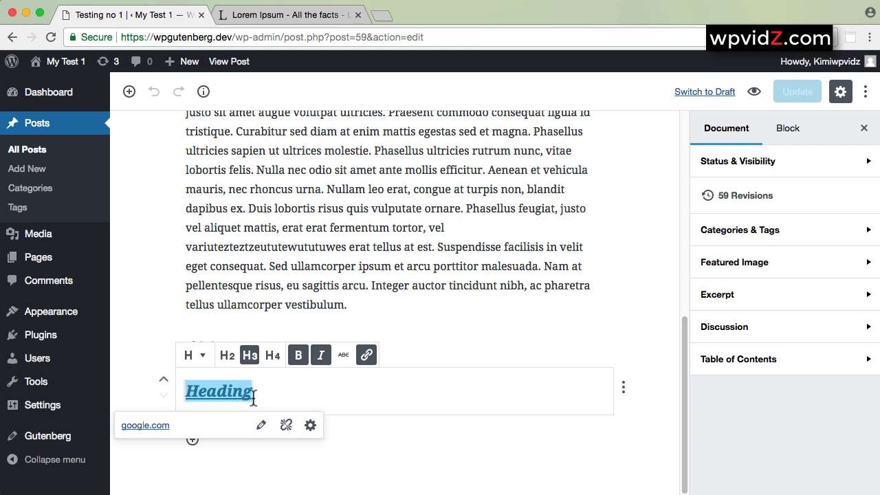
Set the Heading's link to open in a new window and update the post.
left_click(310, 425)
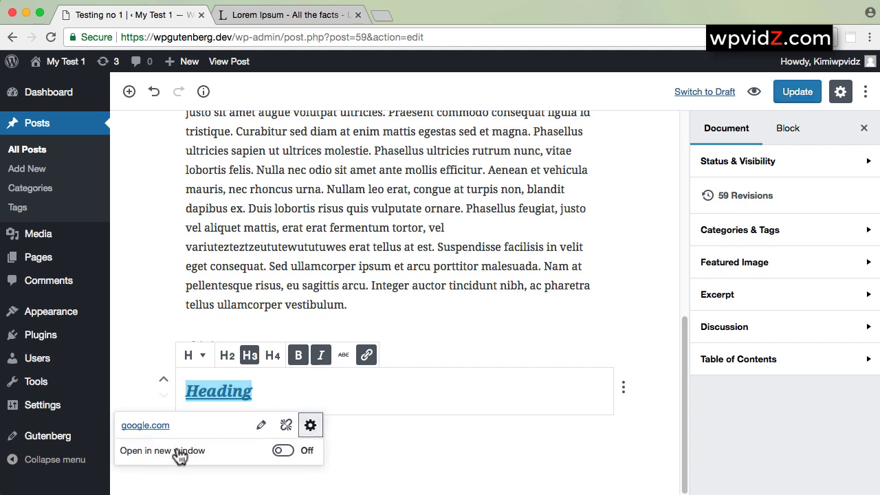
left_click(284, 451)
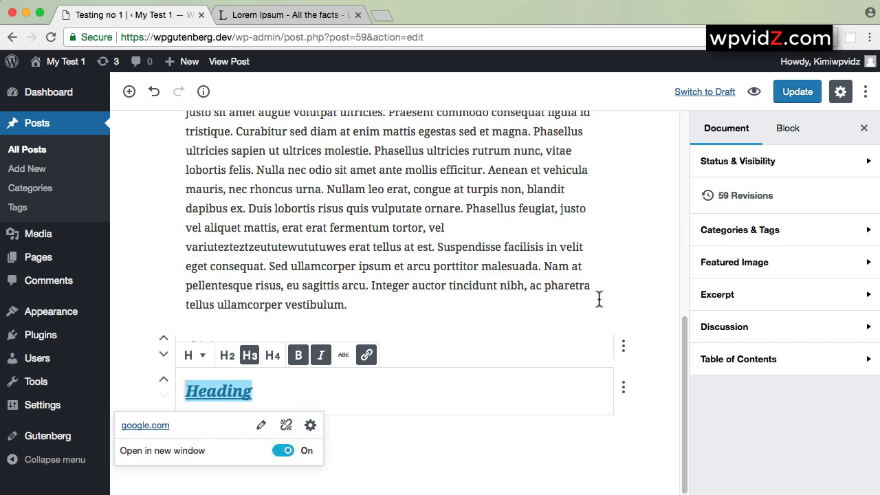
left_click(600, 298)
scroll(544, 367, "down", 3)
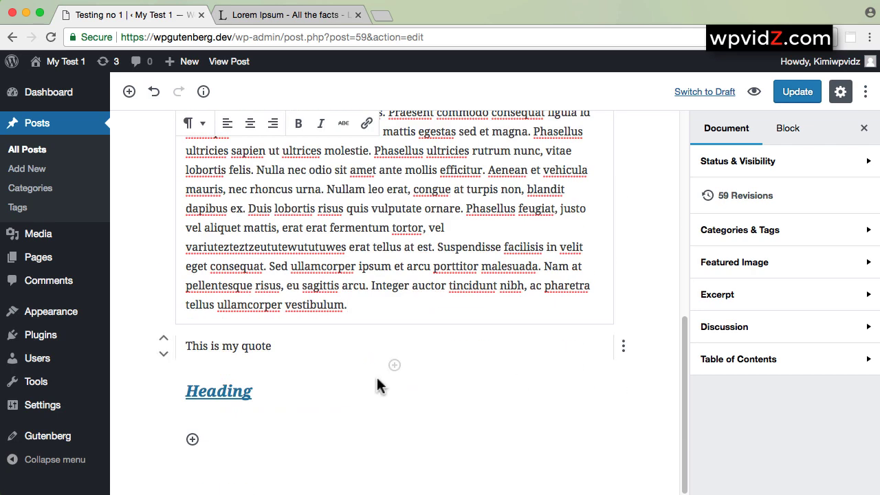
left_click(806, 93)
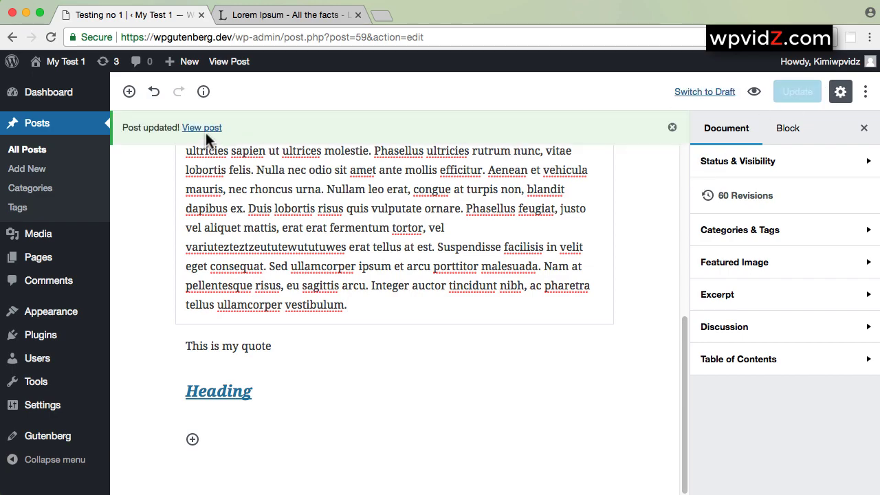
View the published post, test the Heading link at its end and close the Google page it opens.
left_click(205, 131)
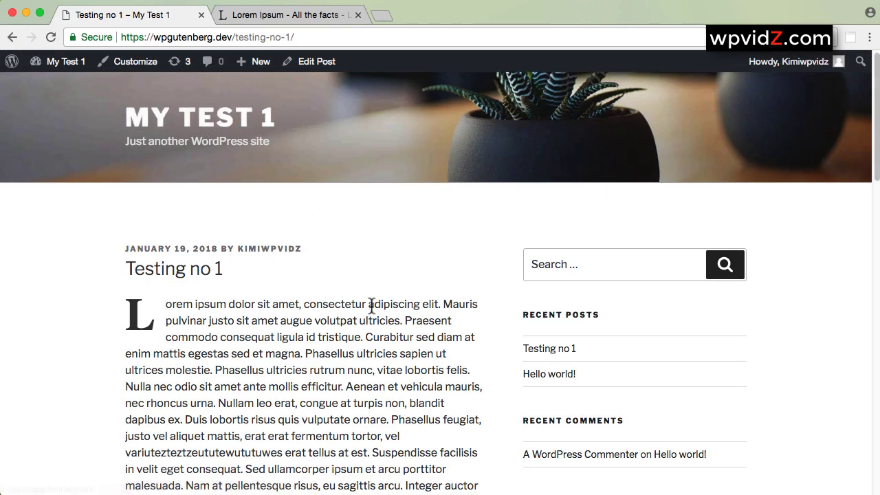
scroll(371, 306, "down", 15)
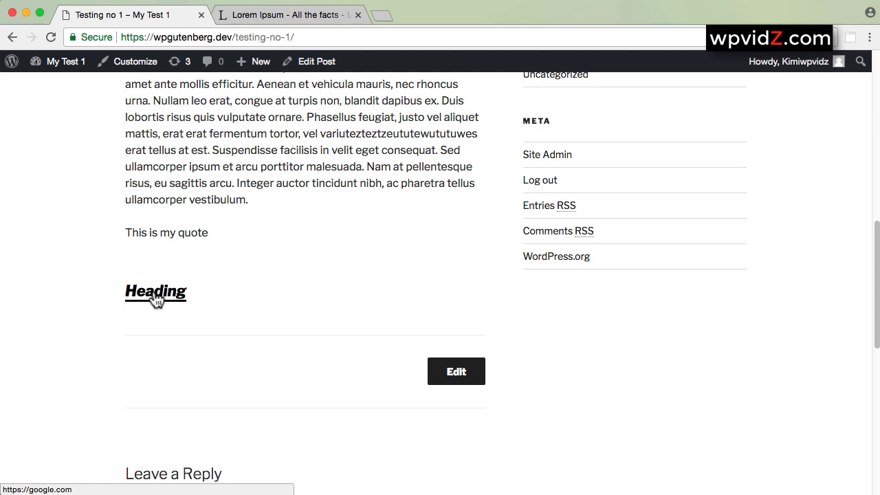
left_click(155, 292)
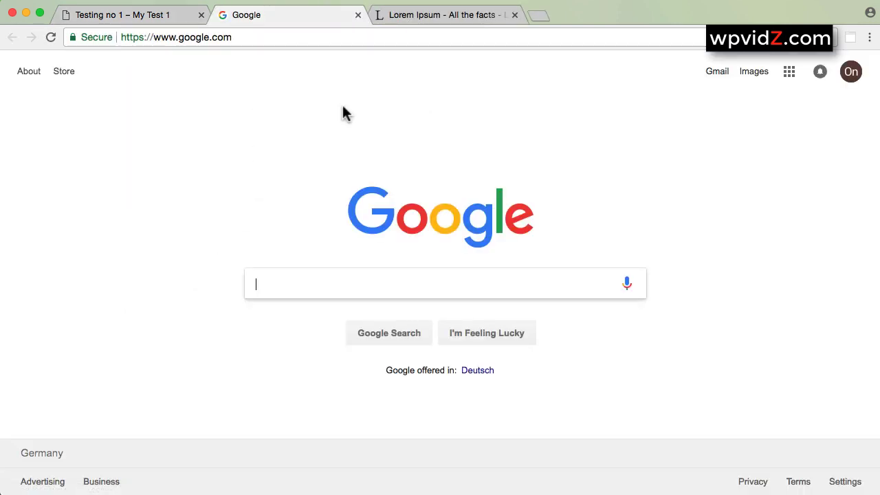
left_click(358, 15)
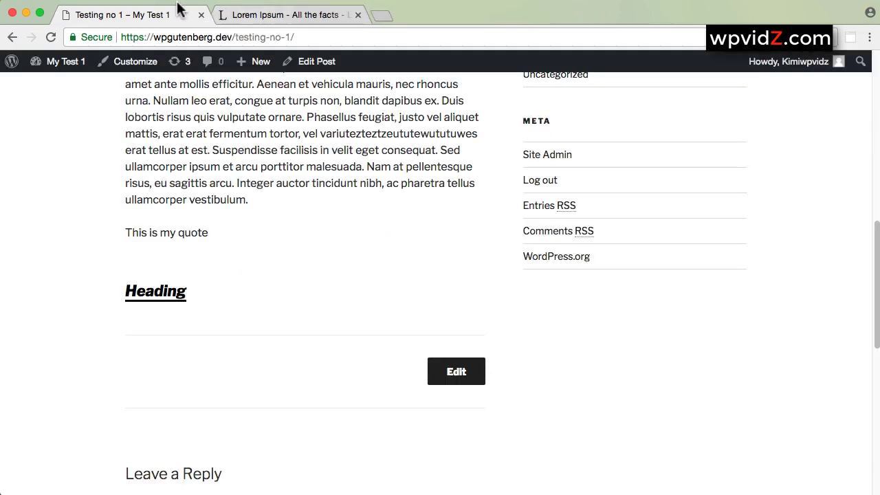
In the post editor, centre-align the Heading text after trying right alignment, and remove its google.com link.
left_click(323, 61)
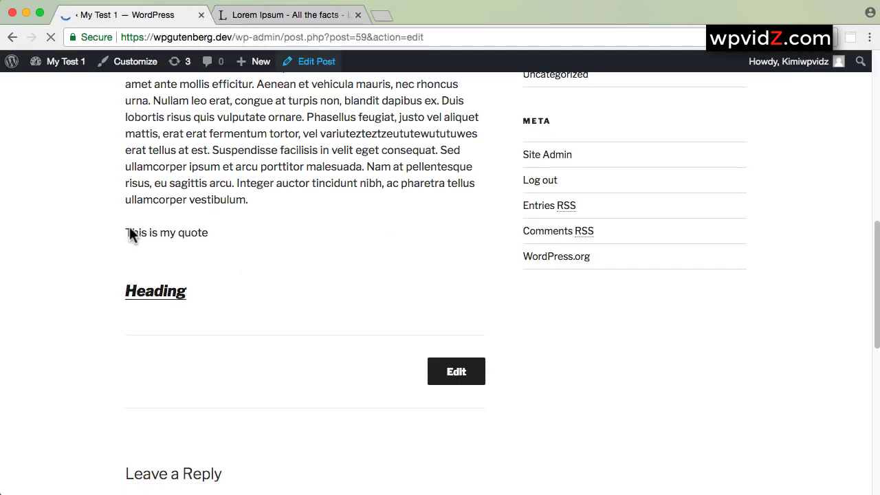
scroll(503, 355, "down", 6)
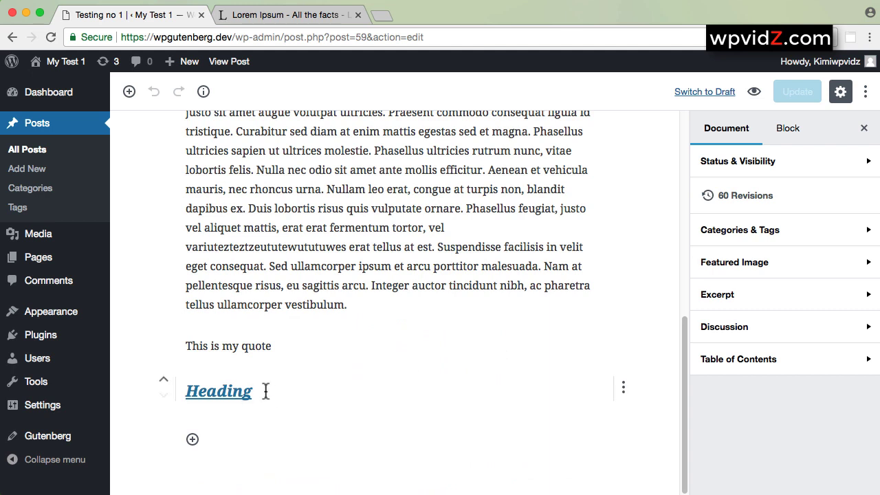
double_click(209, 390)
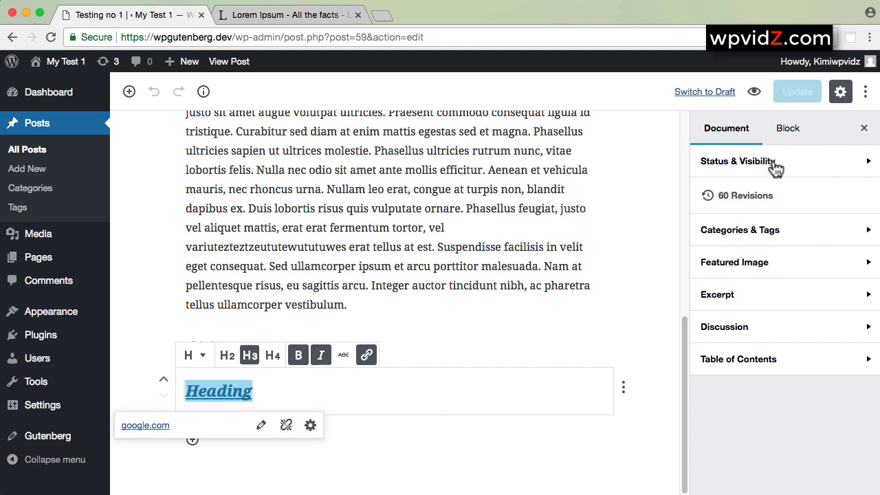
left_click(788, 131)
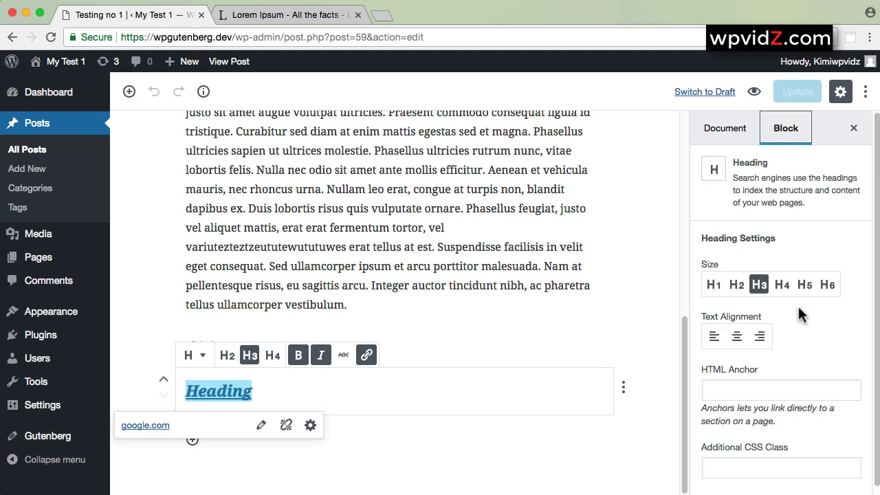
scroll(799, 308, "down", 1)
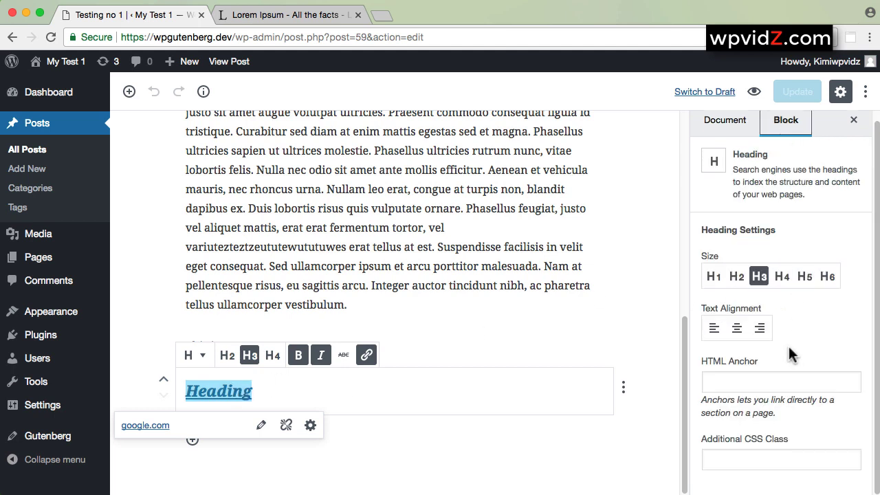
left_click(739, 334)
left_click(737, 330)
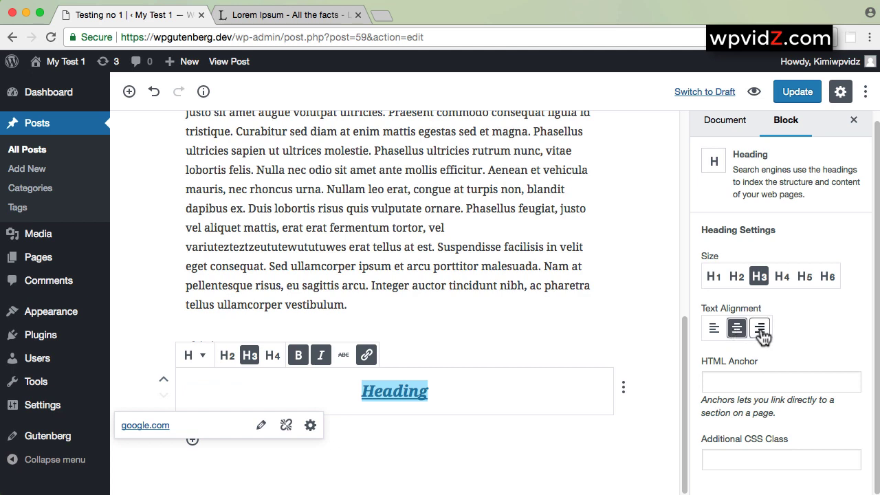
left_click(760, 330)
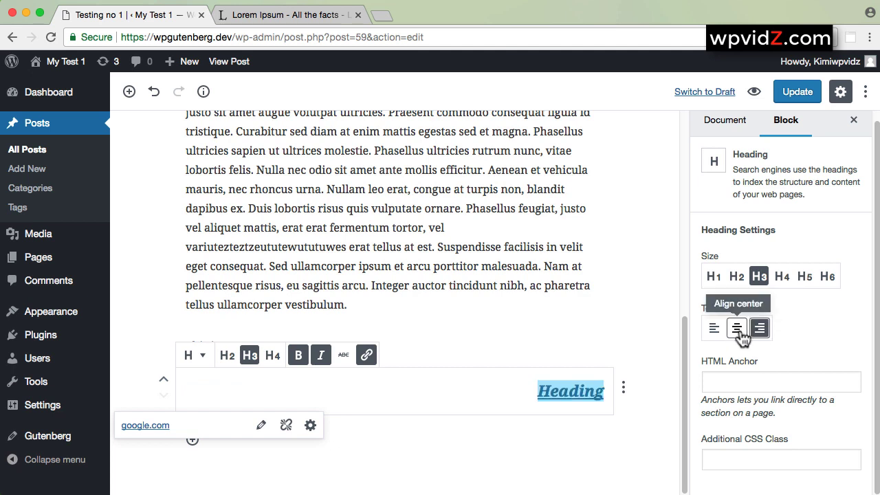
left_click(737, 330)
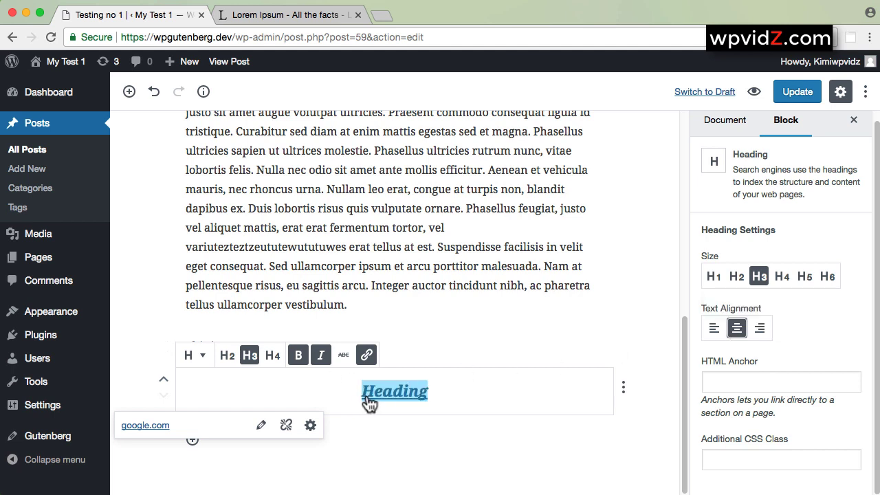
left_click(287, 426)
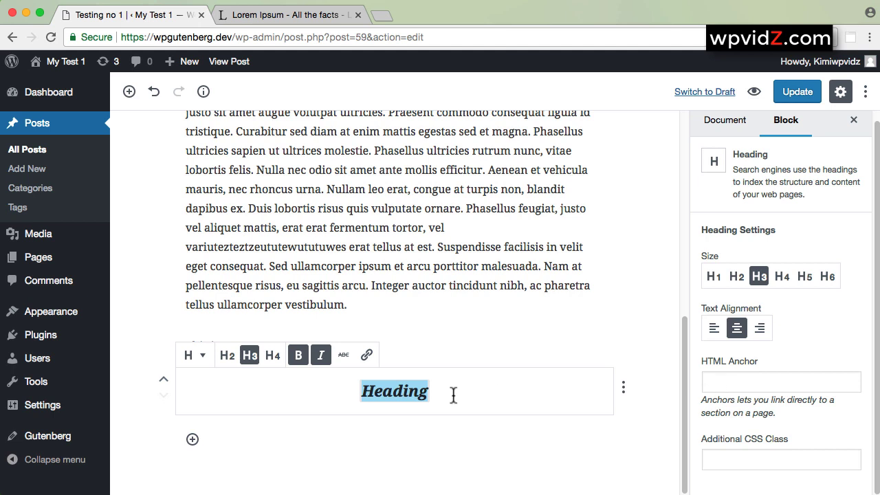
Set the Heading block's HTML anchor to heading-1 and update the post.
left_click(730, 382)
type("hea")
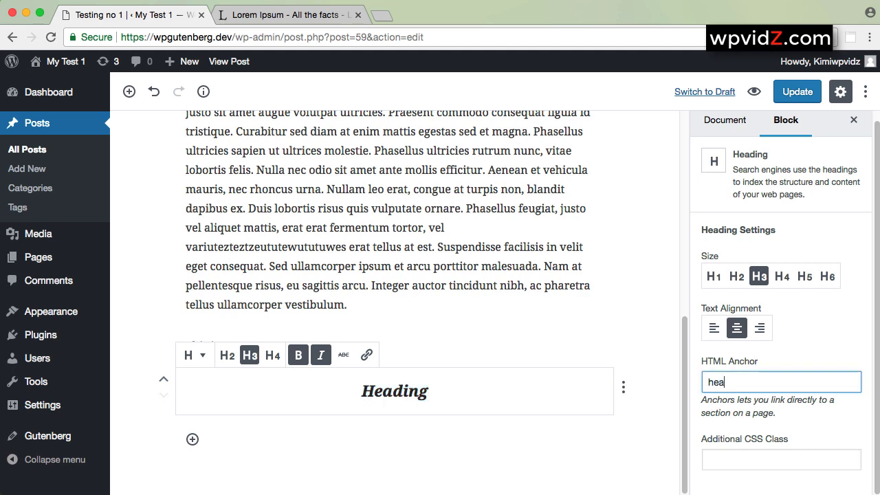
type("ding-1")
key("BackSpace")
left_click(745, 383)
type("-")
left_click(798, 91)
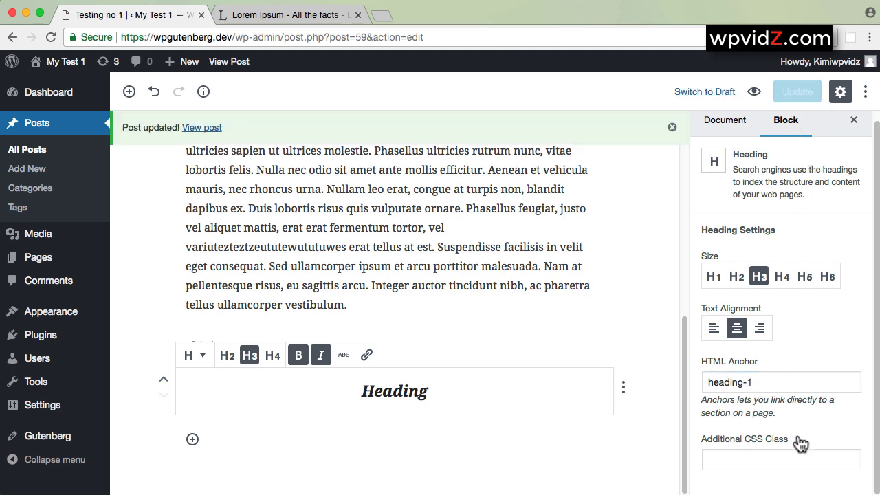
View the published post and check the Heading at its end.
left_click(202, 127)
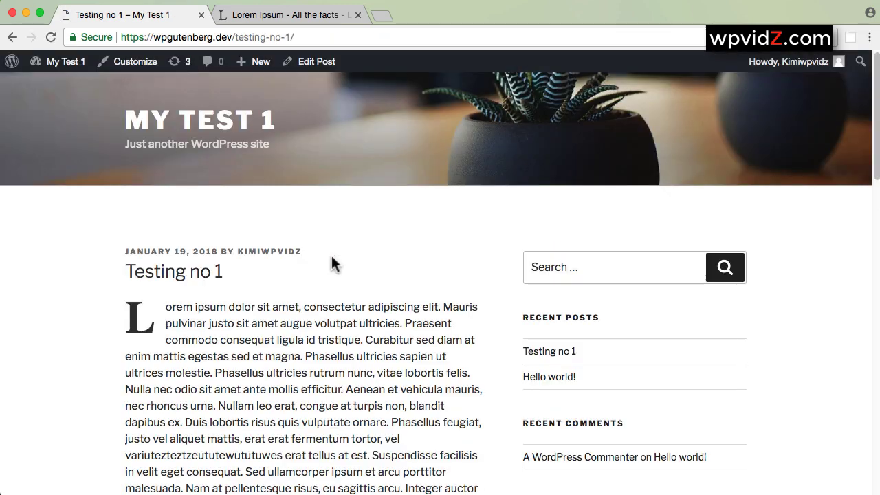
scroll(333, 269, "down", 6)
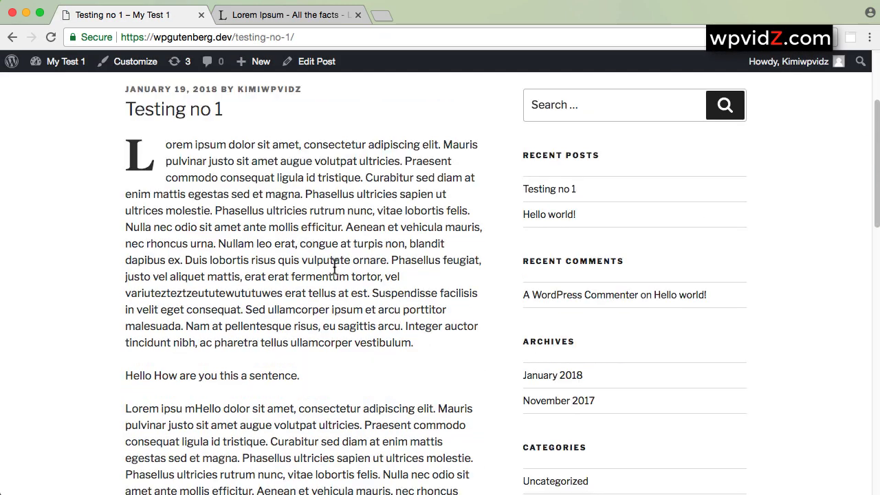
scroll(335, 269, "down", 2)
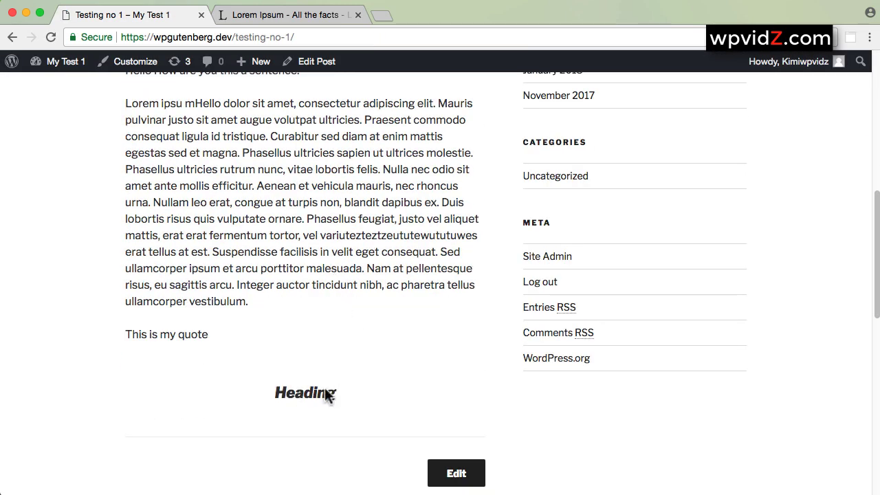
Return to the post editor, show the Heading block as HTML and highlight its id="heading-1" attribute.
left_click(323, 62)
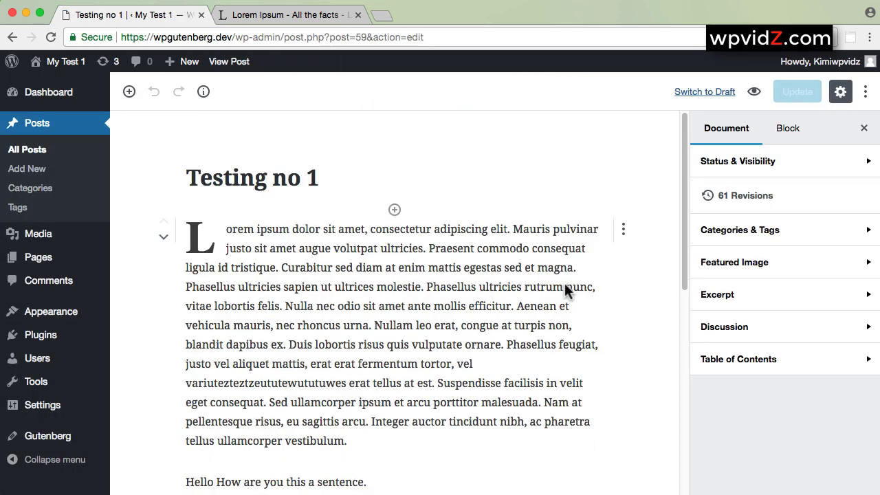
scroll(576, 296, "down", 5)
scroll(576, 296, "down", 2)
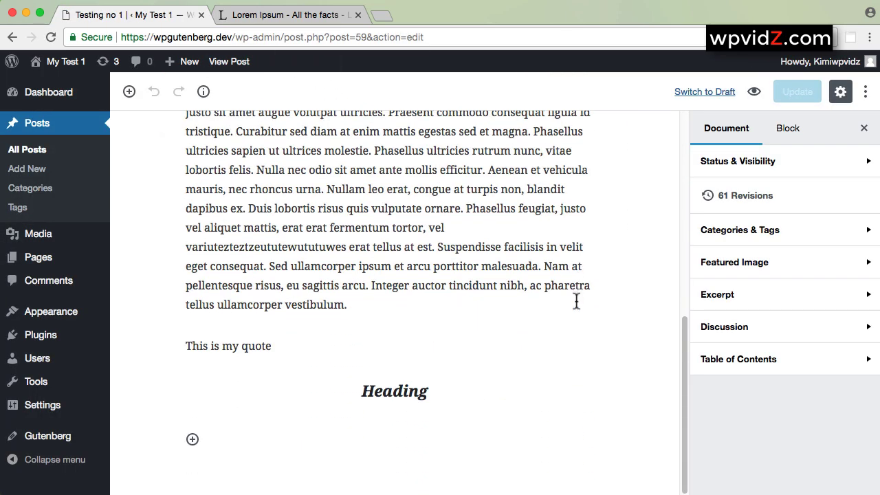
left_click(382, 391)
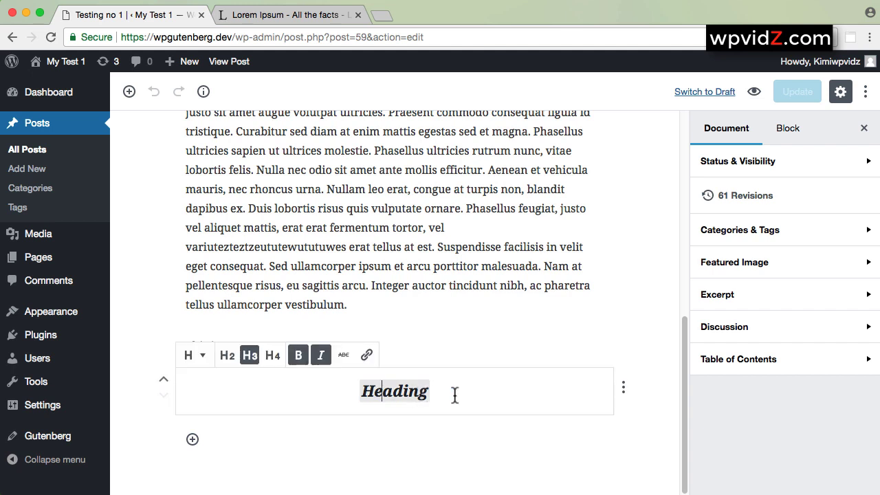
left_click_drag(455, 395, 357, 388)
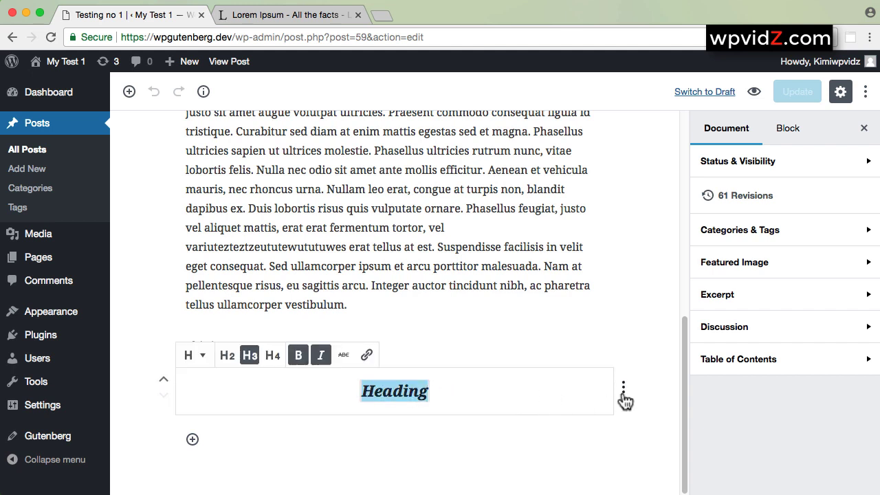
left_click(623, 391)
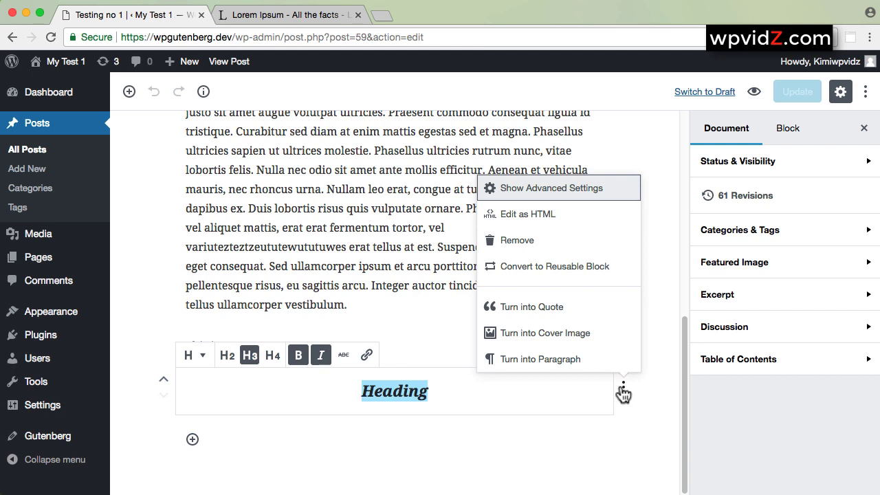
left_click(538, 218)
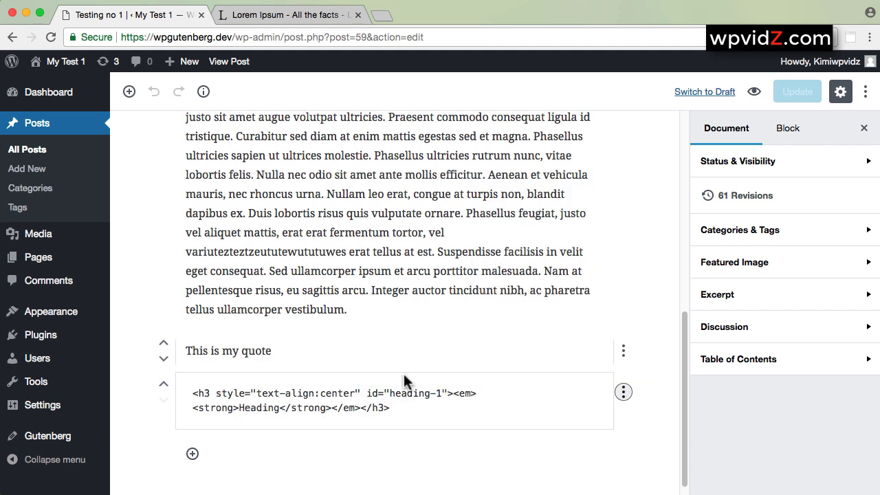
left_click_drag(367, 393, 488, 394)
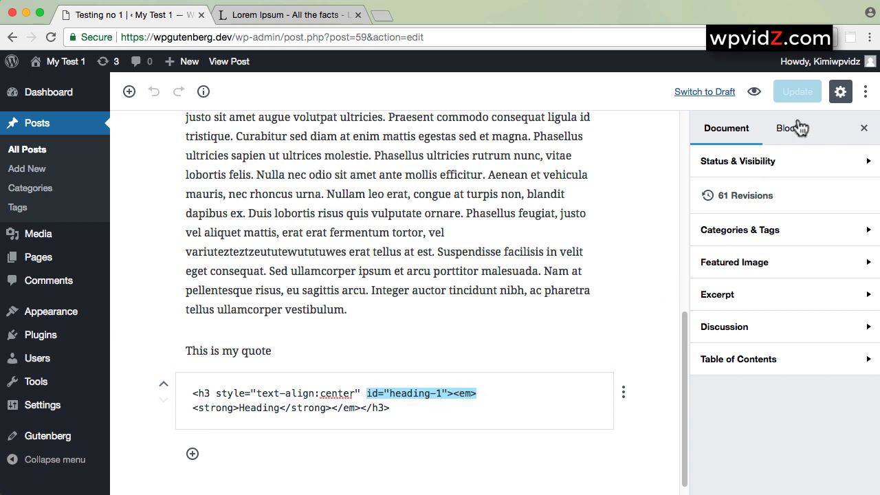
Show the Heading's block settings and switch the block from HTML back to visual editing.
left_click(791, 127)
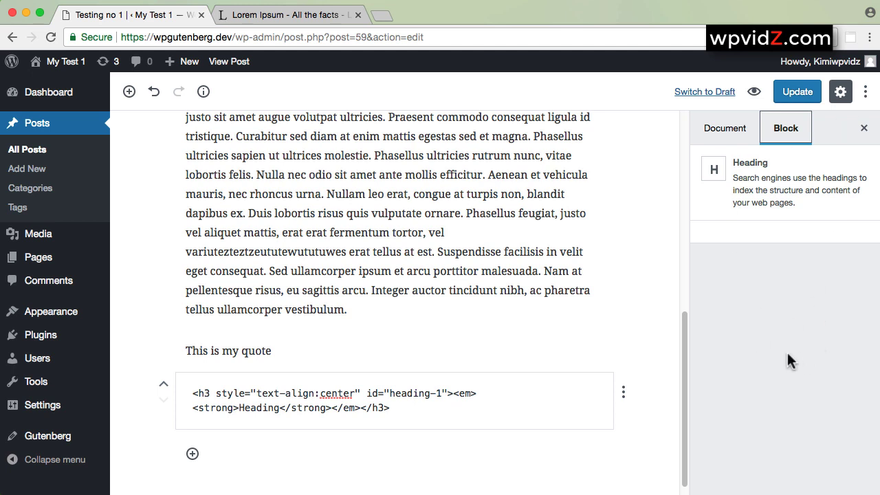
left_click(623, 392)
left_click(512, 220)
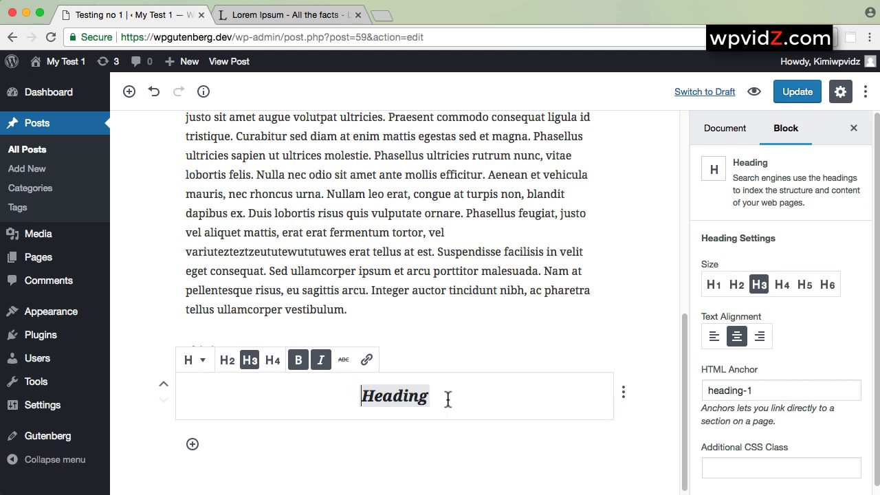
Copy the Heading's HTML anchor text heading-1.
left_click_drag(770, 390, 707, 390)
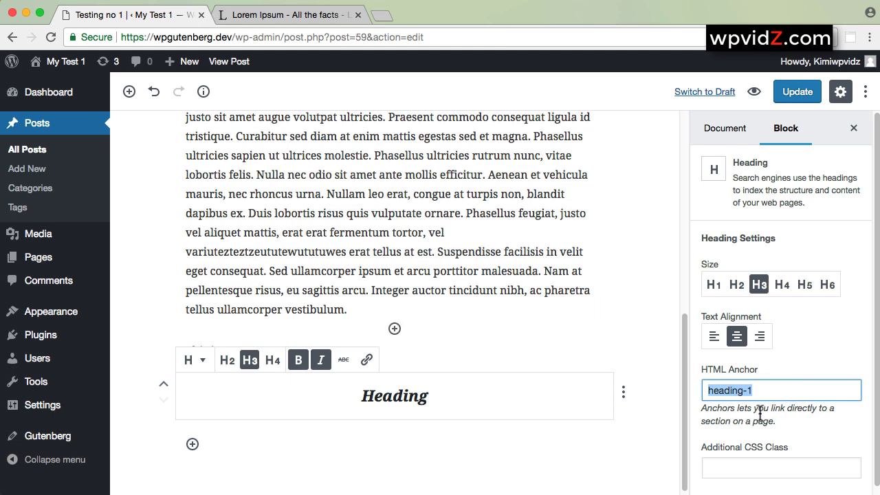
right_click(732, 388)
left_click(753, 433)
Link the word "consectetur" in the paragraph starting "Lorem ipsu mHello" to #heading-1 and update the post.
scroll(544, 364, "up", 3)
scroll(543, 365, "up", 2)
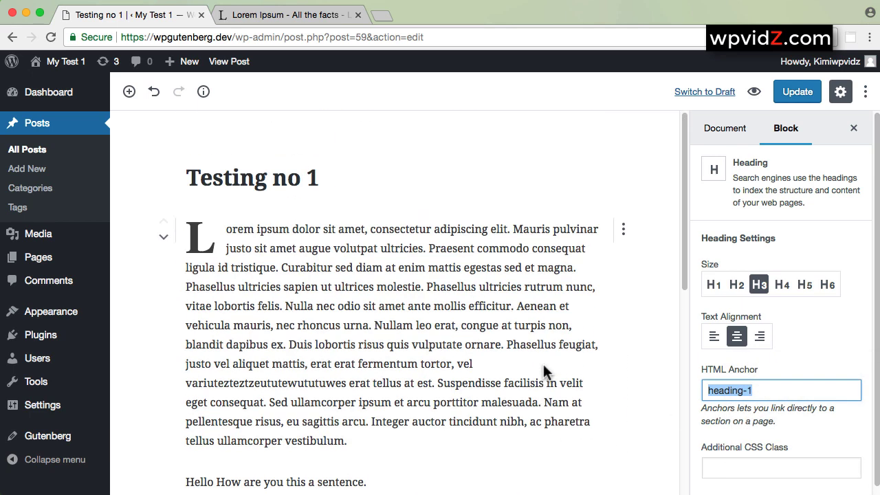
left_click(392, 285)
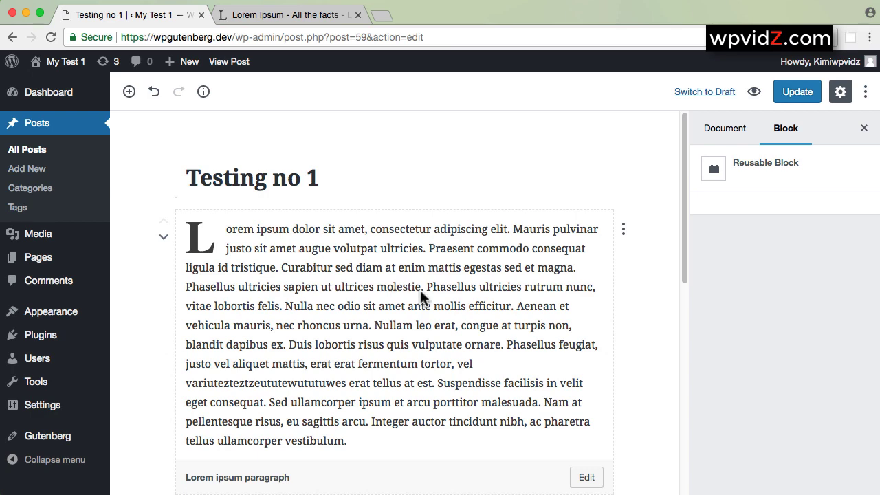
scroll(586, 360, "down", 5)
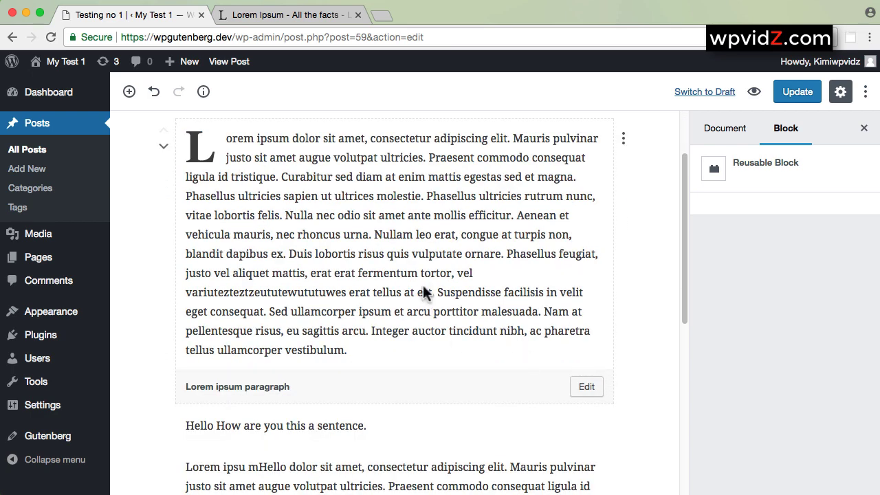
scroll(530, 302, "down", 1)
scroll(529, 309, "down", 12)
left_click(354, 270)
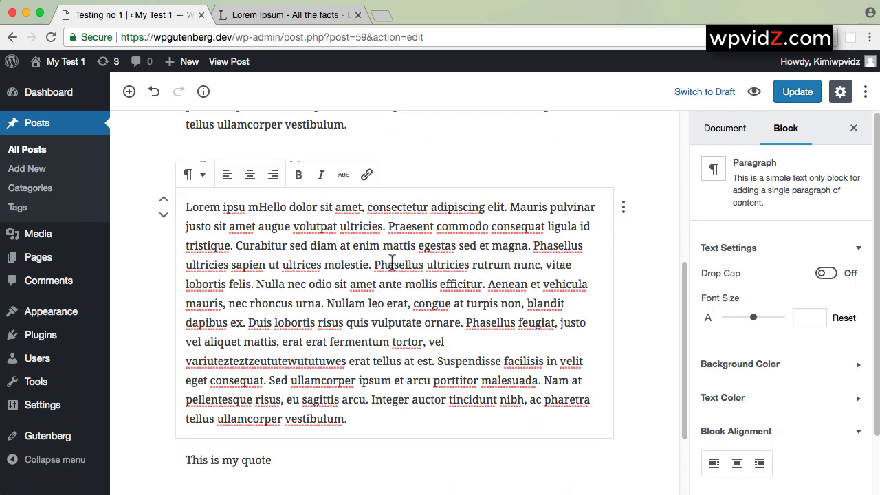
scroll(561, 278, "up", 1)
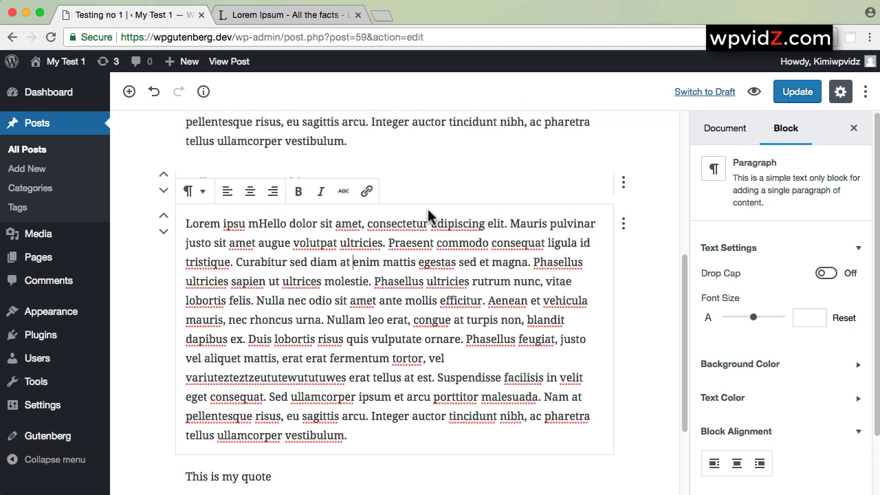
left_click_drag(429, 224, 368, 225)
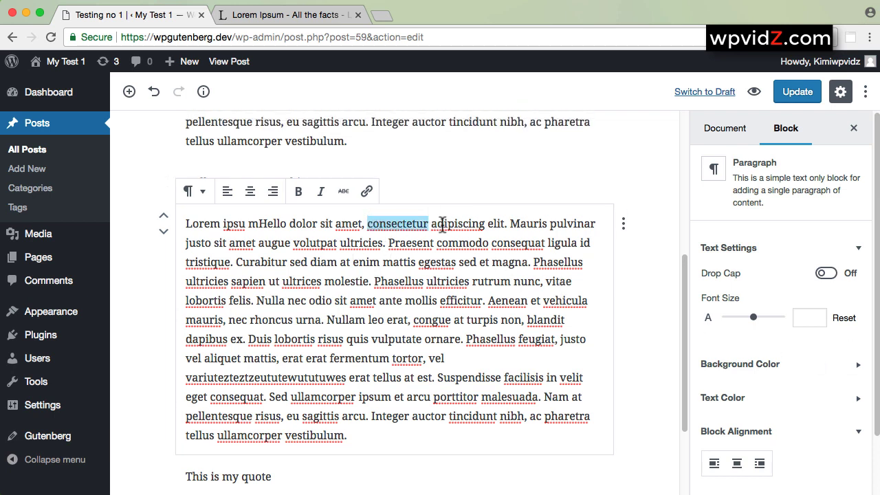
left_click(366, 192)
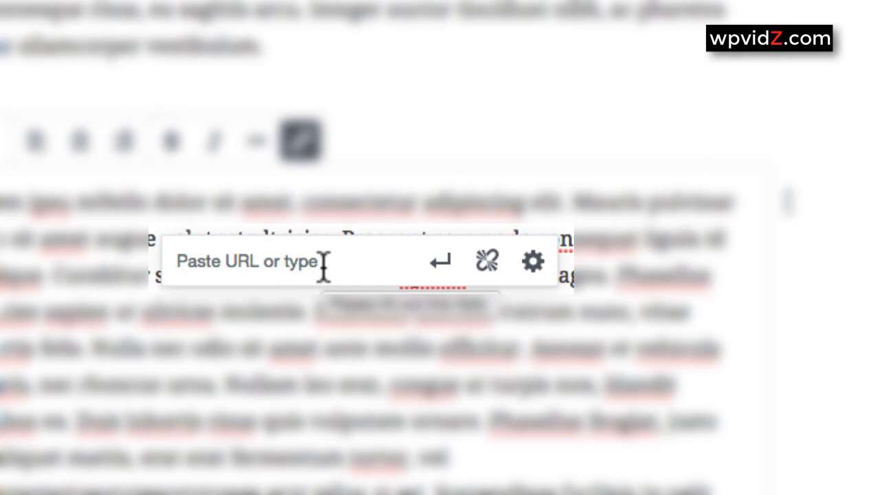
key("ctrl+v")
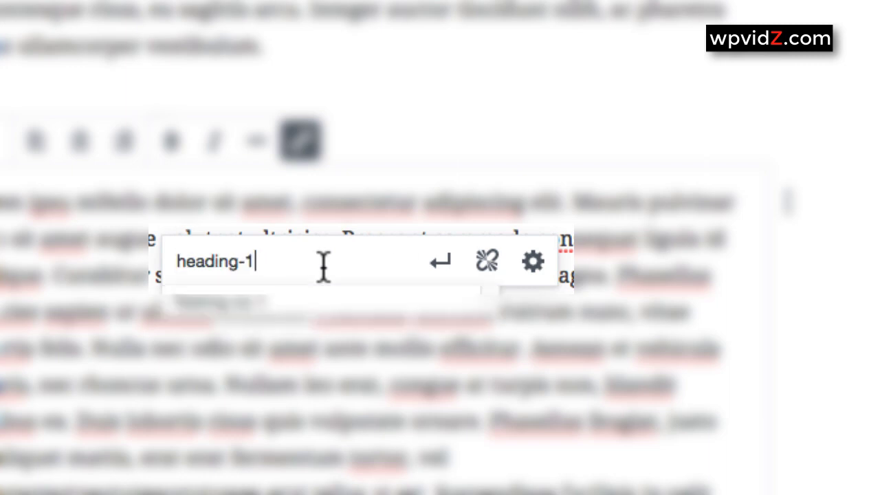
left_click(181, 262)
type("#")
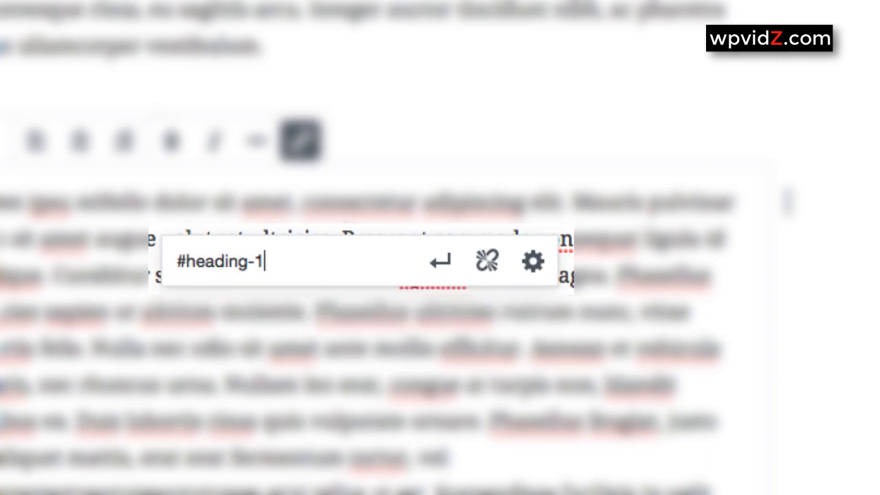
left_click(437, 270)
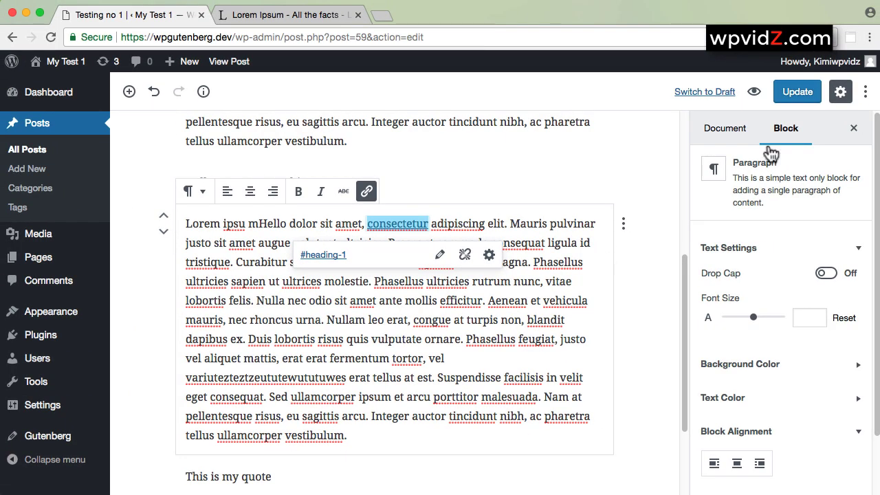
left_click(797, 92)
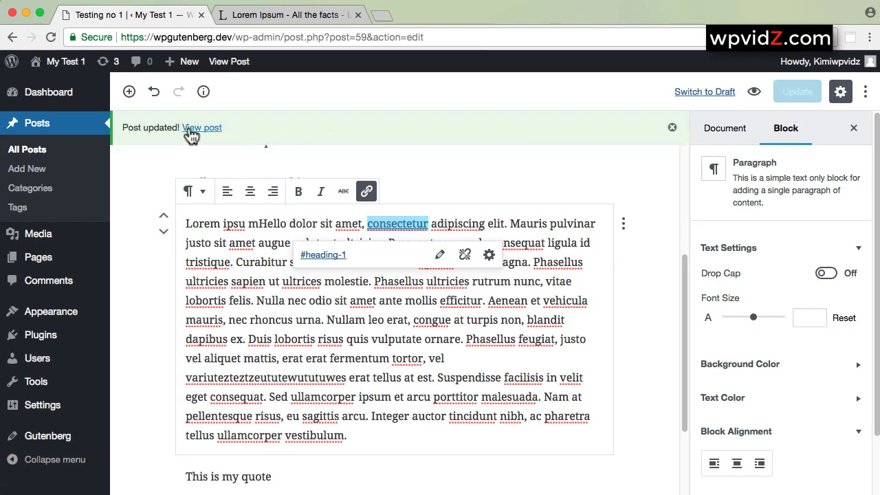
View the published post, follow the "consectetur" link and highlight the Heading it leads to.
left_click(219, 135)
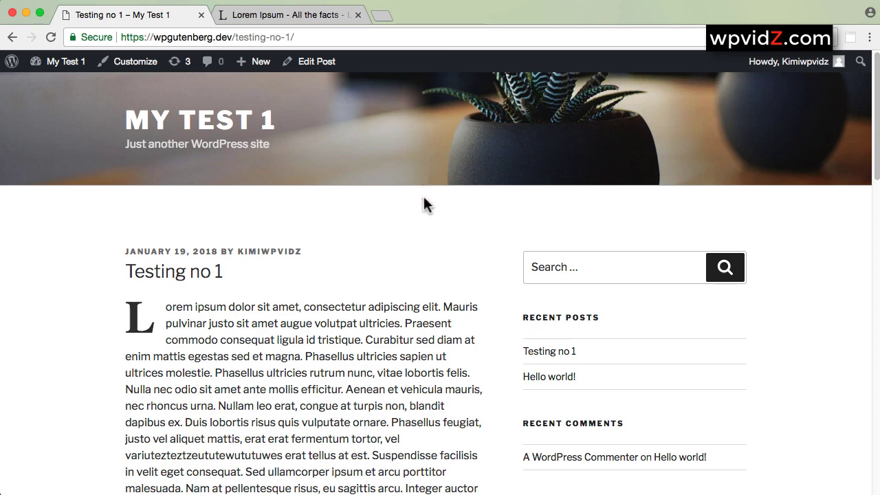
scroll(442, 295, "down", 3)
scroll(440, 296, "down", 2)
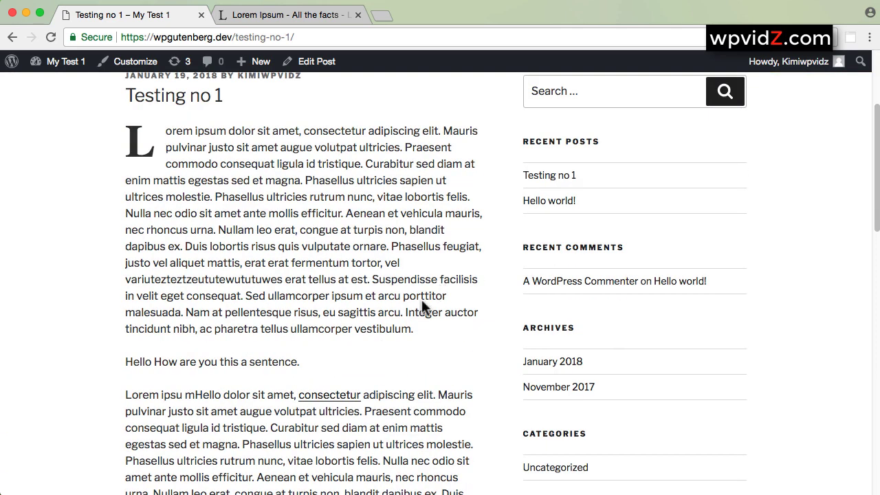
left_click(323, 404)
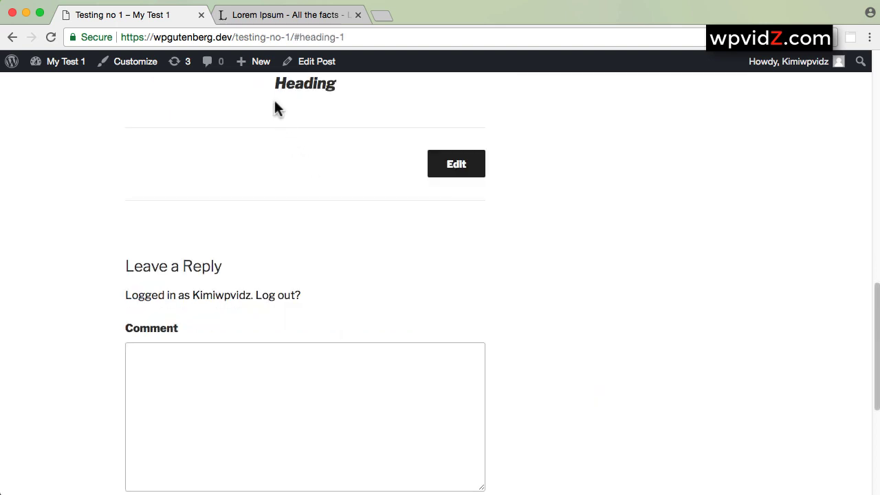
left_click_drag(274, 84, 322, 85)
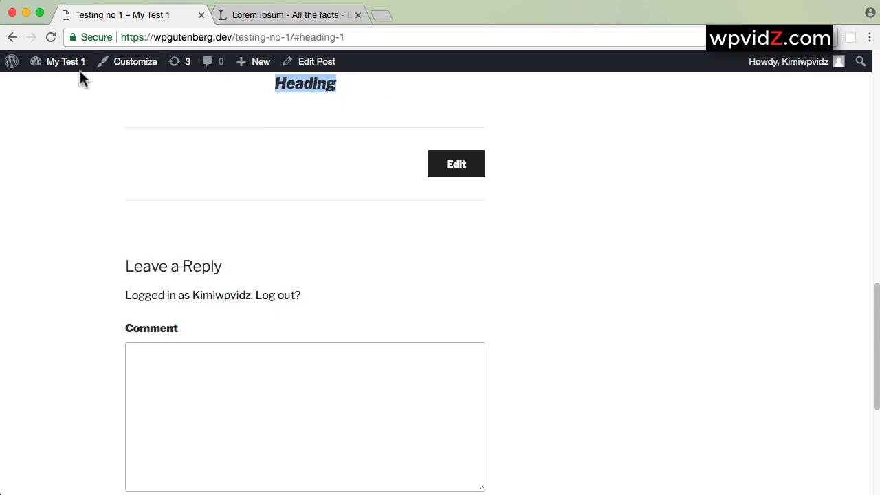
Return to the post editor and examine the Heading block's HTML Anchor and Additional CSS Class settings.
left_click(313, 65)
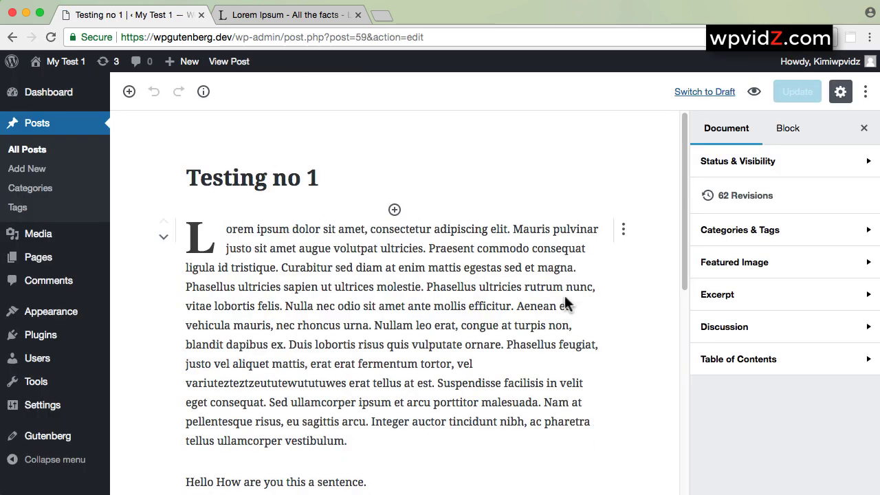
scroll(574, 324, "down", 8)
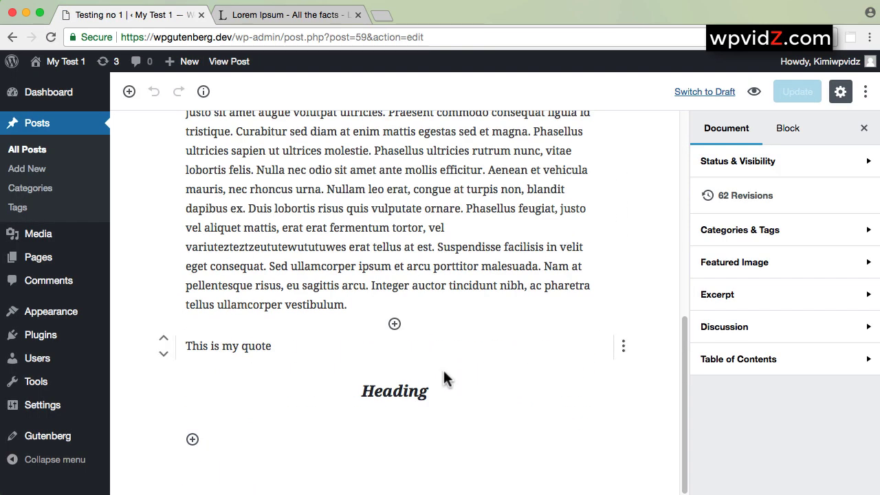
double_click(407, 394)
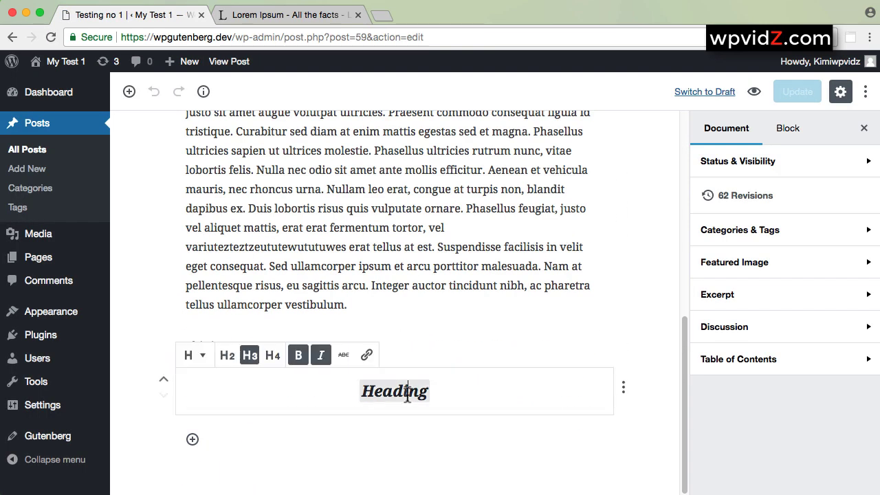
left_click(796, 132)
left_click_drag(760, 390, 709, 391)
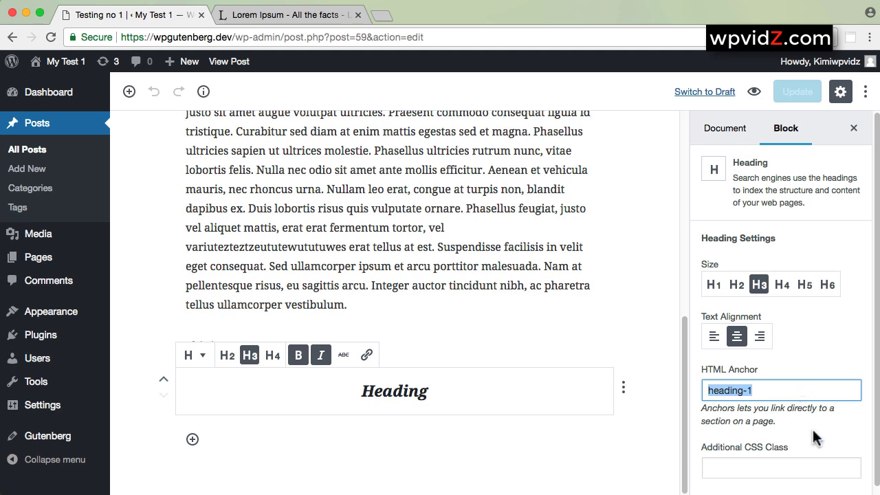
scroll(813, 430, "down", 1)
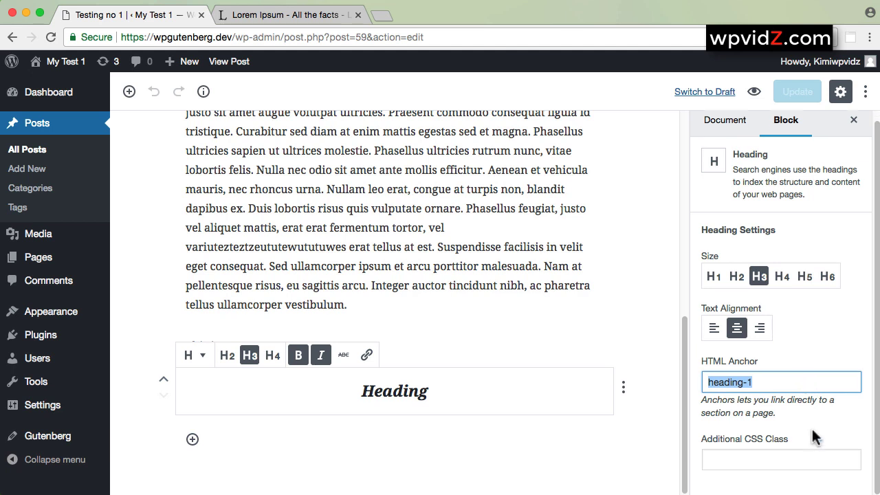
left_click(741, 465)
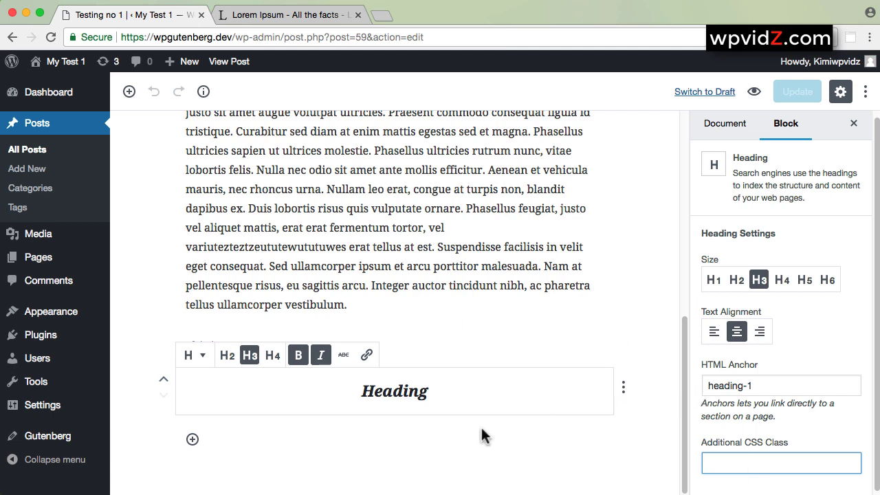
Add a Gallery block below the Heading at the end of the post.
left_click(192, 440)
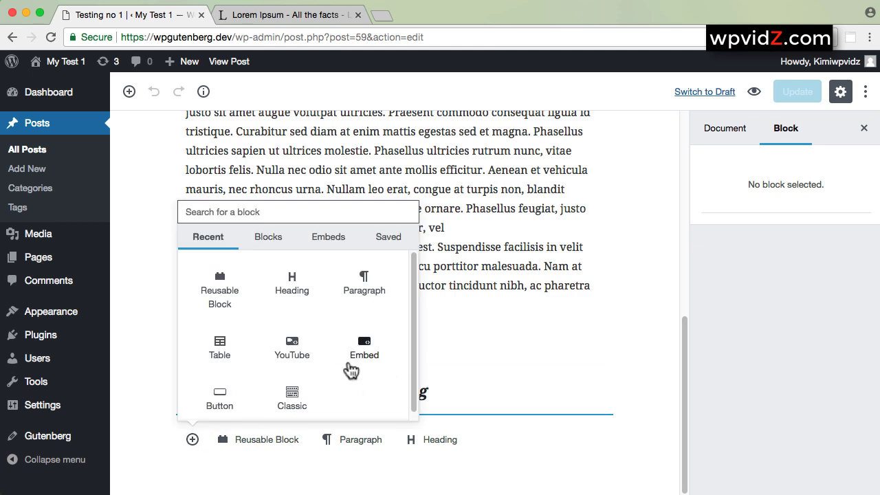
scroll(348, 364, "down", 1)
left_click(261, 246)
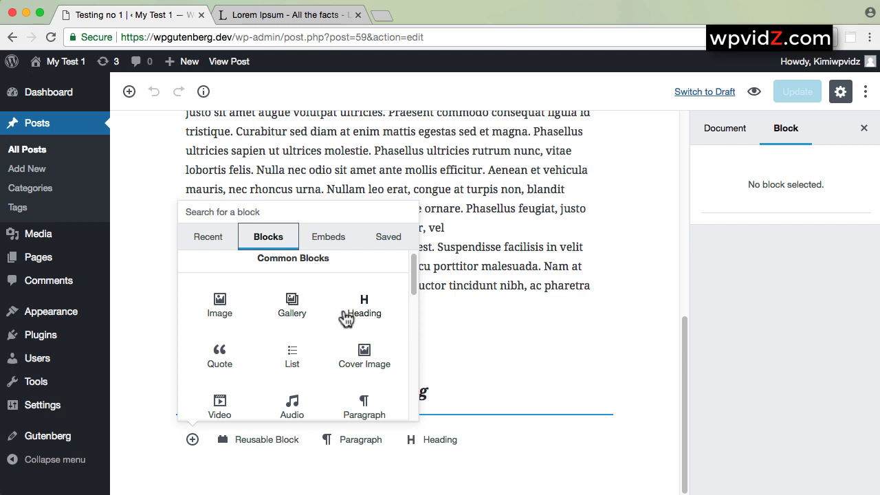
left_click(291, 307)
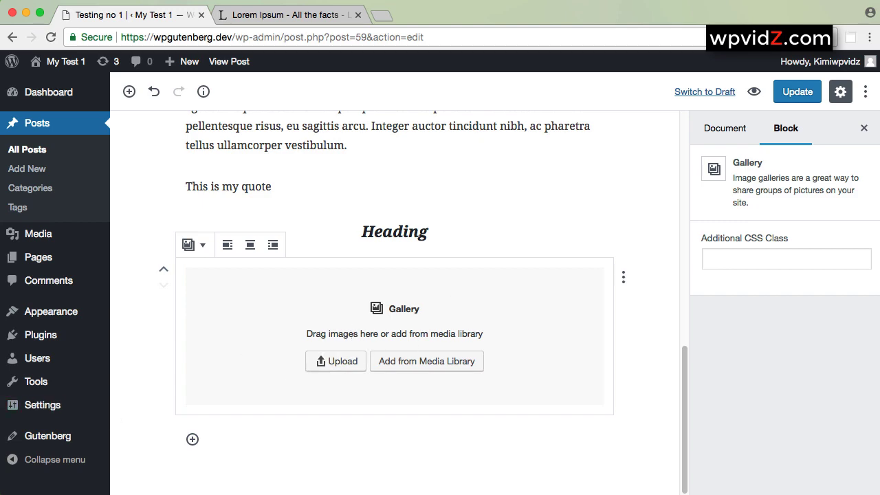
Upload backup-websites.jpg from the images folder on the Desktop into the Gallery block and return to the post editor.
key("super+Tab")
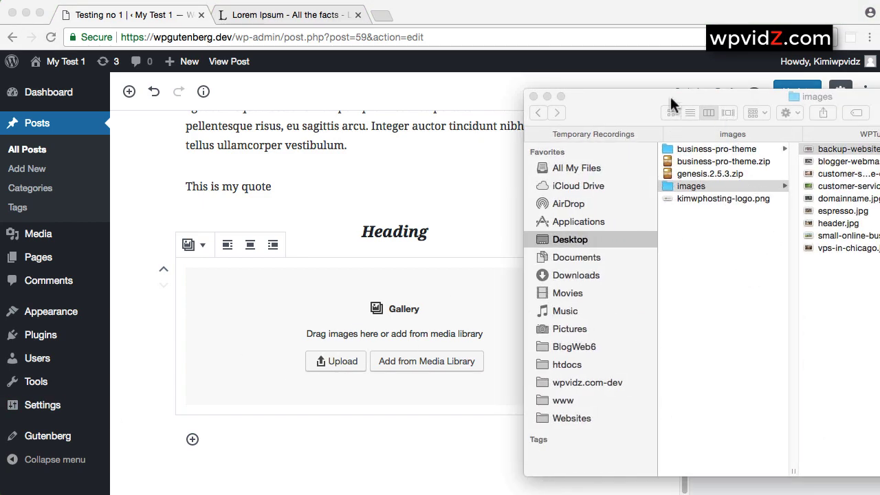
left_click_drag(673, 104, 520, 123)
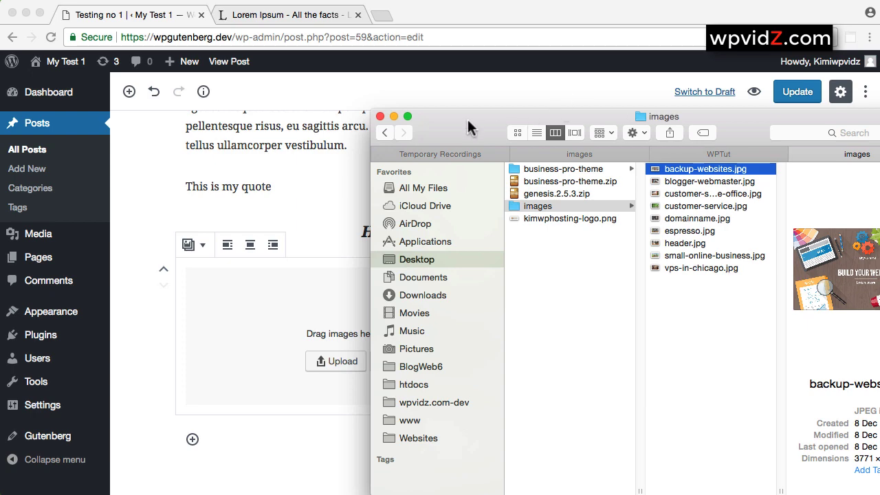
left_click_drag(467, 127, 588, 104)
left_click_drag(805, 145, 383, 300)
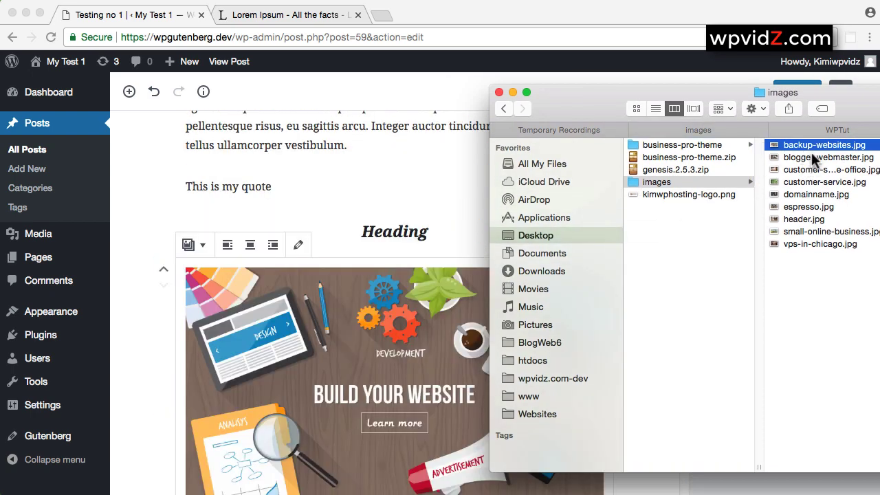
left_click(446, 217)
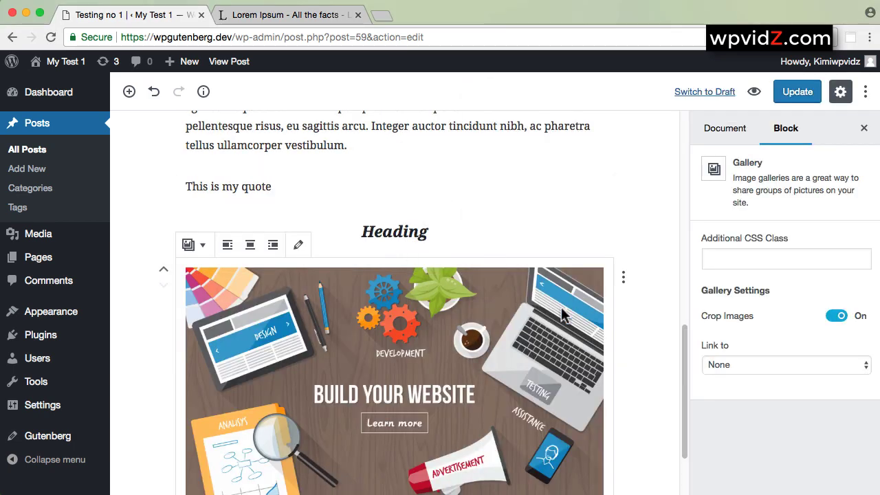
Add the brown notebook image, blogger-webmaster.jpg and customer-service.jpg from the media library to the gallery.
left_click(202, 246)
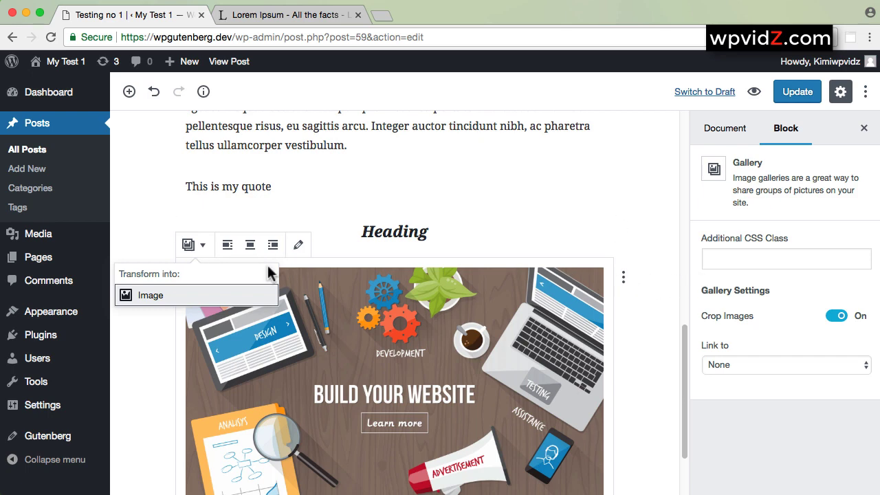
left_click(299, 246)
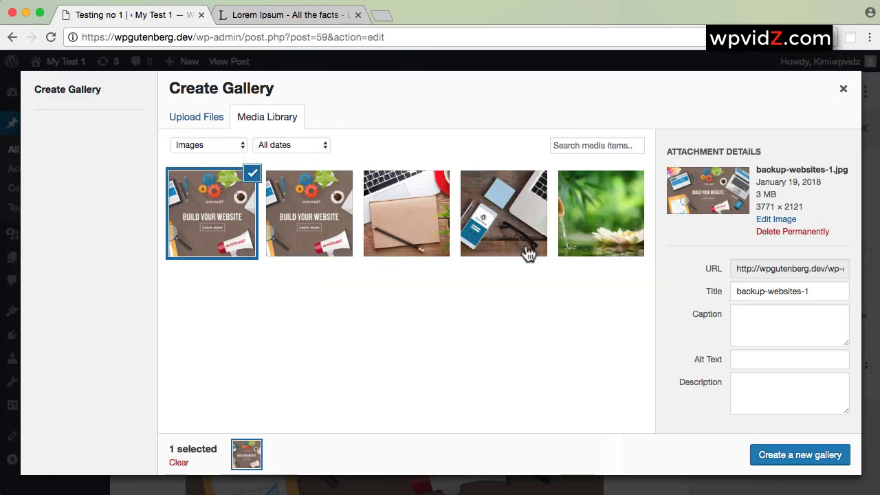
left_click(405, 214)
left_click(490, 217)
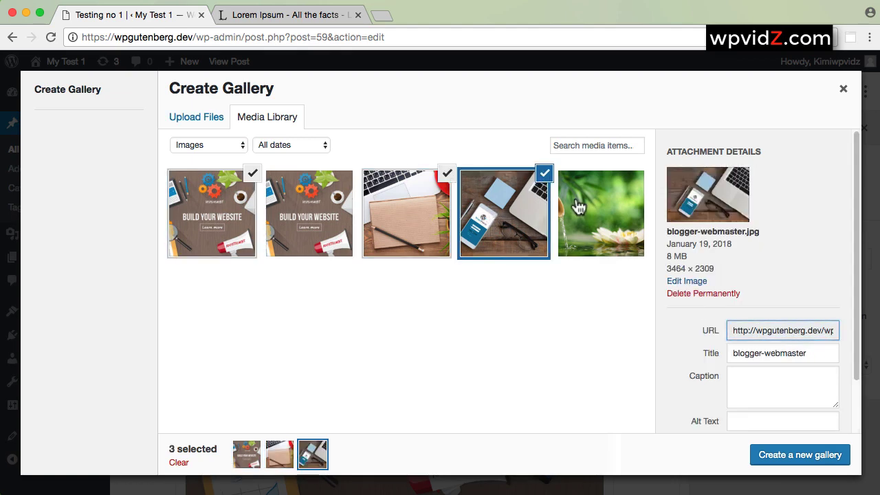
left_click(589, 210)
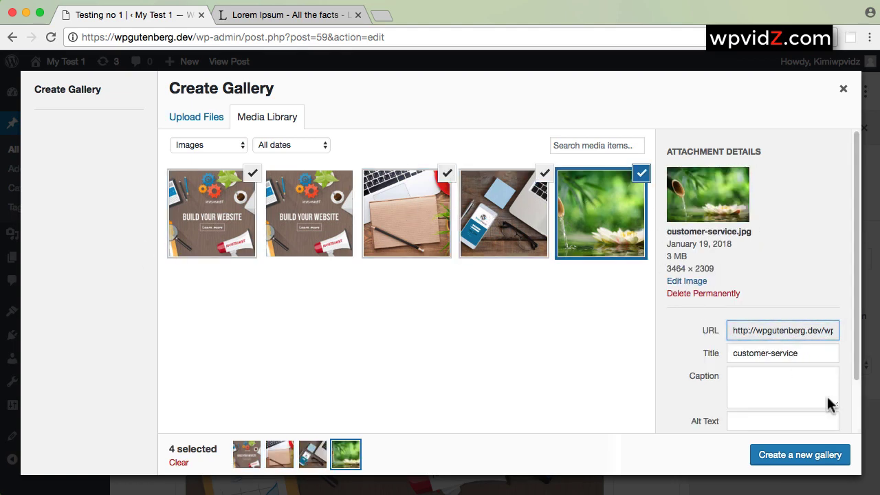
left_click(786, 456)
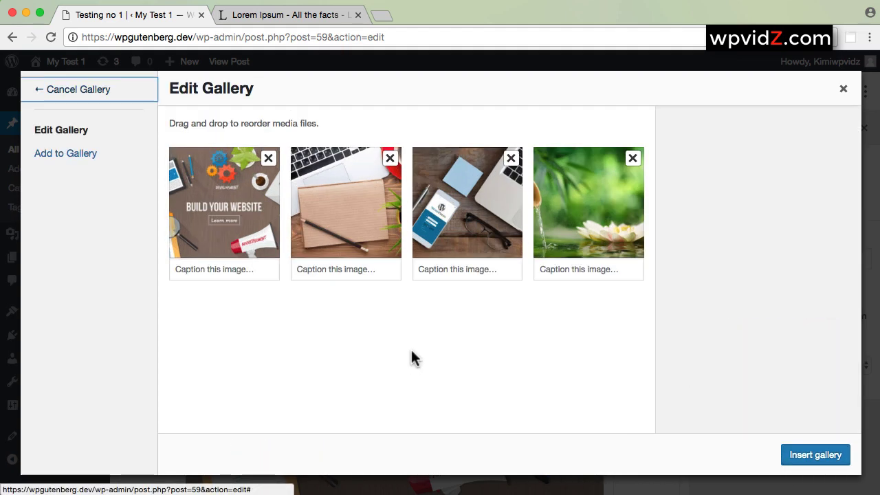
left_click(817, 454)
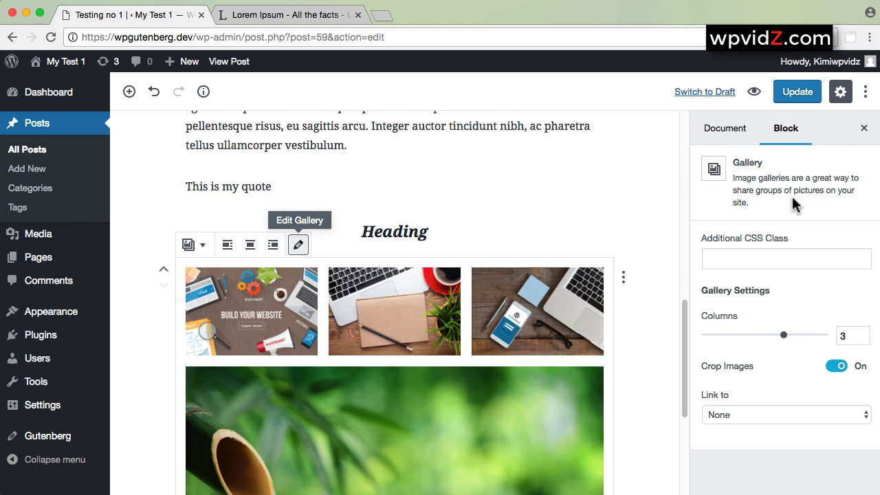
Examine the Gallery block's settings and image layout, and briefly open a preview of the post.
left_click(753, 259)
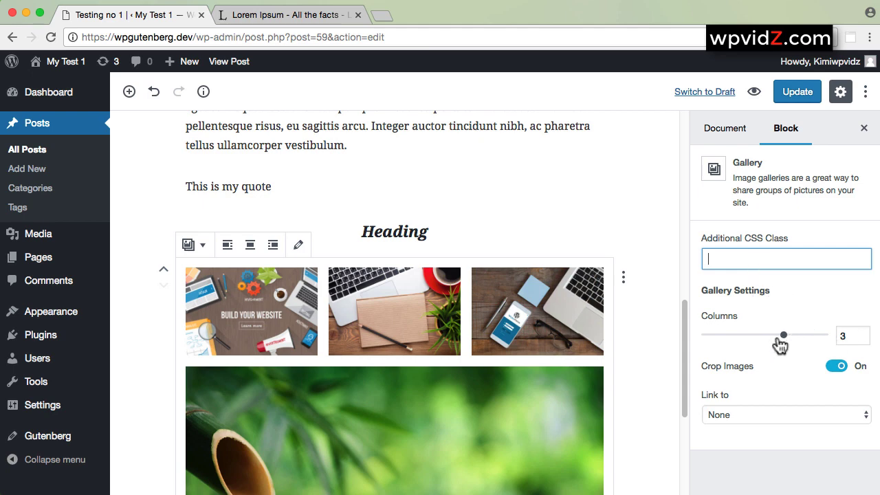
scroll(289, 322, "down", 2)
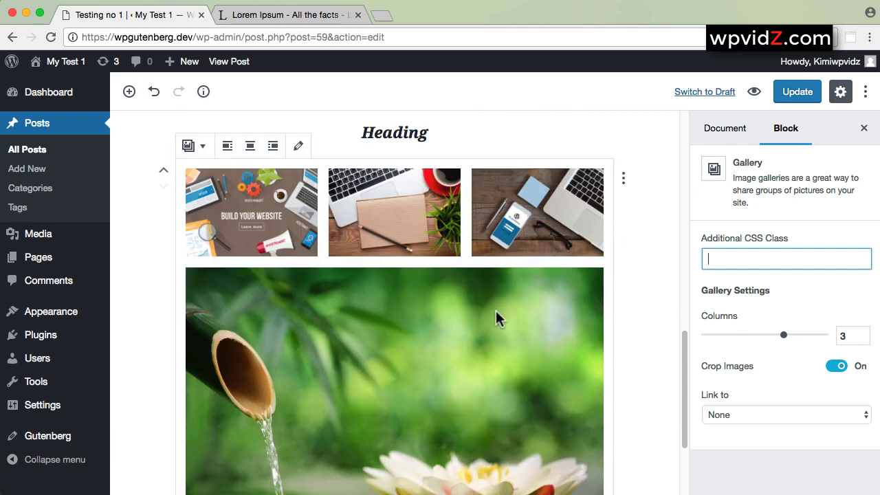
left_click(753, 91)
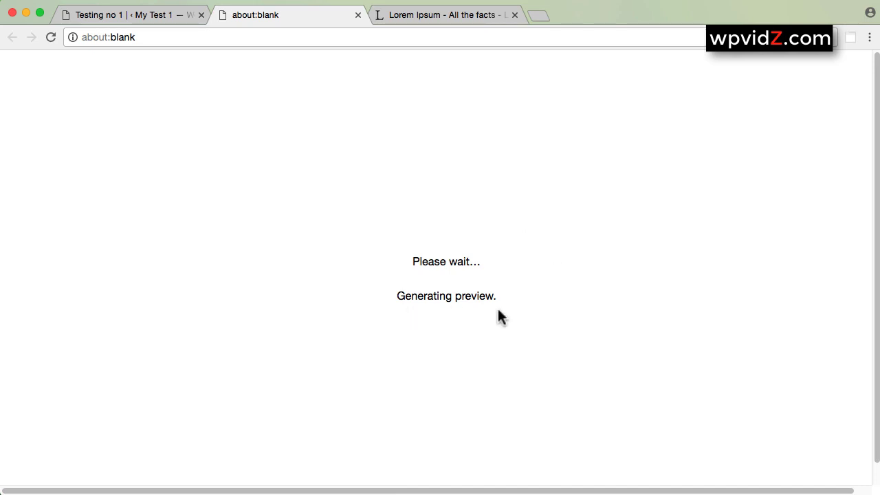
left_click(358, 15)
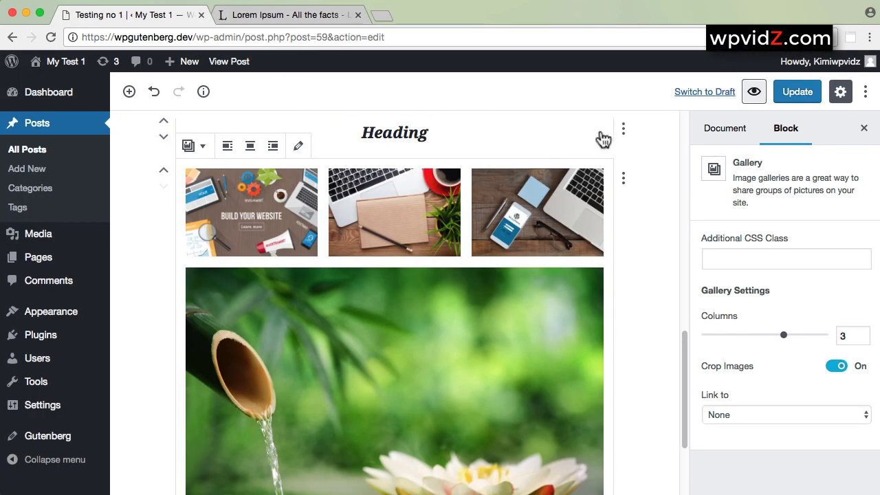
Update the post and examine the gallery's layout on the published page.
left_click(789, 91)
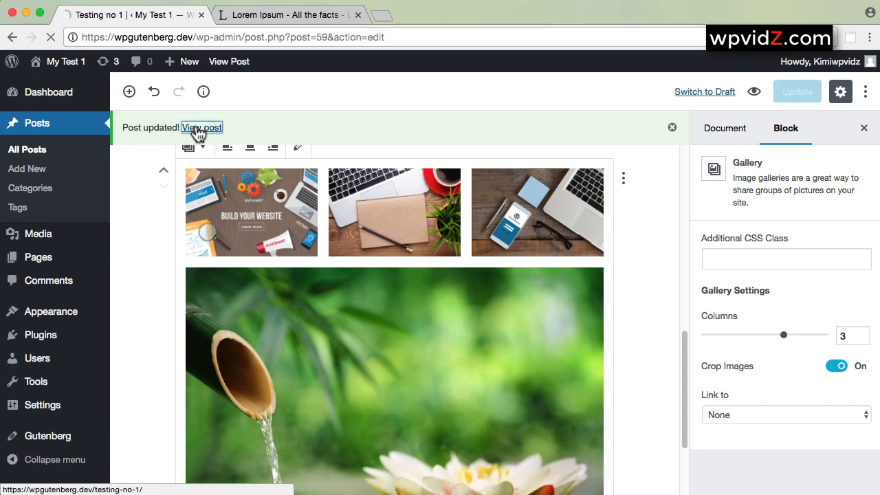
left_click(198, 136)
scroll(404, 330, "down", 15)
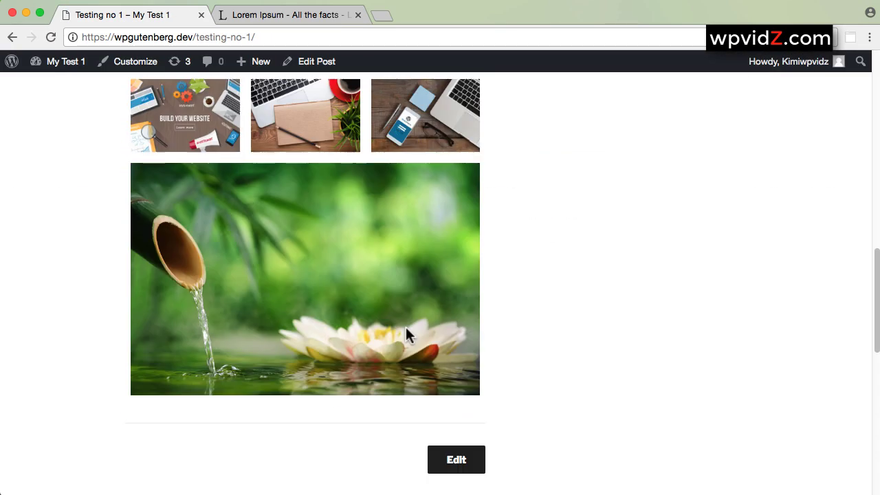
scroll(406, 328, "up", 3)
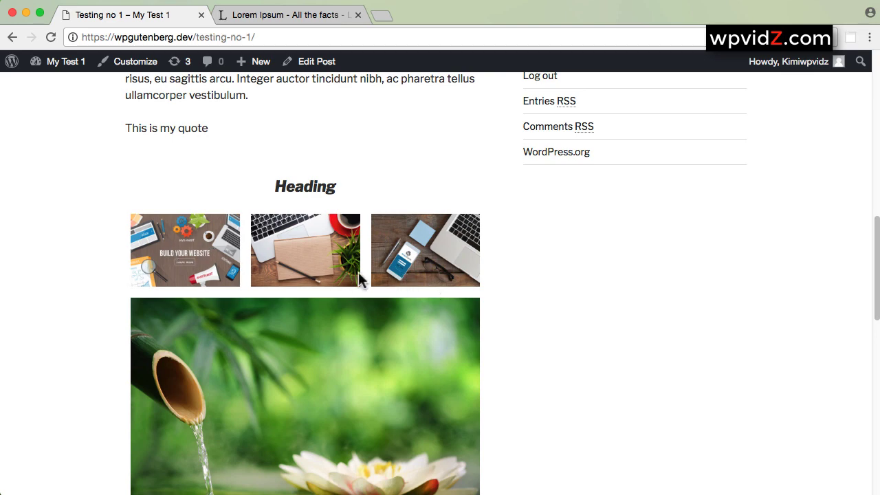
scroll(454, 351, "down", 1)
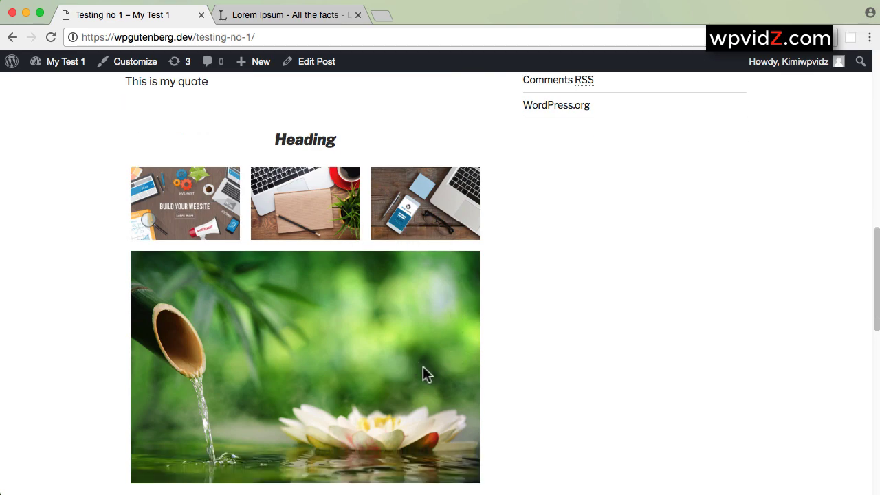
Return to editing the post and set the Gallery block's columns to 2.
left_click(305, 65)
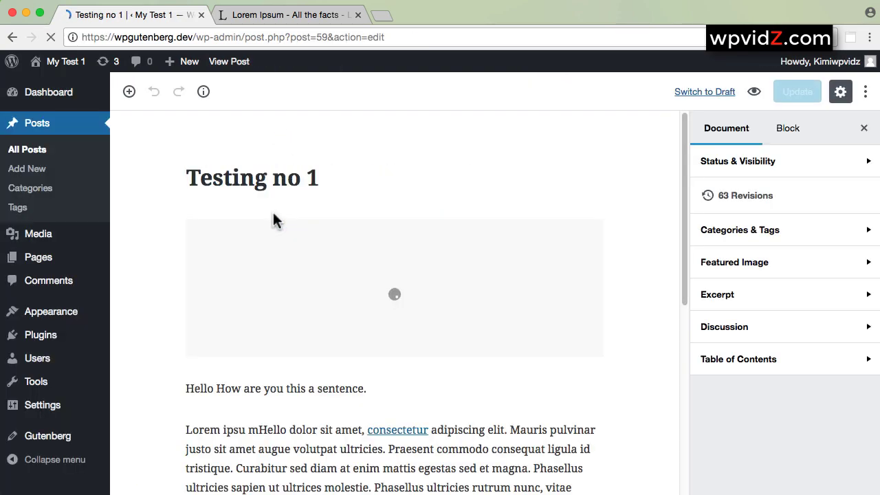
scroll(577, 295, "down", 15)
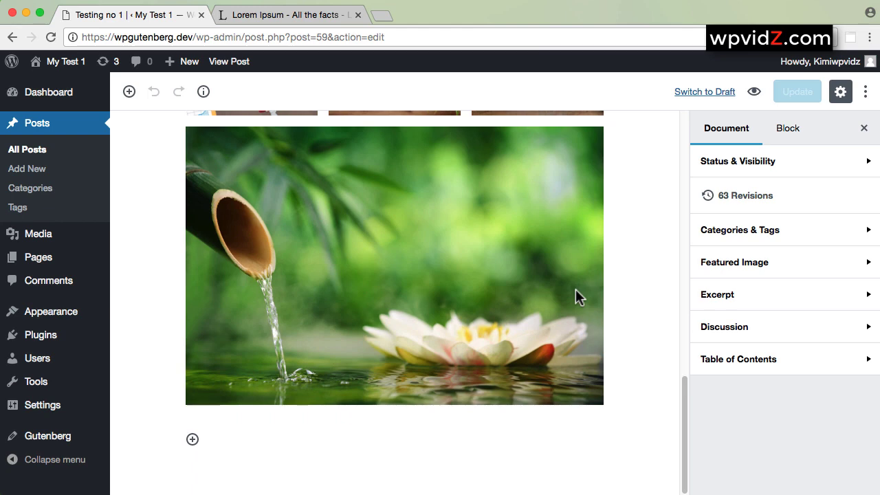
scroll(576, 289, "up", 3)
left_click(573, 289)
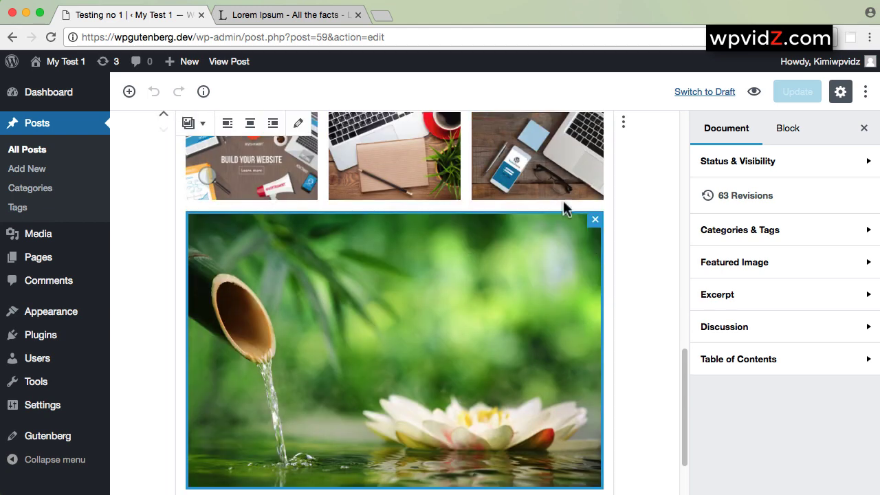
scroll(566, 227, "up", 2)
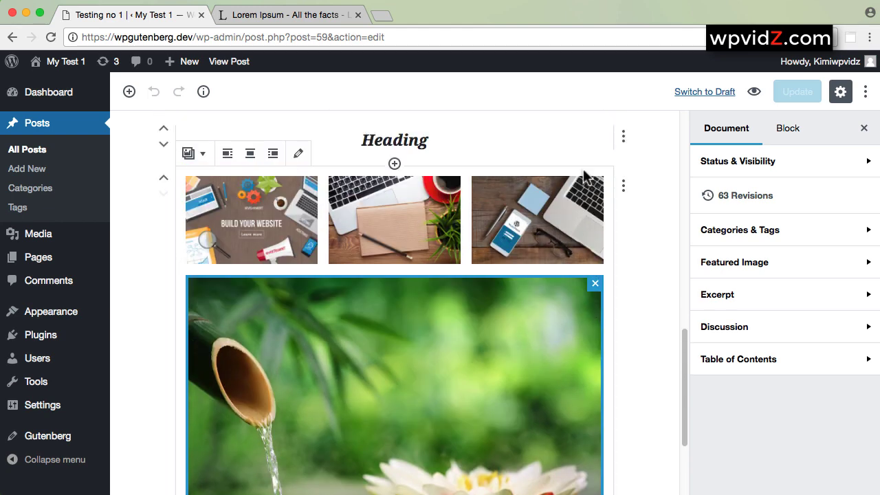
left_click(798, 136)
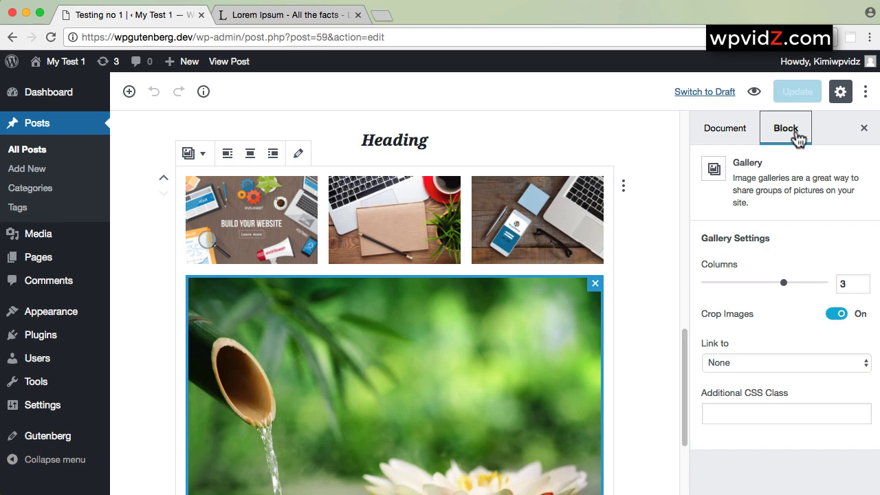
left_click(843, 284)
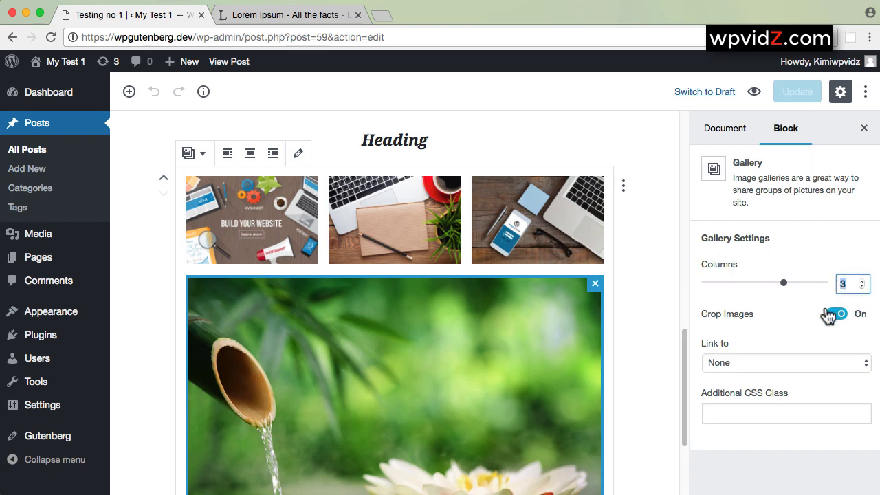
type("2")
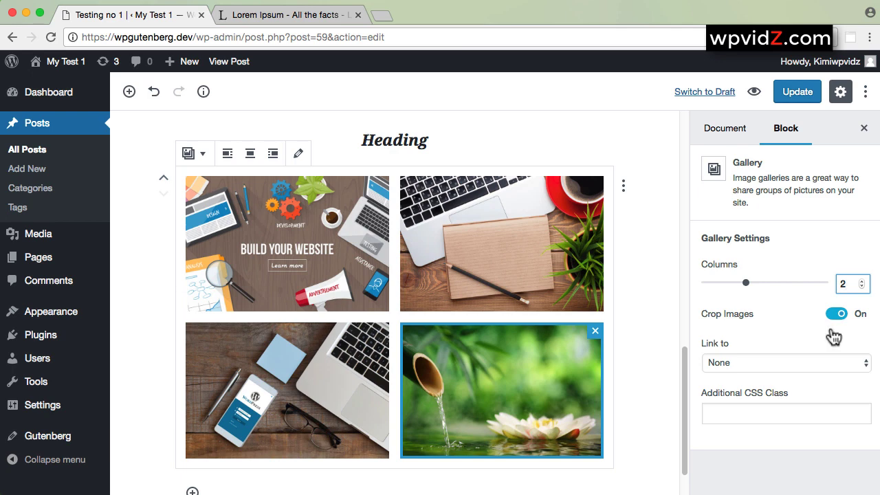
Review the gallery's Link to options, keep None and update the post.
left_click(864, 369)
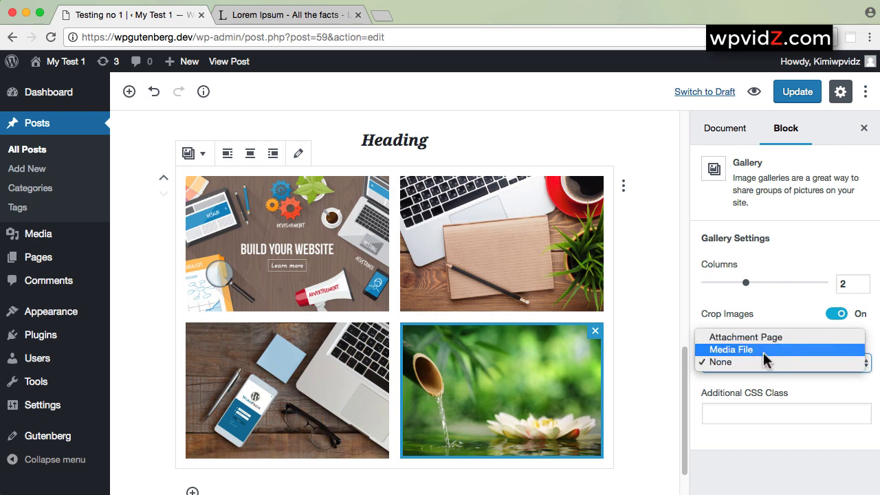
left_click(802, 246)
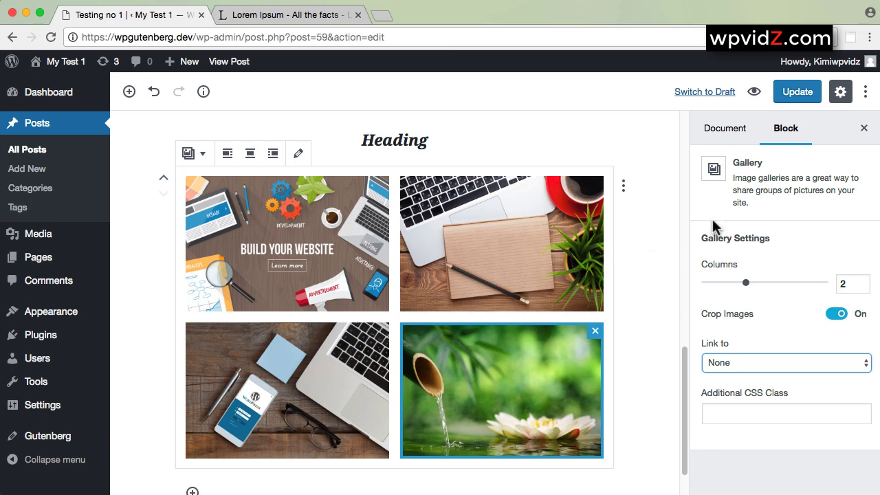
left_click(797, 91)
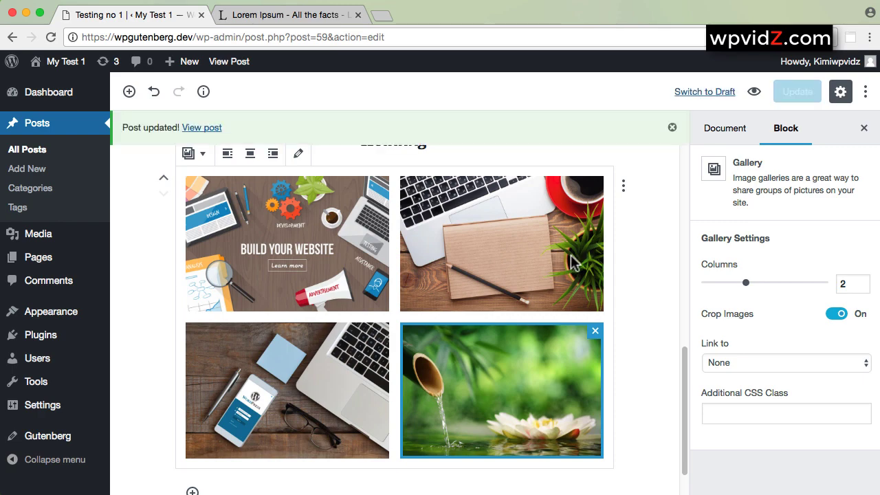
Insert a Button block labelled "Click Me" between the opening paragraph and "Hello How are you this a sentence.".
scroll(572, 256, "up", 10)
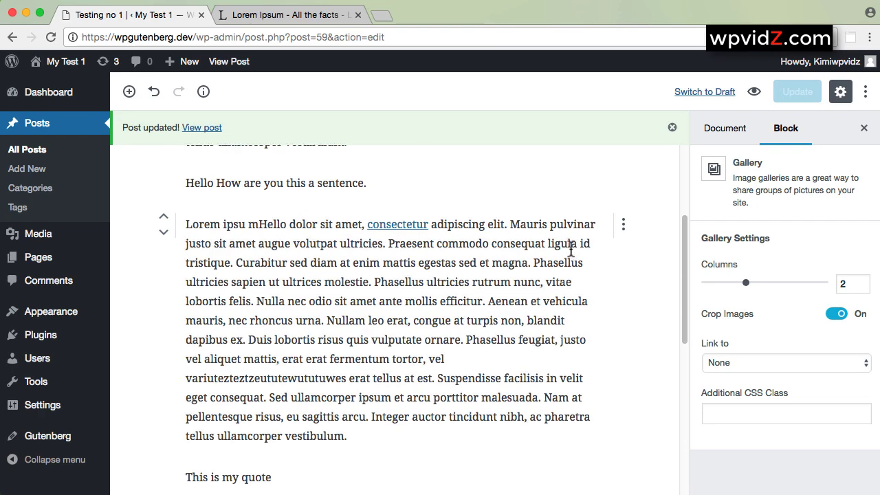
scroll(570, 251, "up", 2)
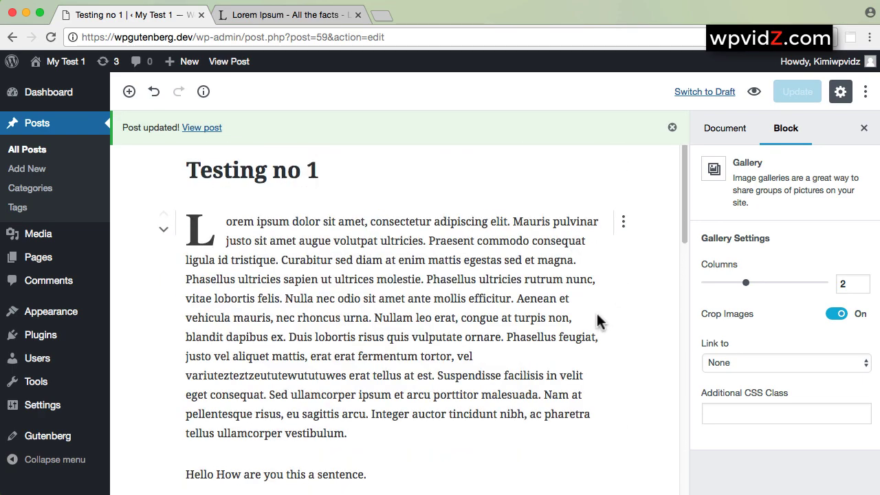
scroll(596, 318, "down", 5)
scroll(395, 278, "up", 1)
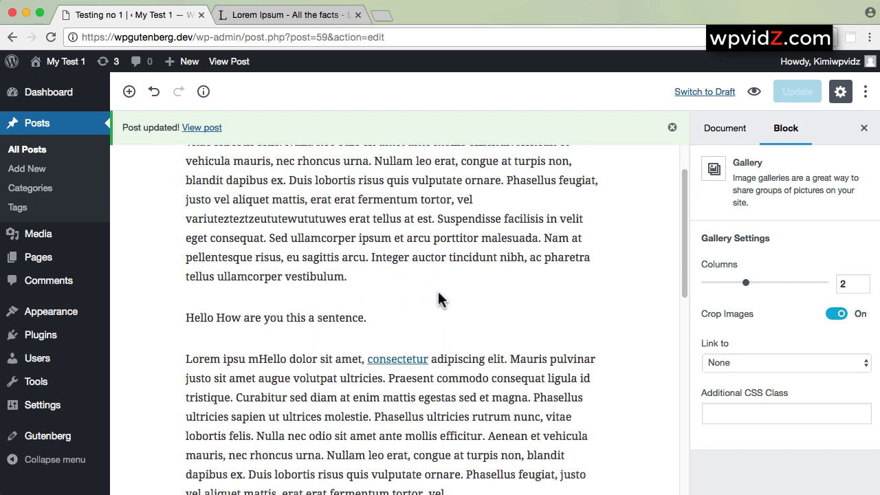
left_click(395, 297)
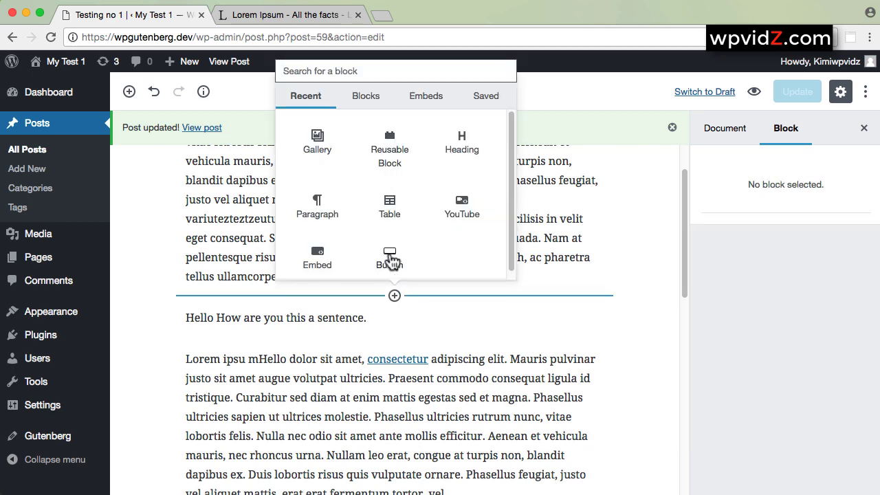
left_click(390, 258)
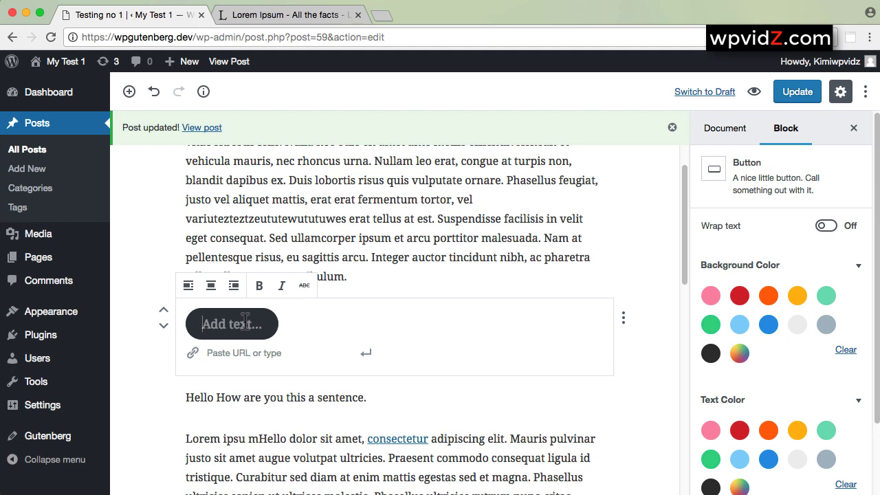
type("Click Me")
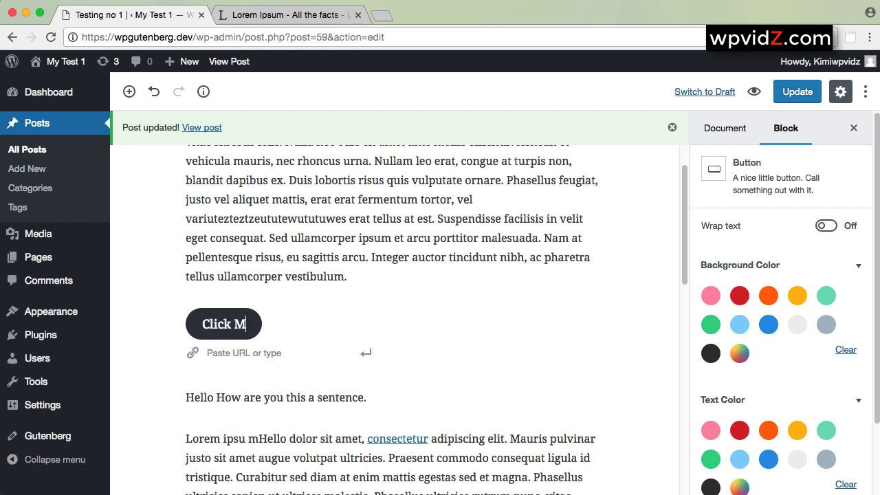
left_click(279, 353)
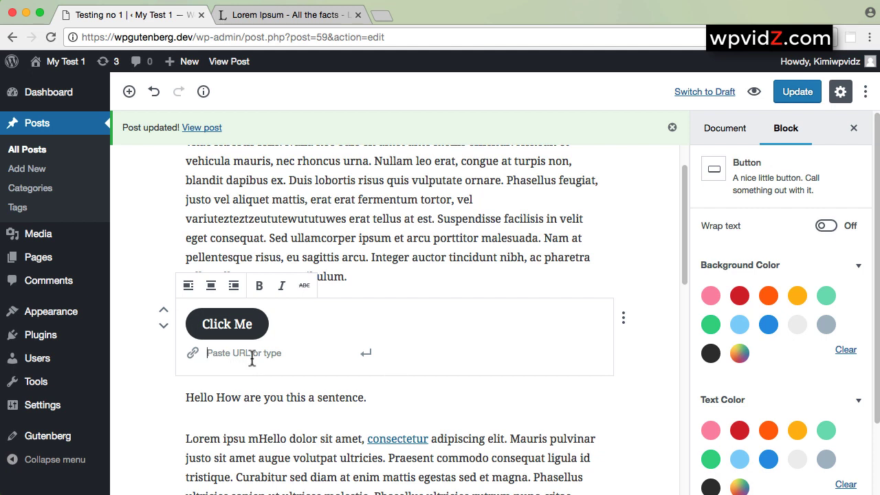
type("https://google.com")
left_click(366, 357)
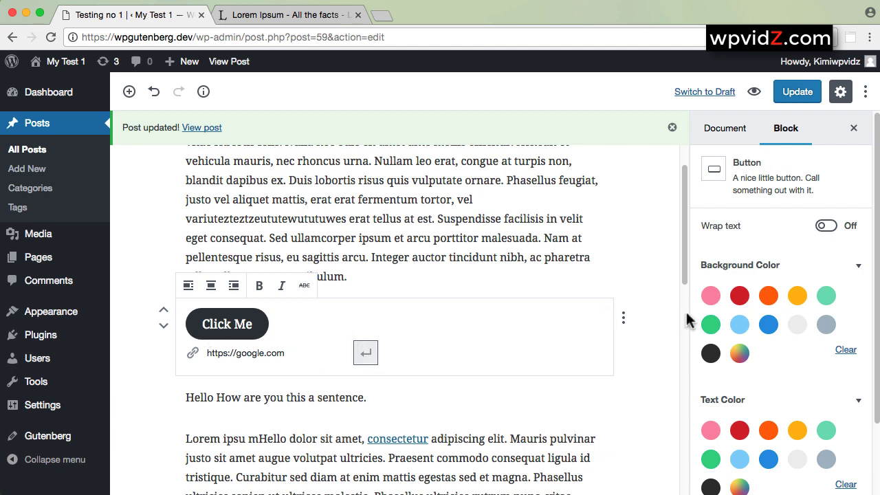
Examine the Click Me button's href in its HTML code and return the block to visual editing.
left_click(623, 318)
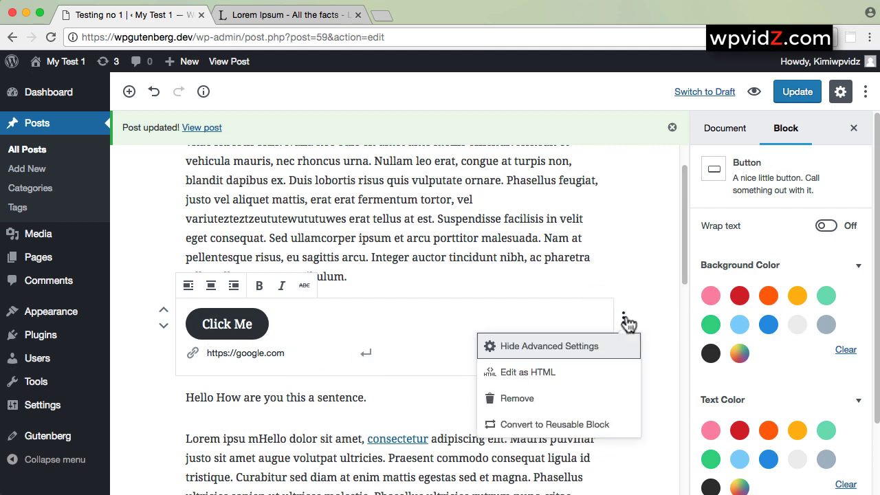
left_click(524, 375)
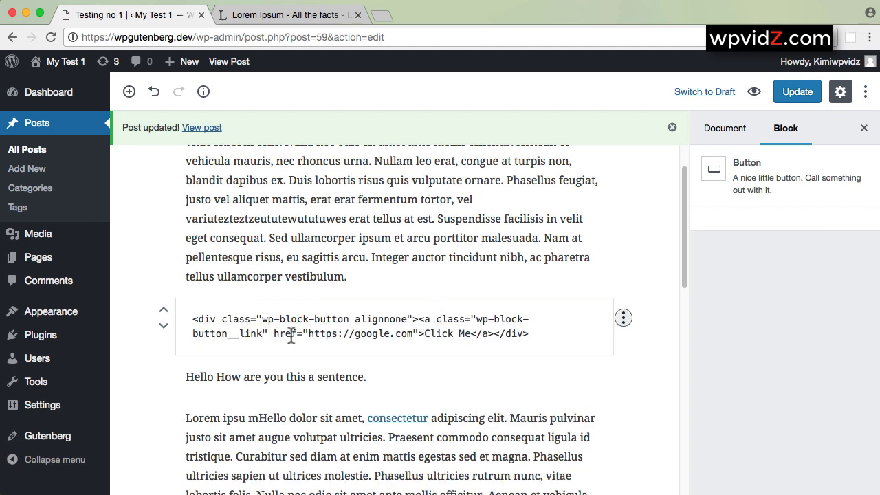
left_click_drag(274, 334, 423, 328)
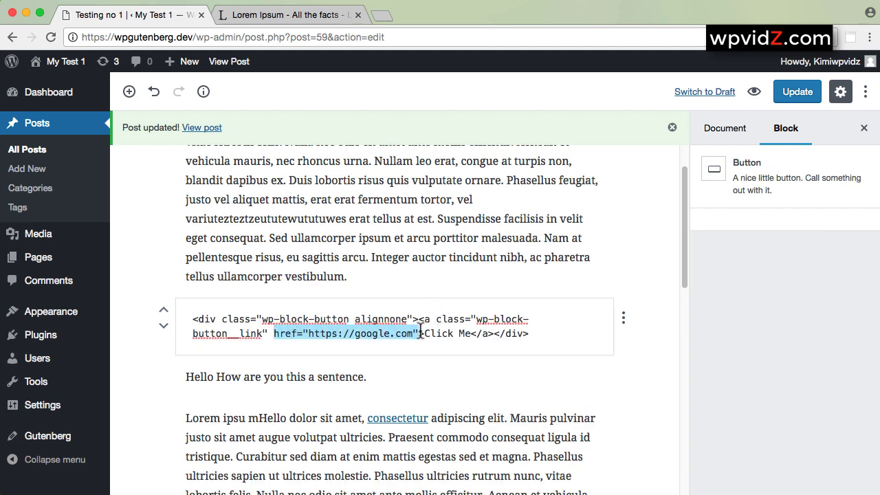
left_click(623, 318)
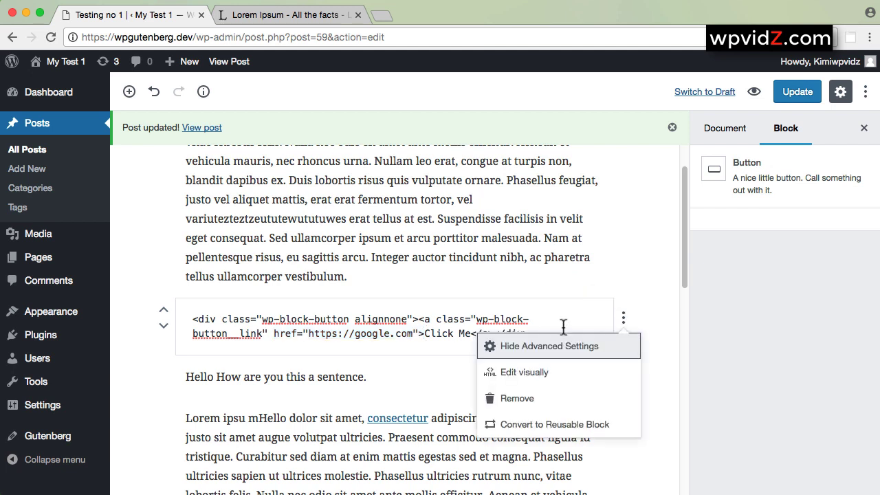
left_click(537, 372)
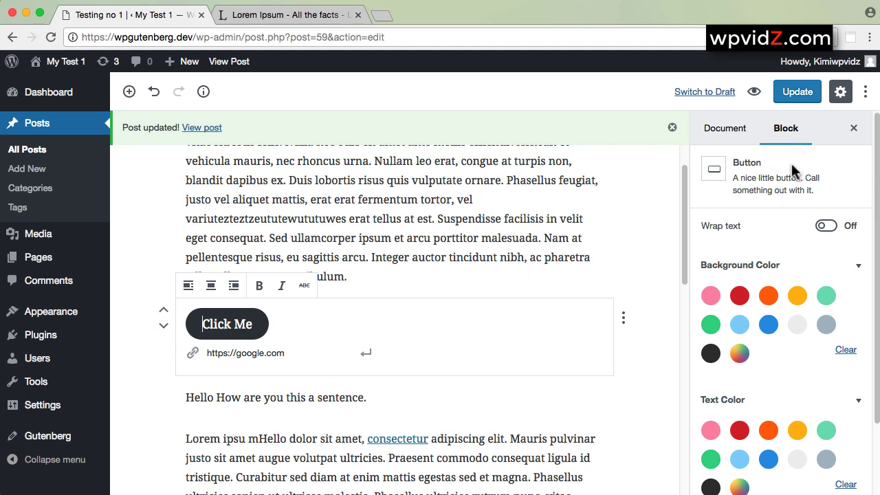
Try the Click Me button's Wrap text option, a red background, and blue, light blue and grey text colors.
left_click(833, 232)
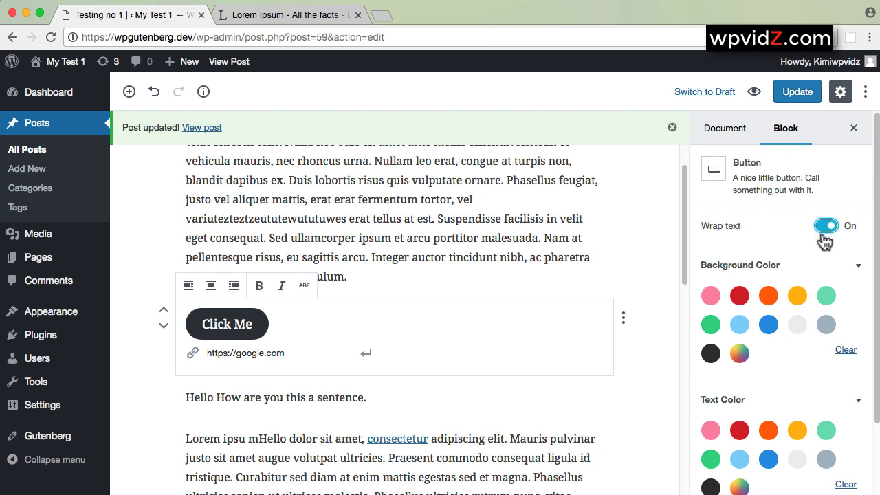
left_click(826, 230)
left_click(740, 296)
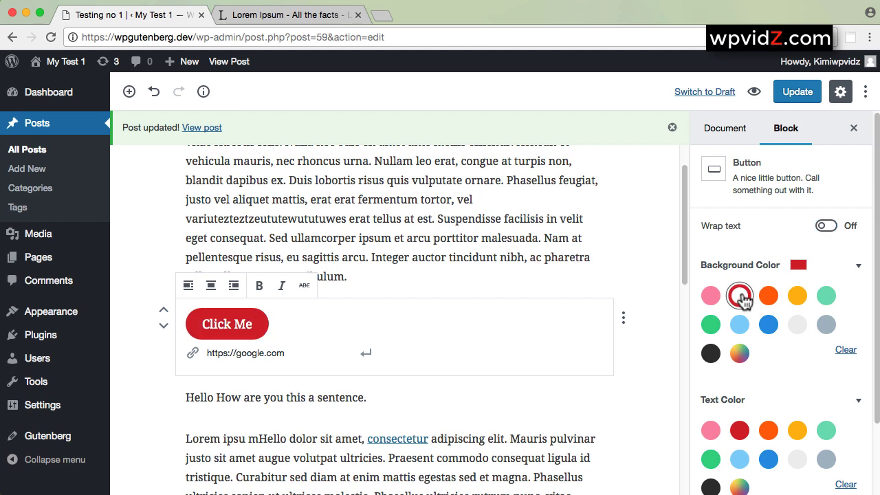
scroll(831, 354, "down", 2)
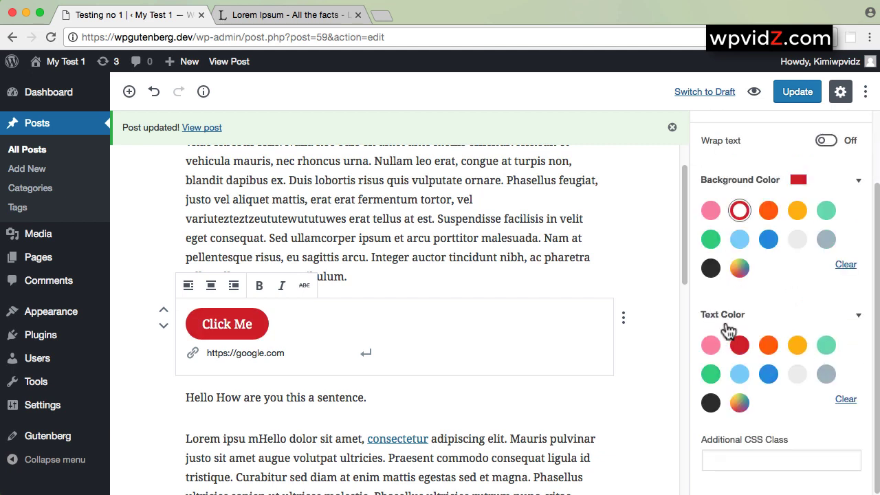
left_click(769, 373)
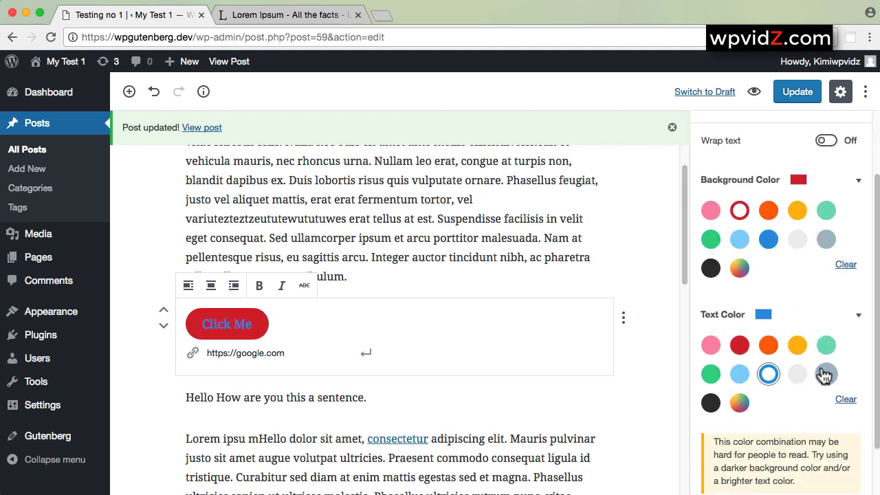
left_click(739, 377)
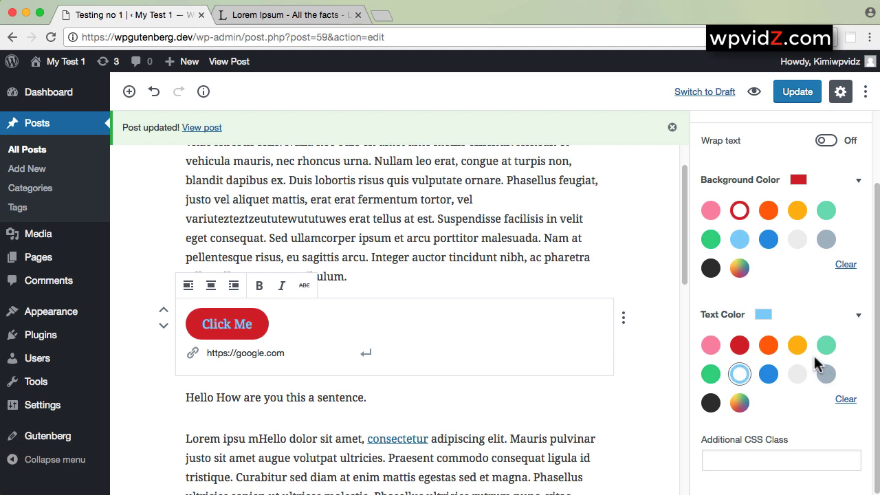
left_click(826, 374)
scroll(827, 358, "down", 1)
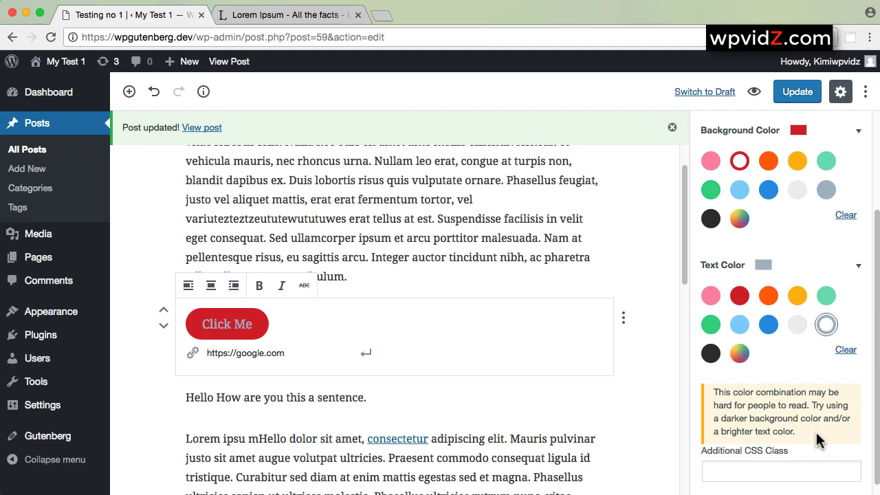
Clear the button's custom text and background colors, collapse both color sections and leave the additional CSS class empty.
left_click(846, 351)
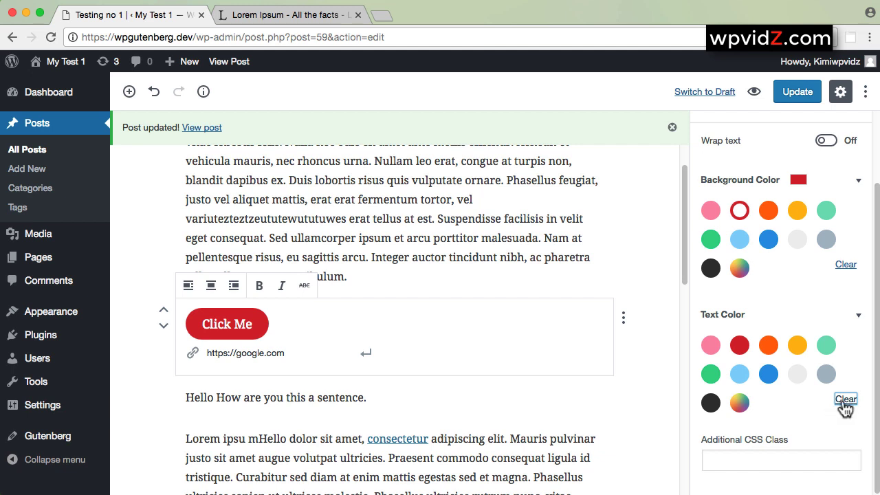
left_click(846, 264)
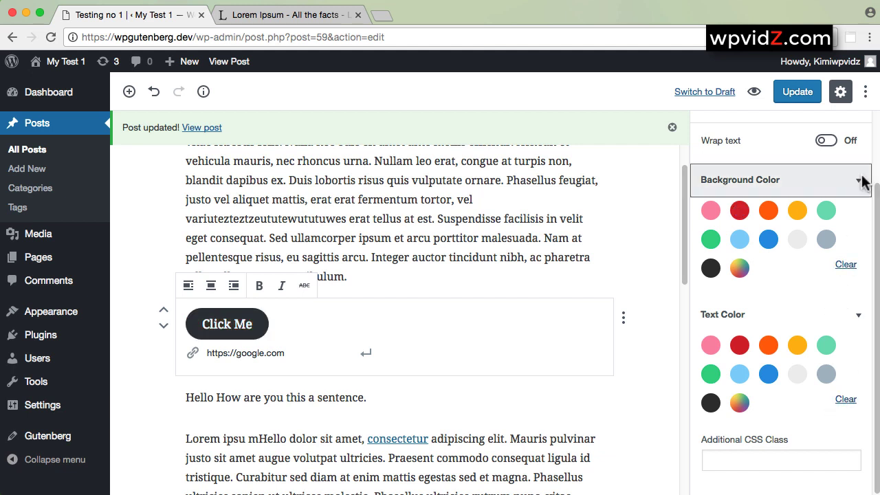
left_click(859, 180)
left_click(871, 305)
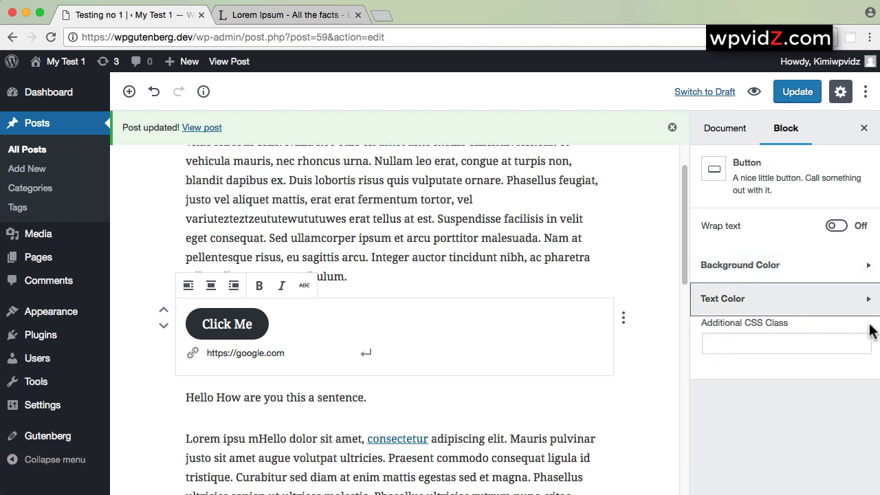
left_click(772, 344)
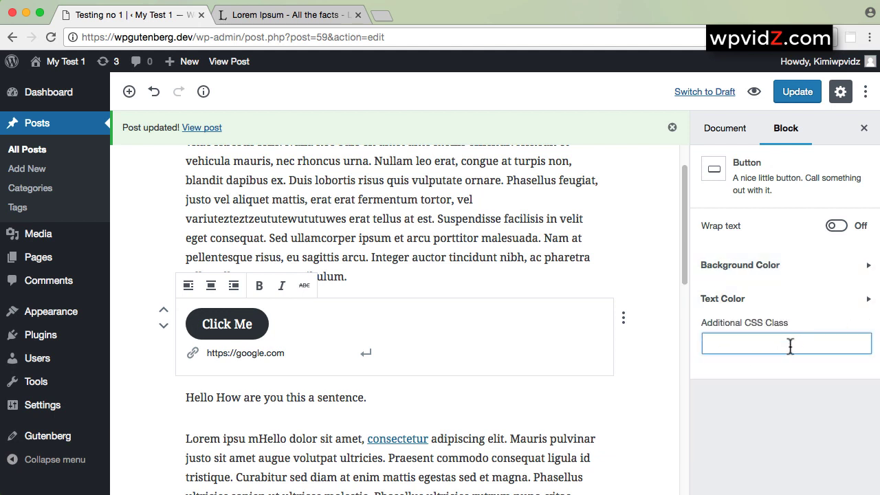
Update the post, test the Click Me button's link on the published page and go back to the post.
left_click(794, 96)
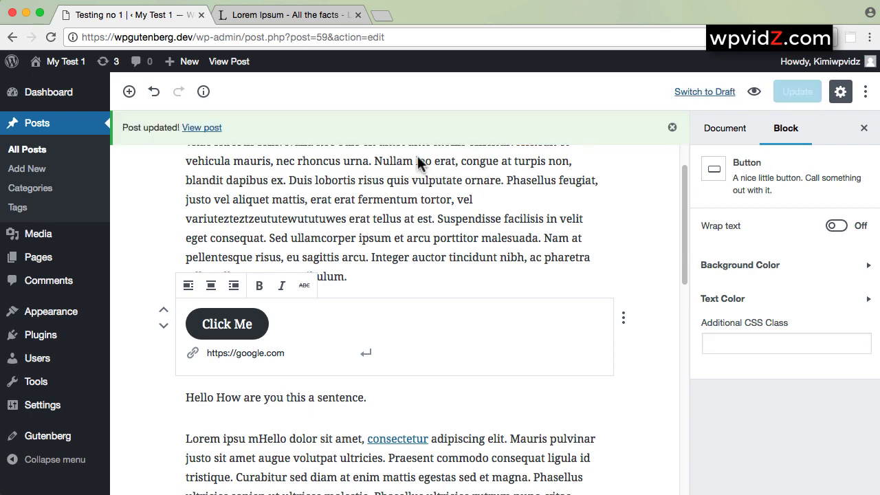
left_click(203, 127)
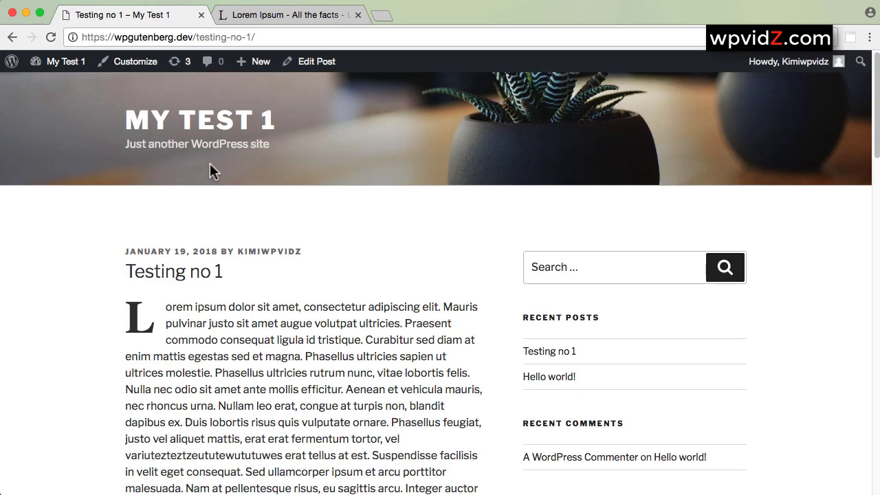
scroll(323, 289, "down", 5)
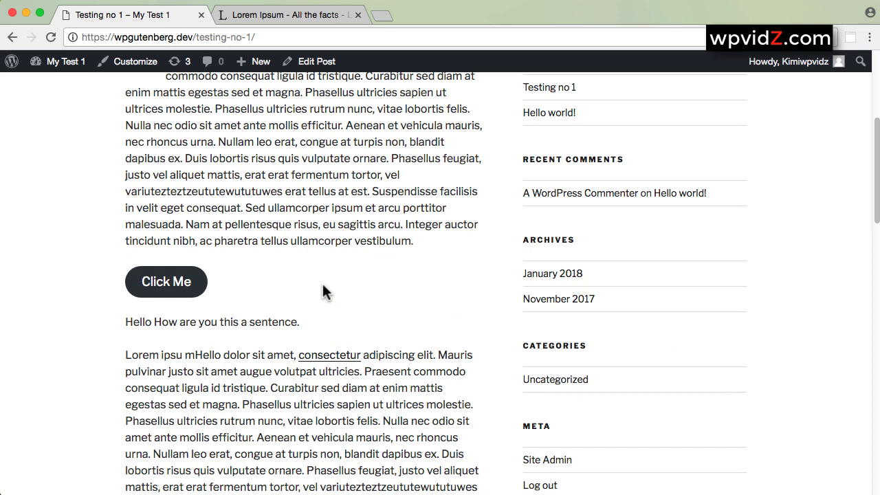
left_click(163, 295)
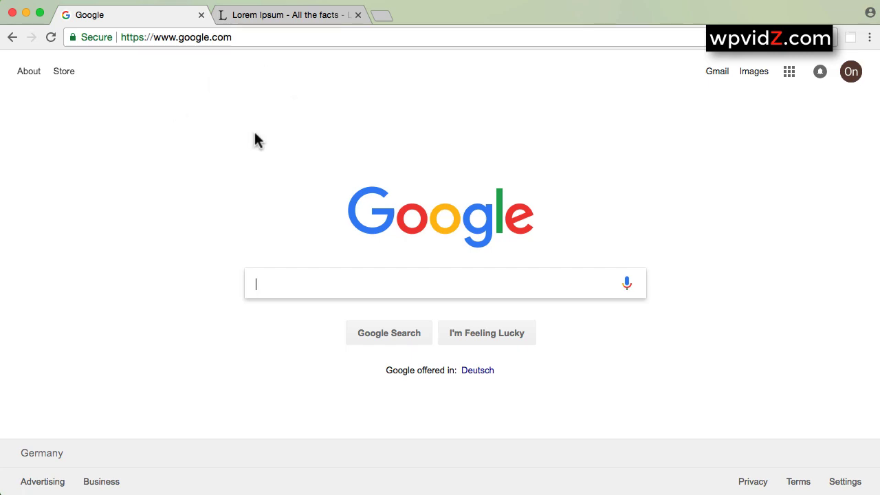
left_click(12, 37)
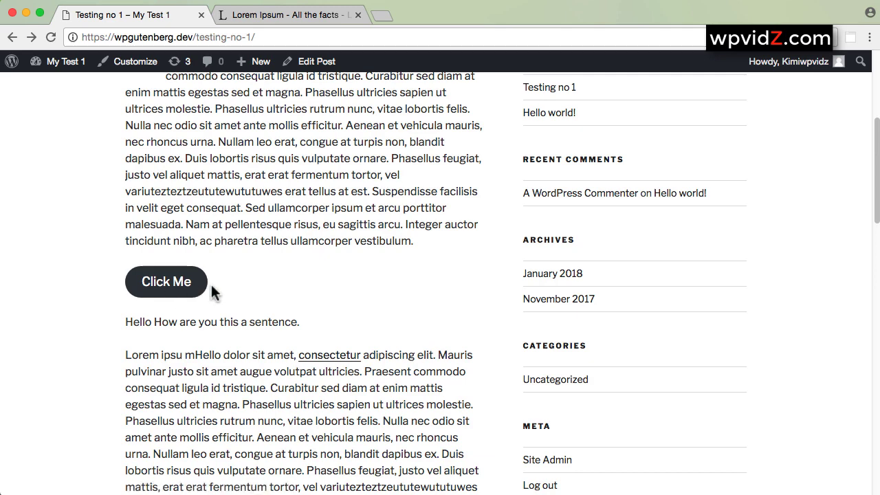
Return to editing the post and show the block settings of the Click Me button.
left_click(313, 63)
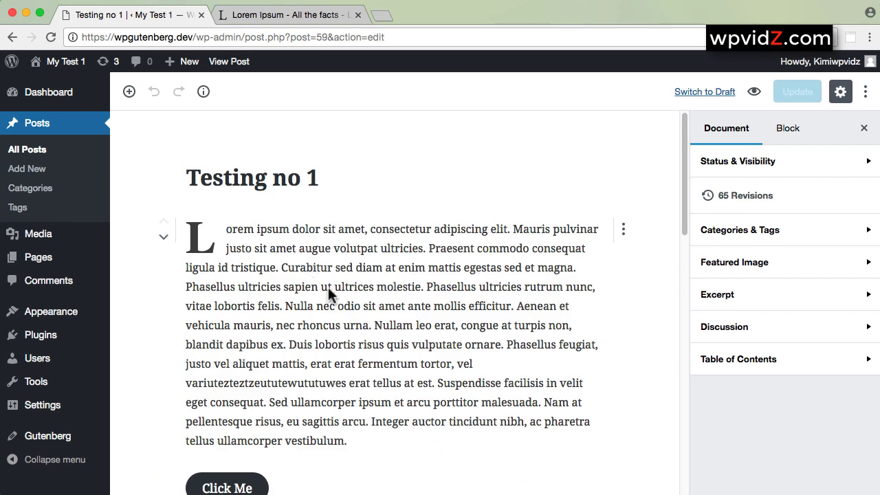
scroll(358, 326, "down", 2)
left_click(252, 254)
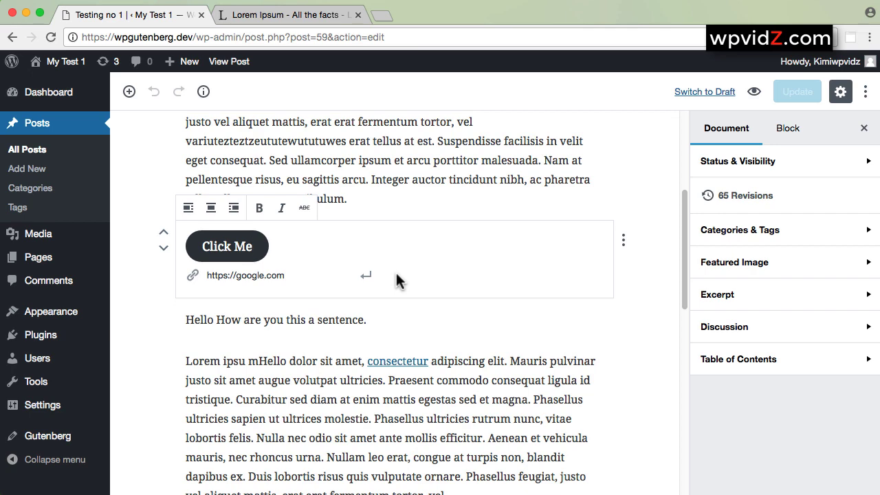
left_click(788, 129)
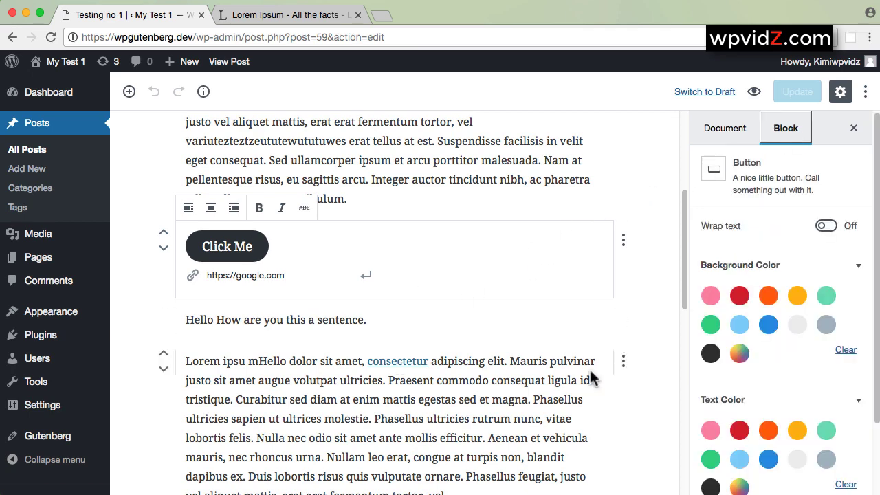
scroll(593, 377, "down", 10)
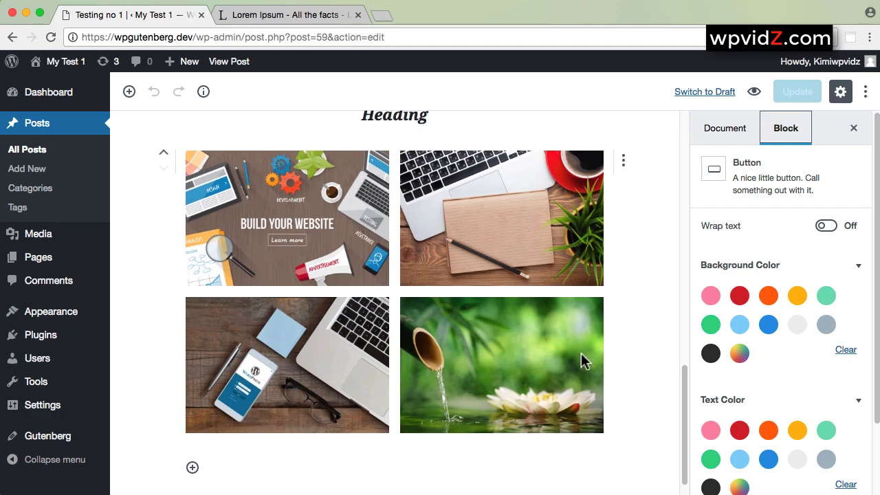
scroll(581, 353, "up", 10)
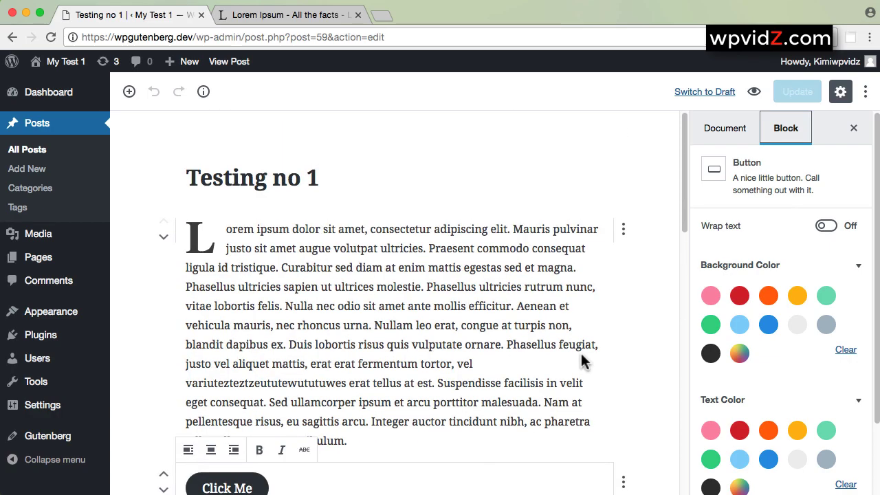
scroll(582, 353, "down", 10)
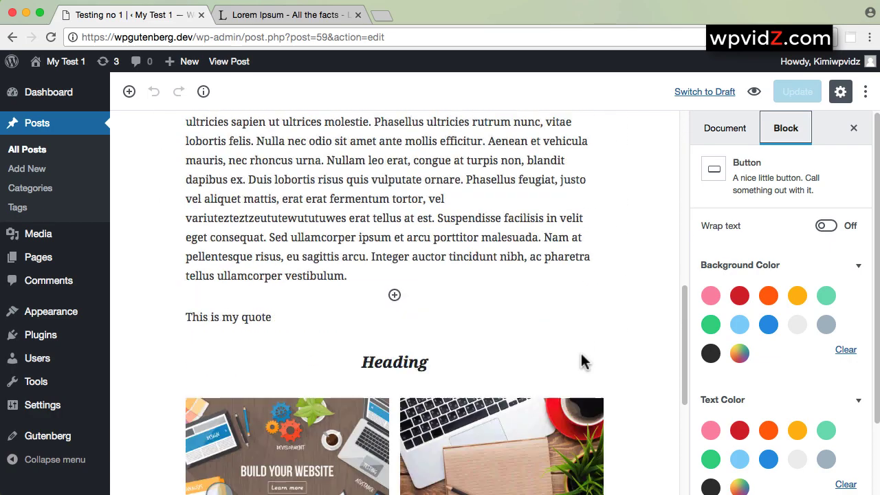
scroll(581, 353, "down", 4)
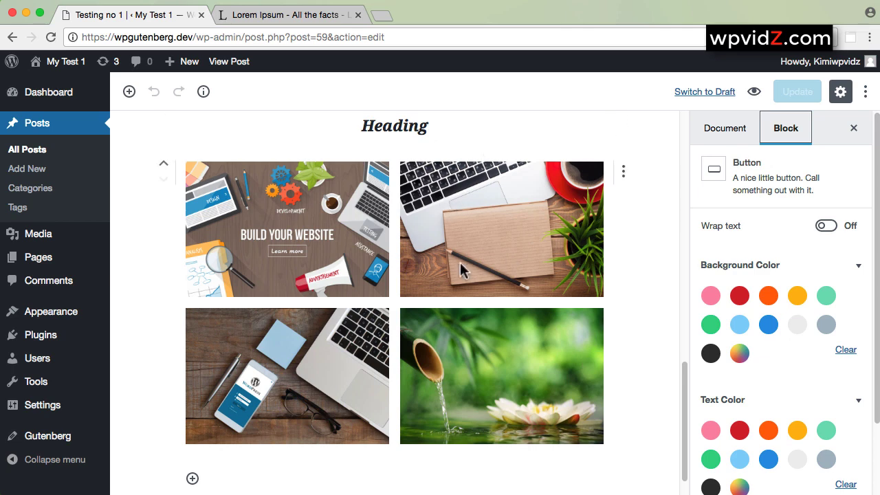
Convert the four-picture gallery under the Heading into a reusable block.
left_click(624, 172)
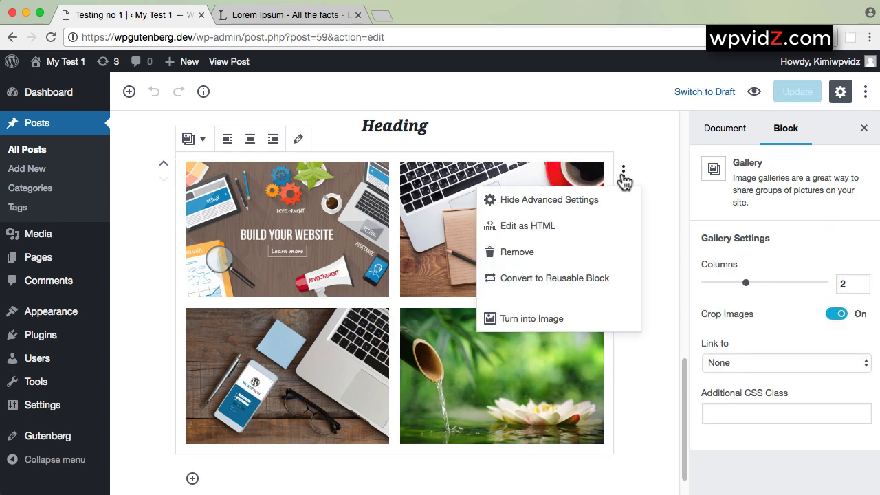
left_click(521, 287)
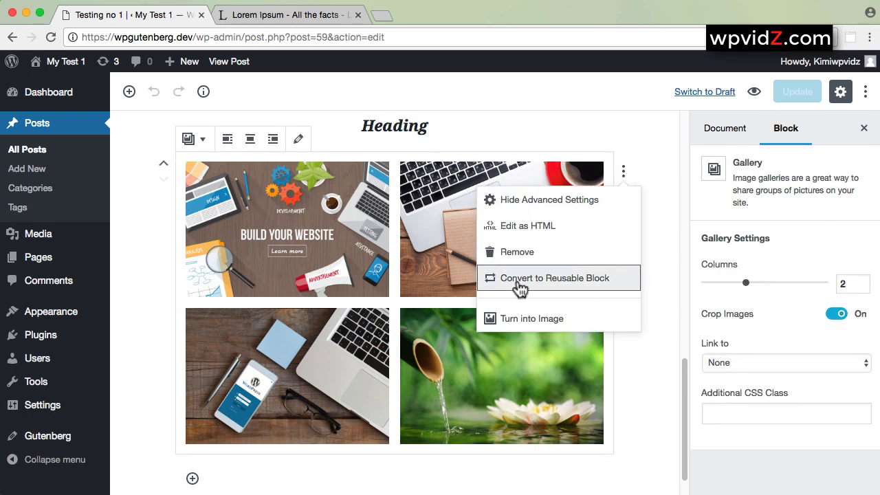
scroll(289, 357, "down", 2)
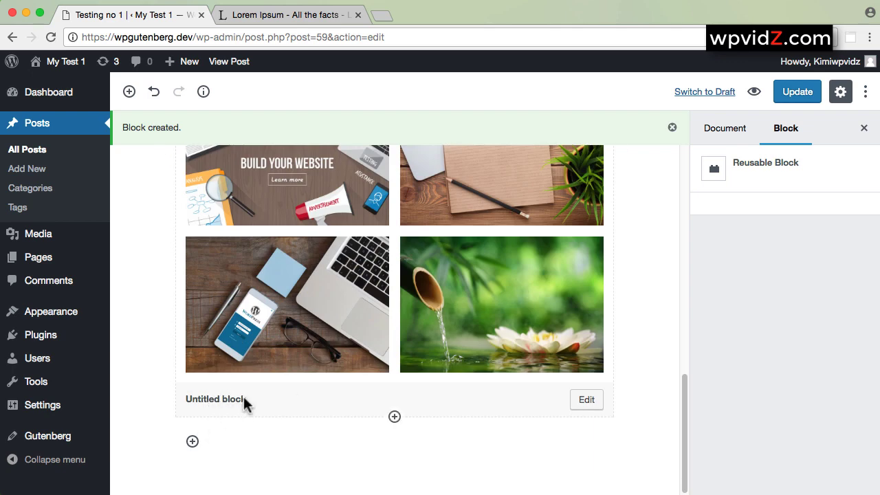
Edit the reusable block's name to "Gallery 4 pictures - build website - paper- wordpress on mobile".
left_click(588, 400)
left_click(293, 401)
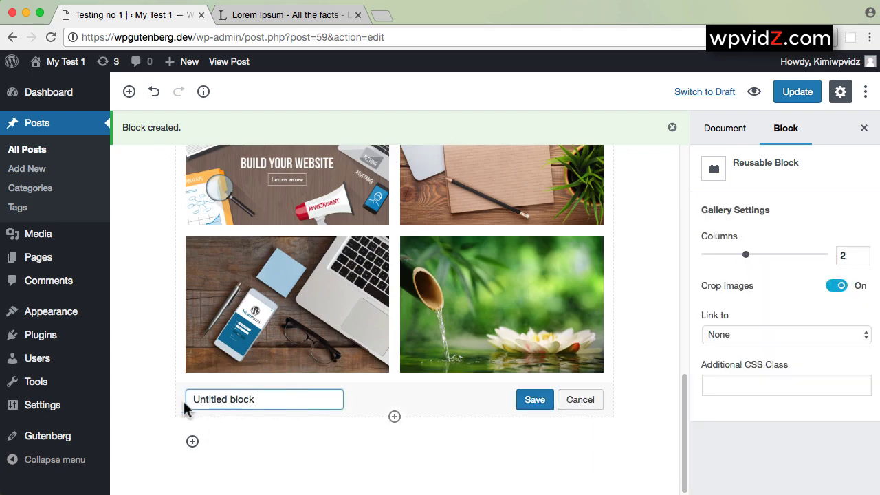
triple_click(190, 398)
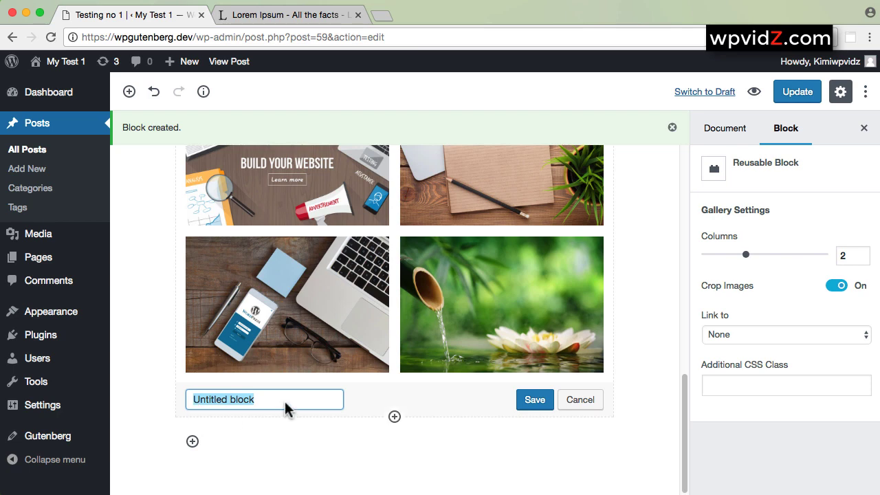
type("Galle")
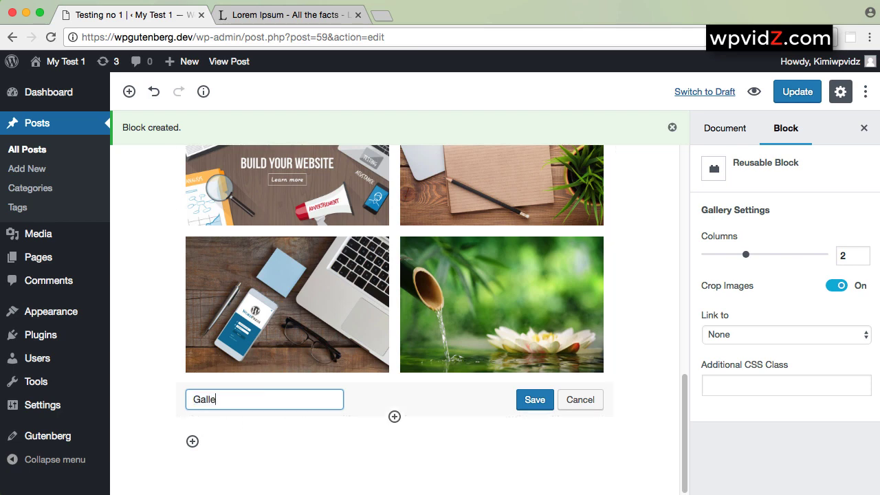
type("ry 4 pictures -")
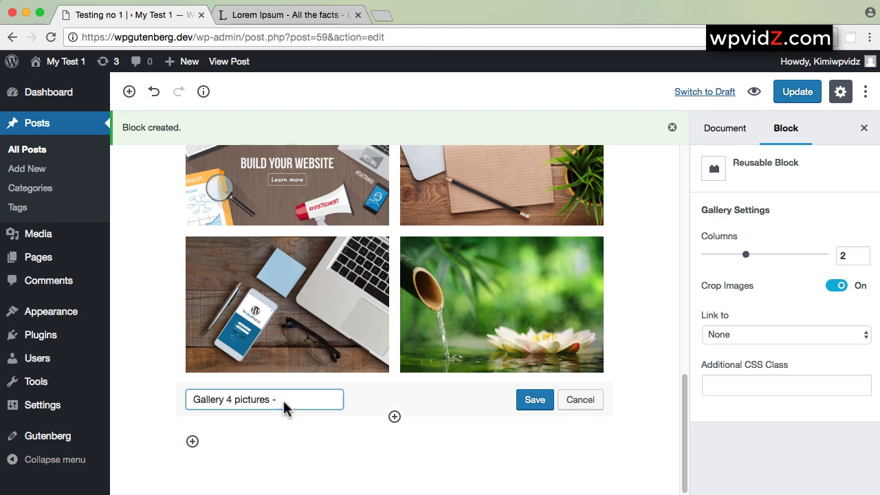
type(" build")
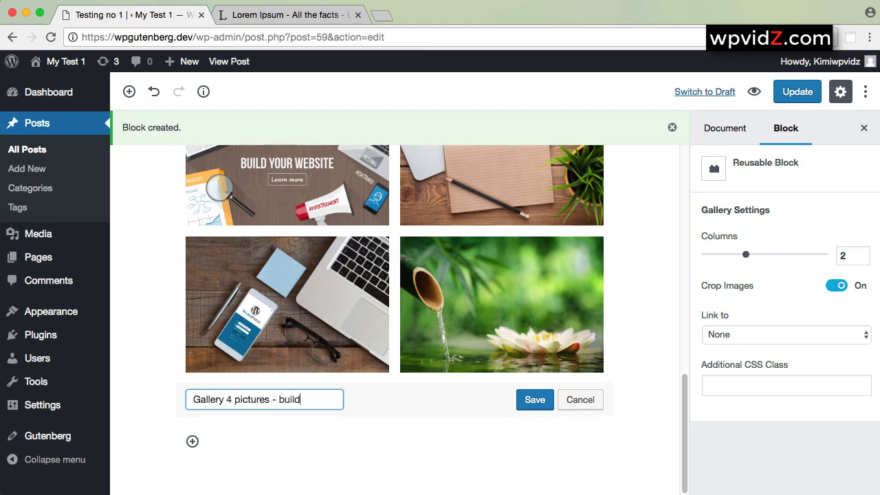
type(" website -")
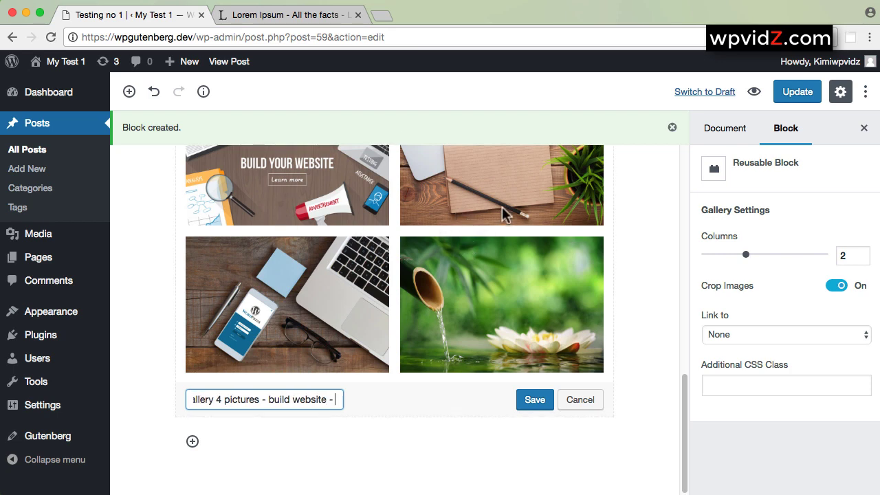
type(" paper")
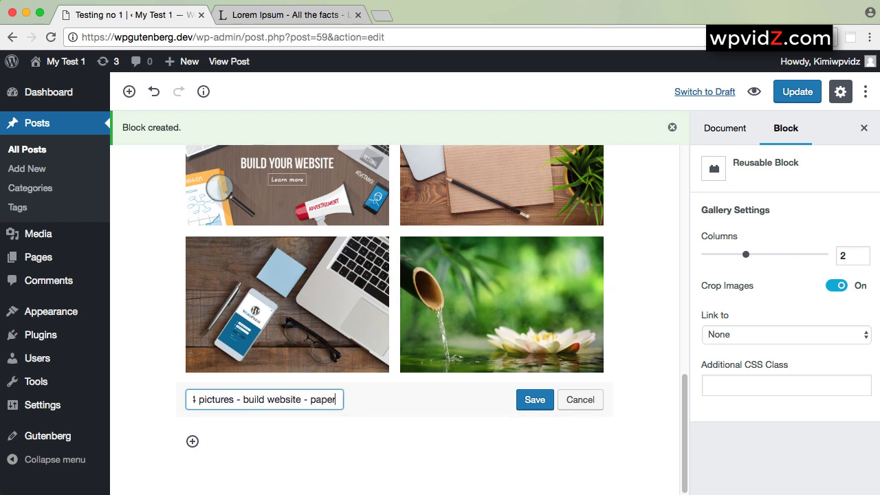
type("-")
type(" wordpre")
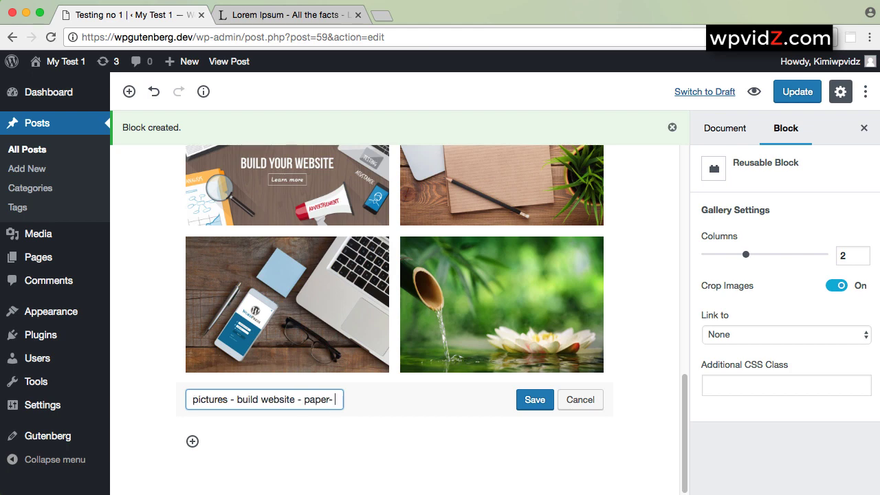
type("ss ")
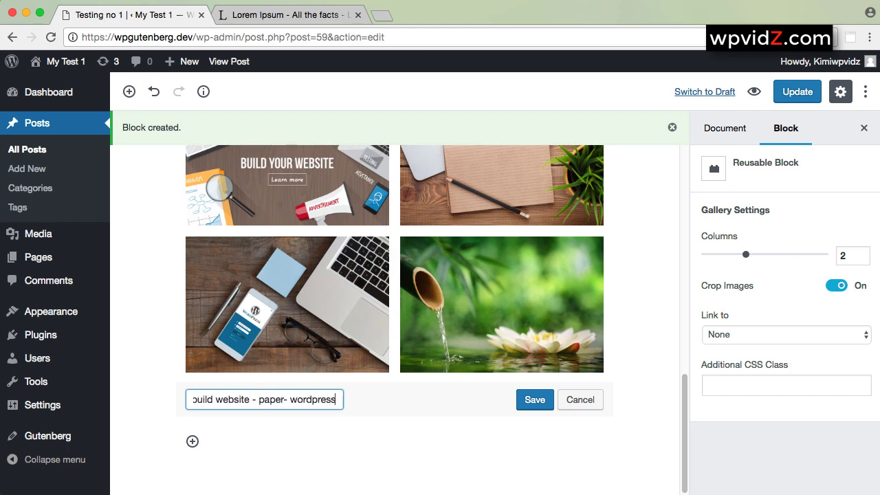
type("on mobile")
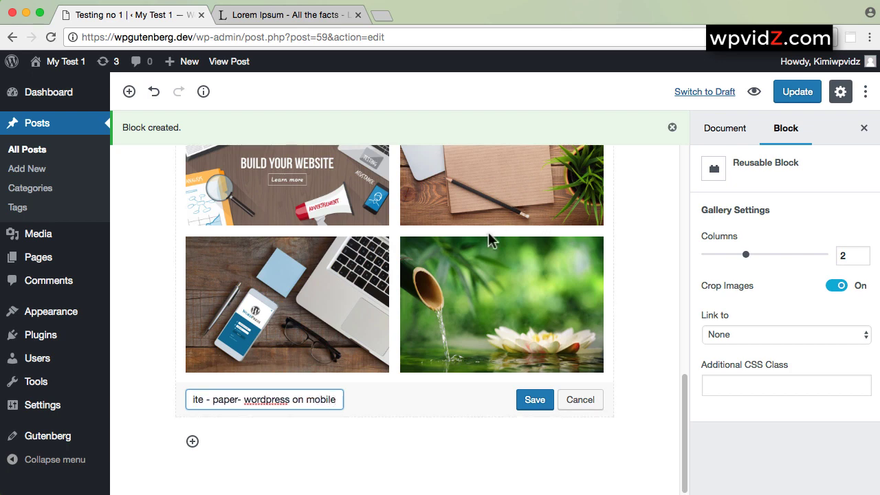
Correct the capitalization of "wordpress" to "WordPress" in the reusable block's name.
left_click(252, 400)
key("BackSpace")
type("W")
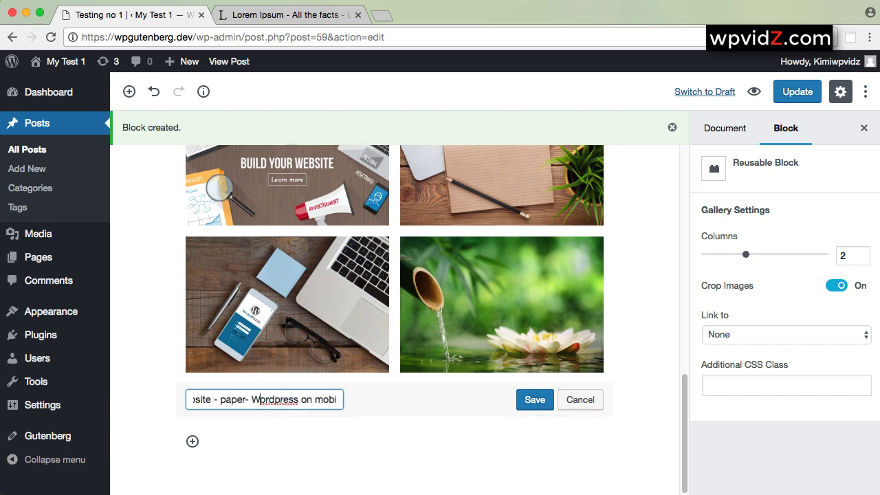
left_click(280, 399)
key("BackSpace")
type("P")
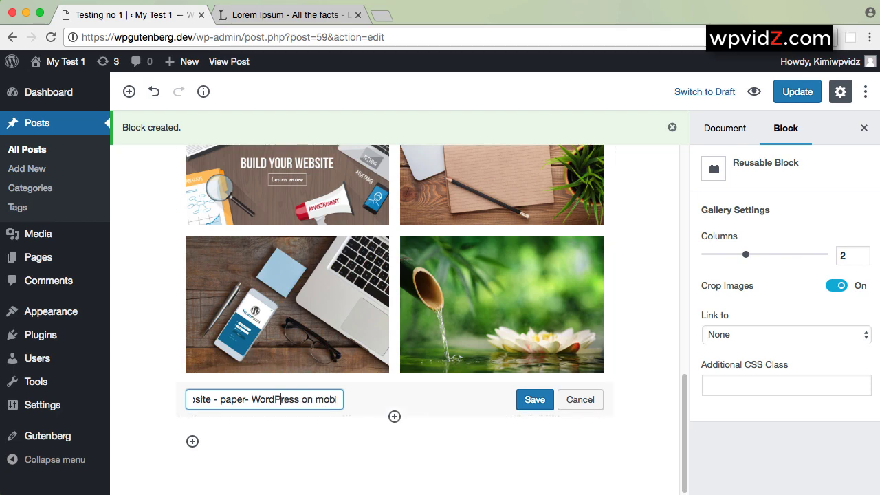
Append " - Bamboo pic" to the reusable block's name and save the block.
double_click(324, 399)
left_click(336, 400)
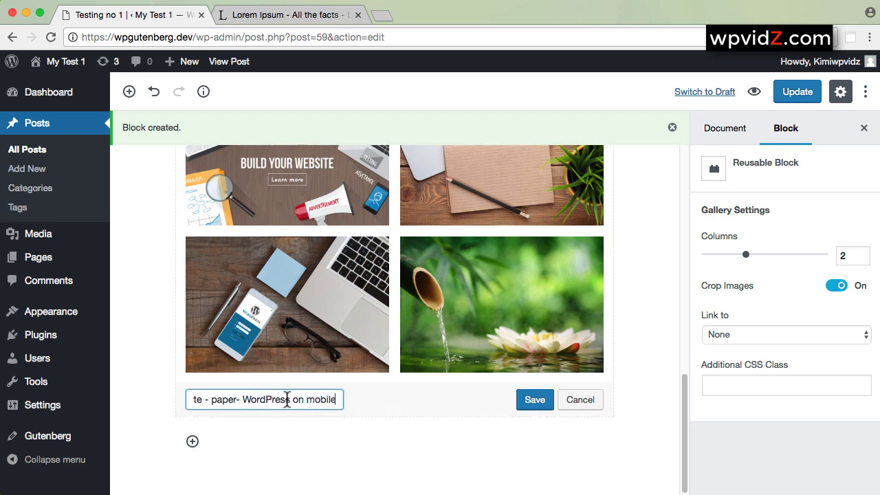
type("- Bamb")
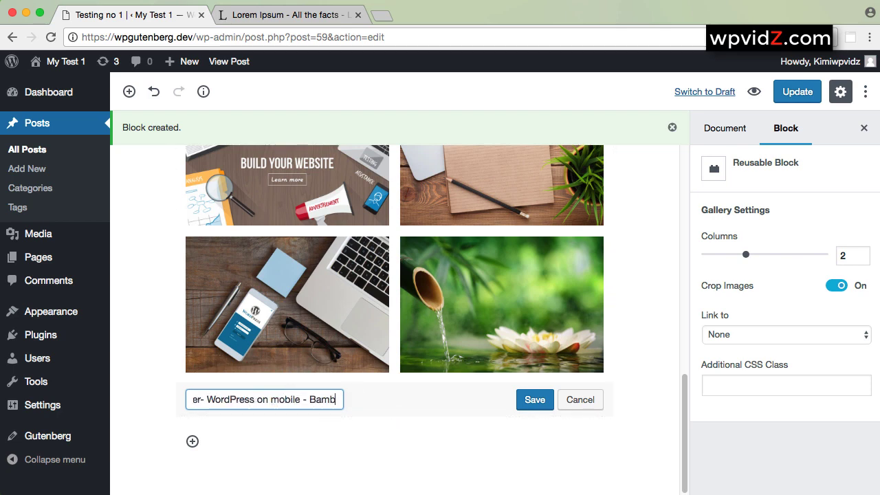
type("oo pic")
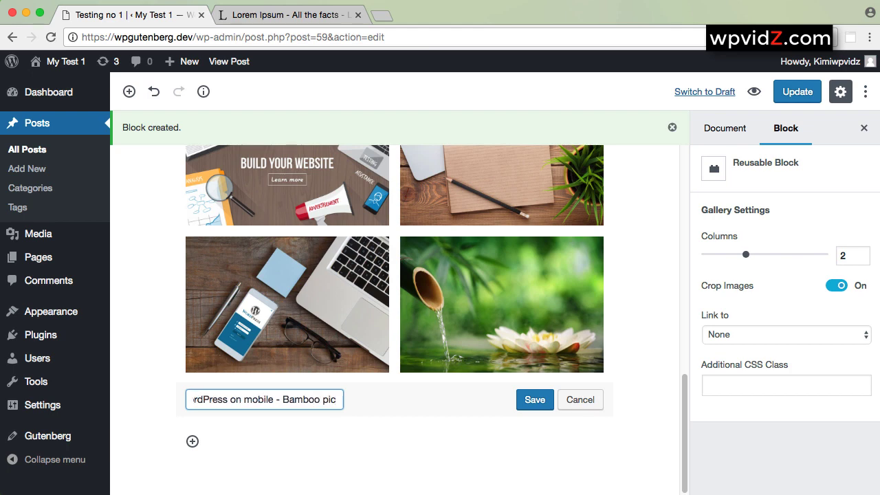
left_click(536, 403)
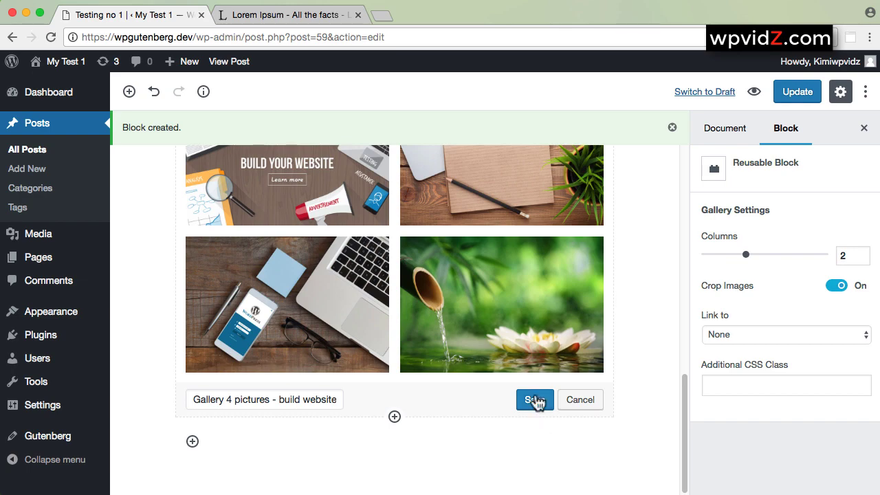
left_click(535, 402)
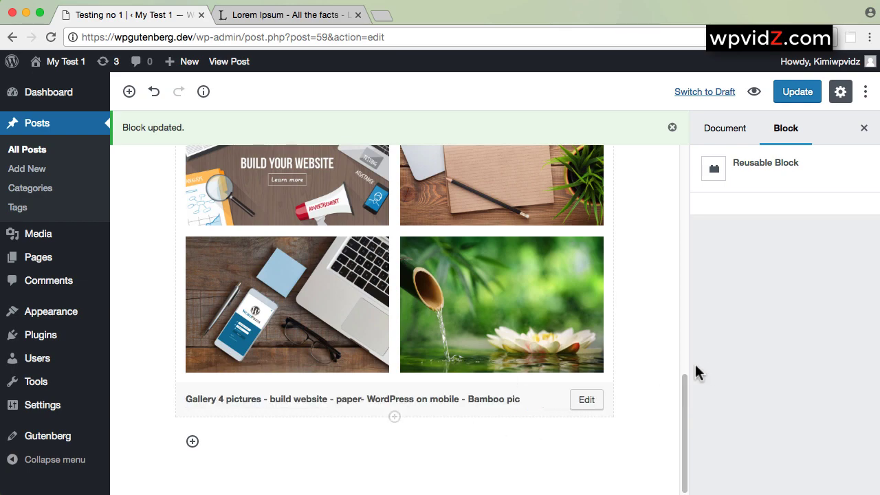
Try adding a generic Reusable Block from the recent blocks below the gallery, and remove it.
mouse_move(681, 407)
left_mouse_down()
mouse_move(693, 330)
mouse_move(697, 413)
left_mouse_up()
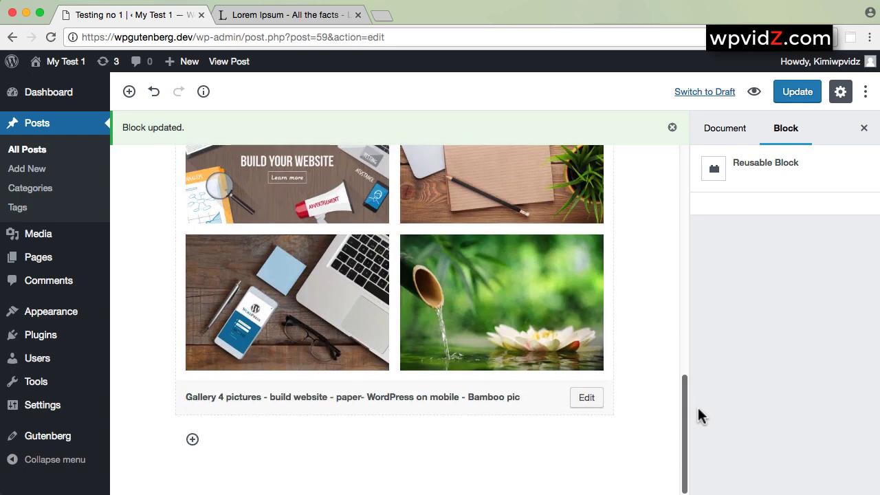
left_click(131, 95)
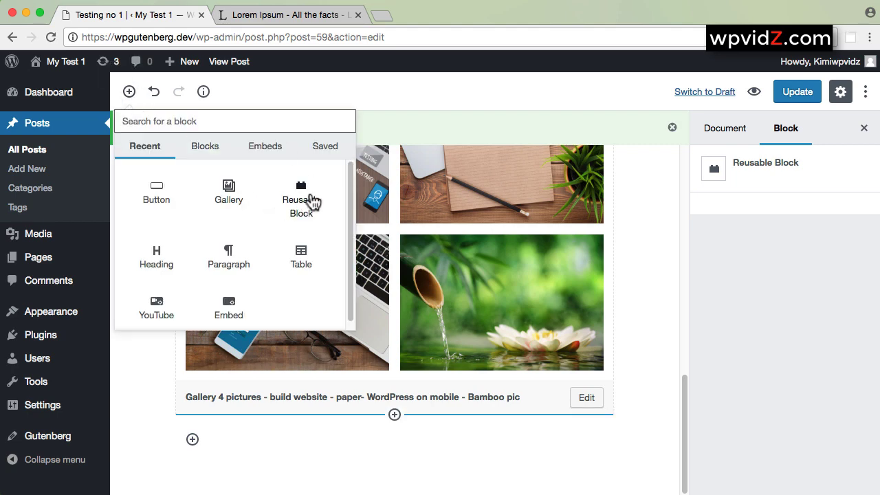
left_click(310, 198)
scroll(485, 385, "down", 3)
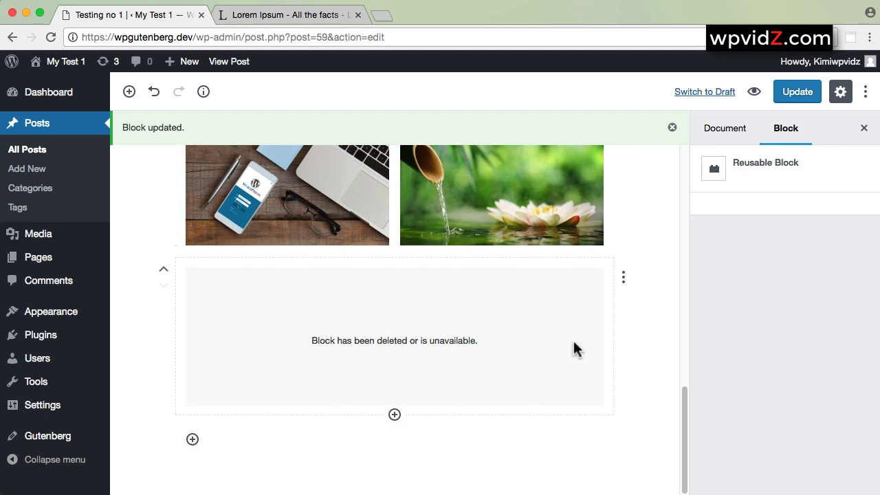
left_click(623, 278)
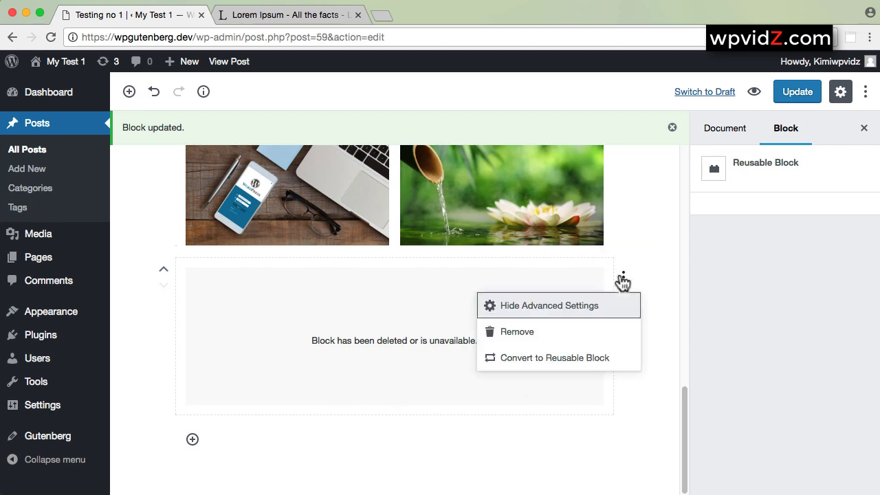
left_click(566, 333)
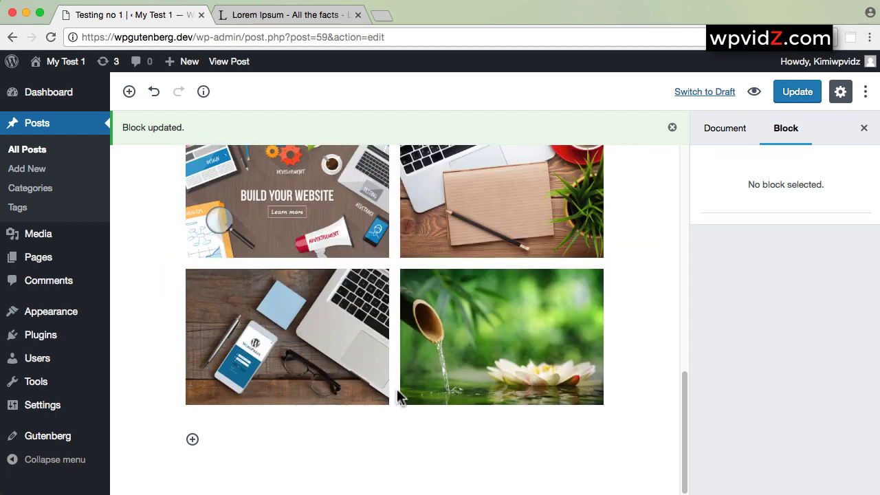
Insert the saved block "Gallery 4 pictures - build website - paper- WordPress on mobile - Bamboo pic" below the existing gallery.
mouse_move(237, 448)
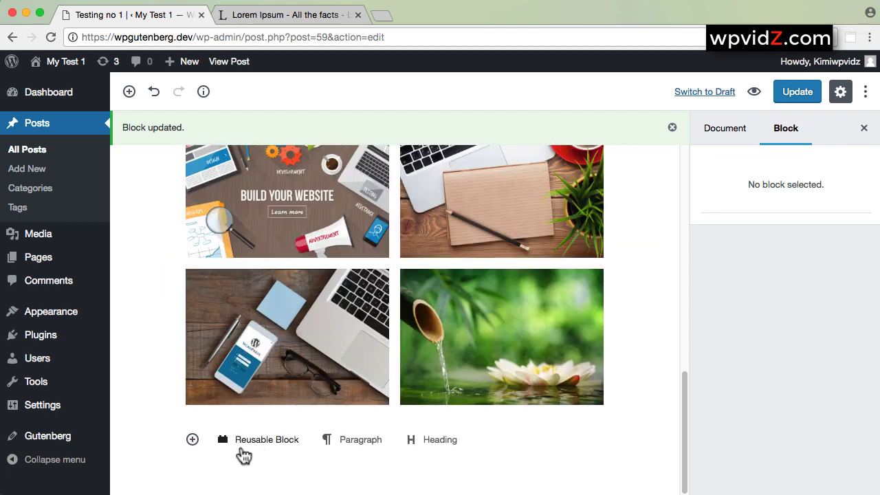
left_click(193, 440)
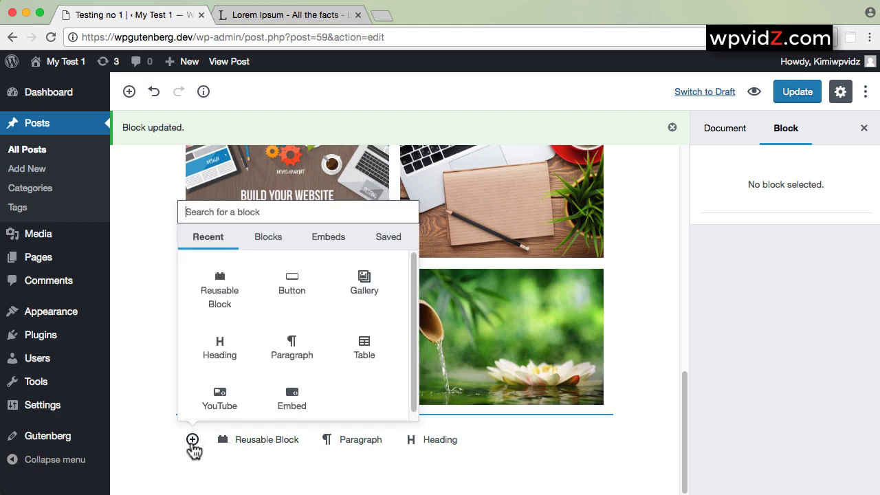
left_click(386, 242)
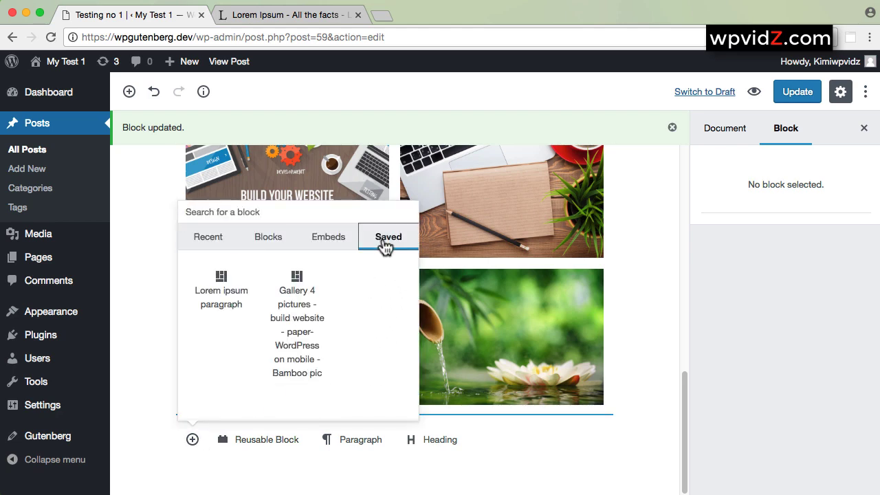
left_click(305, 325)
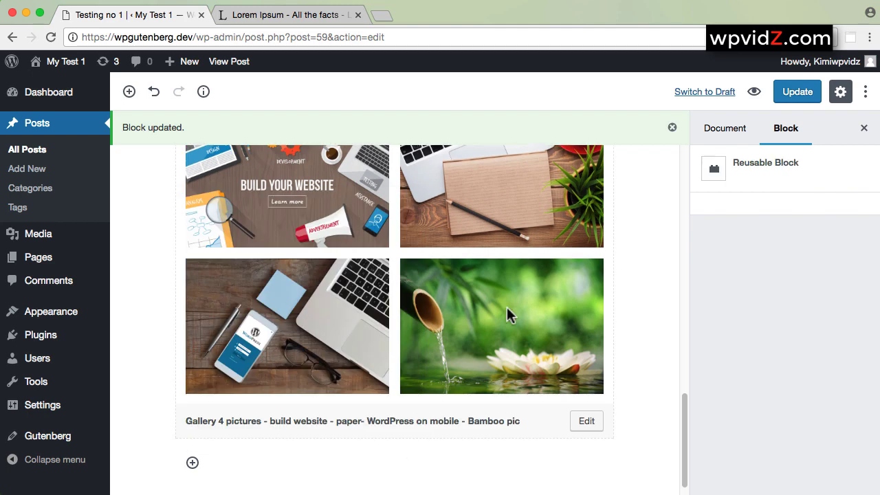
Update the post, check both galleries on the published page and return to editing the post.
scroll(506, 308, "up", 8)
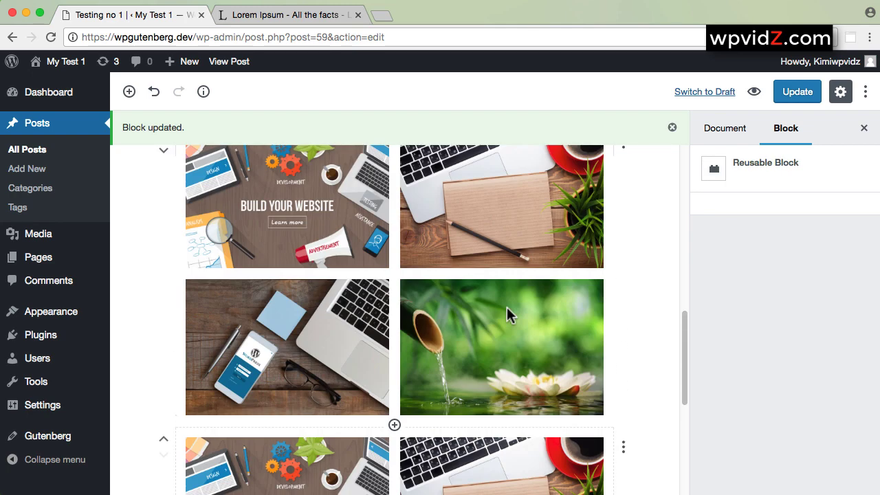
scroll(507, 315, "up", 2)
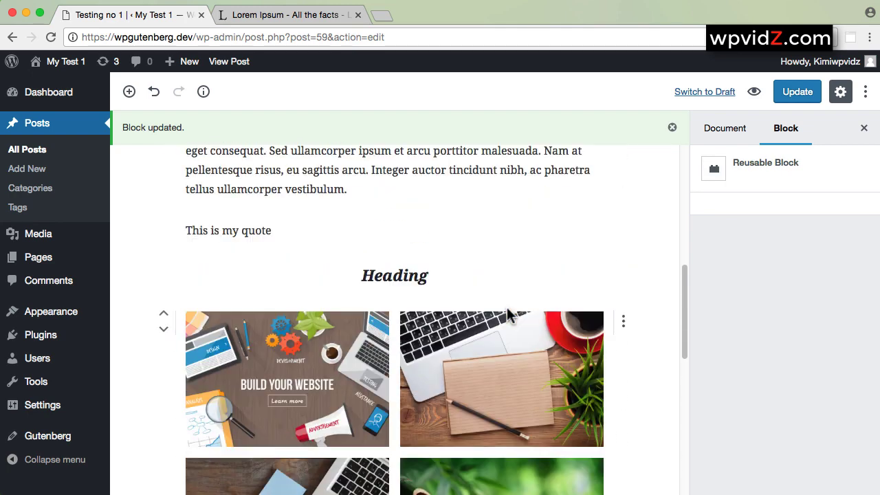
left_click(795, 92)
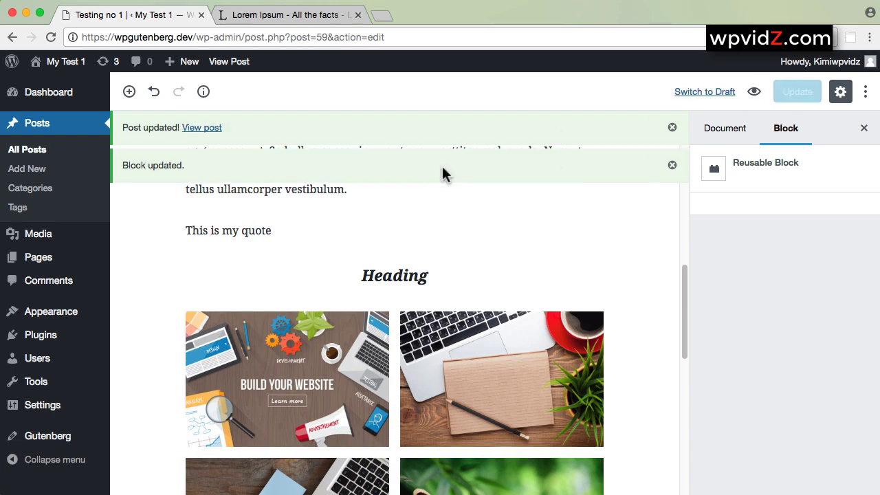
left_click(202, 129)
scroll(468, 306, "down", 15)
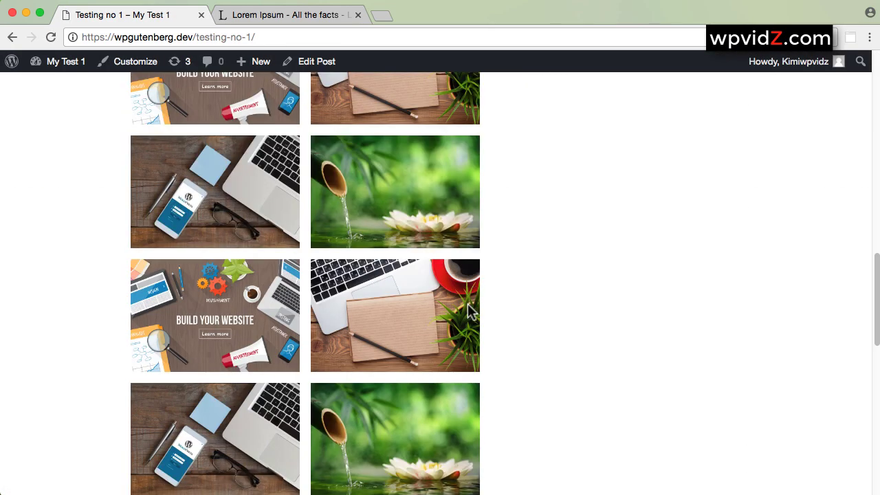
scroll(468, 311, "down", 5)
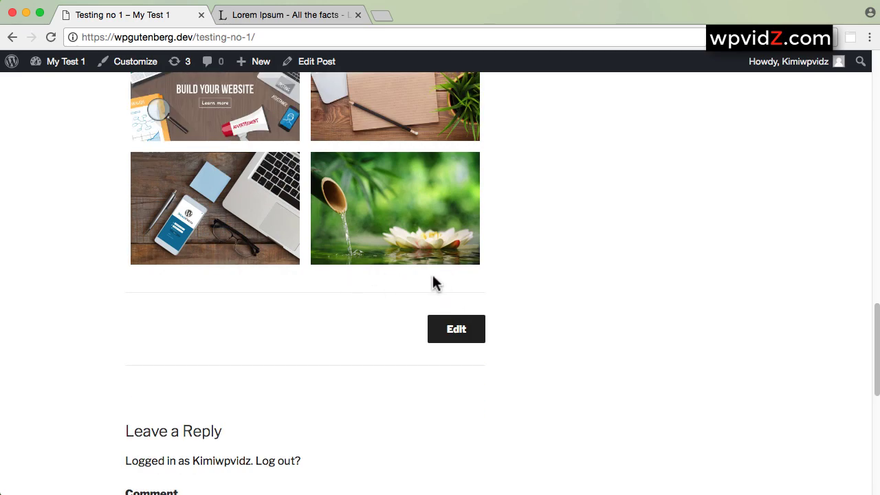
left_click(317, 64)
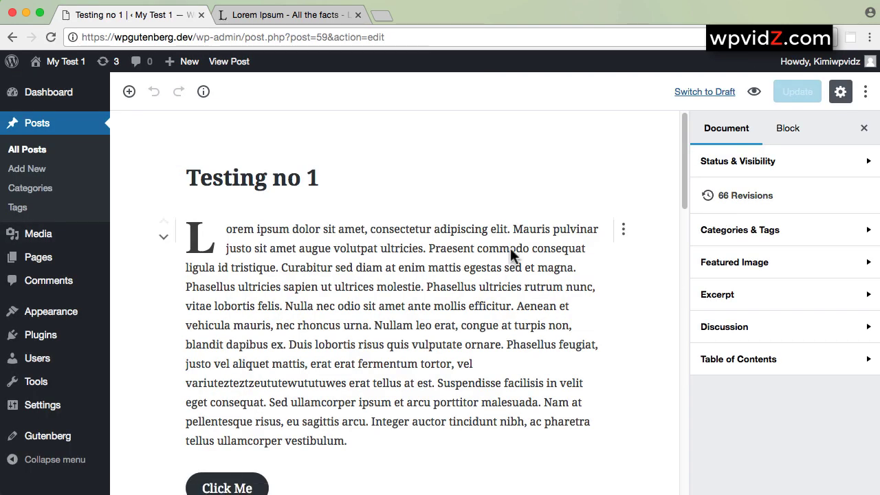
Permanently delete the reusable block "Gallery 4 pictures - build website - paper- WordPress on mobile - Bamboo pic" from below the heading.
scroll(506, 275, "down", 5)
scroll(507, 275, "up", 2)
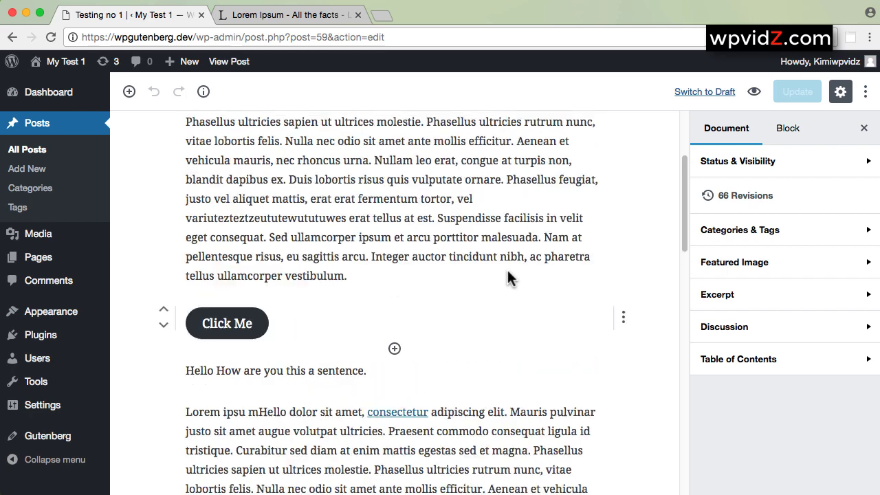
scroll(508, 275, "down", 9)
scroll(508, 278, "down", 4)
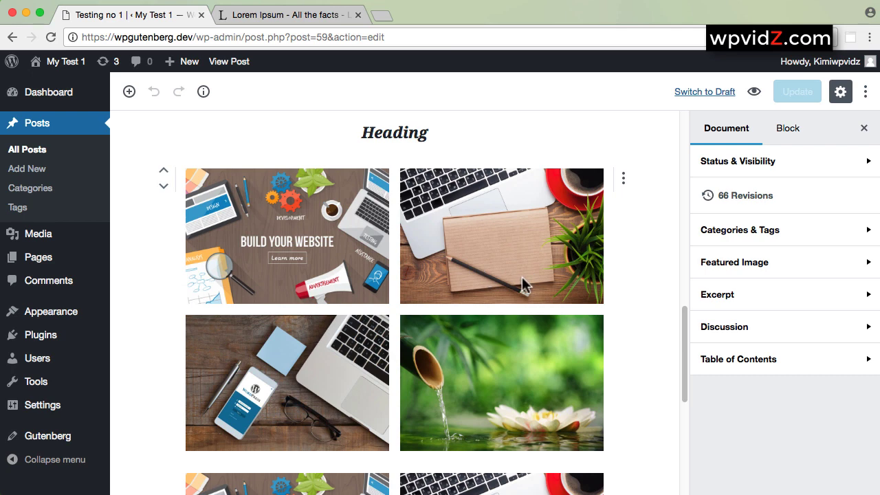
left_click(624, 180)
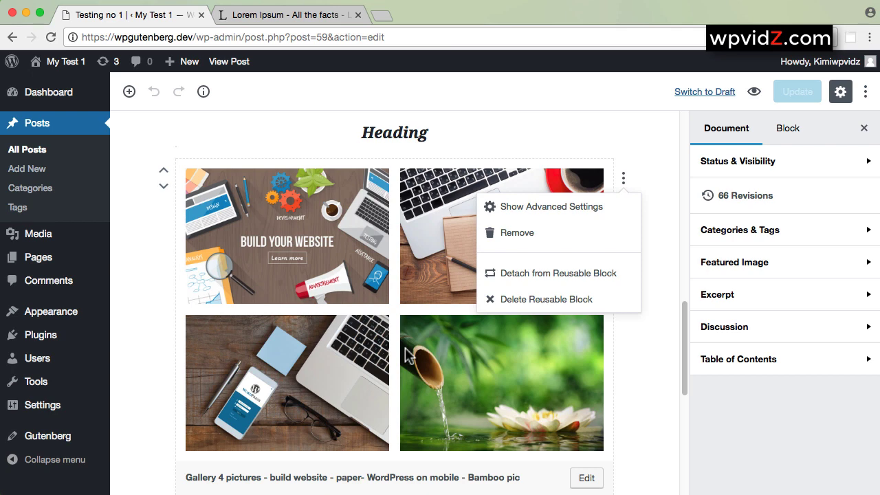
left_click(576, 306)
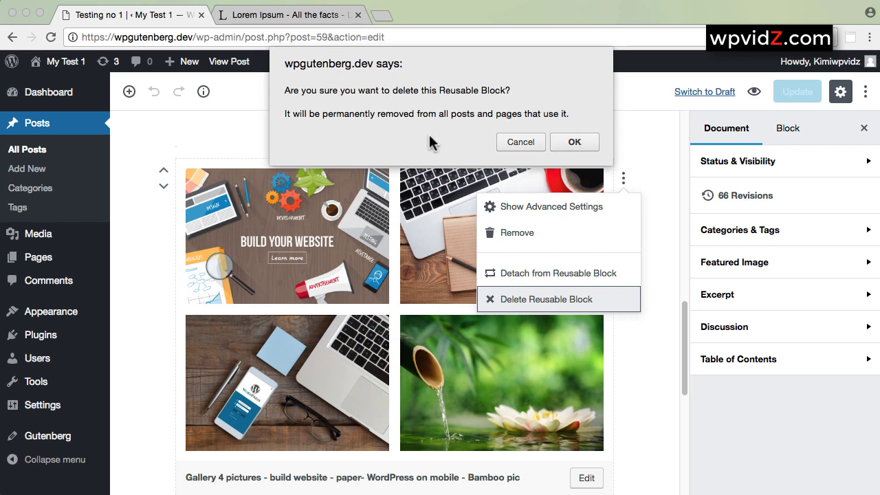
left_click(583, 142)
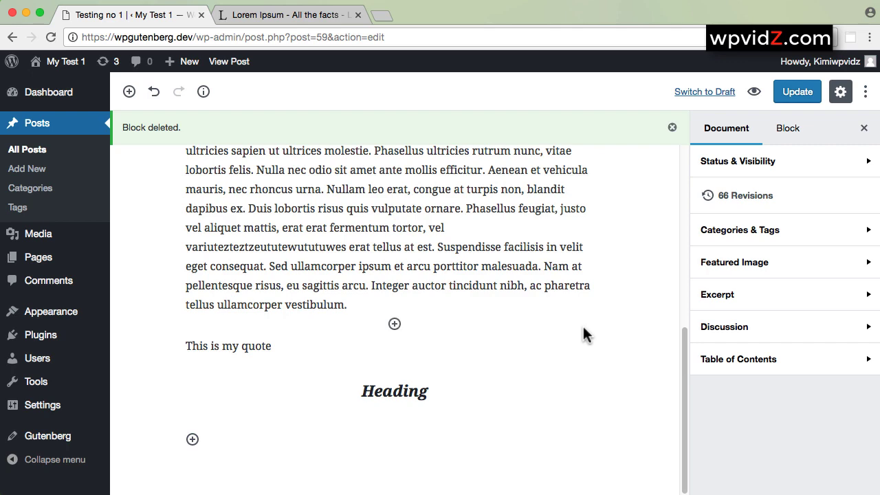
Review the post after the gallery deletion and check which saved blocks are still available for insertion.
scroll(554, 310, "up", 4)
scroll(553, 307, "up", 1)
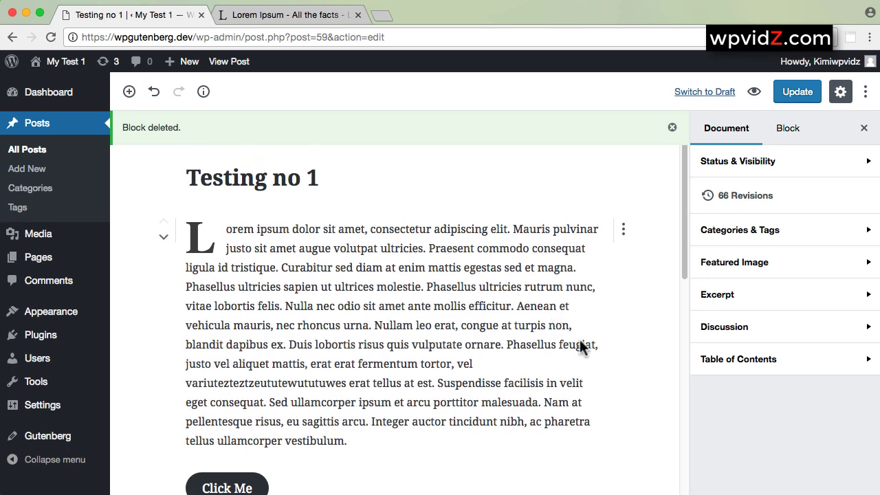
scroll(580, 346, "down", 3)
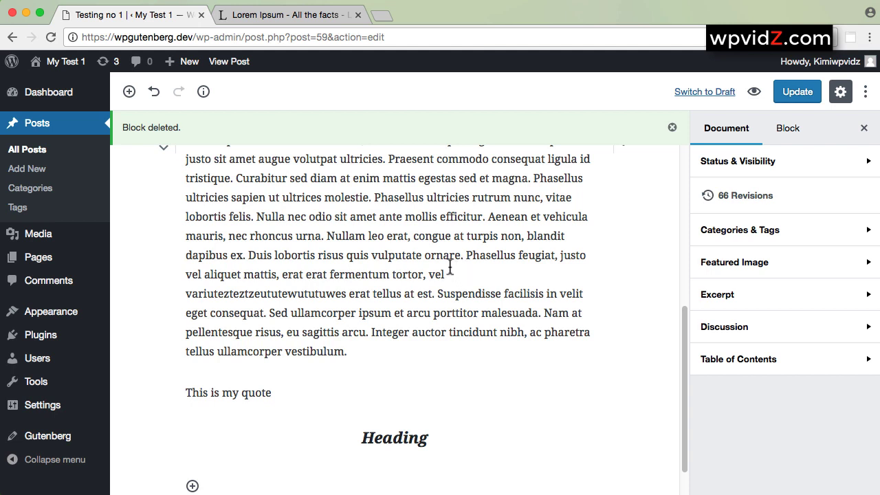
left_click(133, 94)
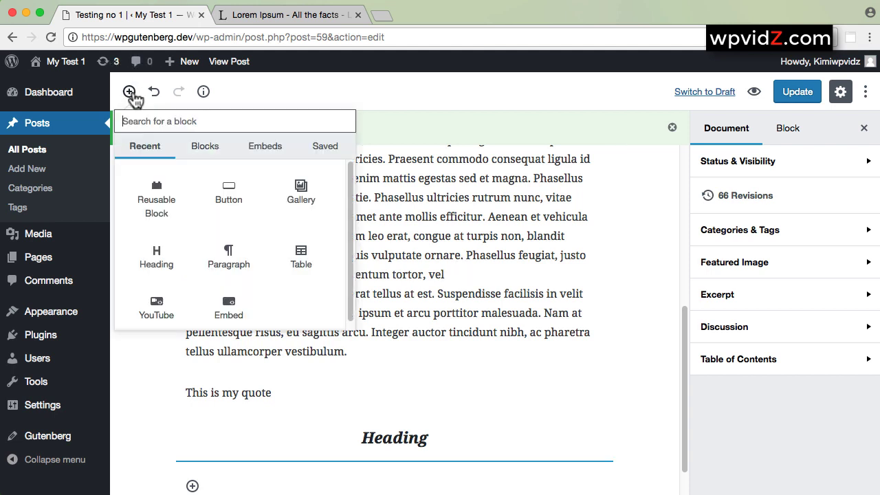
left_click(326, 148)
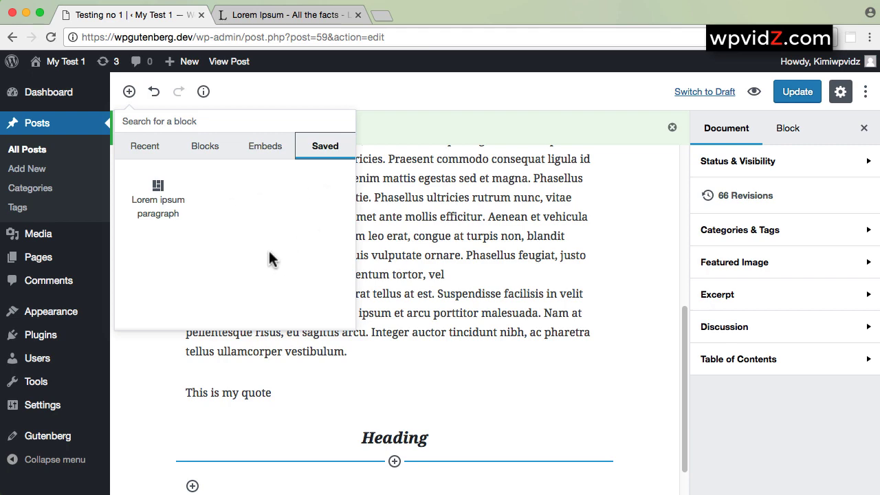
left_click(579, 252)
Compare the block options of the ordinary lorem ipsum paragraph with those of the reusable "Lorem ipsum paragraph" block.
scroll(557, 278, "up", 3)
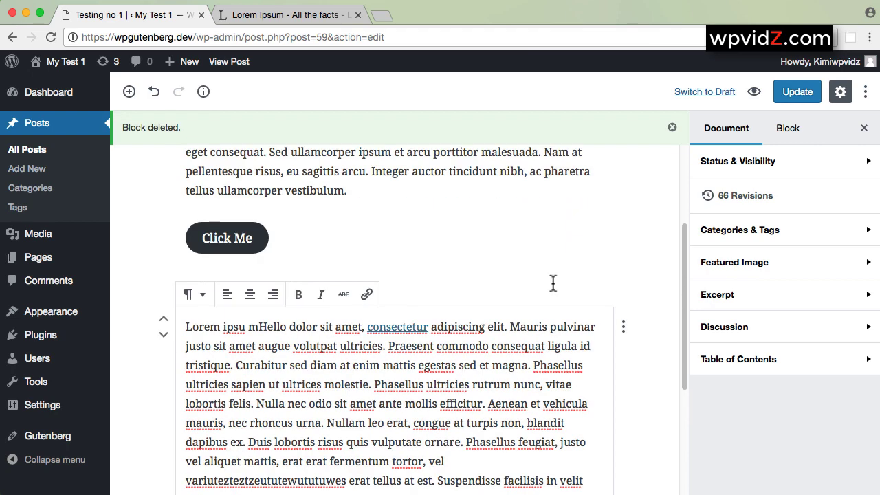
left_click(624, 327)
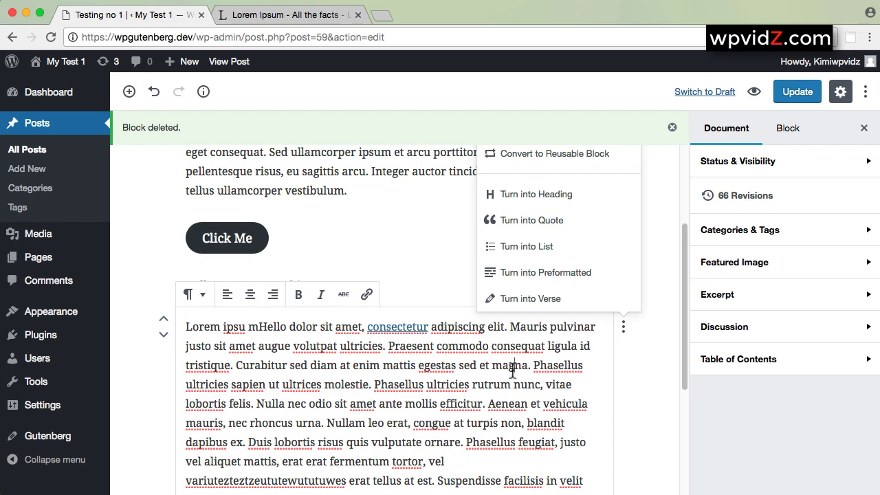
scroll(530, 364, "up", 5)
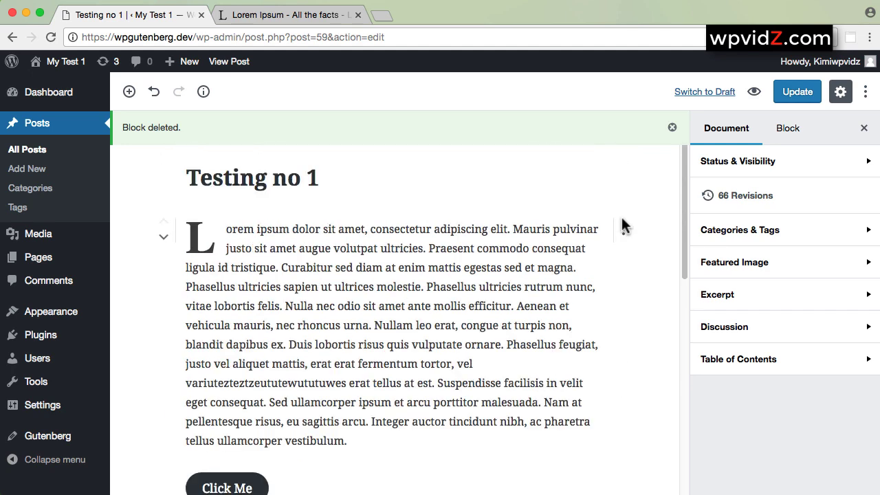
left_click(624, 229)
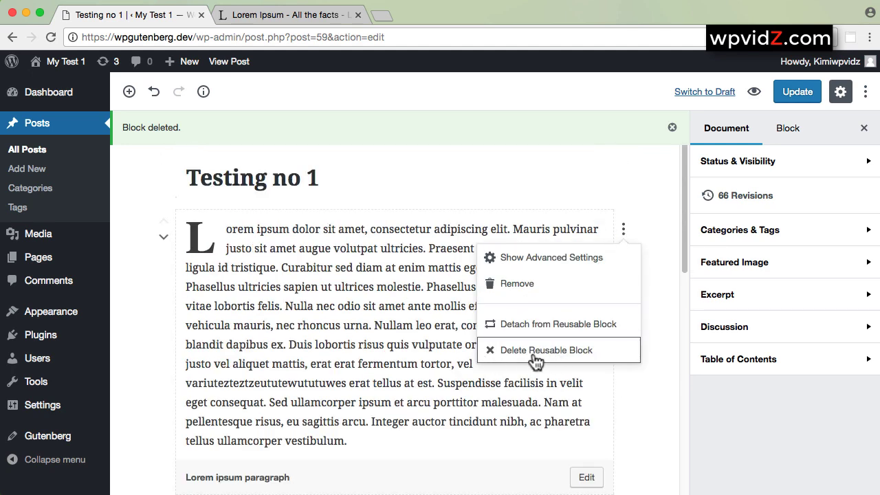
left_click(389, 325)
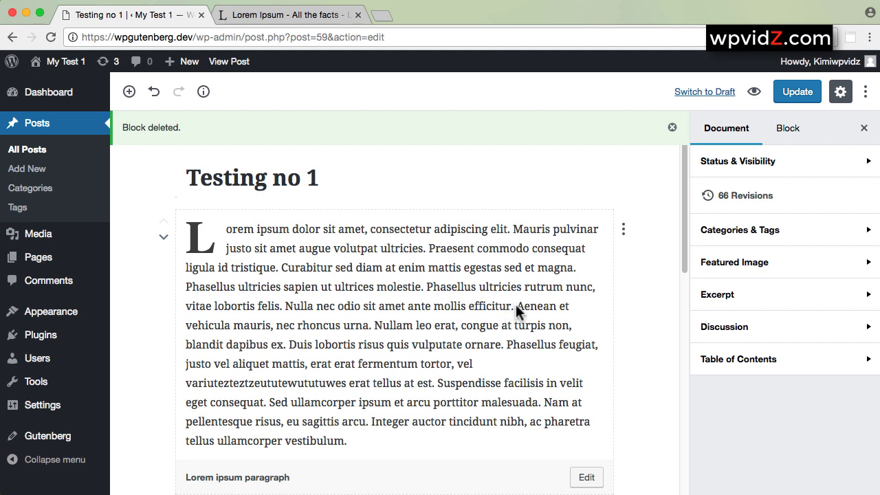
Copy all content of the post and start a new post, leaving the current one without saving.
left_click(866, 93)
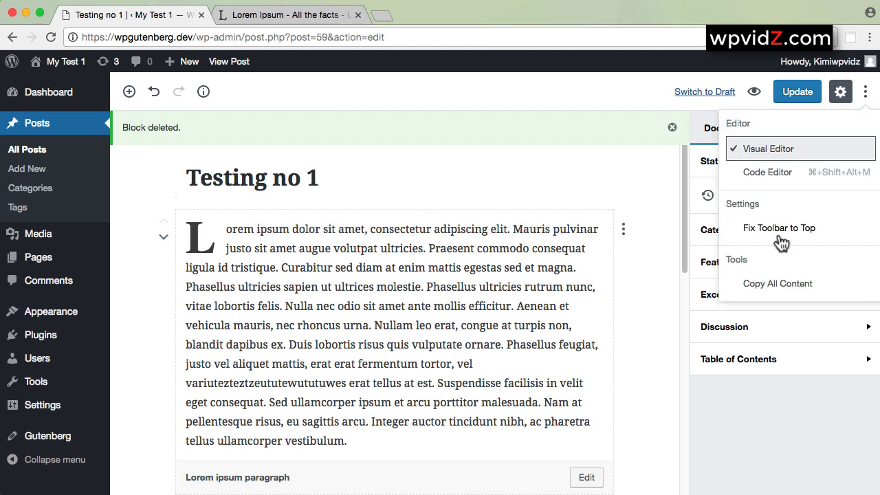
left_click(767, 288)
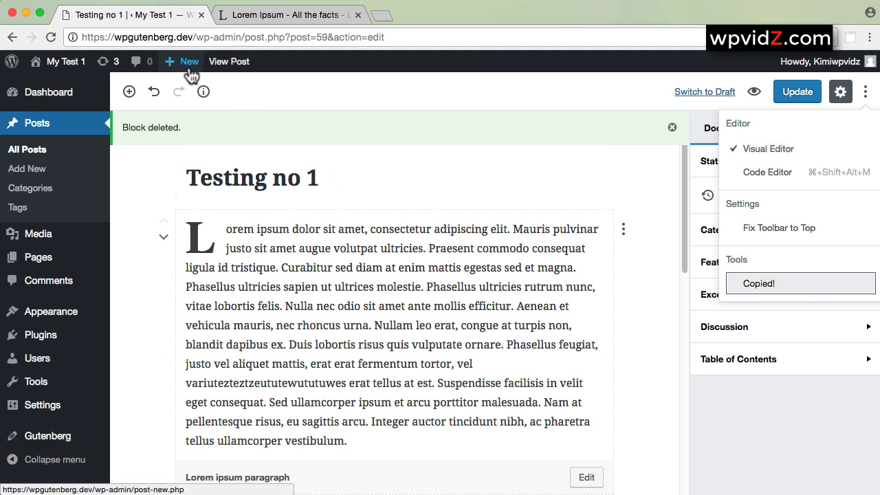
mouse_move(188, 69)
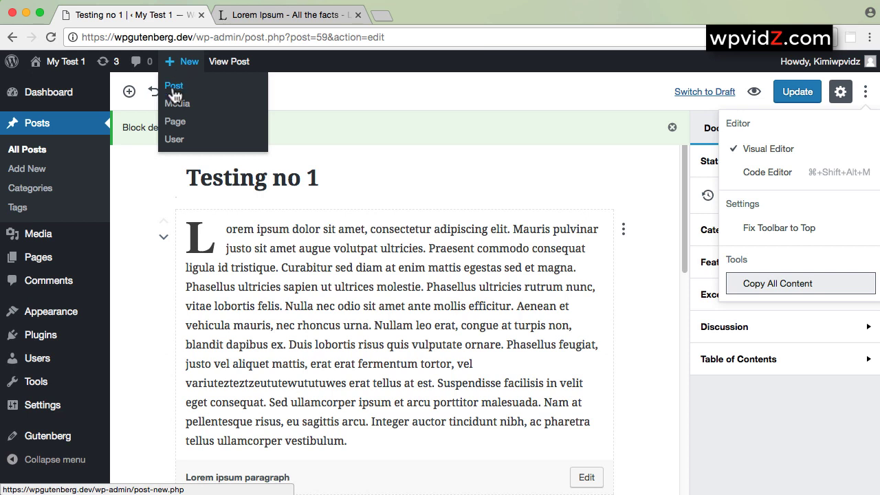
left_click(174, 87)
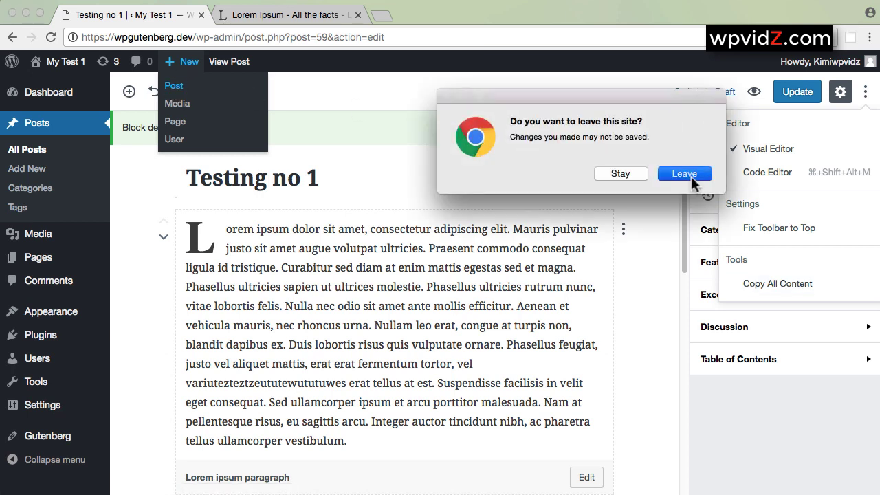
left_click(692, 177)
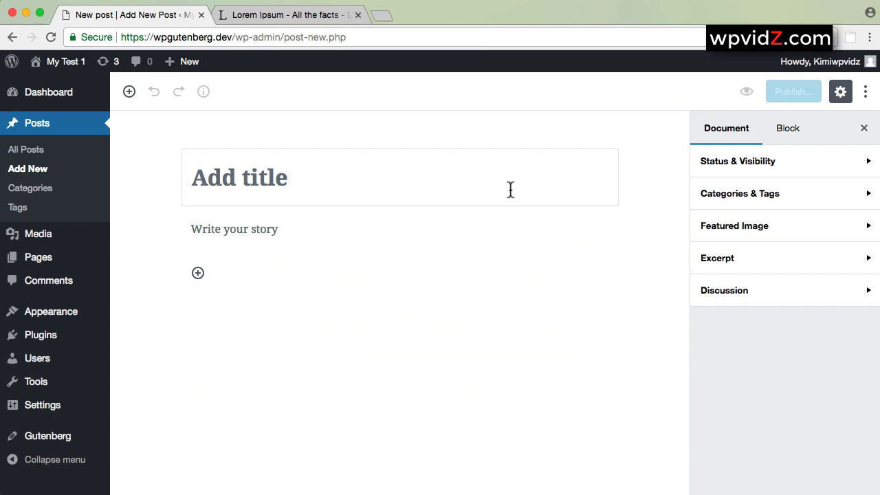
Paste the copied content into the body of the new post and check the pasted blocks.
left_click(262, 232)
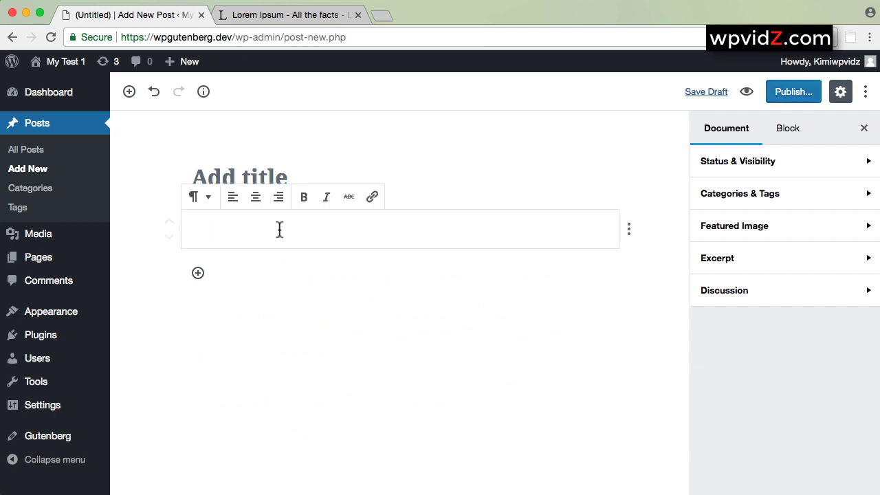
right_click(279, 230)
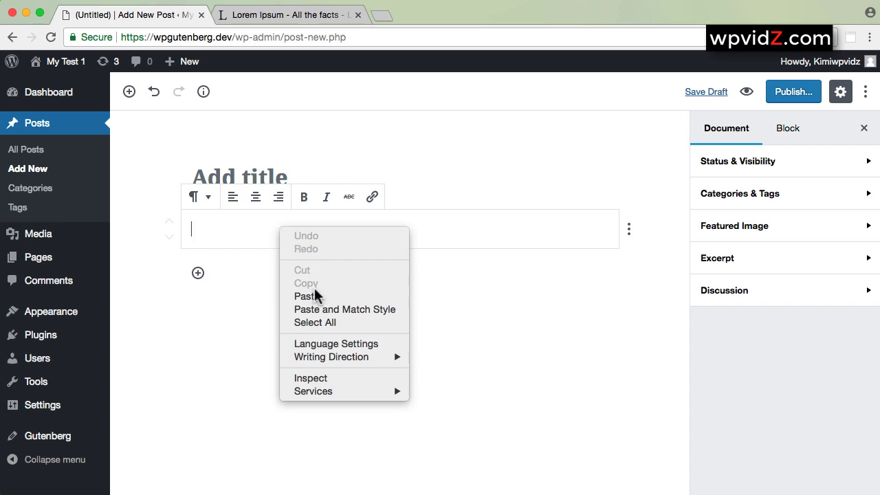
left_click(382, 297)
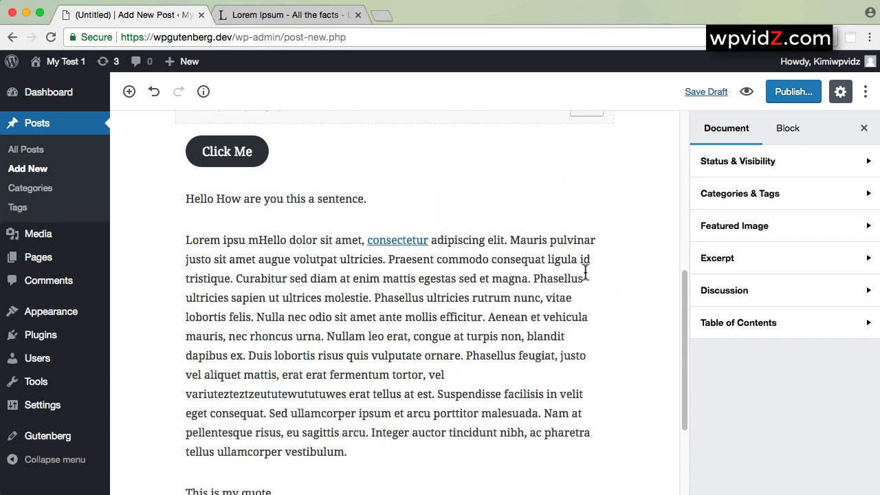
scroll(585, 273, "down", 1)
scroll(583, 275, "down", 3)
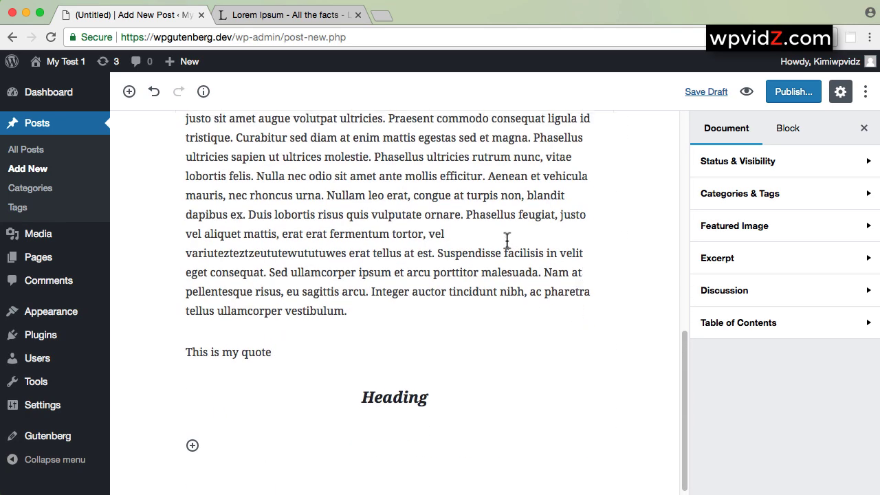
left_click(507, 241)
scroll(482, 185, "up", 3)
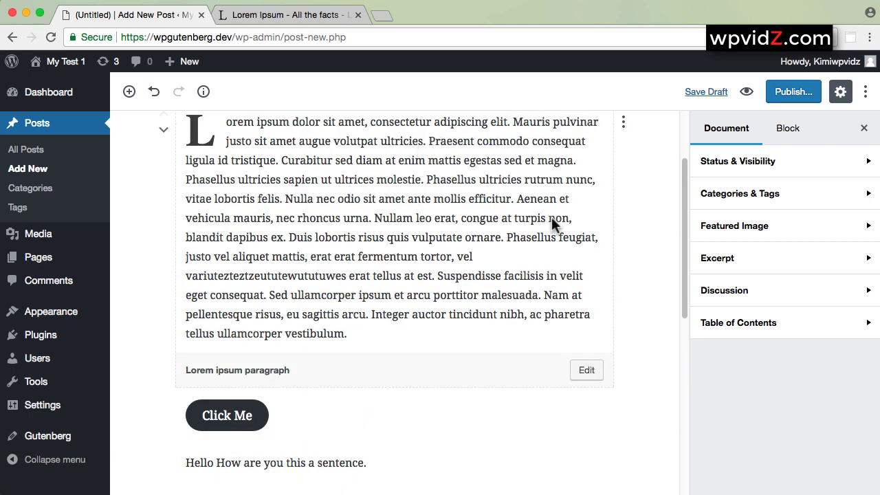
left_click(231, 416)
scroll(439, 309, "up", 2)
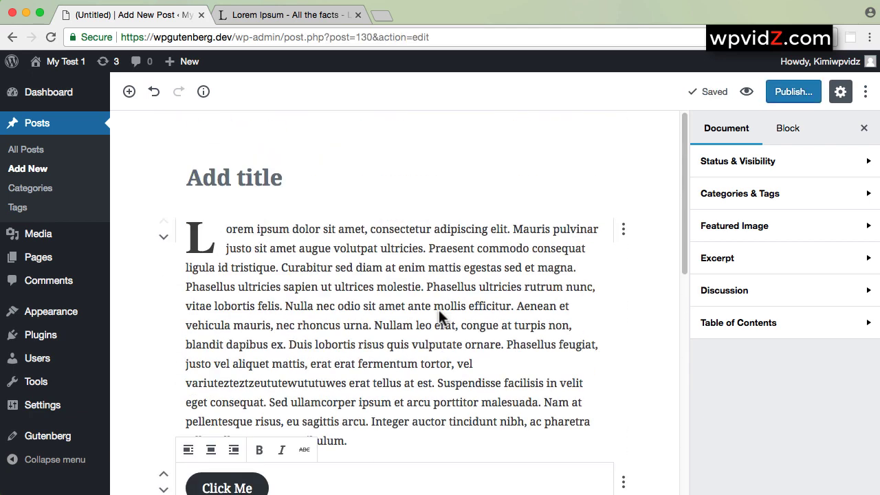
Title the new post "Post 2" and publish it.
left_click(232, 192)
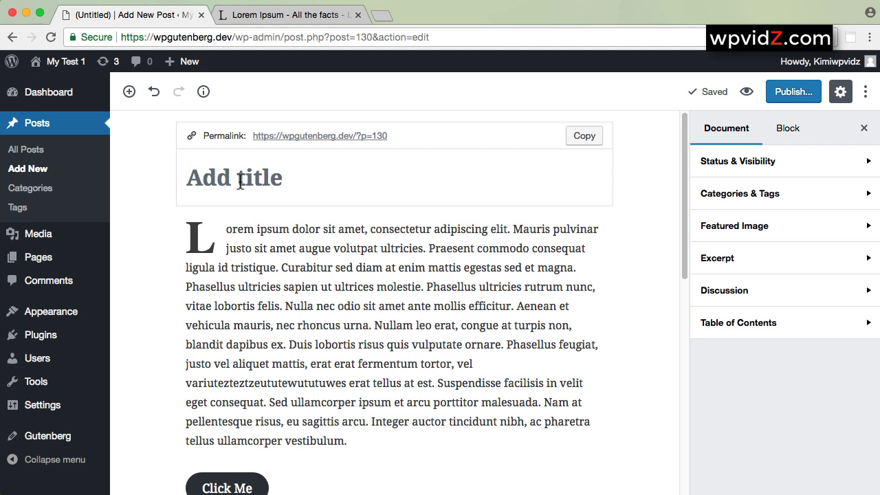
type("Post 2")
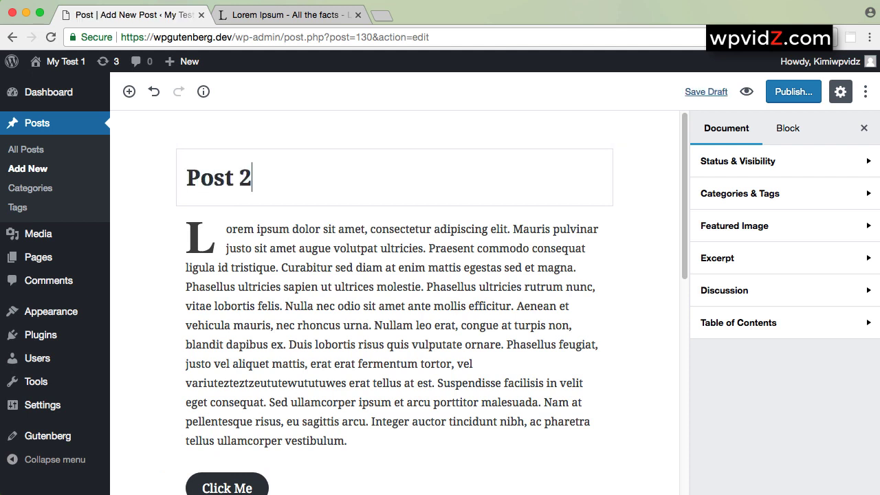
left_click(791, 93)
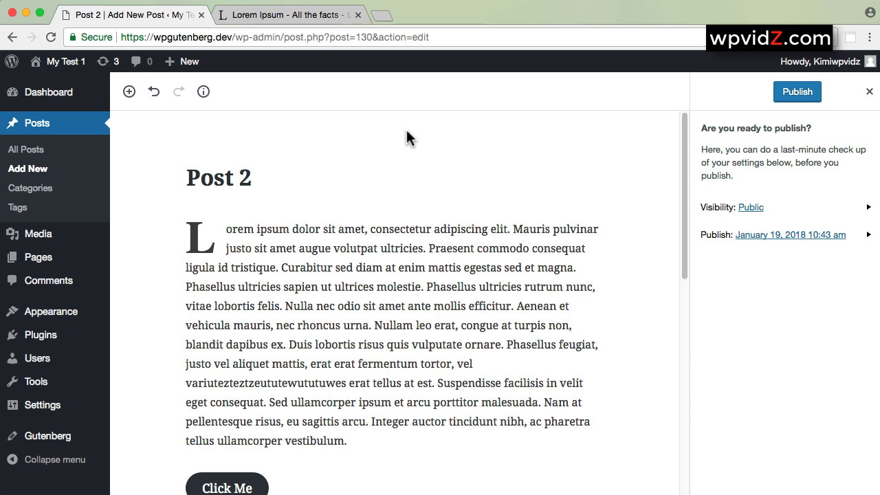
left_click(799, 96)
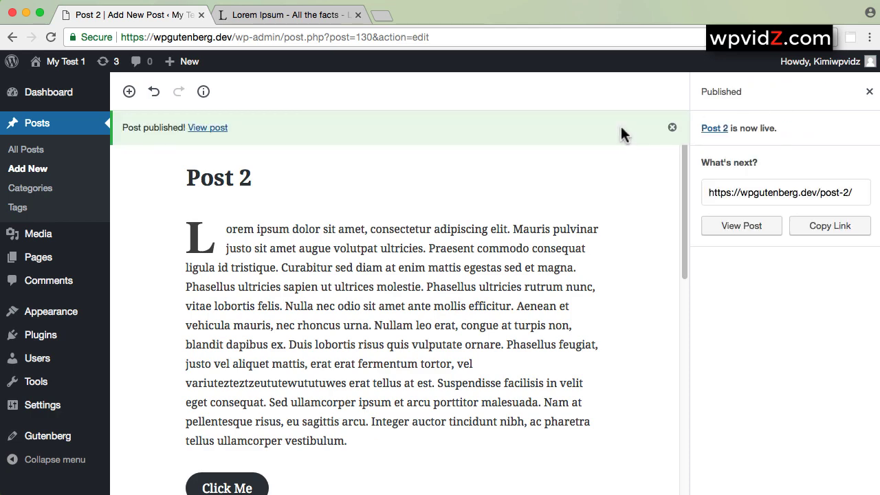
View the published "Post 2" and examine its copied content down to the heading.
left_click(208, 129)
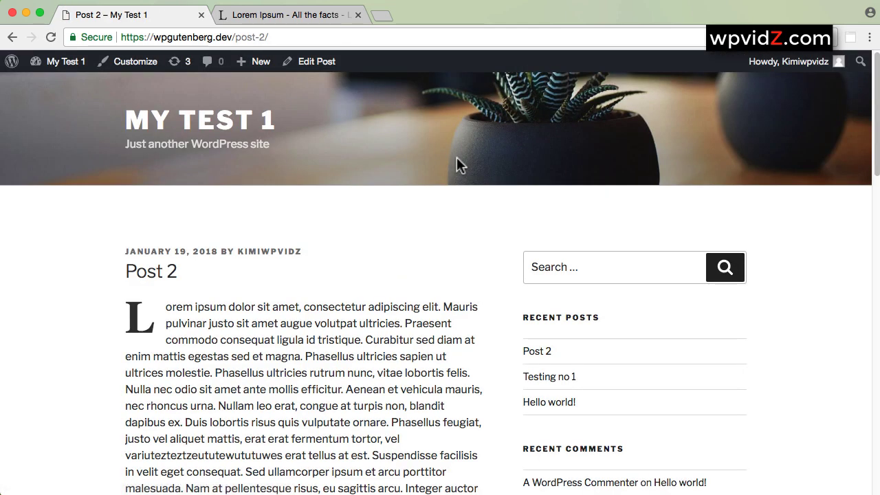
scroll(482, 344, "down", 1)
scroll(330, 330, "down", 6)
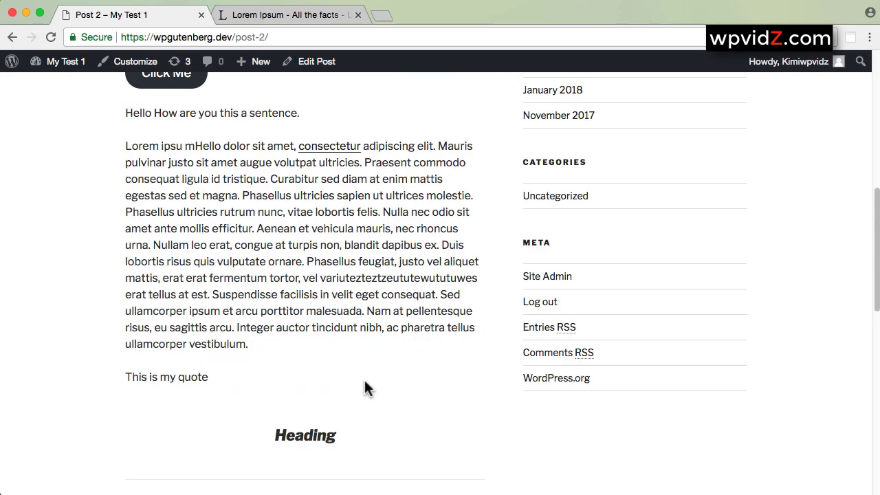
scroll(461, 379, "up", 4)
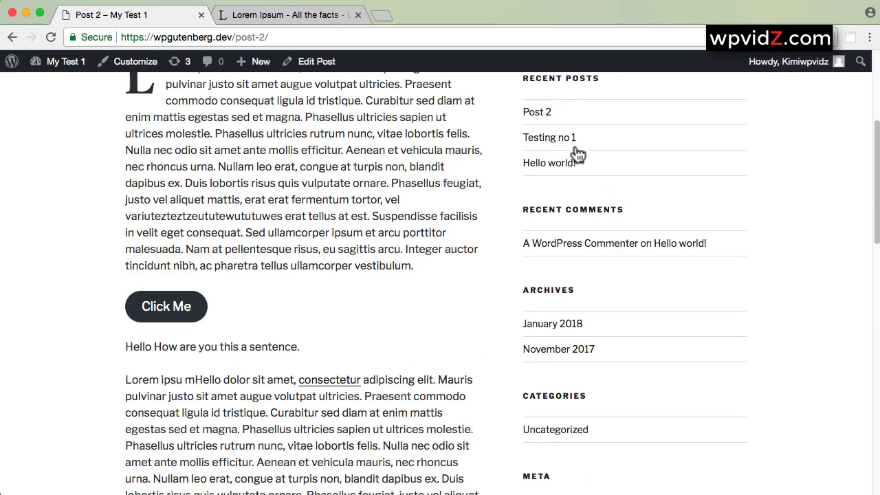
Open "Testing no 1" from the recent posts to compare its content, and return to "Post 2".
left_click(571, 141)
scroll(374, 327, "down", 10)
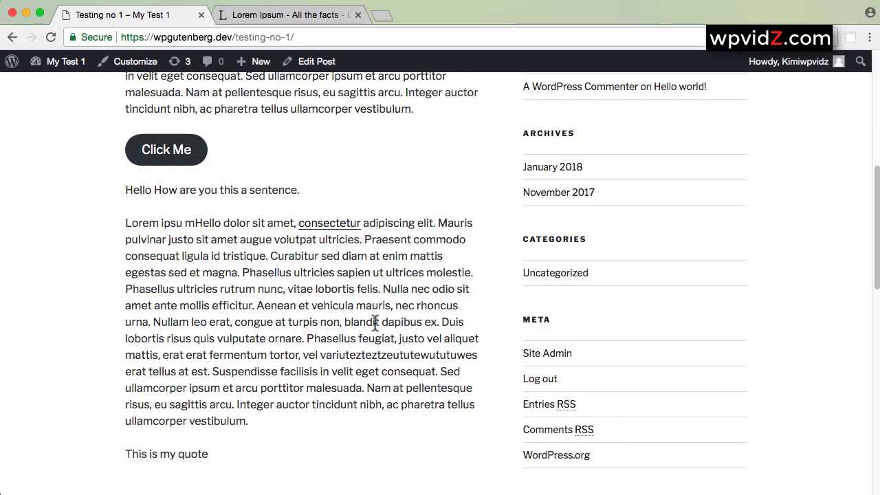
scroll(374, 321, "up", 5)
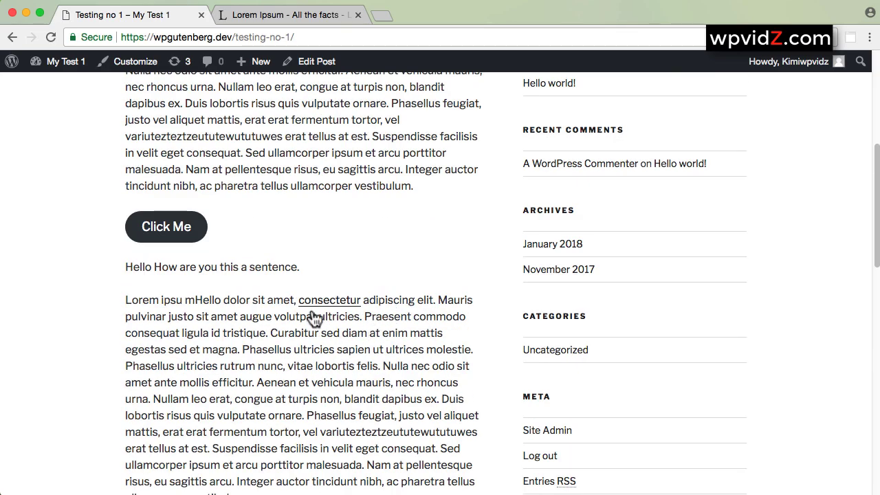
scroll(481, 262, "up", 2)
left_click(536, 150)
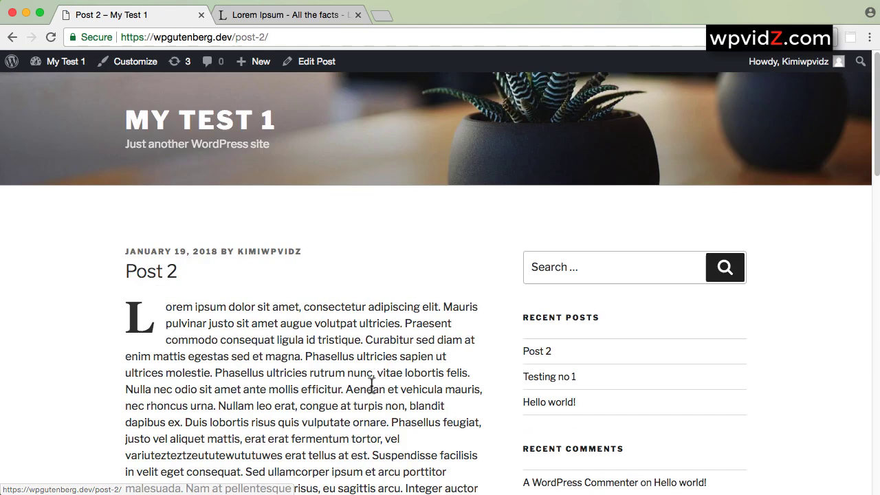
Open "Post 2" for editing, expand its document table of contents, and jump to the H3 heading at the post's end.
scroll(371, 385, "down", 4)
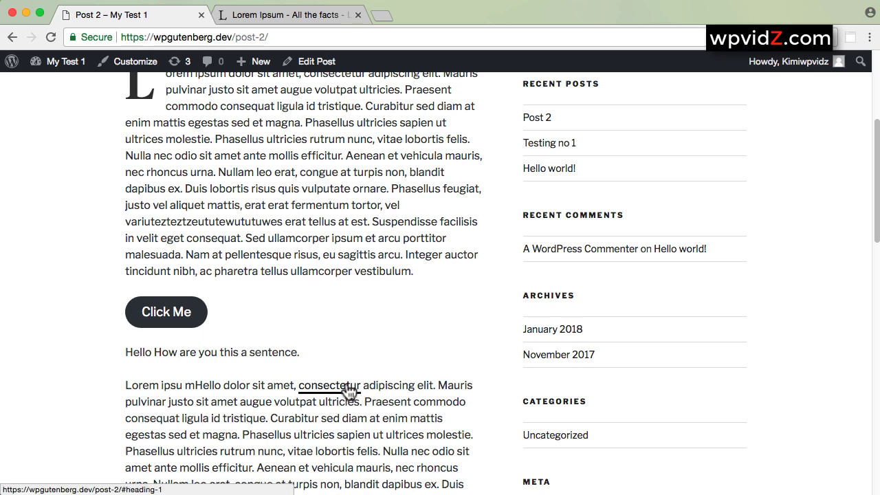
left_click(315, 63)
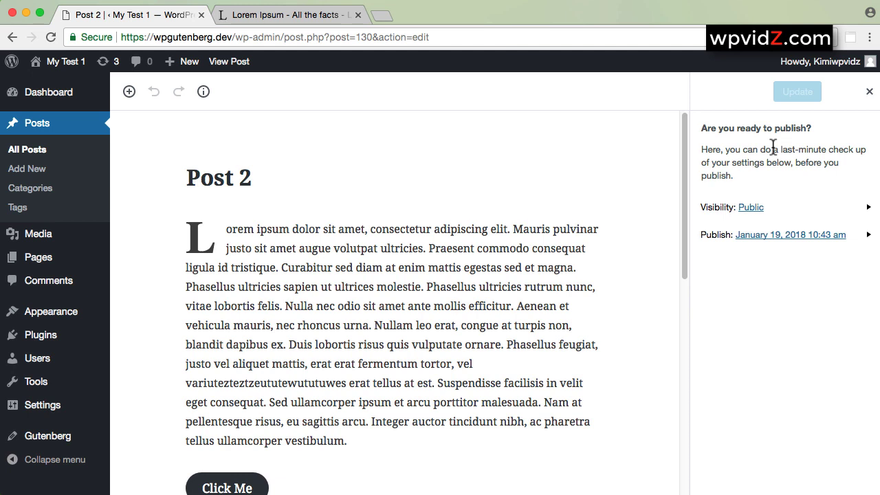
left_click(869, 92)
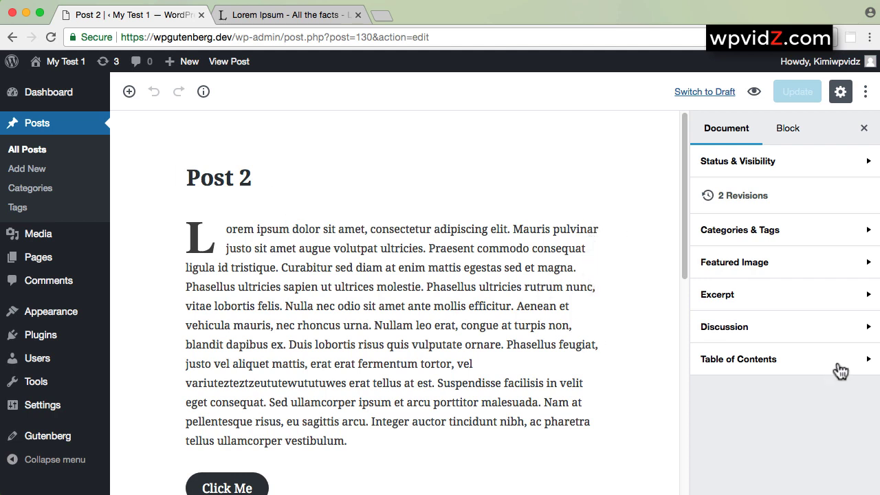
left_click(779, 372)
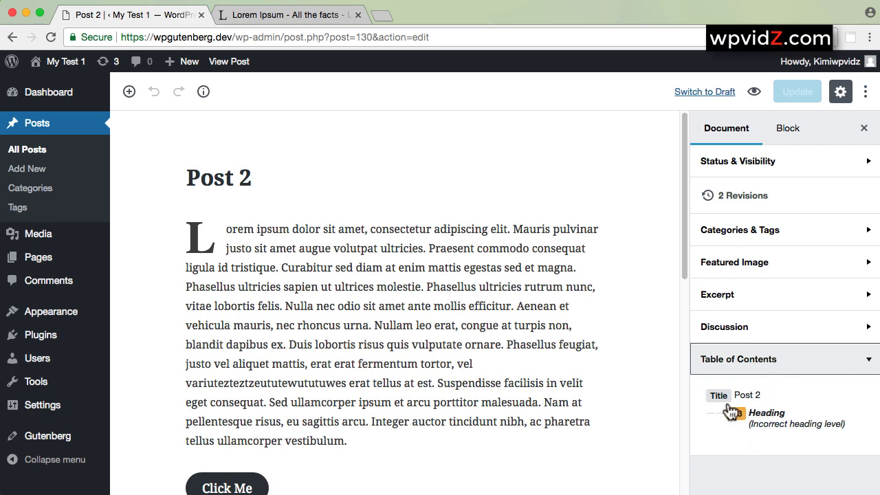
left_click(784, 420)
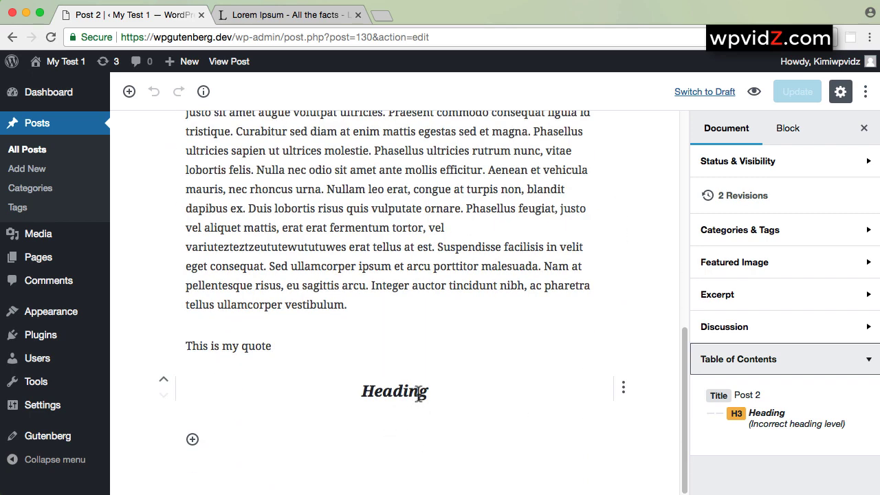
Update the post with its heading changed to level H2, and check the word counts and document outline.
left_click(623, 388)
left_click(231, 359)
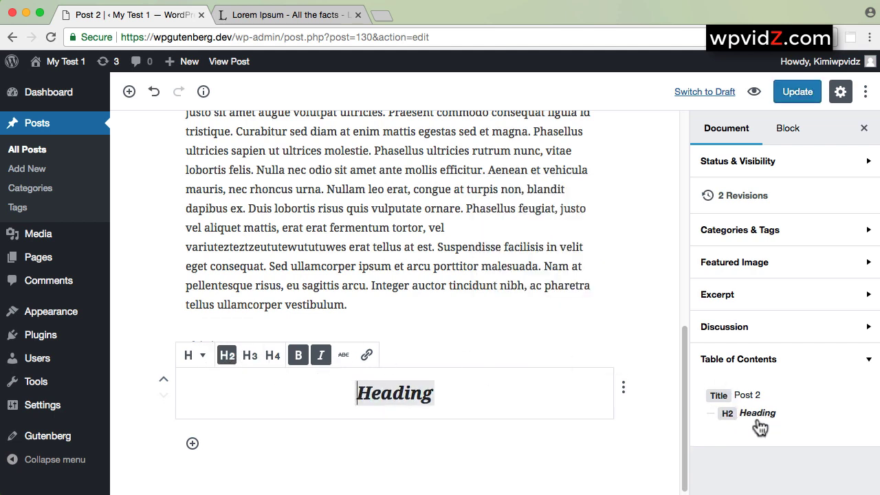
left_click(797, 91)
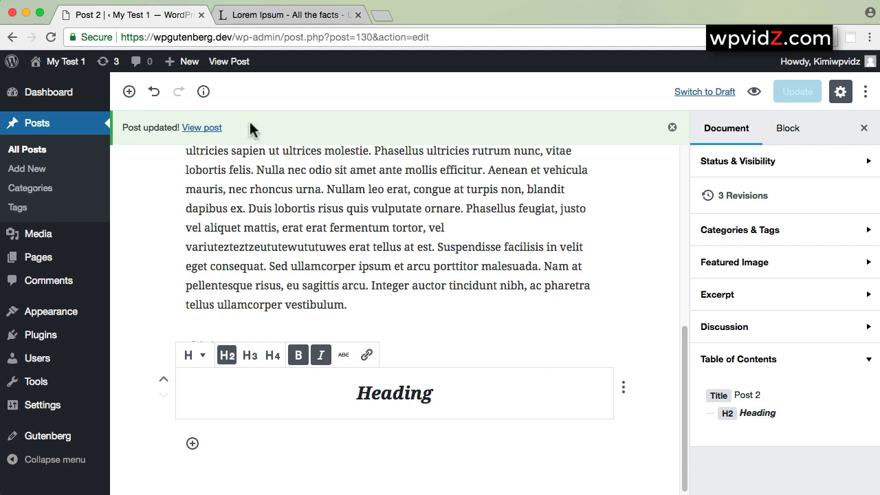
left_click(203, 96)
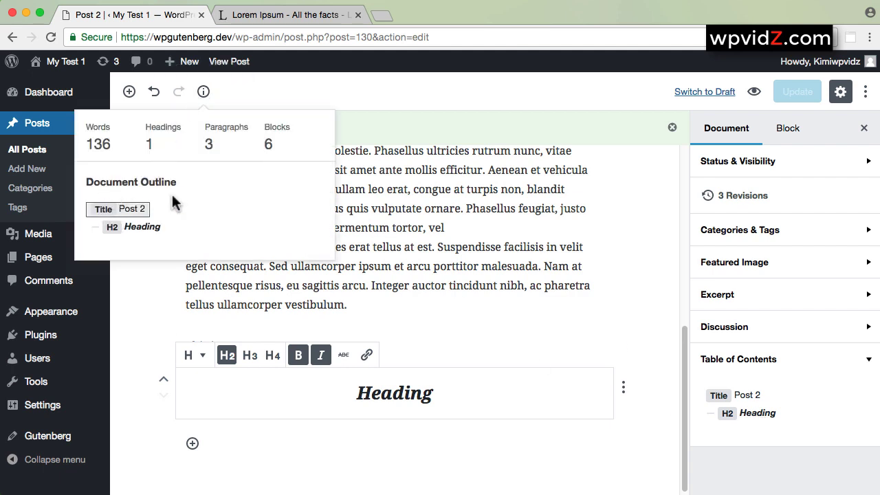
left_click(795, 470)
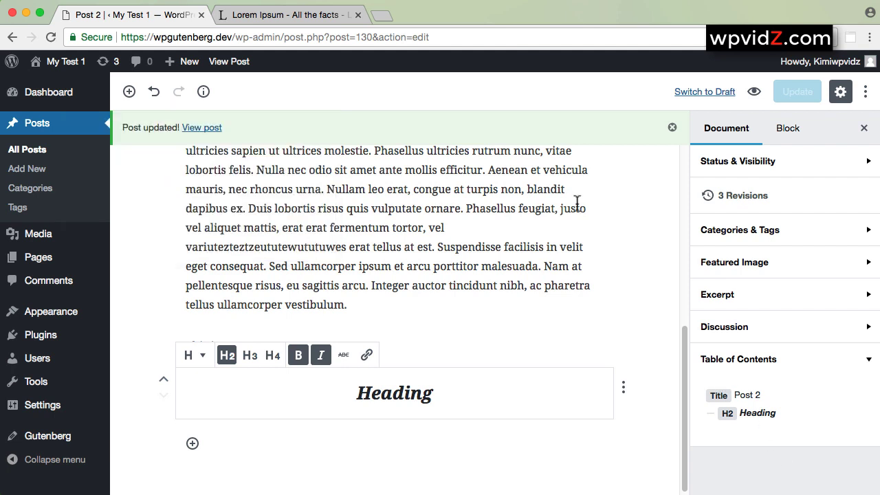
Open "Post 2" in the Classic Editor from the list of all posts.
left_click(42, 131)
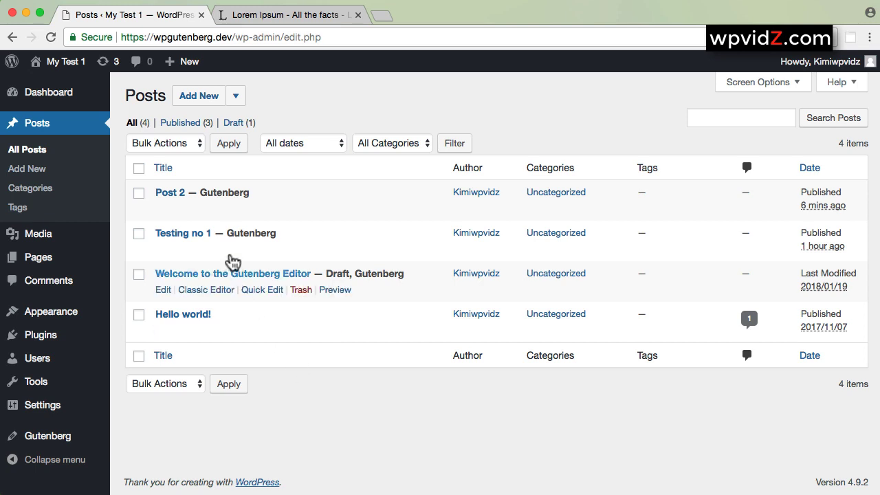
mouse_move(160, 212)
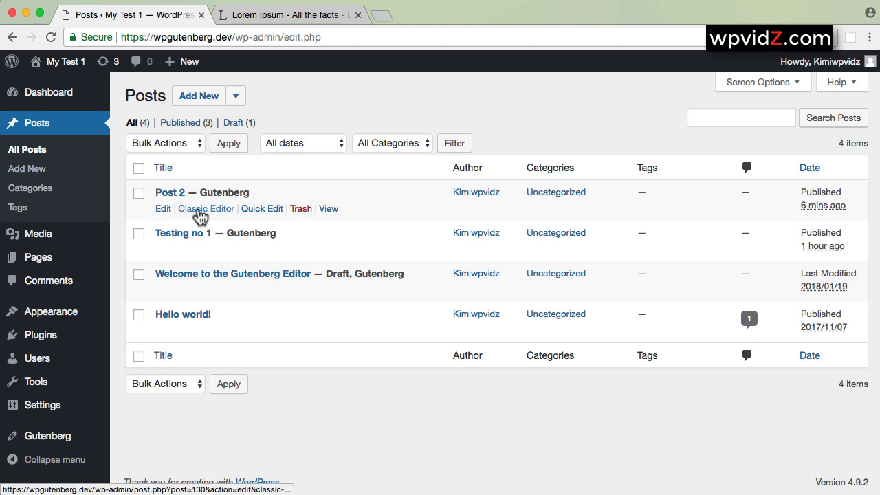
left_click(198, 210)
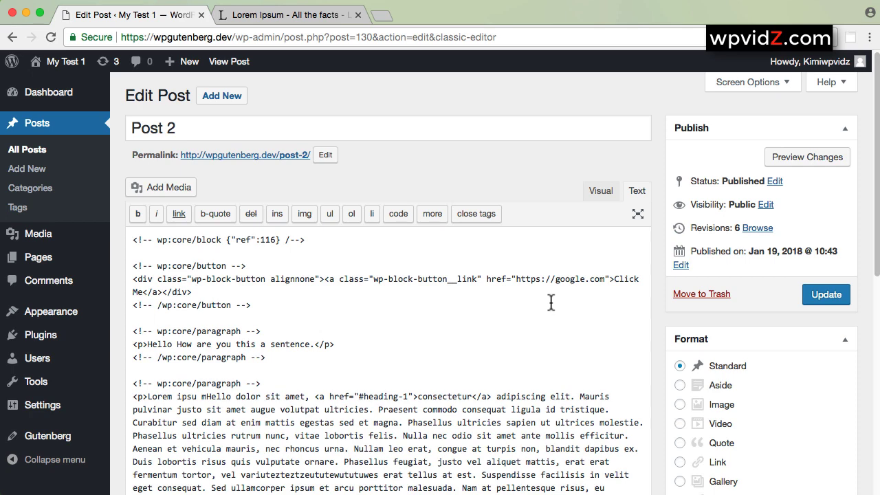
Compare the post's Visual and Text views in the Classic Editor, examining the block comment code such as the reusable block reference.
left_click(596, 196)
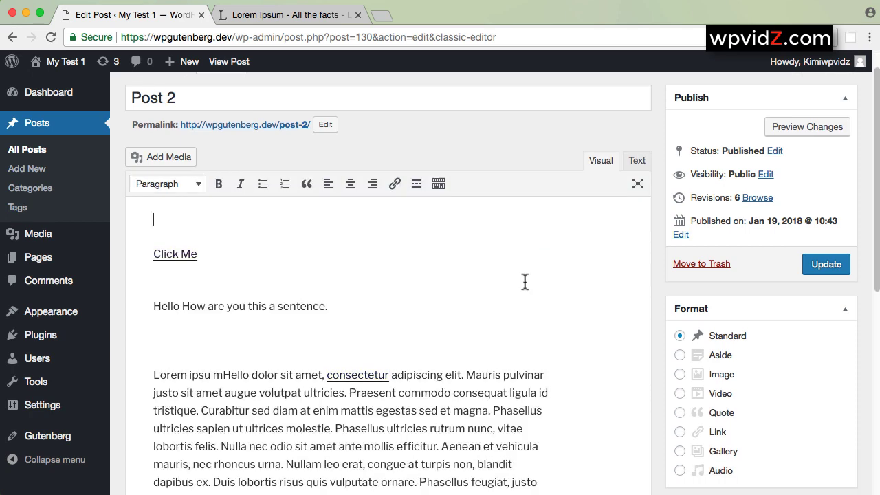
left_click(637, 163)
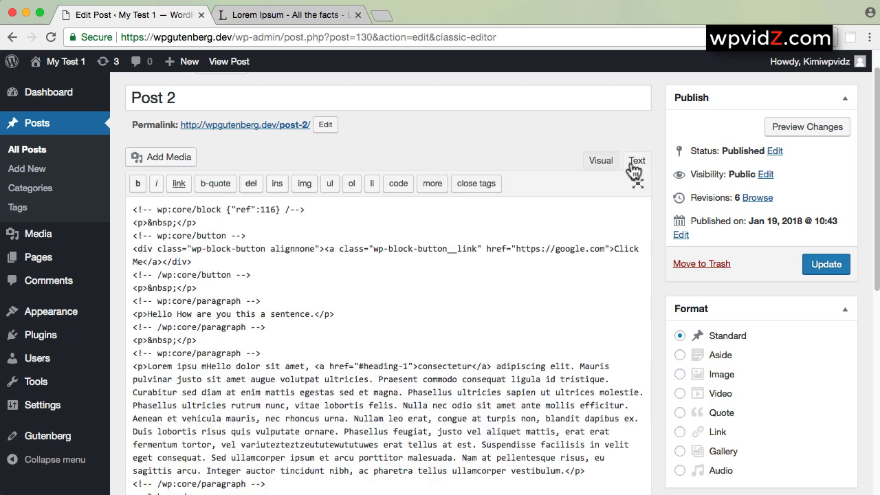
left_click_drag(310, 216, 133, 207)
left_click(346, 265)
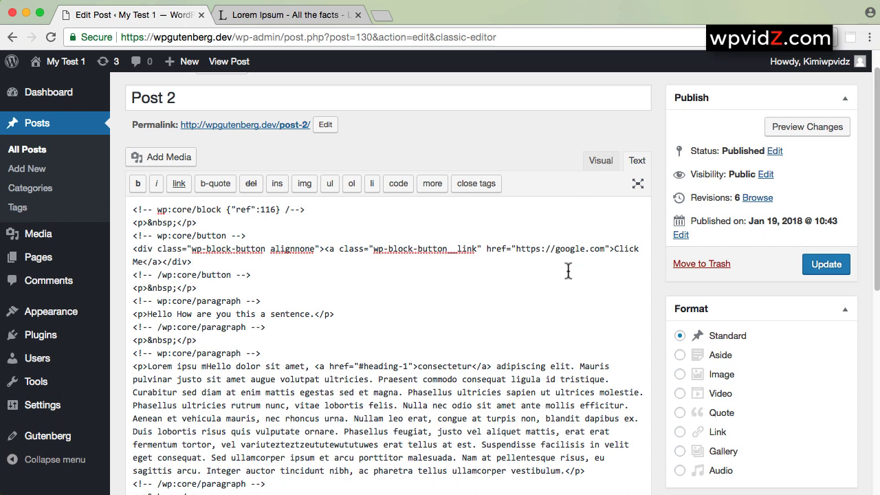
left_click(600, 163)
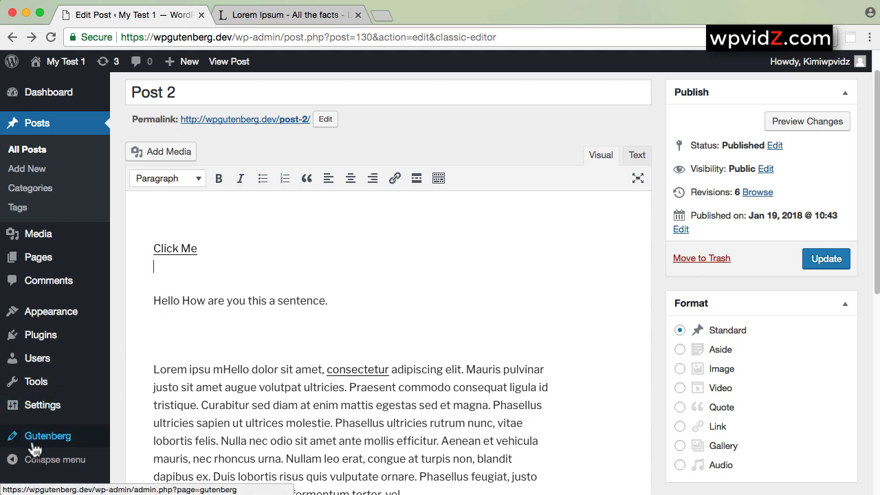
Open the Gutenberg feedback survey and look through its questions on screenshot links, GitHub username and Slack username.
mouse_move(46, 445)
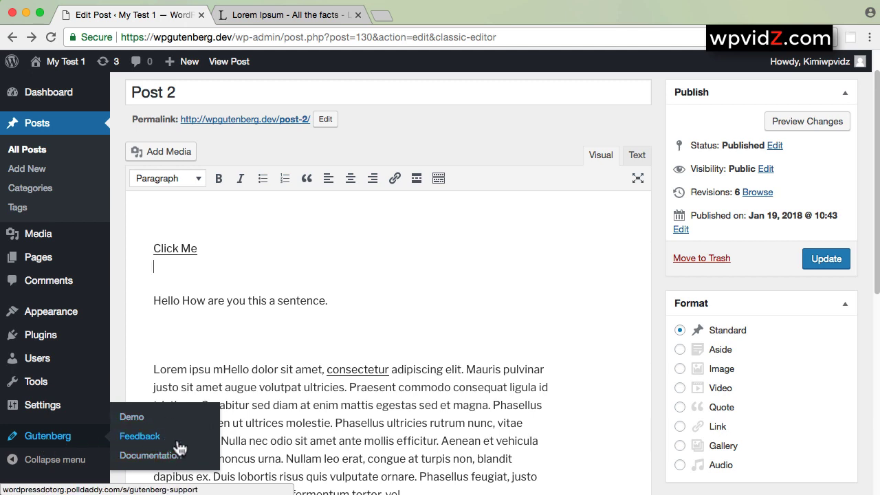
left_click(141, 441)
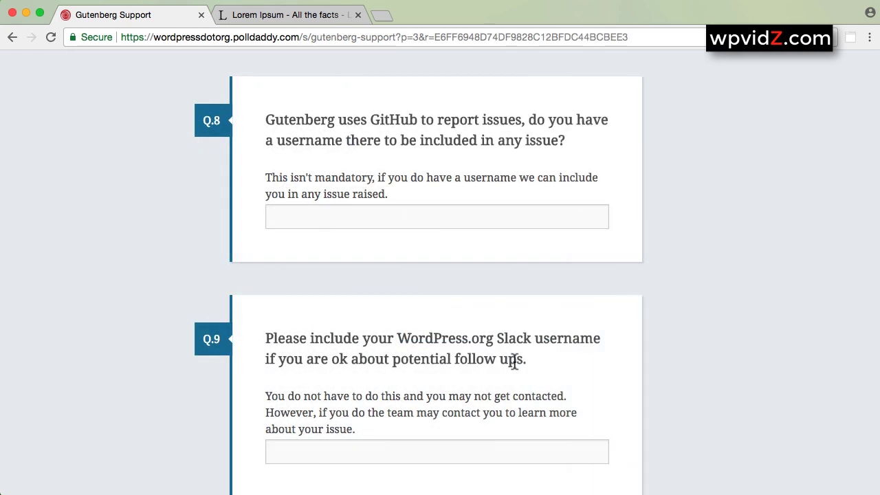
scroll(514, 360, "down", 3)
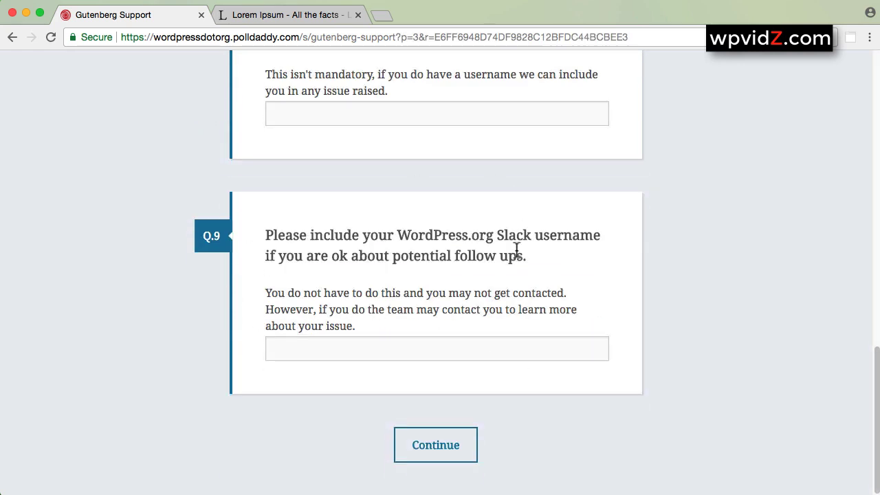
scroll(514, 256, "up", 2)
scroll(513, 256, "up", 5)
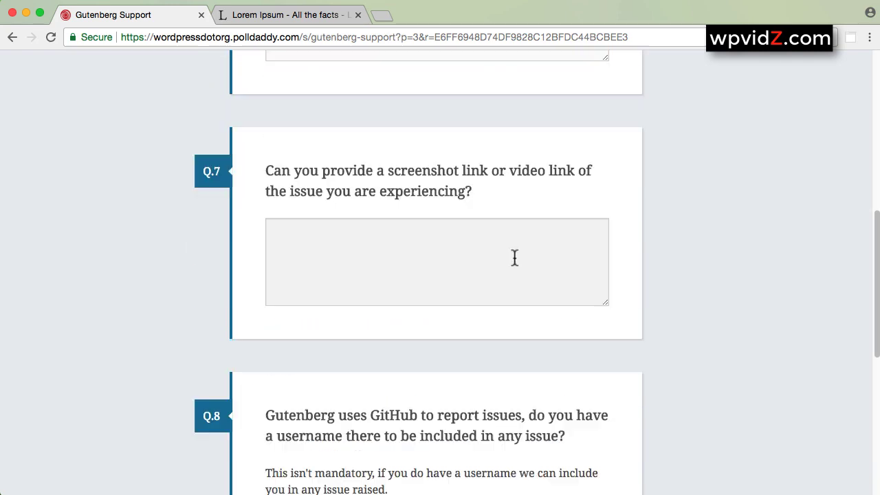
left_click(458, 241)
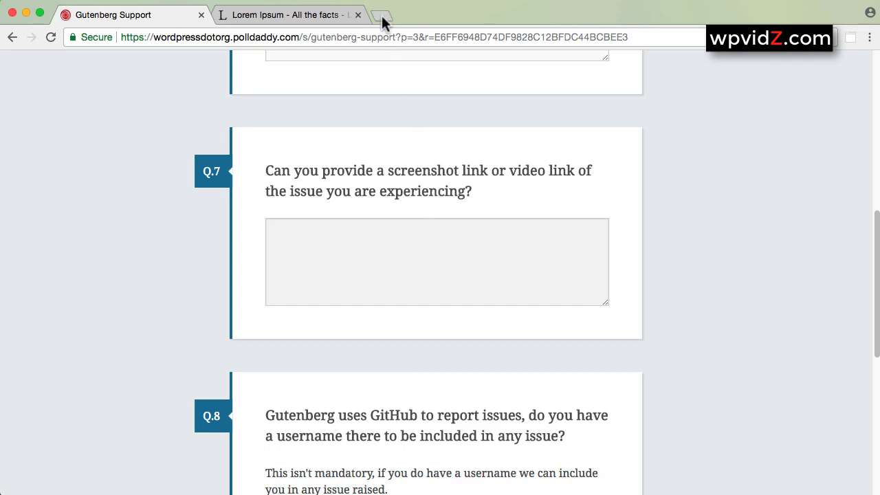
Close the Lorem Ipsum page and search the web for "gutenberg wordpress" in a new tab.
left_click(322, 14)
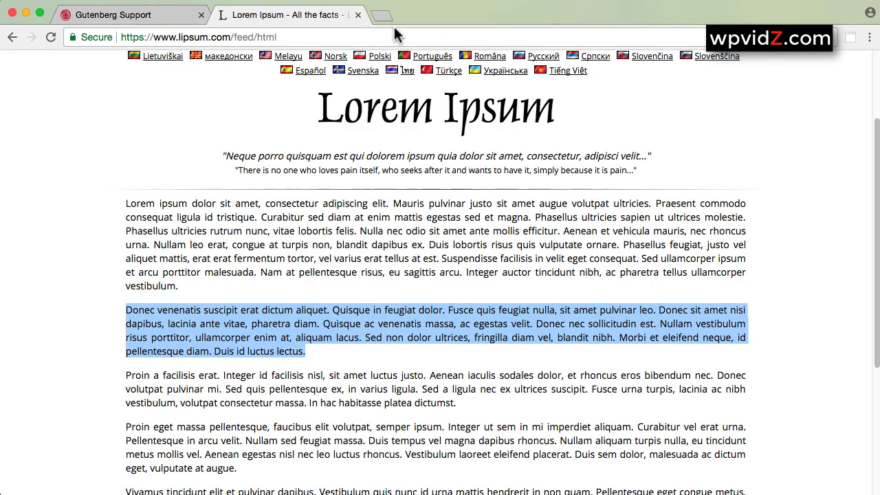
left_click(358, 14)
left_click(230, 16)
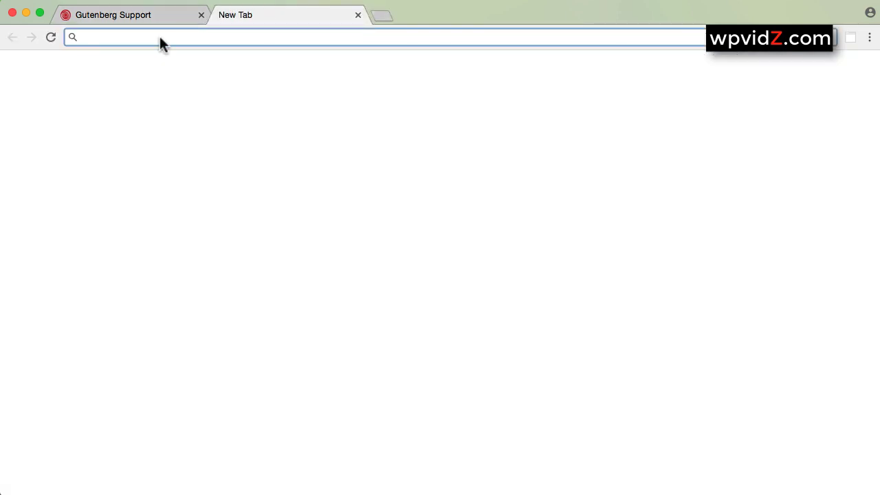
type("gutenberg")
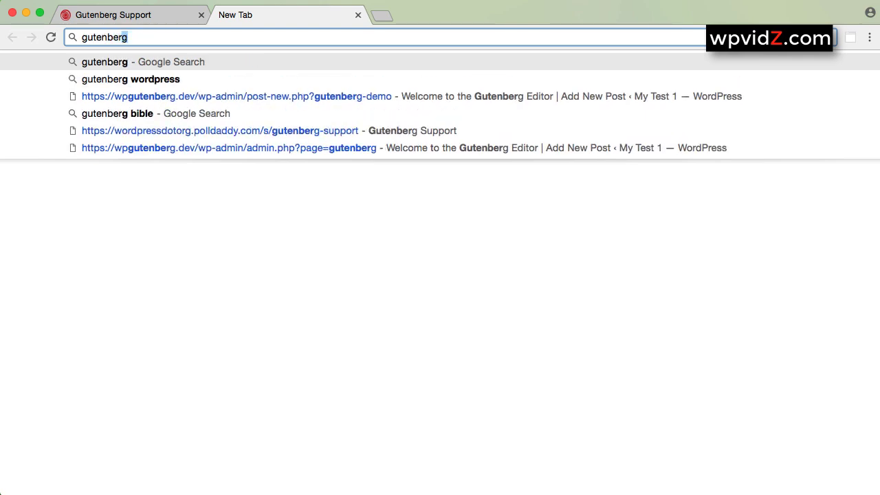
left_click(173, 79)
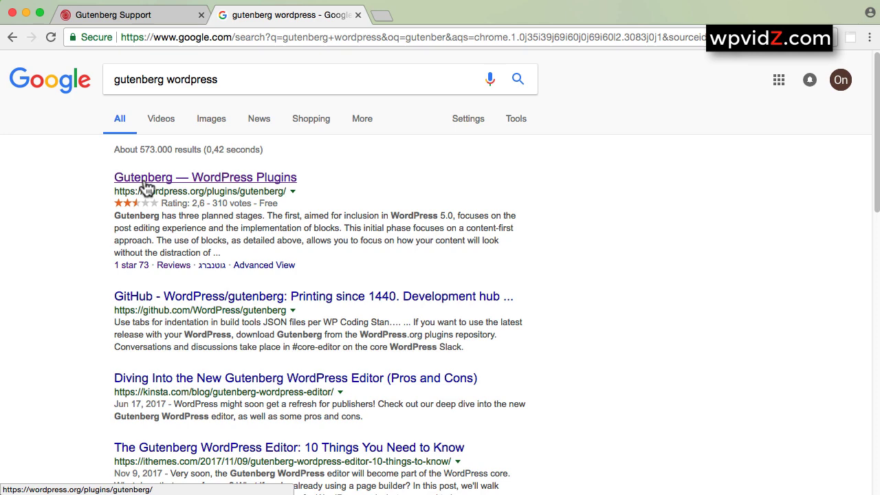
Open the Gutenberg plugin page on WordPress.org and examine its reviews and star ratings.
left_click(145, 181)
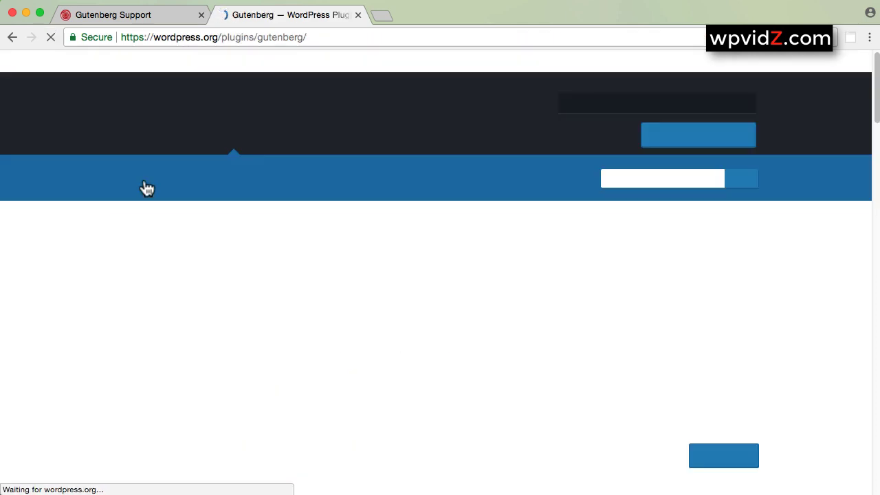
scroll(640, 326, "down", 5)
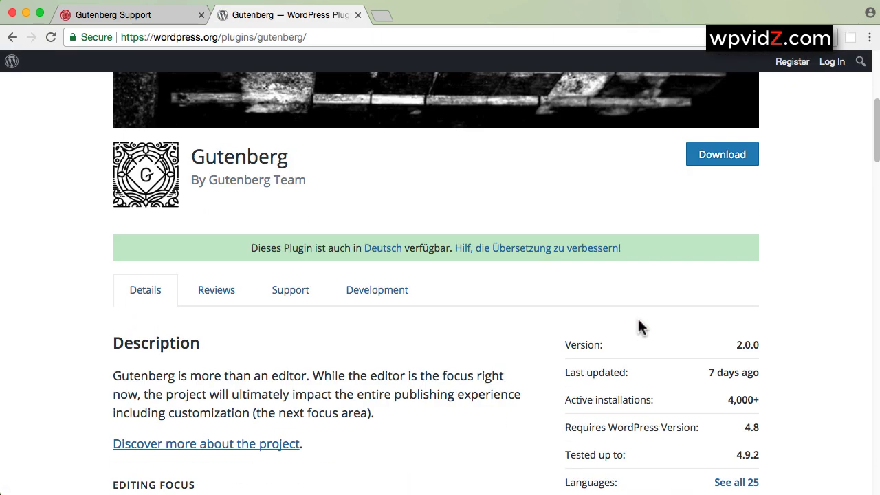
left_click(218, 297)
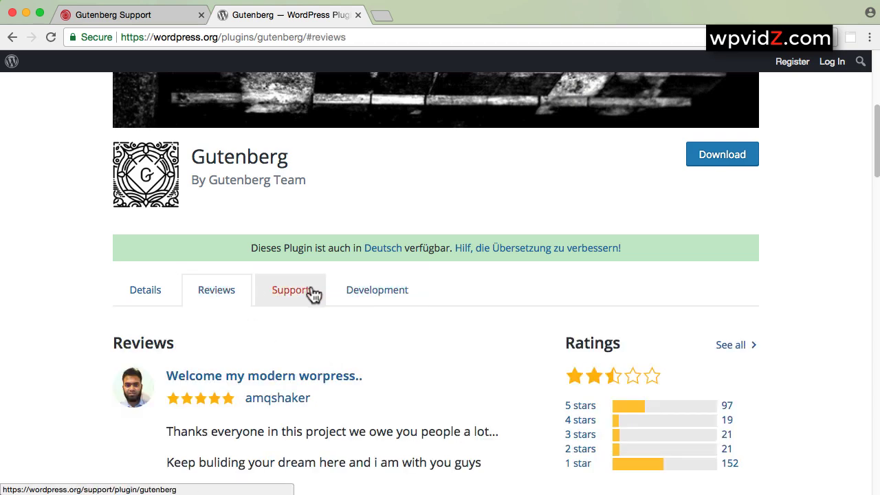
scroll(461, 350, "down", 2)
scroll(460, 344, "down", 1)
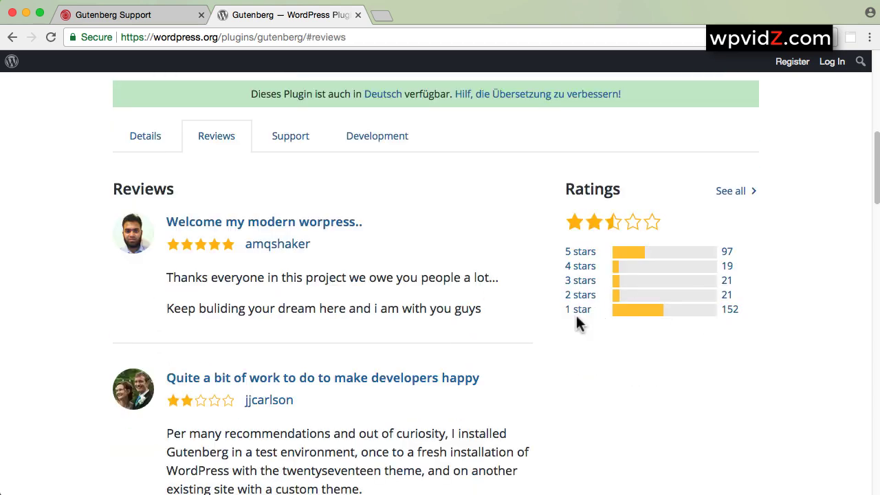